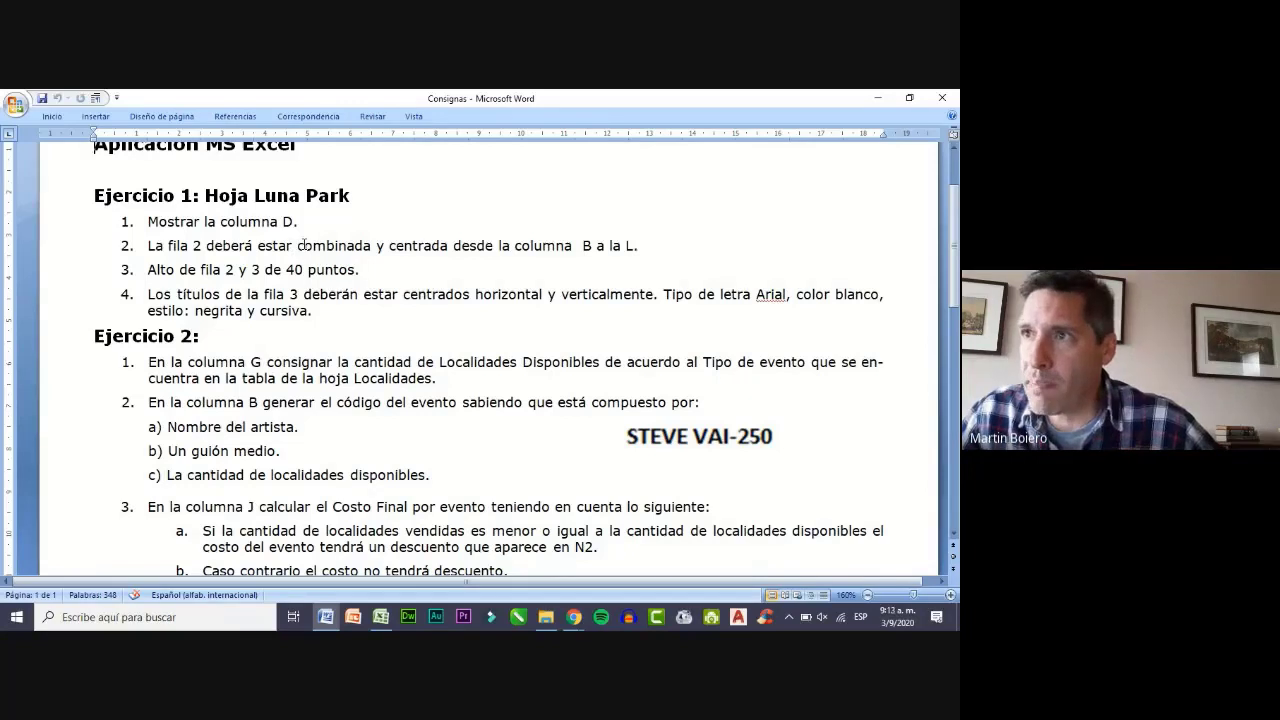
- Read through the Ejercicio 1 formatting instructions and the Ejercicio 2 tasks in the Consignas document
click(293, 300)
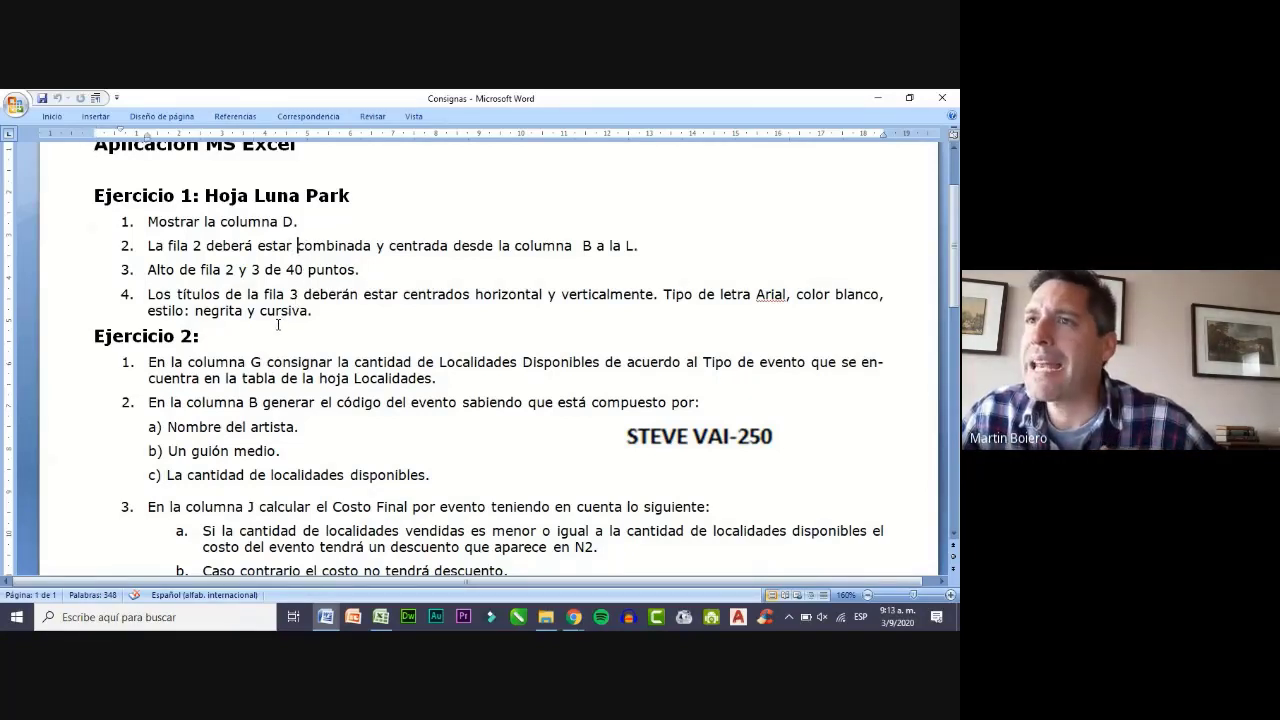
scroll(287, 323, down, 1)
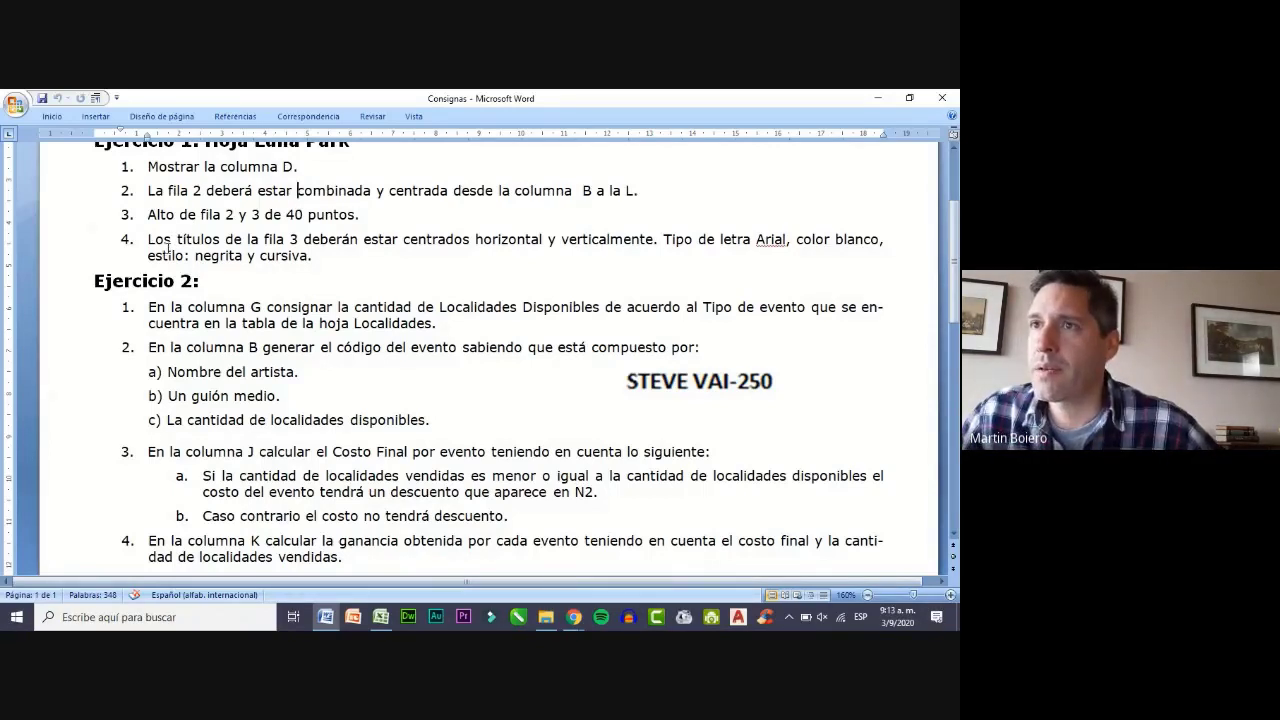
scroll(168, 252, down, 1)
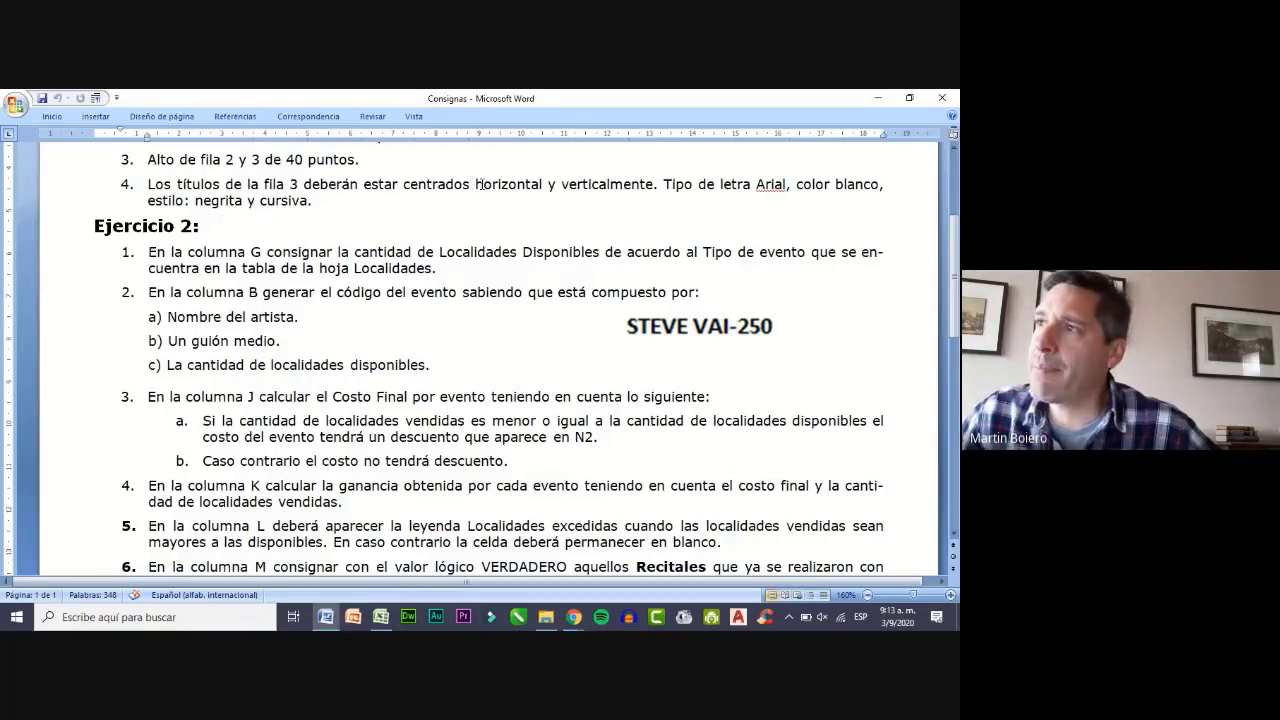
drag(478, 184, 627, 186)
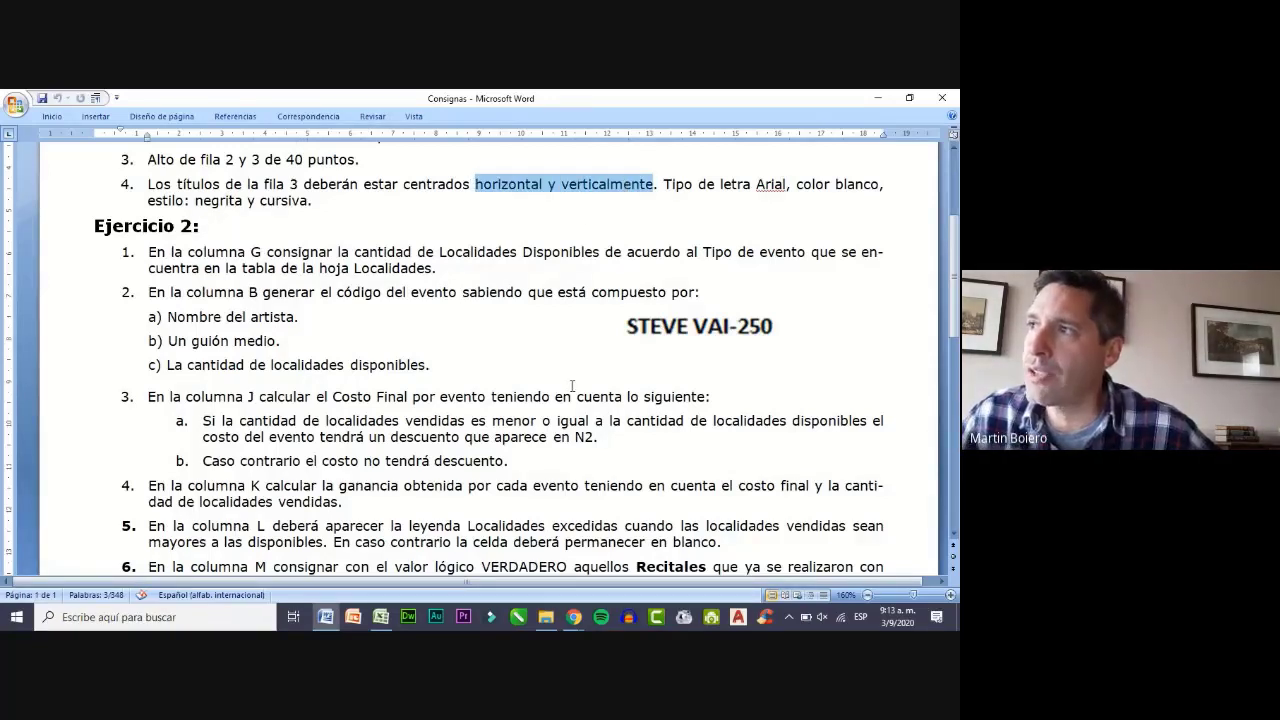
click(706, 184)
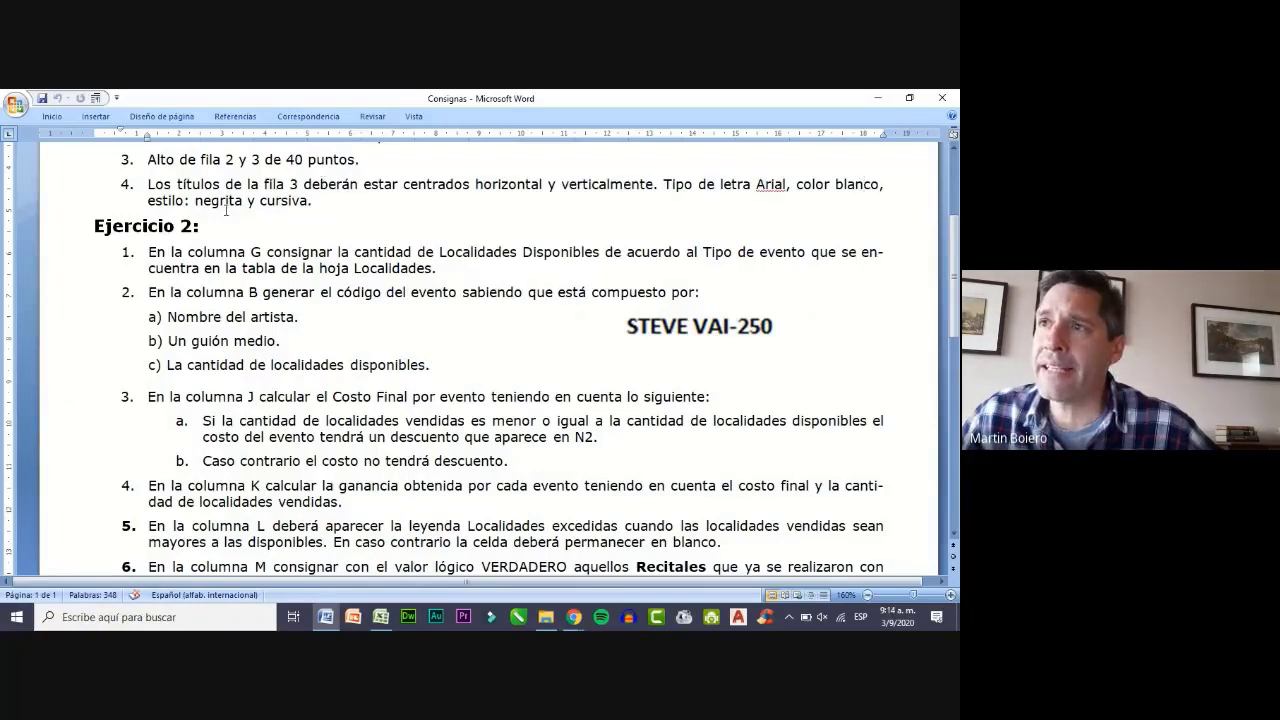
click(274, 201)
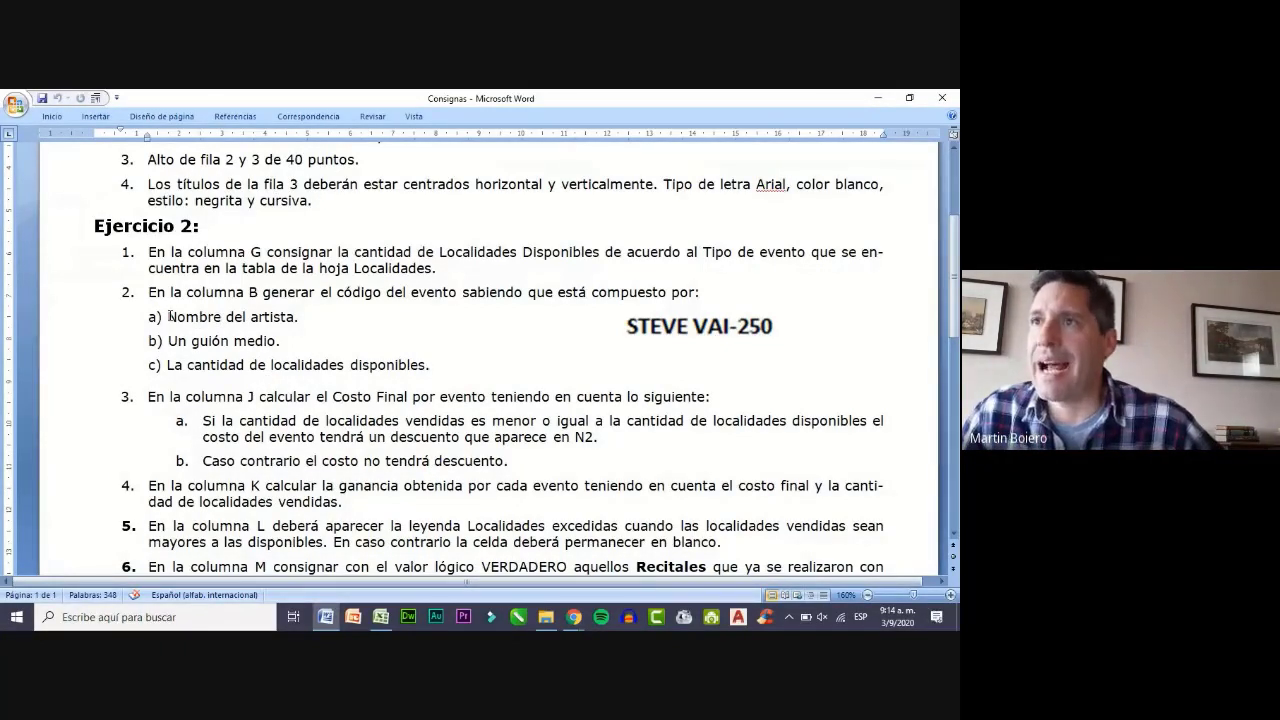
scroll(170, 316, up, 3)
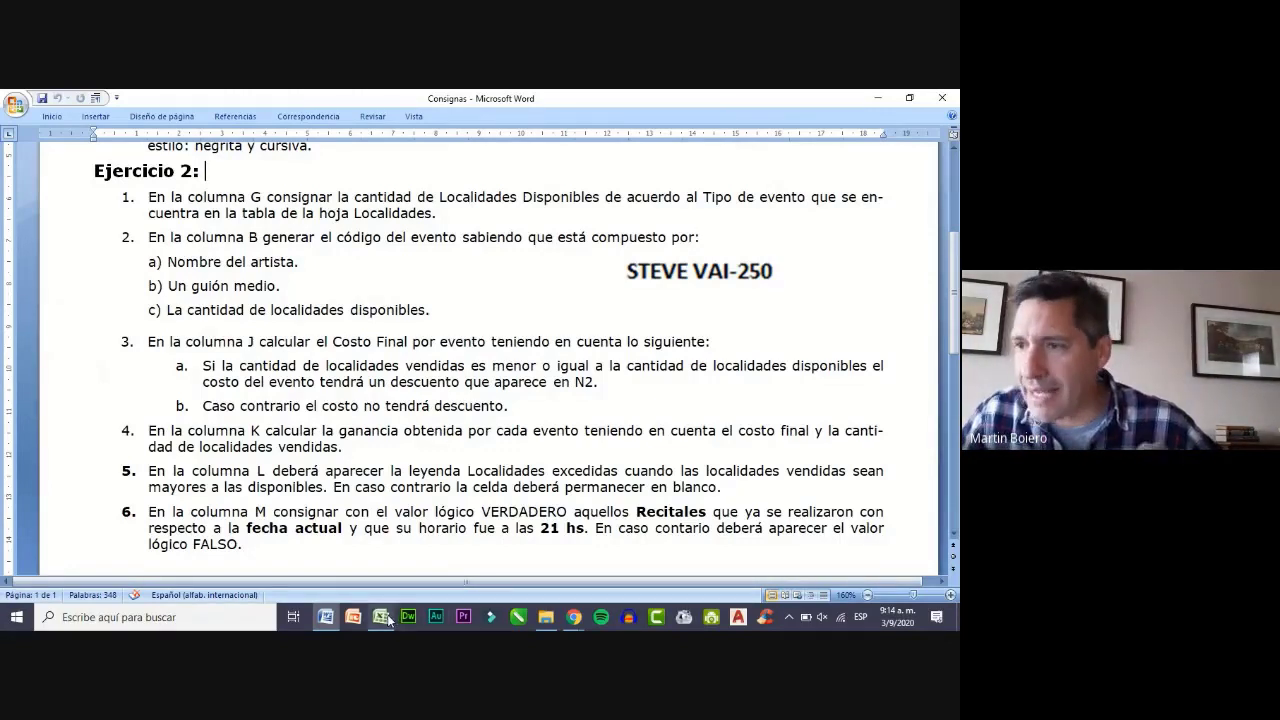
- Switch to the programación base workbook in Excel and select cell G4 under LOCALIDADES DISPONIBLES on the LUNA PARK sheet
mouse_move(384, 622)
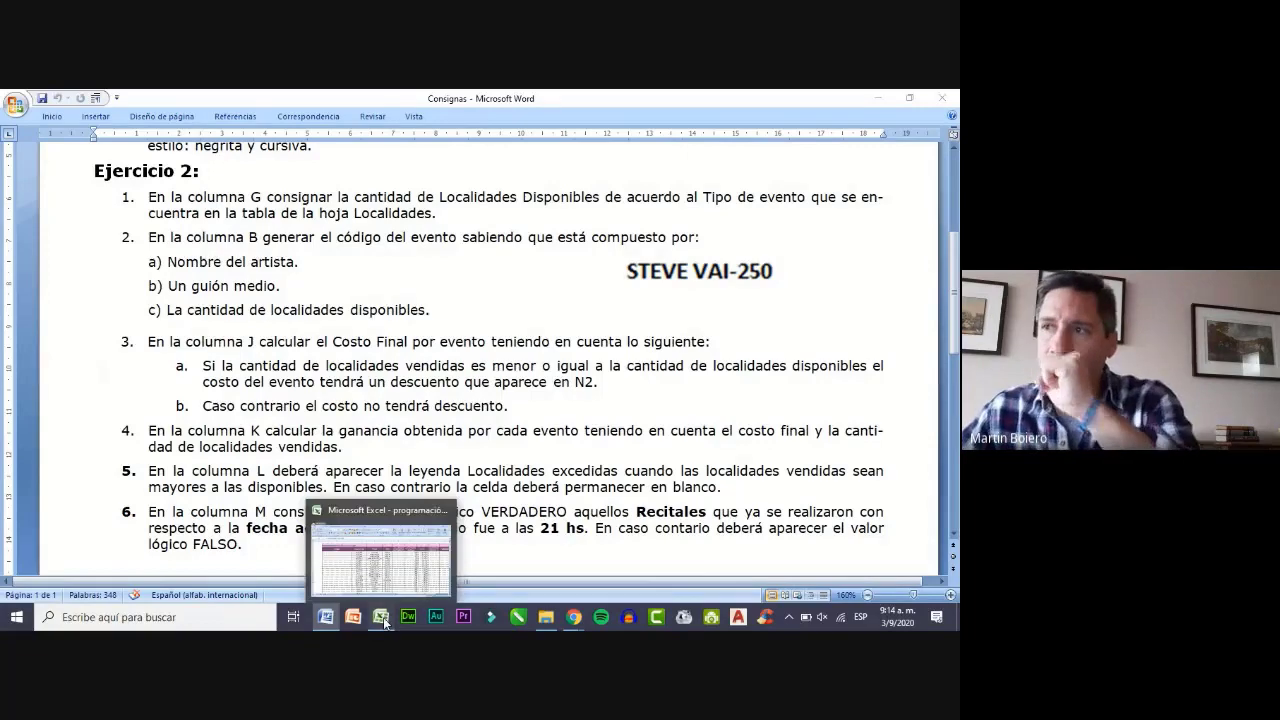
click(384, 622)
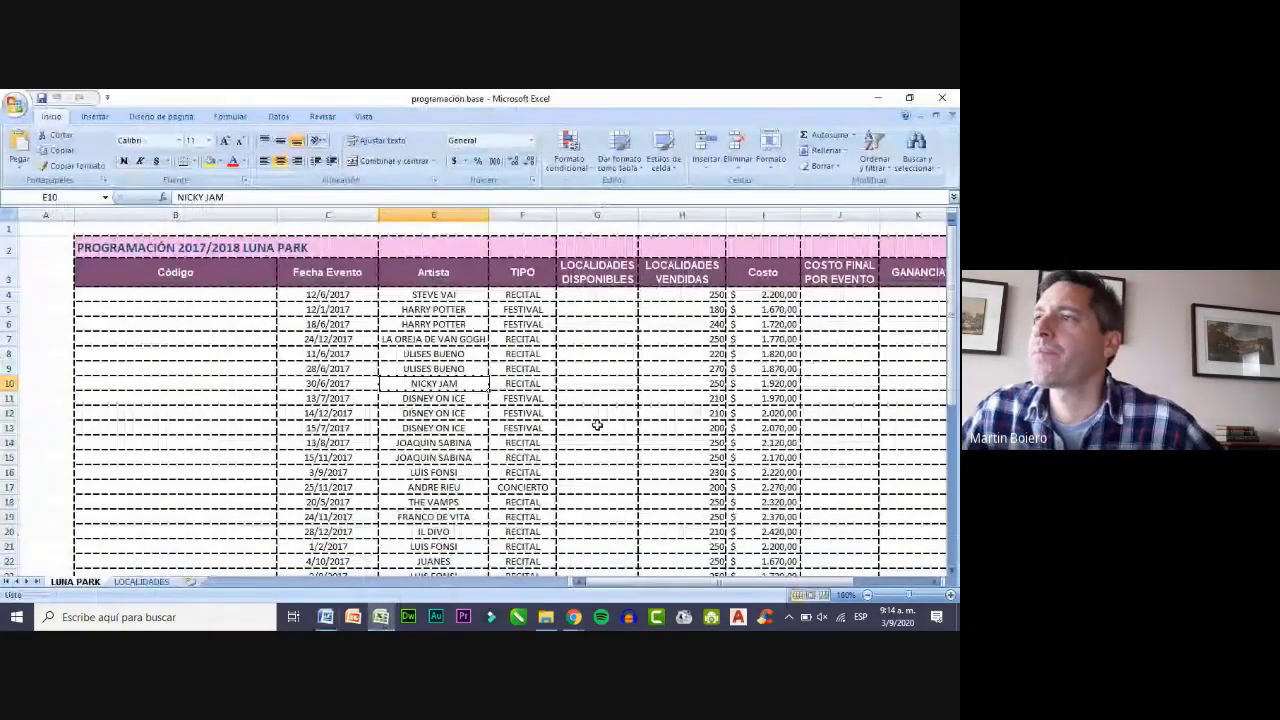
click(590, 295)
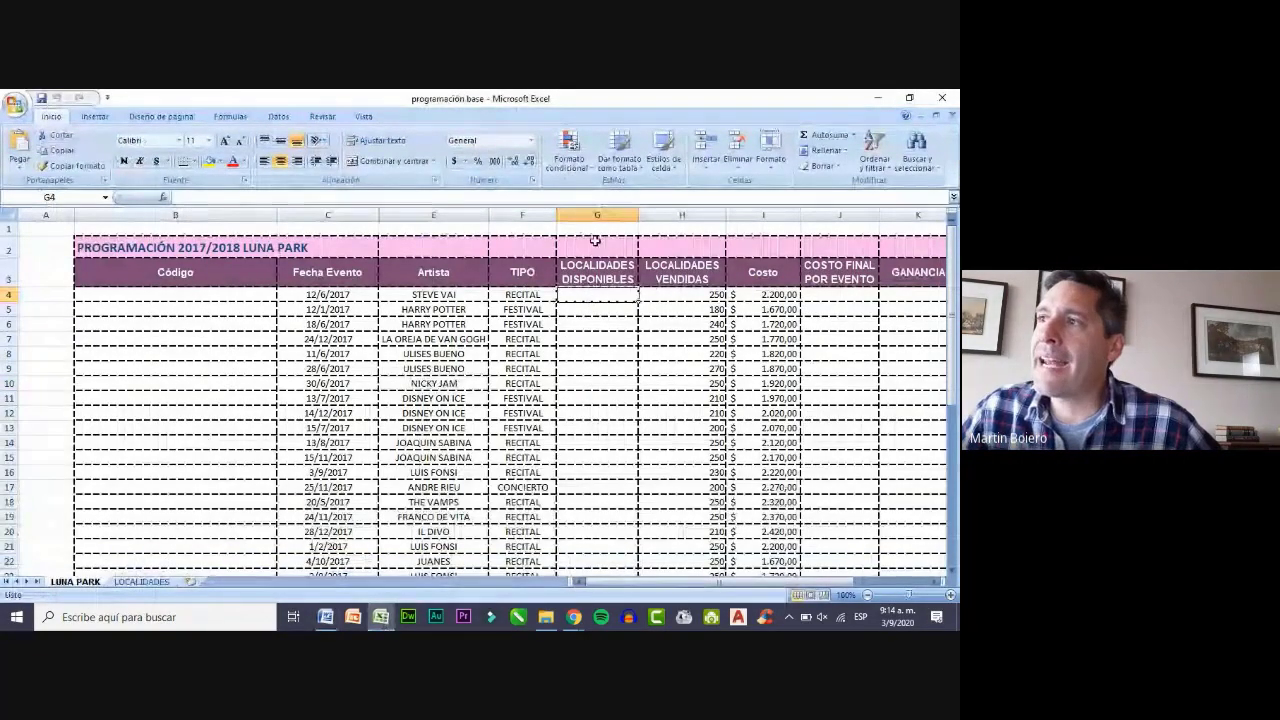
click(598, 215)
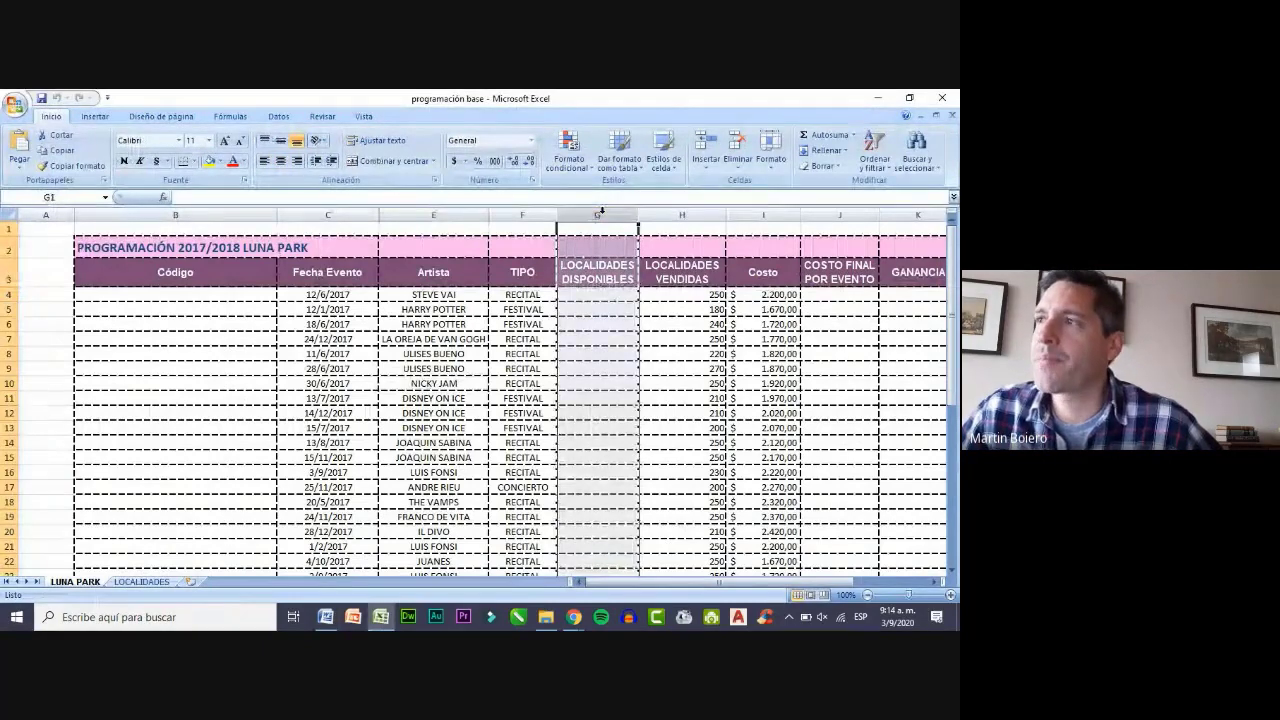
drag(616, 306, 615, 296)
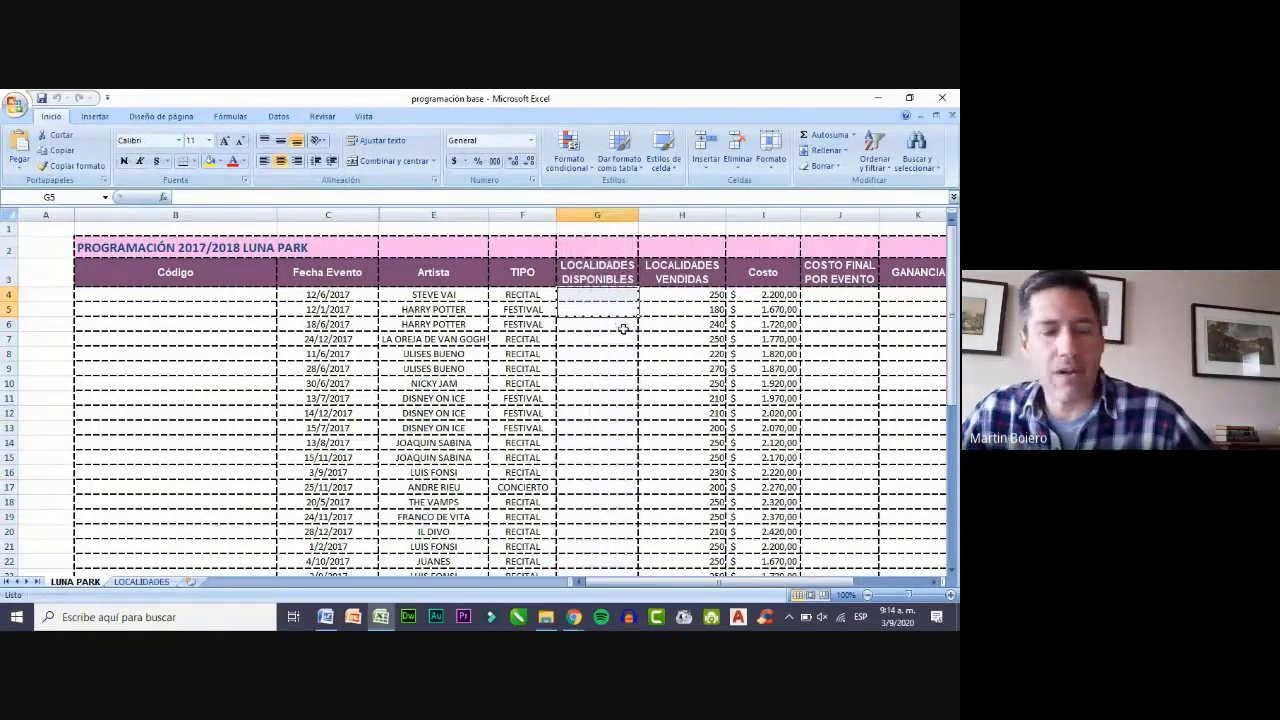
click(615, 296)
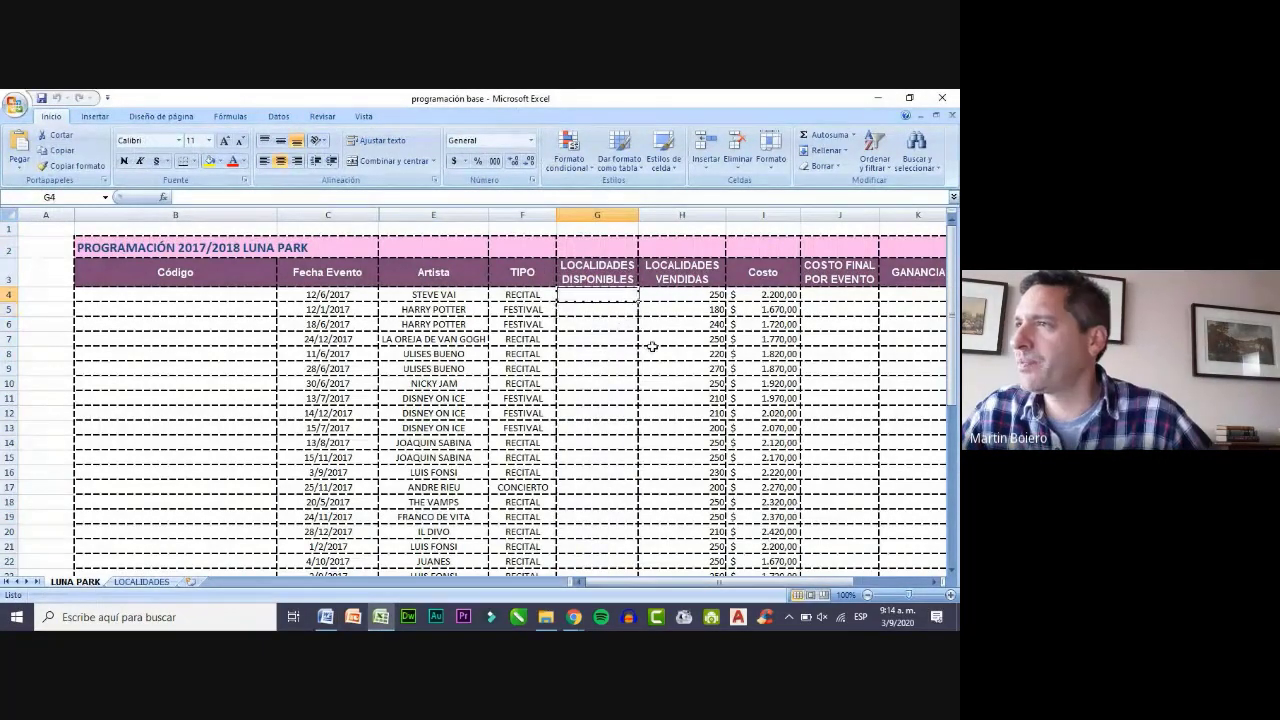
- Examine the event types in the TIPO column beside the empty LOCALIDADES DISPONIBLES column, with the sheet enlarged to 150%
click(951, 596)
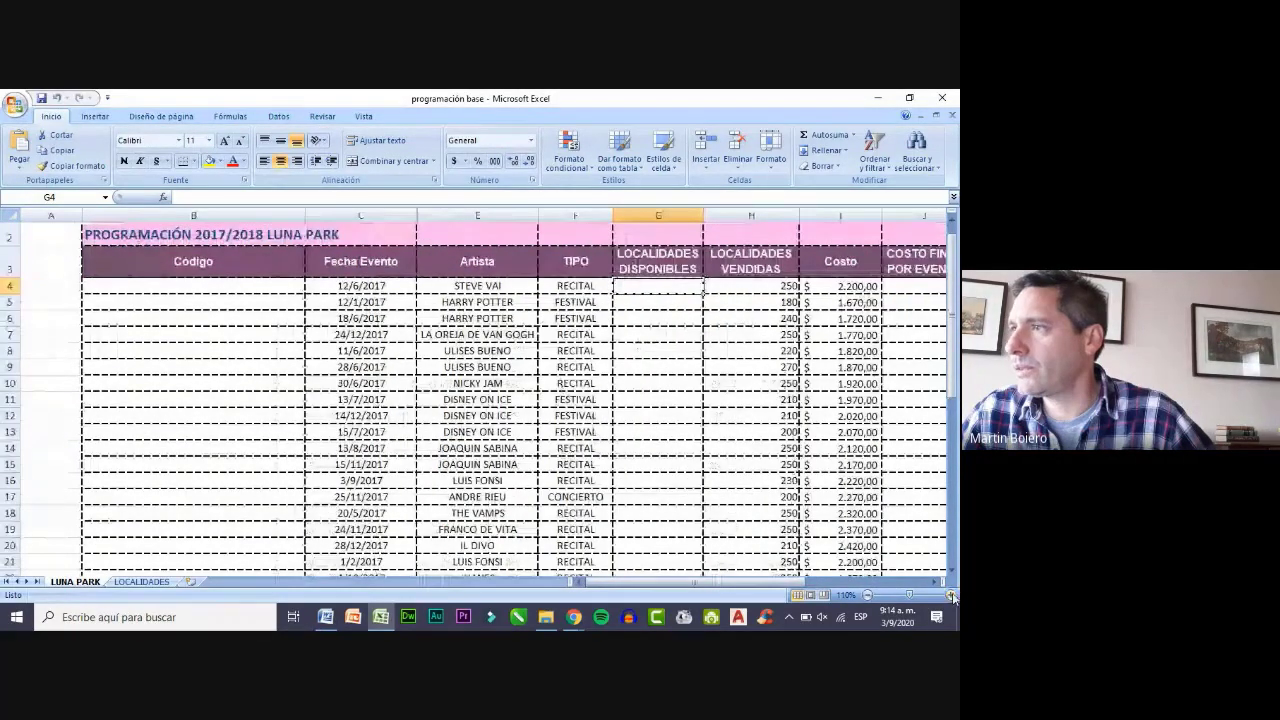
click(951, 596)
click(951, 596)
click(951, 596)
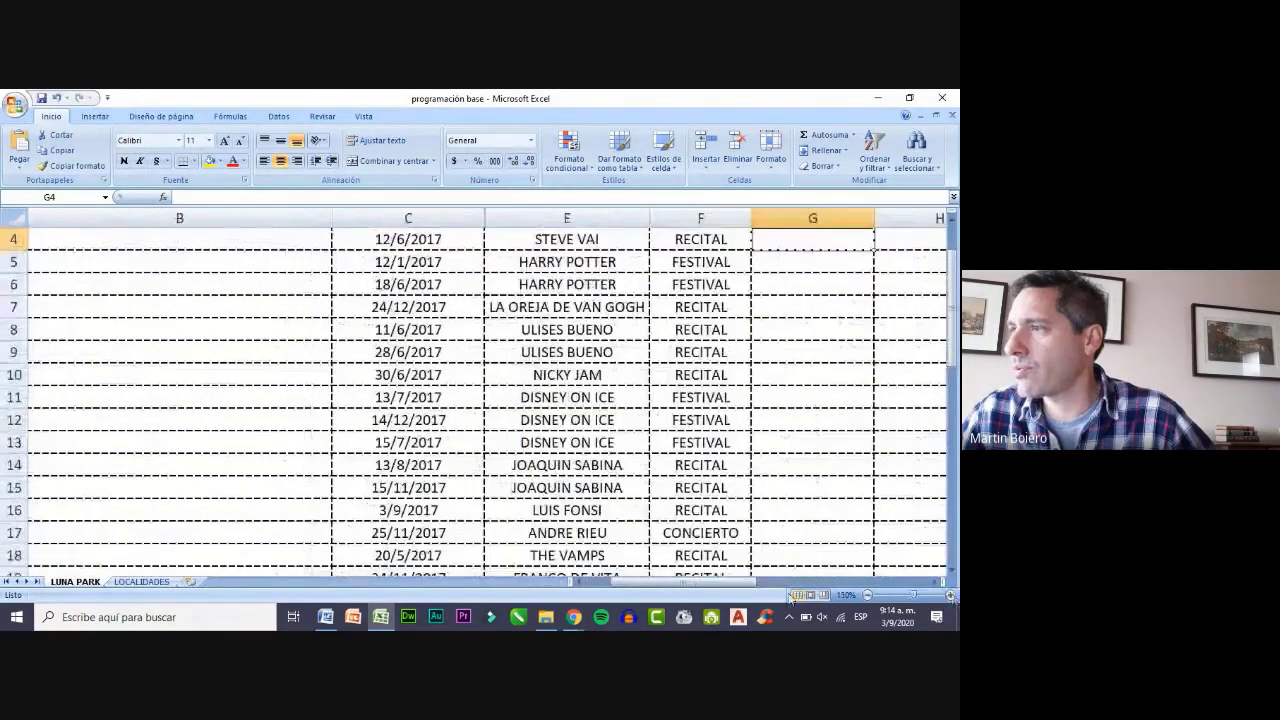
drag(718, 582, 743, 582)
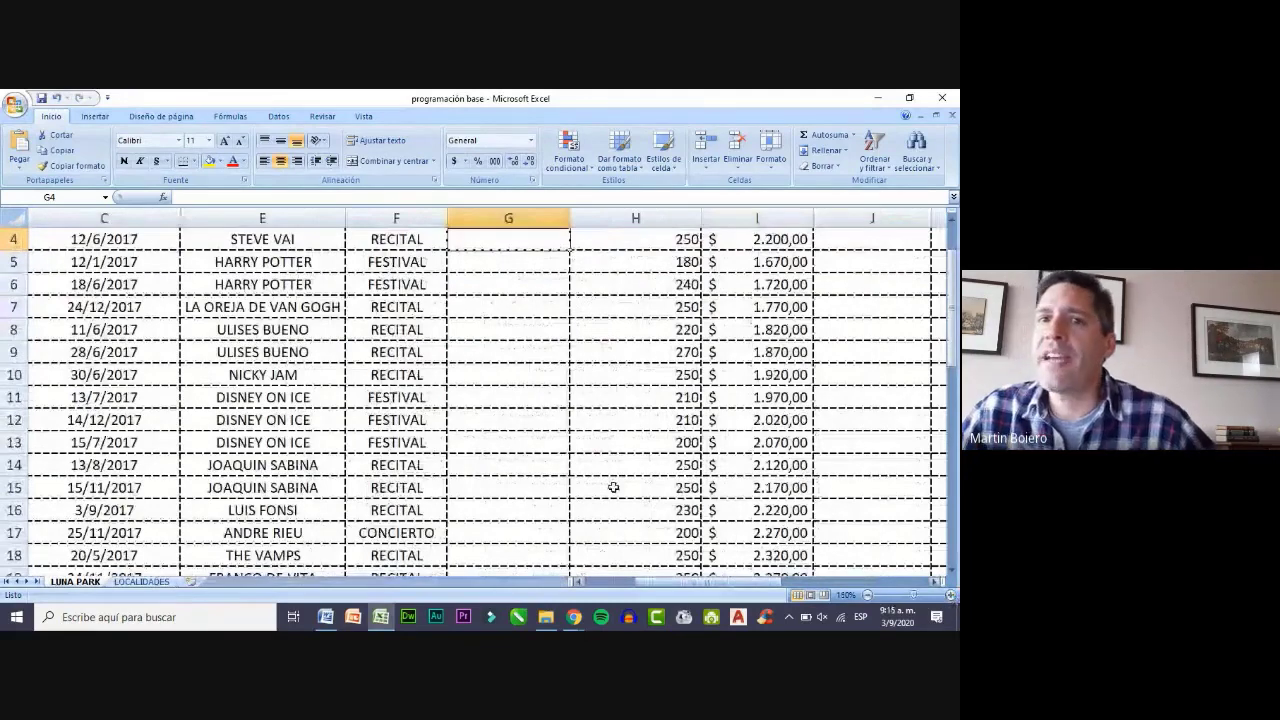
scroll(613, 487, up, 1)
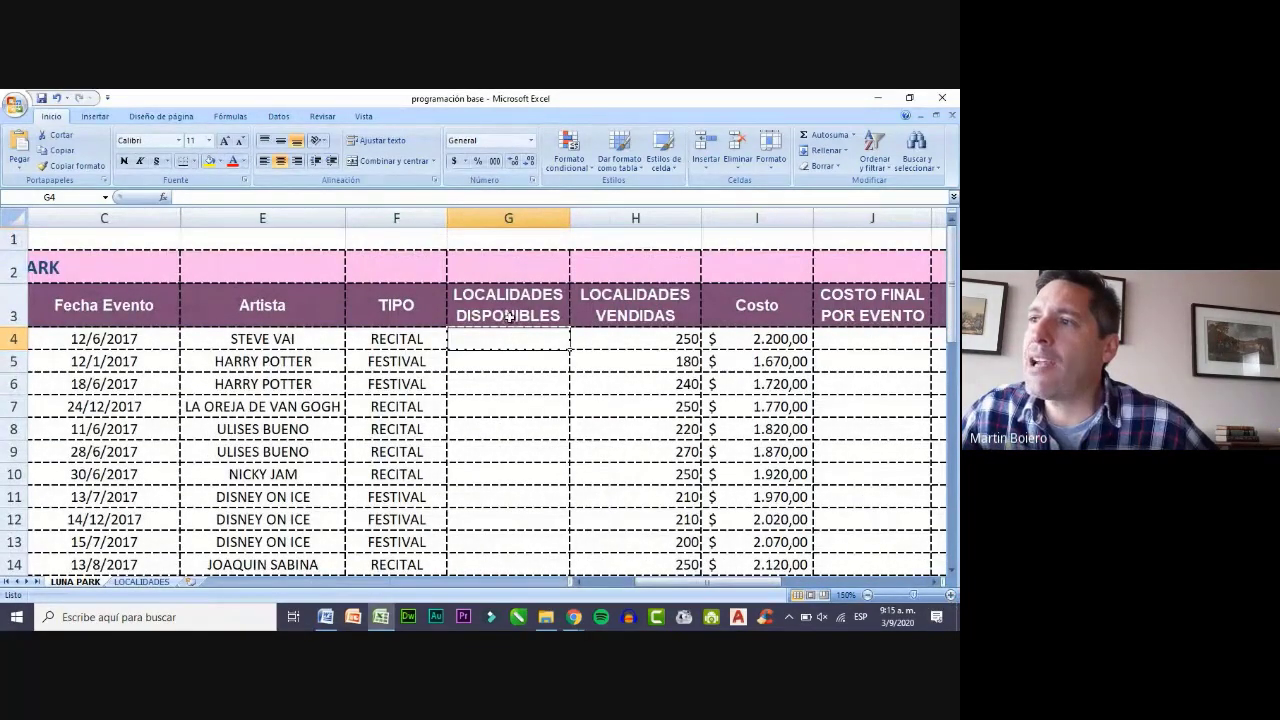
click(388, 340)
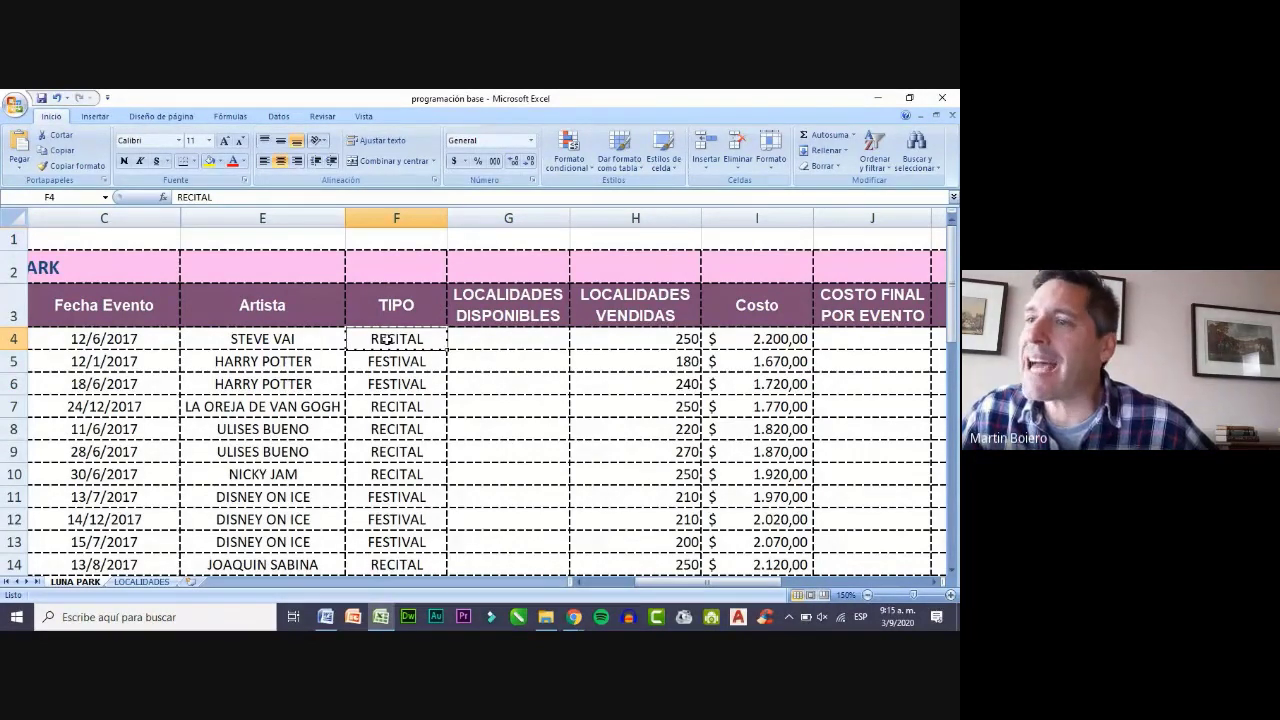
click(392, 362)
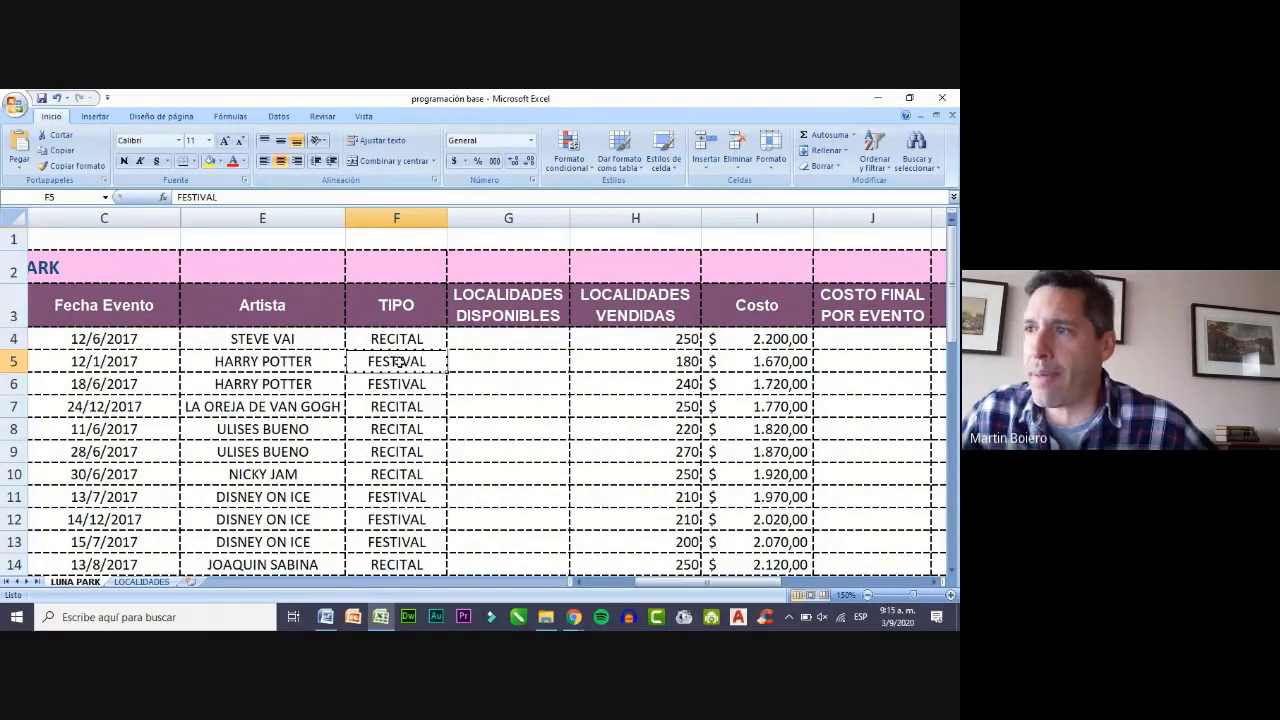
click(482, 338)
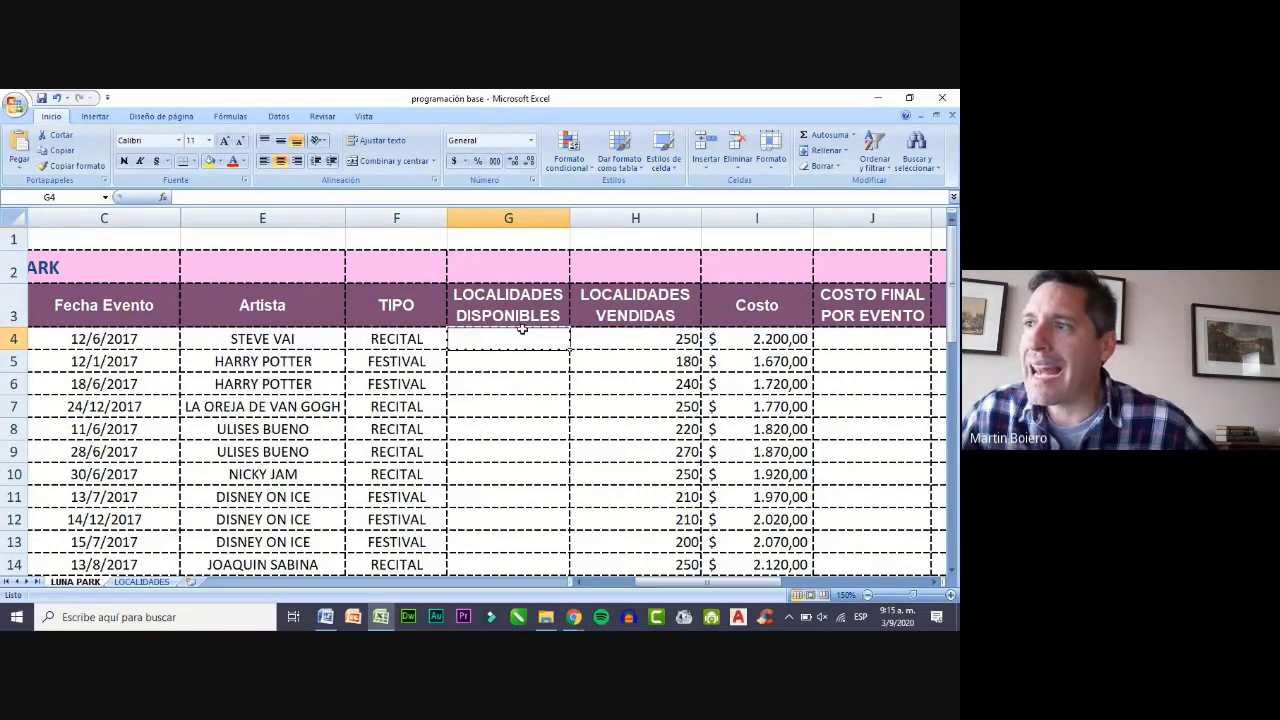
- Check the table on the LOCALIDADES sheet for the seats assigned to RECITAL and to FESTIVAL/CONCIERTO events
click(138, 582)
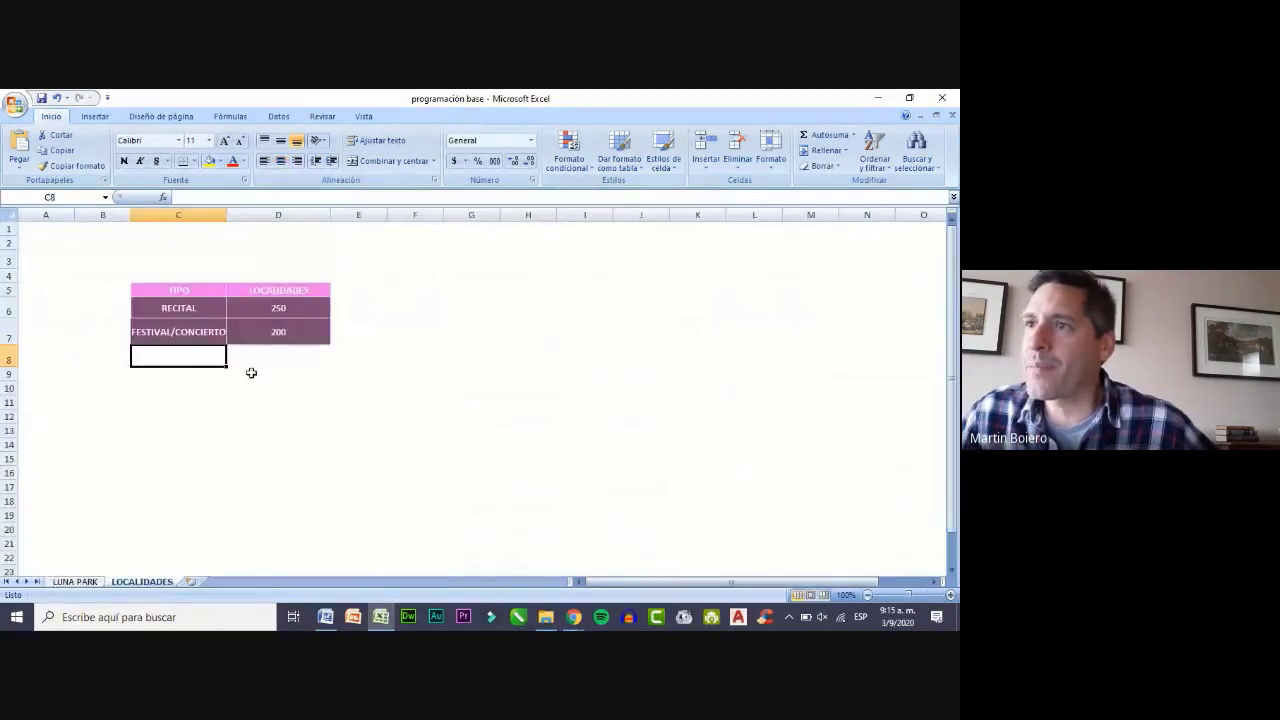
click(280, 309)
click(279, 331)
click(200, 332)
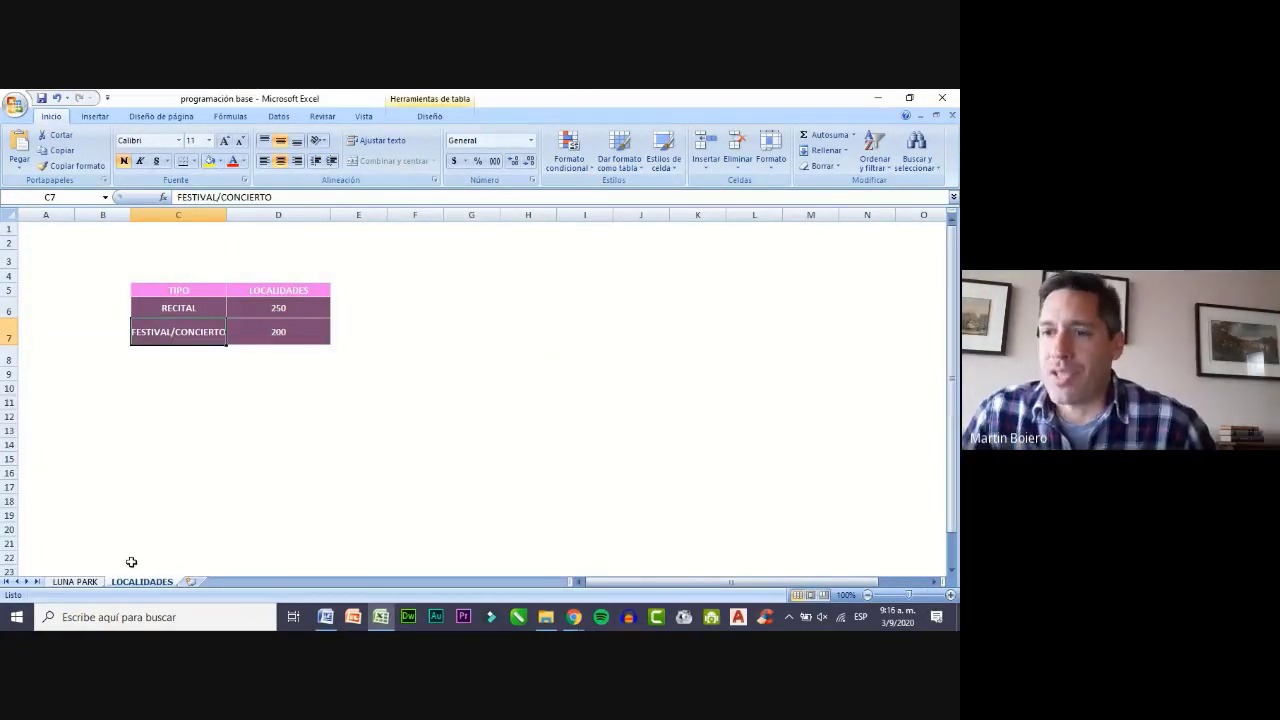
click(76, 582)
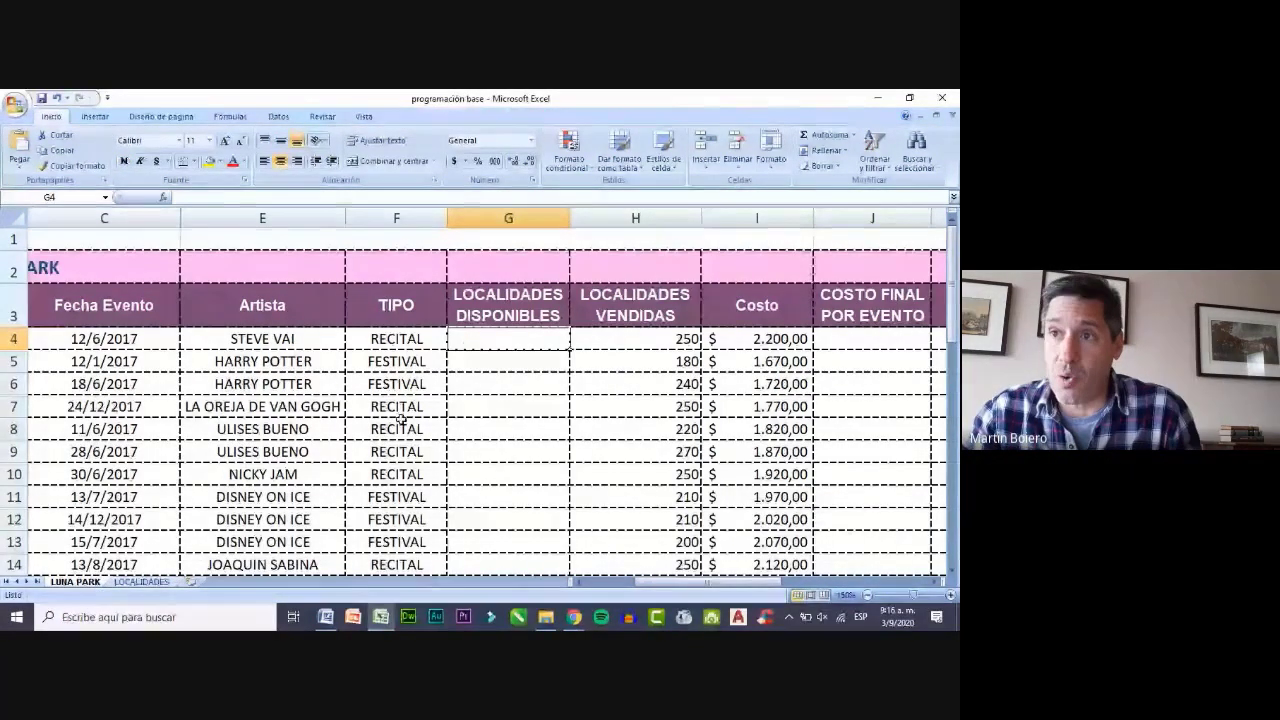
click(150, 583)
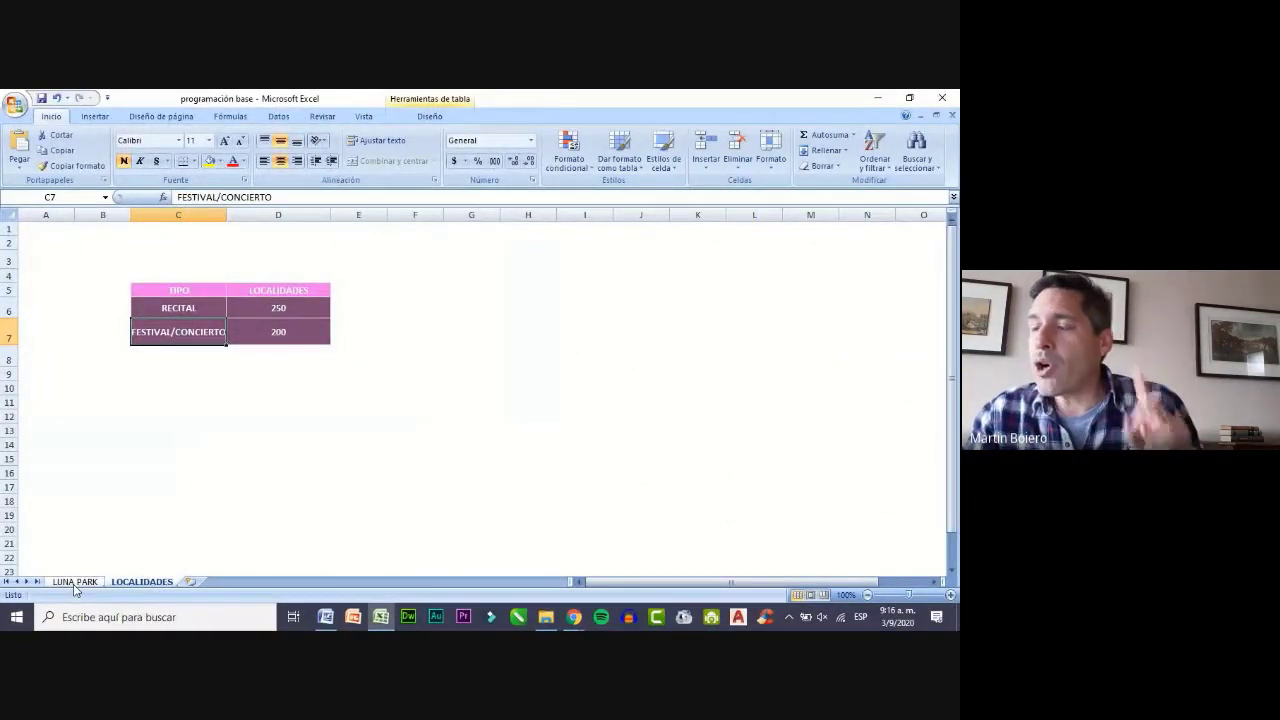
click(278, 308)
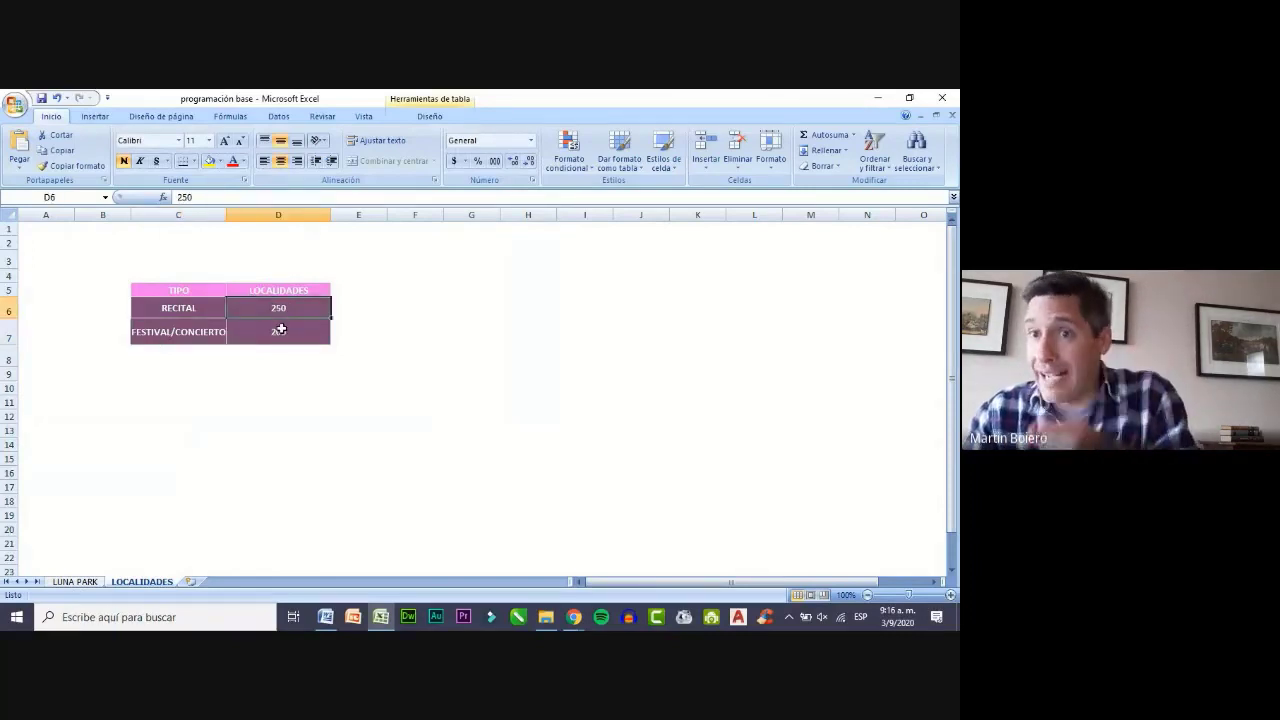
click(282, 330)
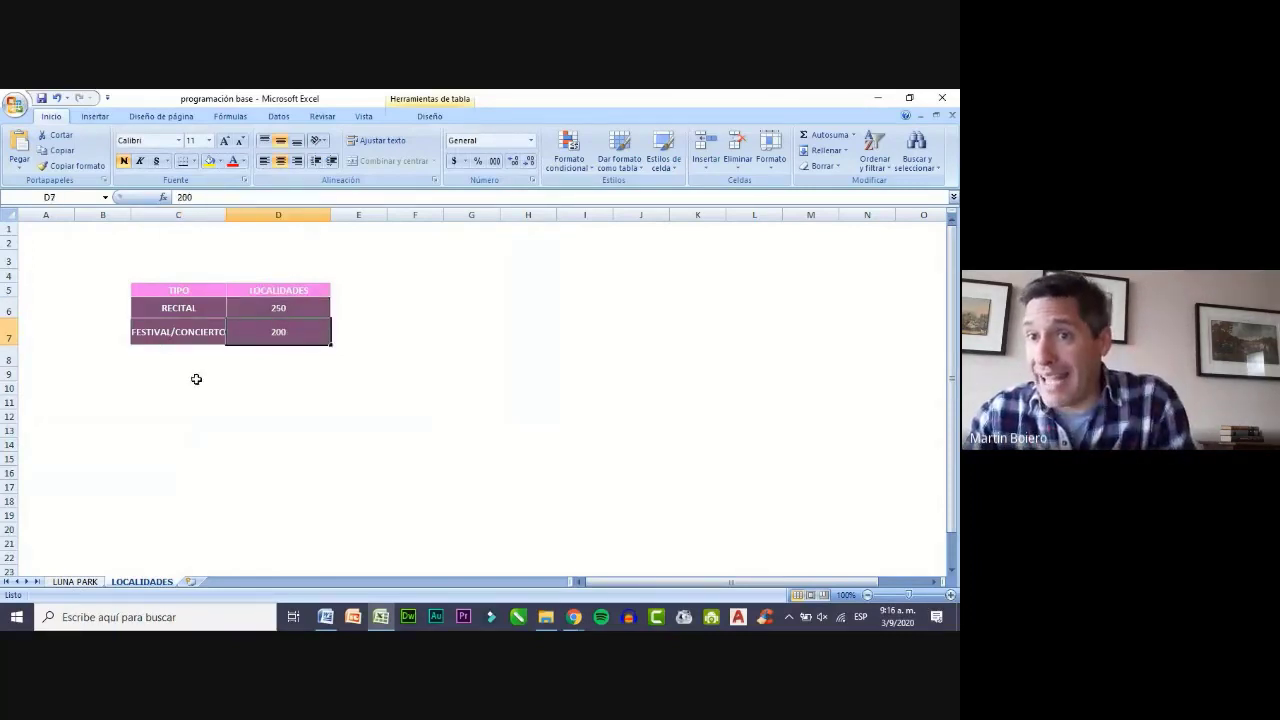
- Start a SI formula in G4 on the LUNA PARK sheet, with F4= opening its logical test
click(75, 582)
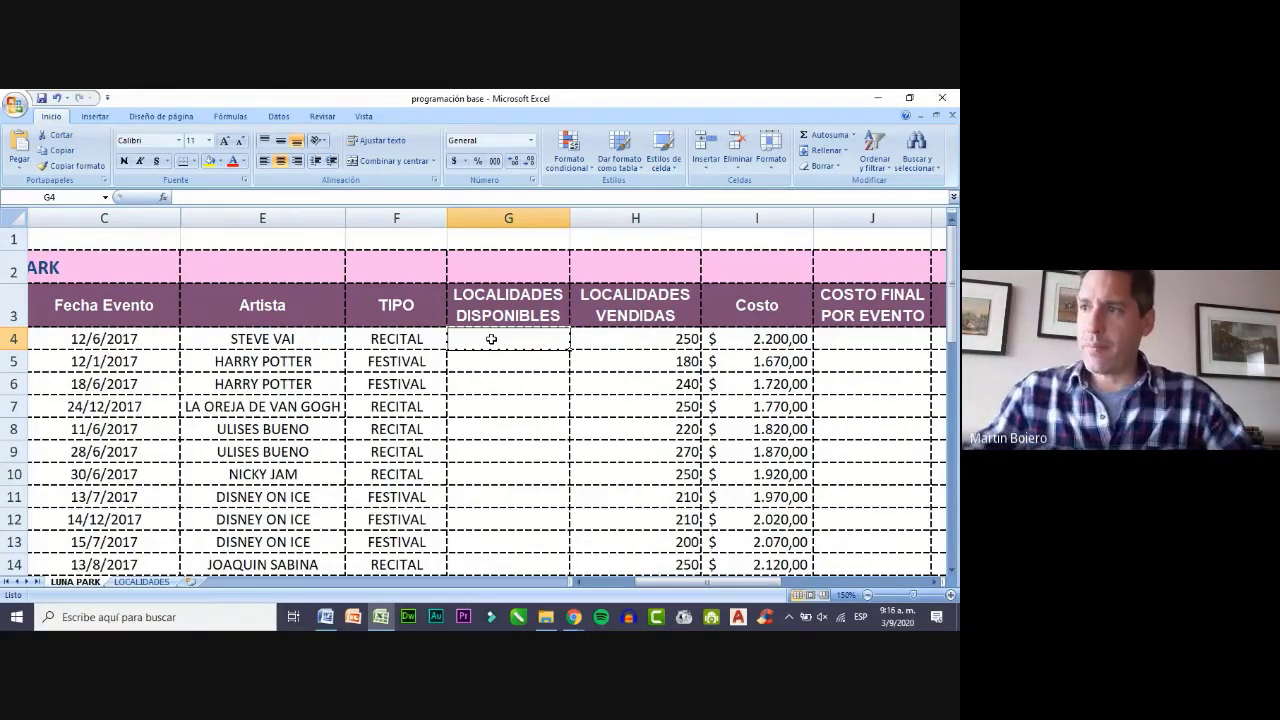
text(=)
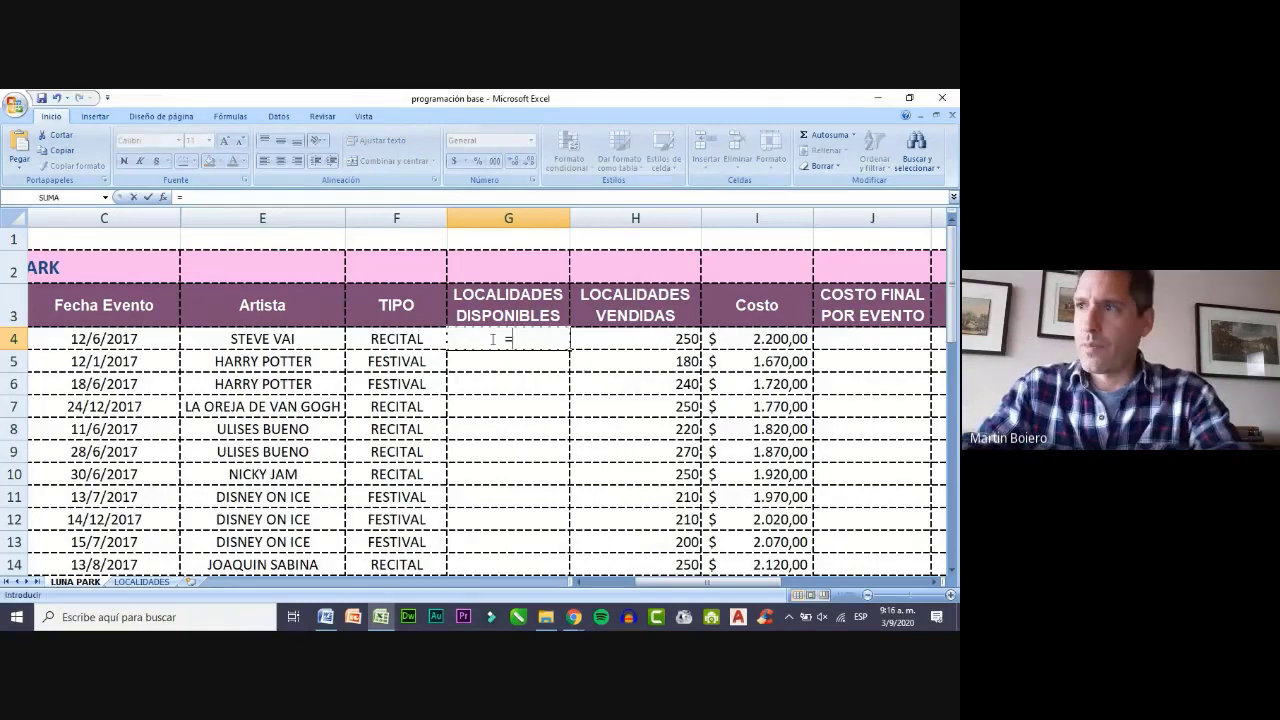
text(si)
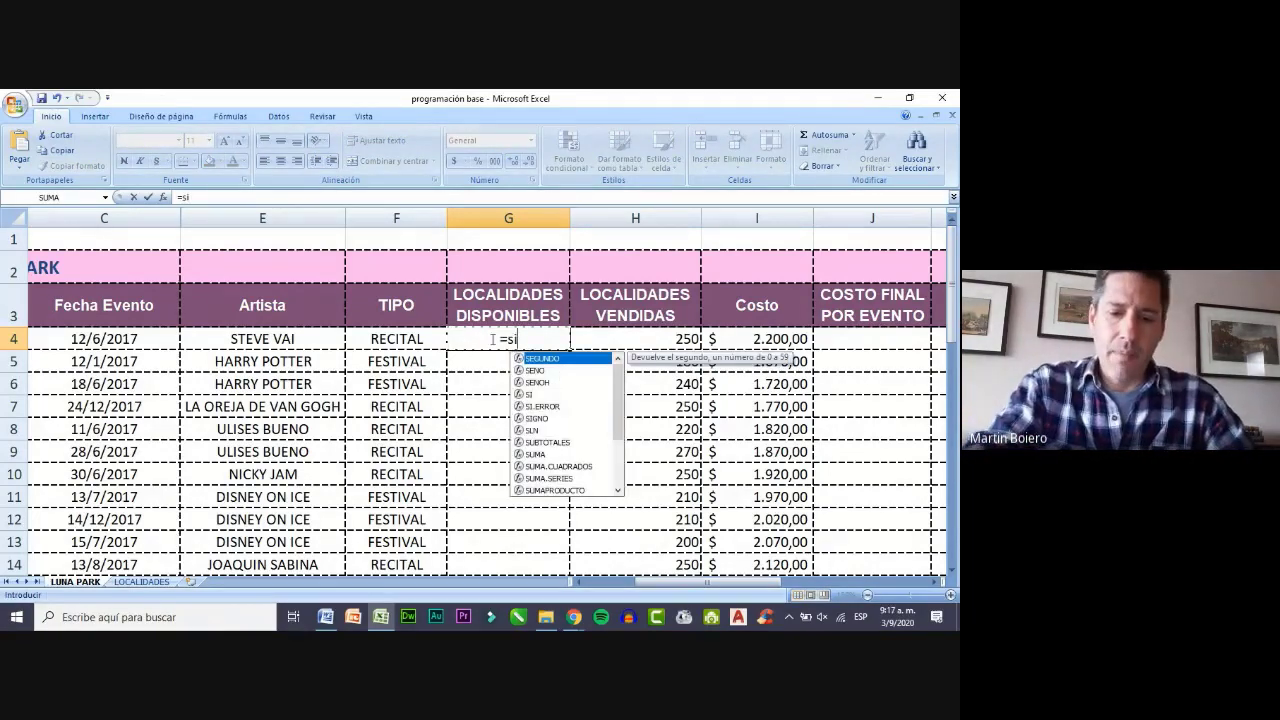
text(()
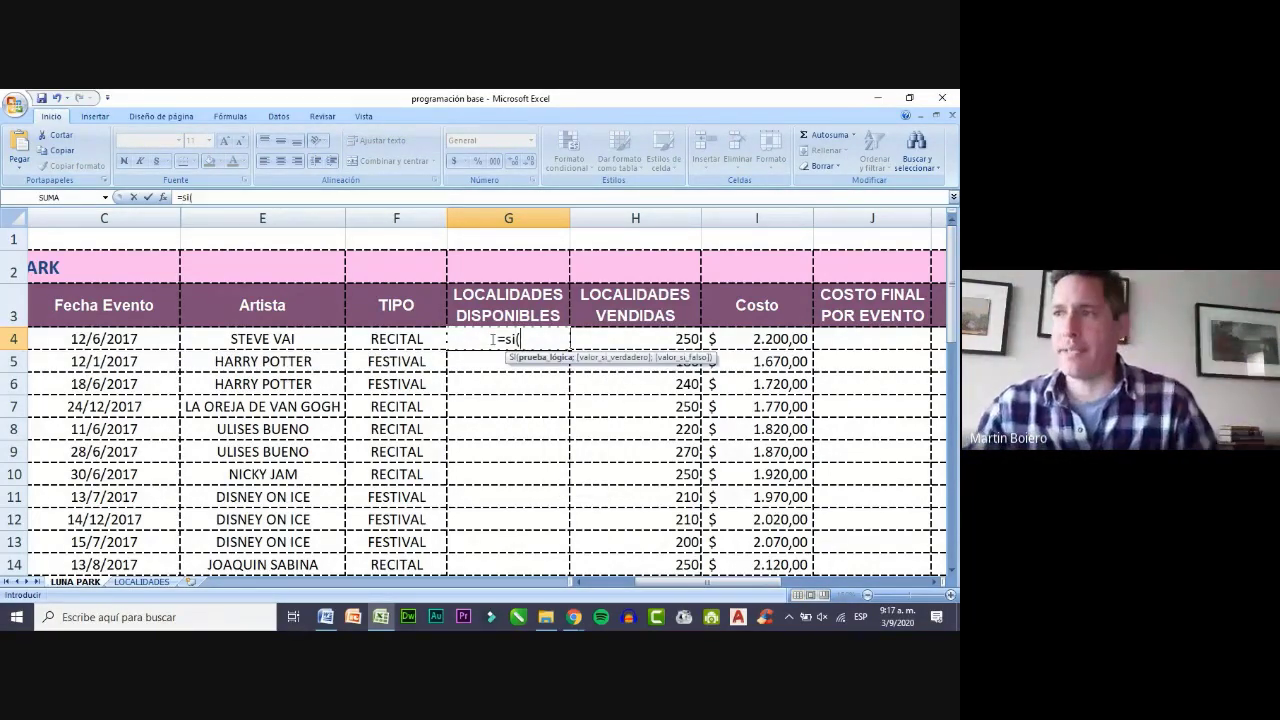
click(405, 339)
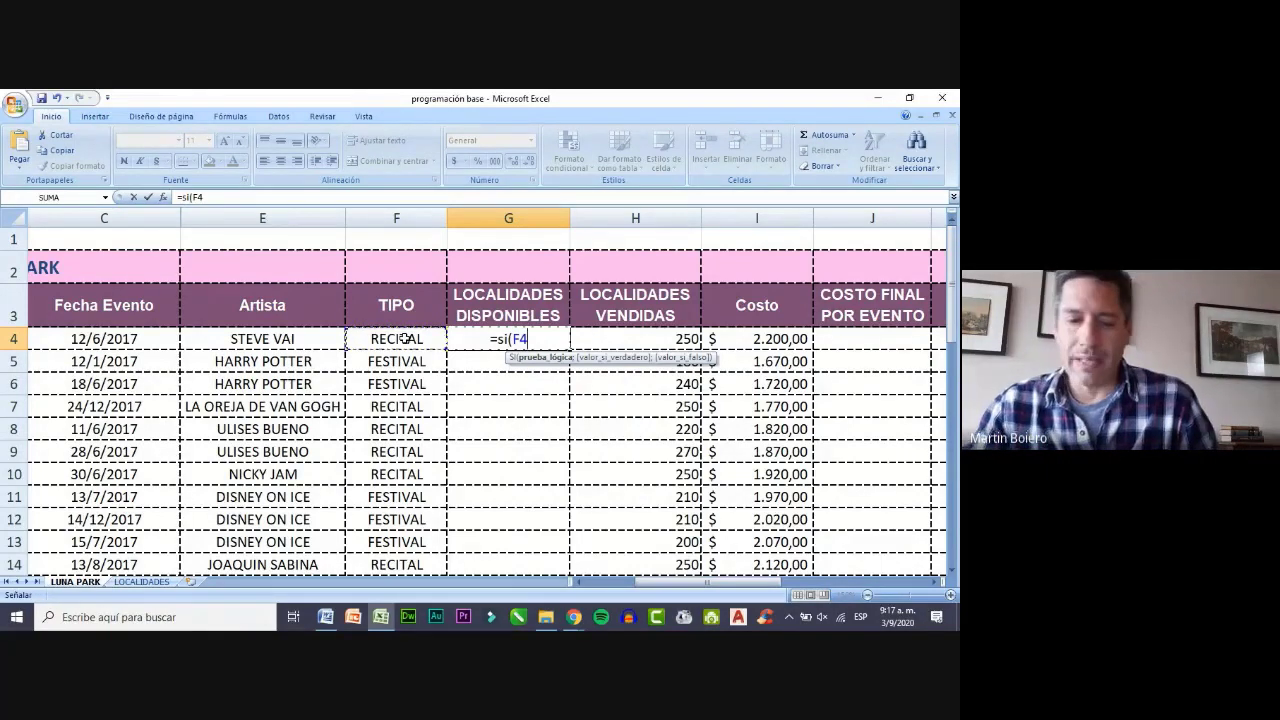
text(=)
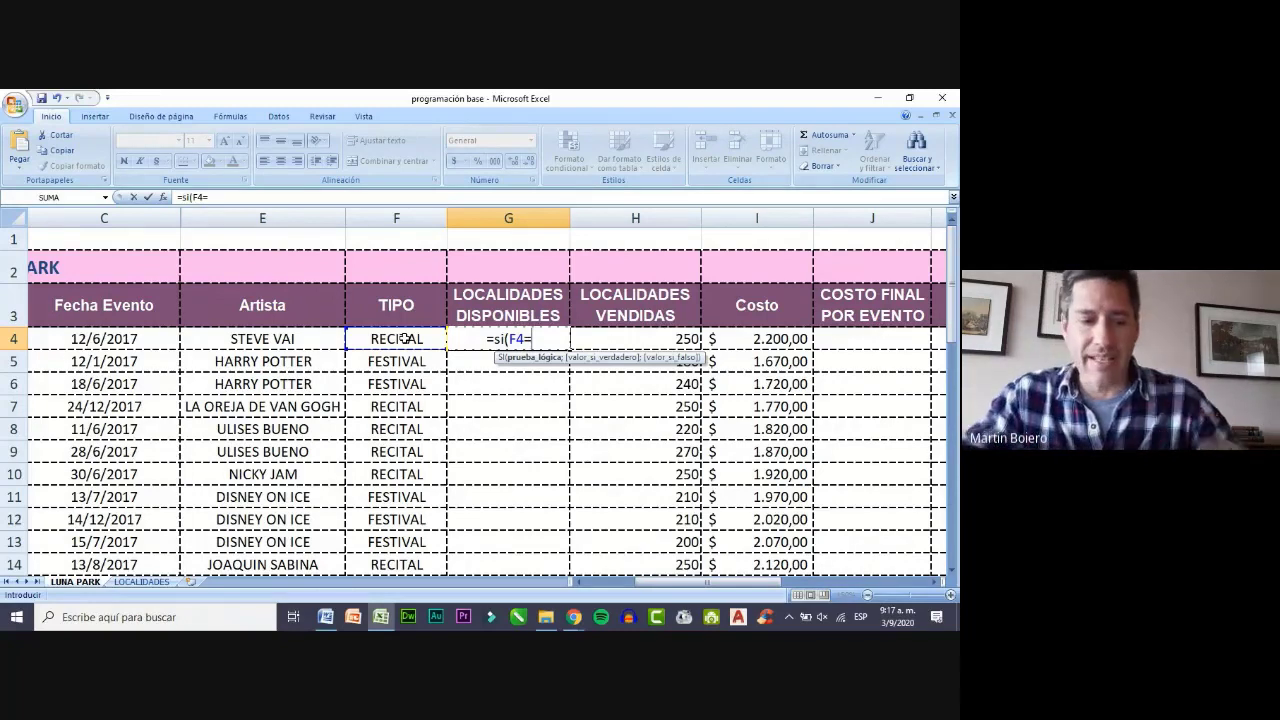
text(")
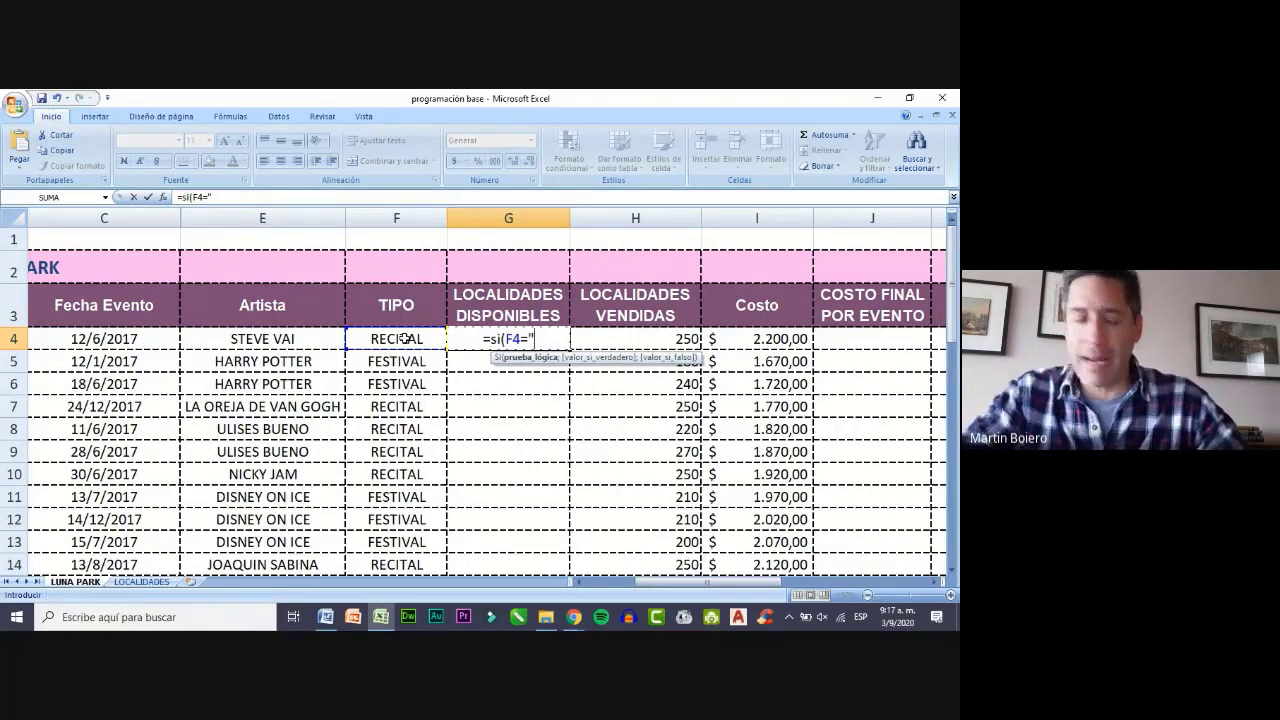
text(RECI)
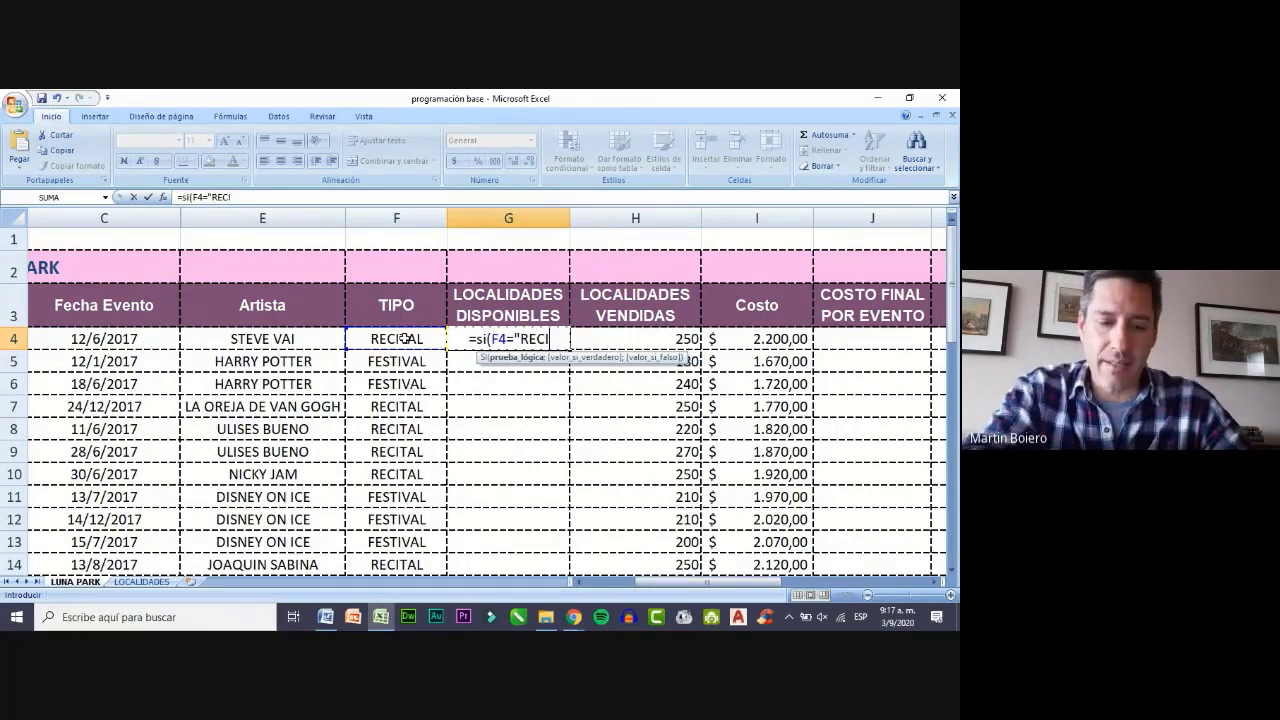
text(TAL")
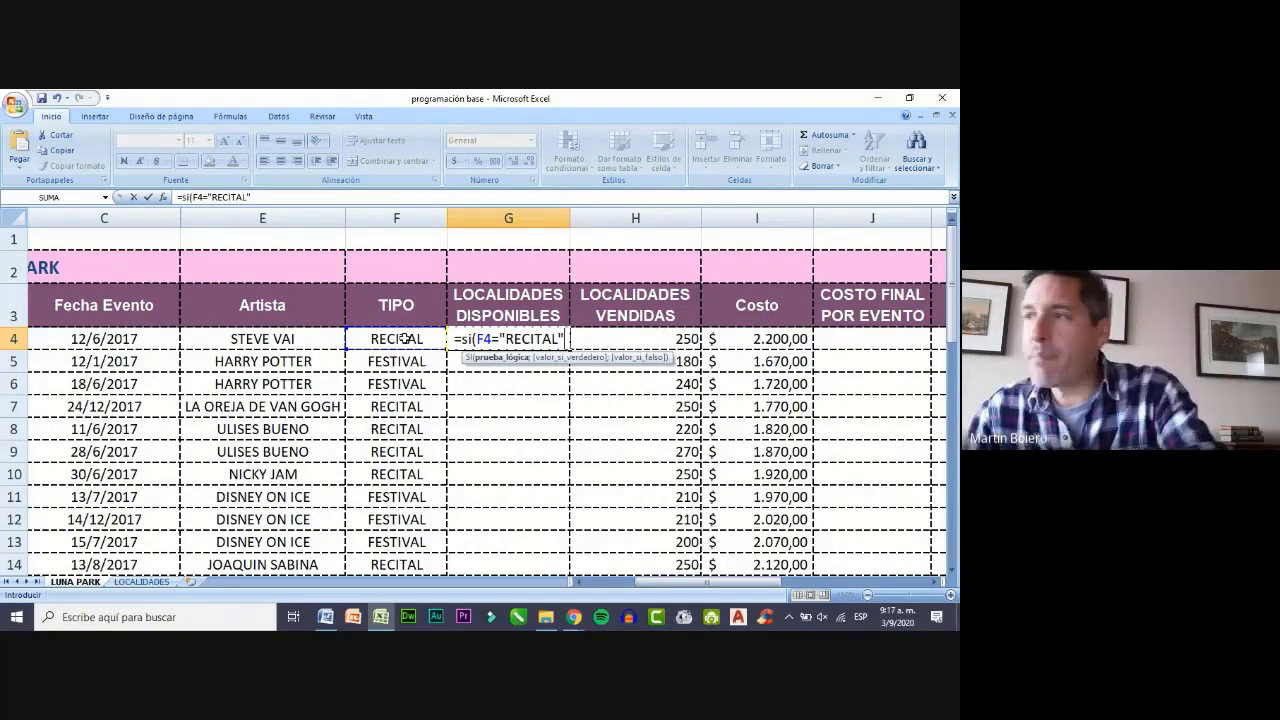
key(BackSpace)
key(BackSpace)
key(BackSpace)
key(BackSpace)
key(BackSpace)
key(BackSpace)
key(BackSpace)
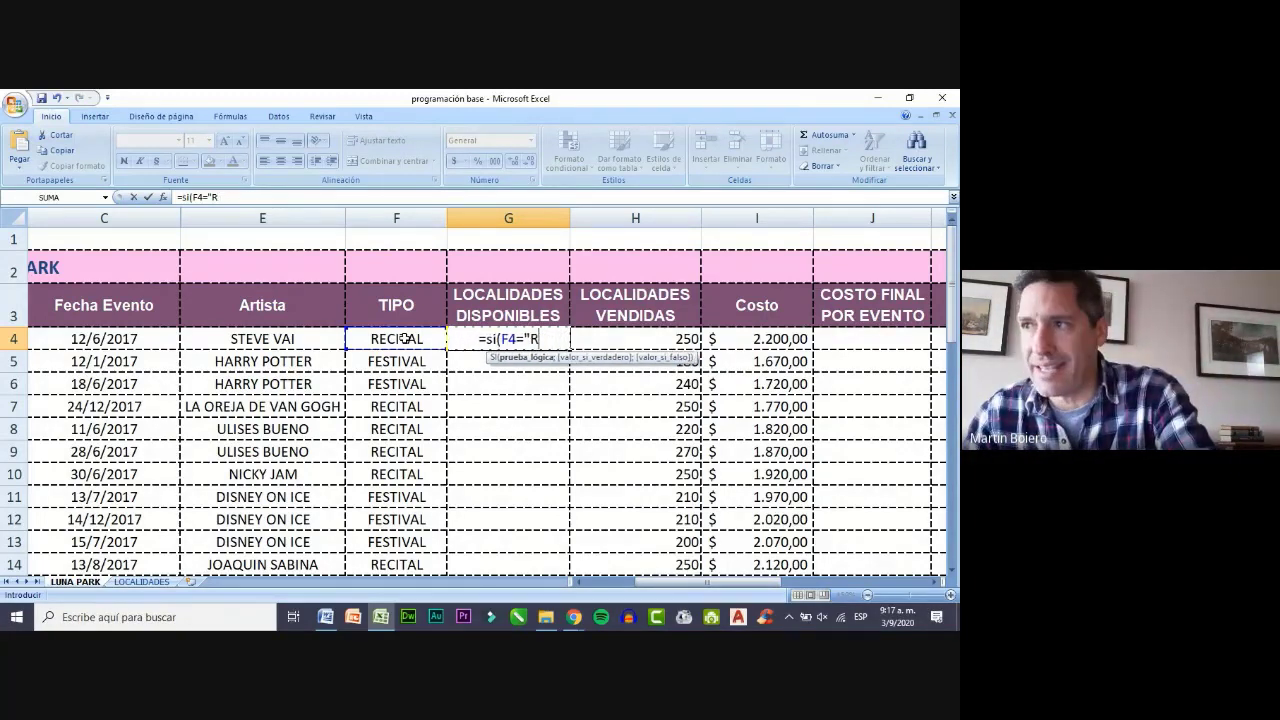
key(BackSpace)
key(BackSpace)
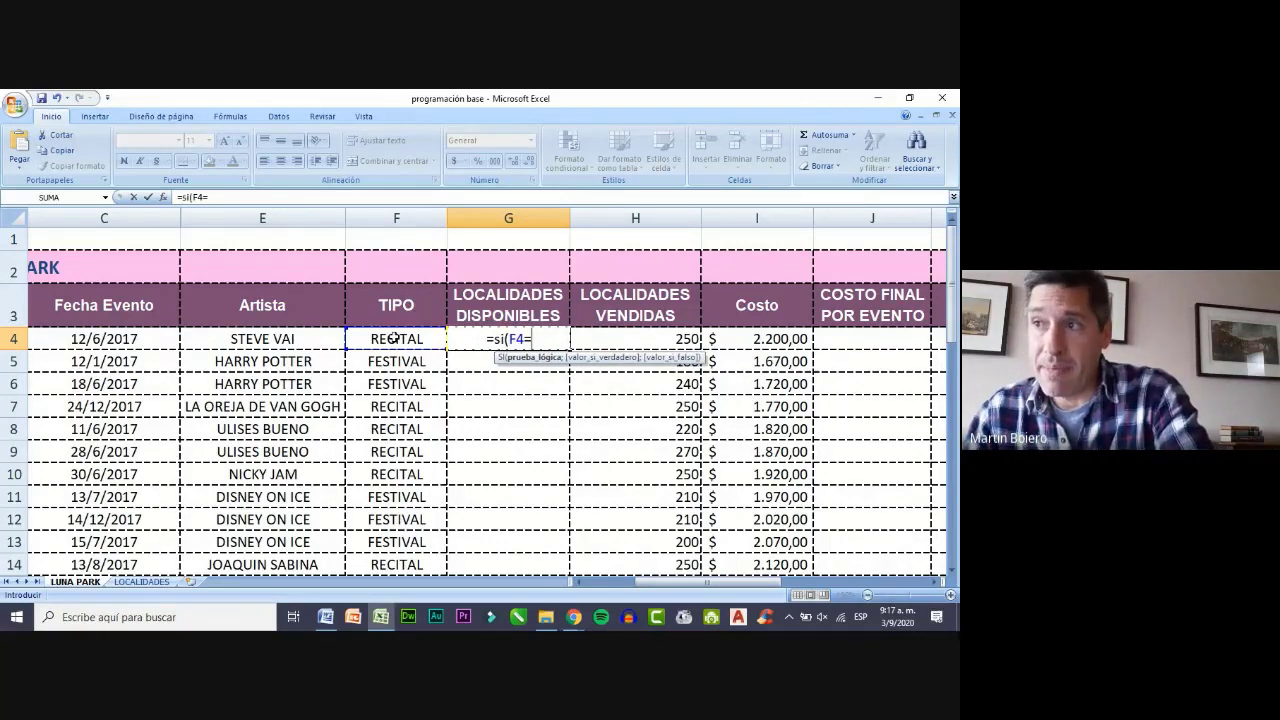
- Complete the logical test by comparing F4 with the RECITAL cell F14, fixed as the absolute reference $F$14
click(416, 564)
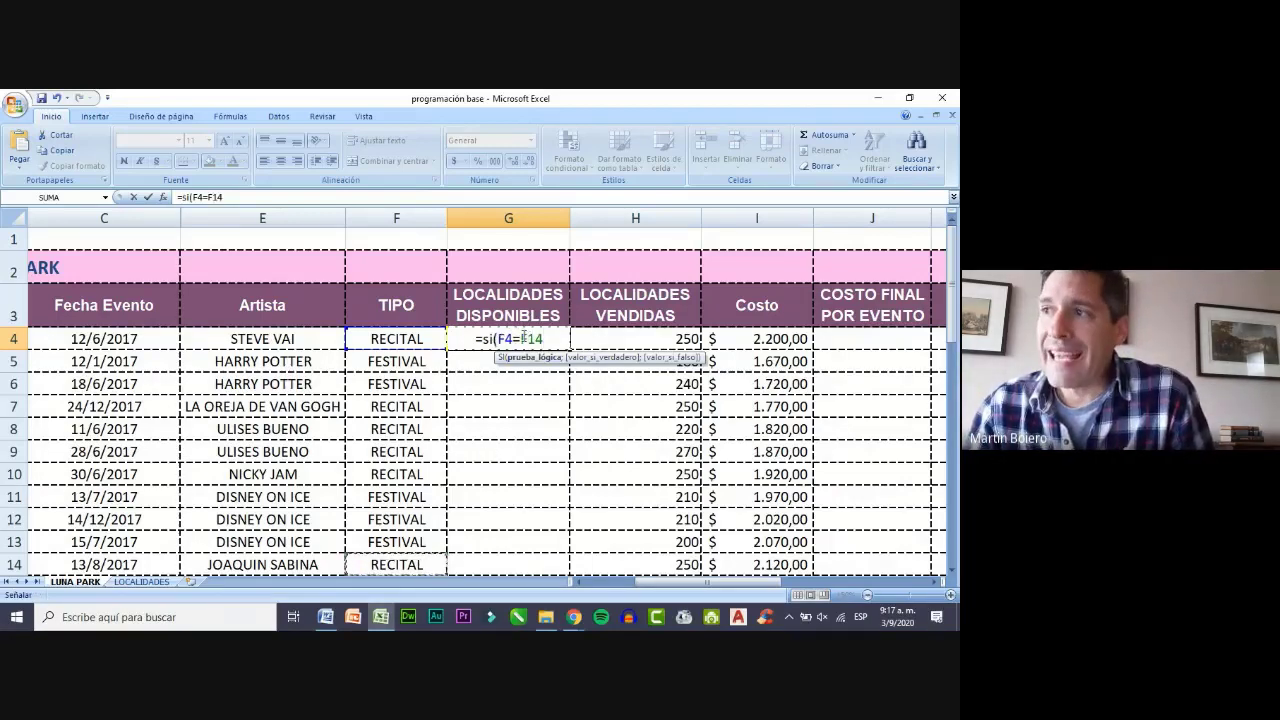
drag(519, 339, 545, 339)
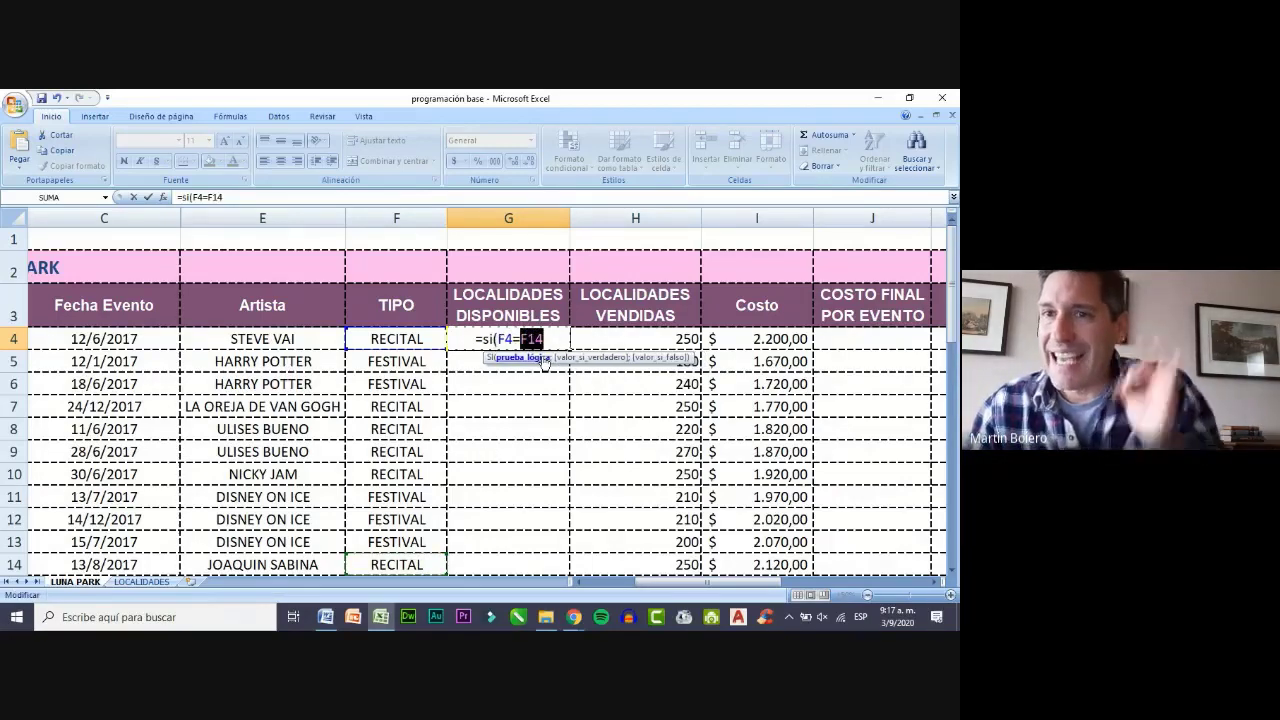
click(521, 339)
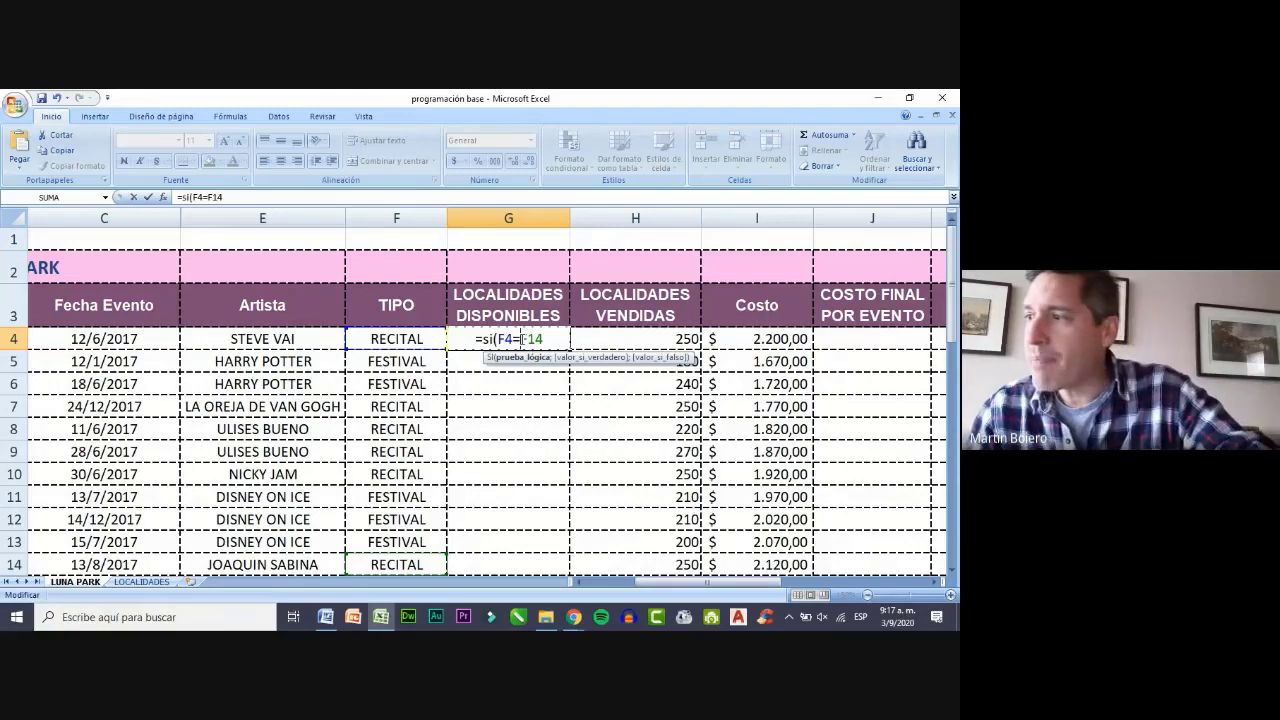
key(F4)
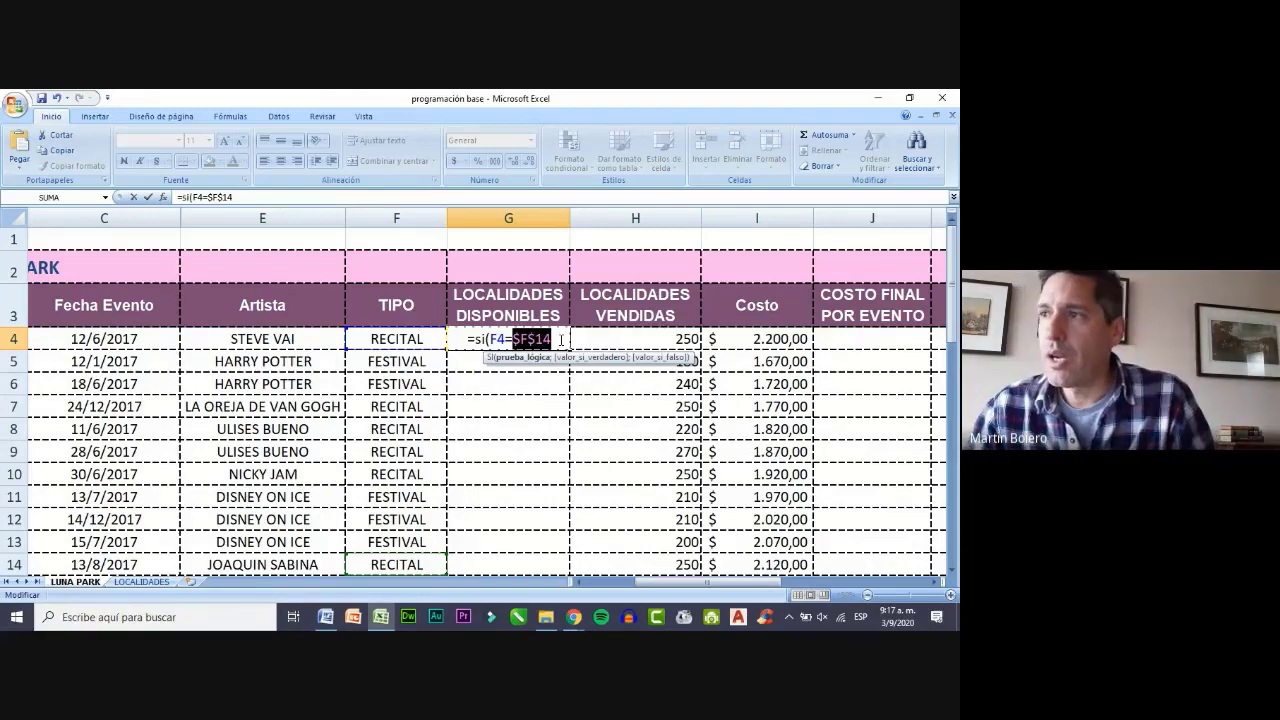
click(565, 342)
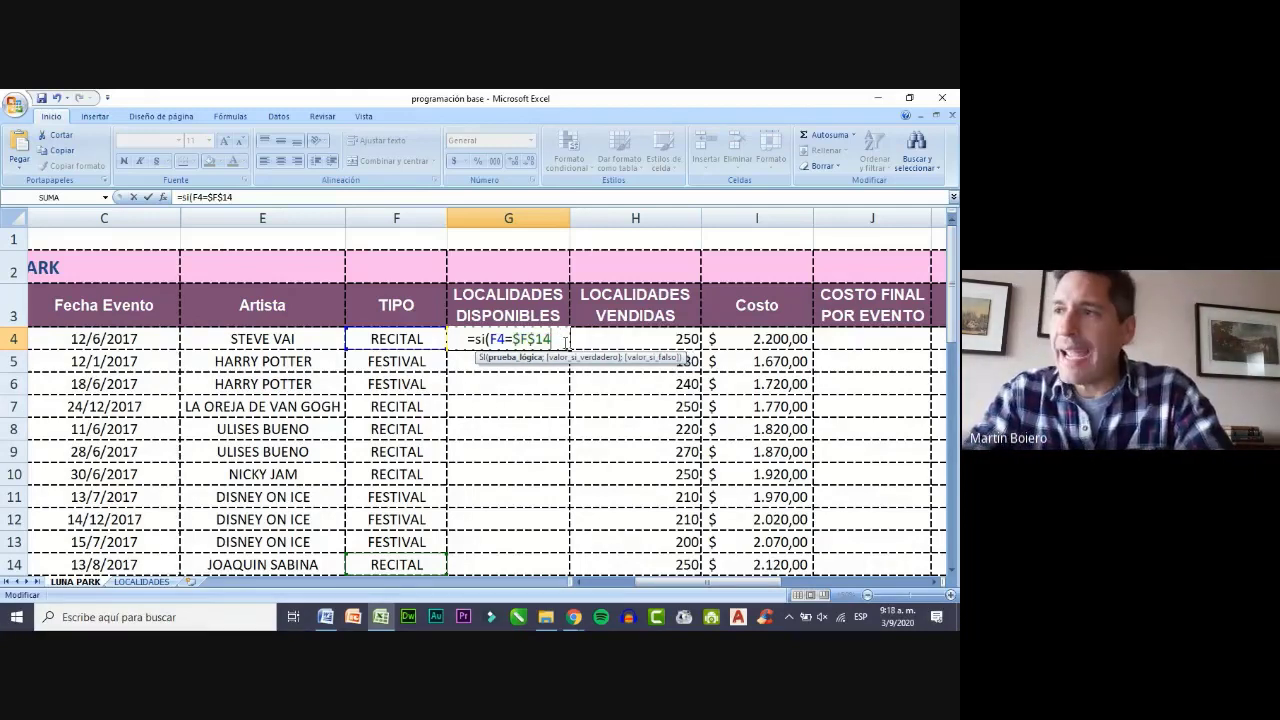
text(;)
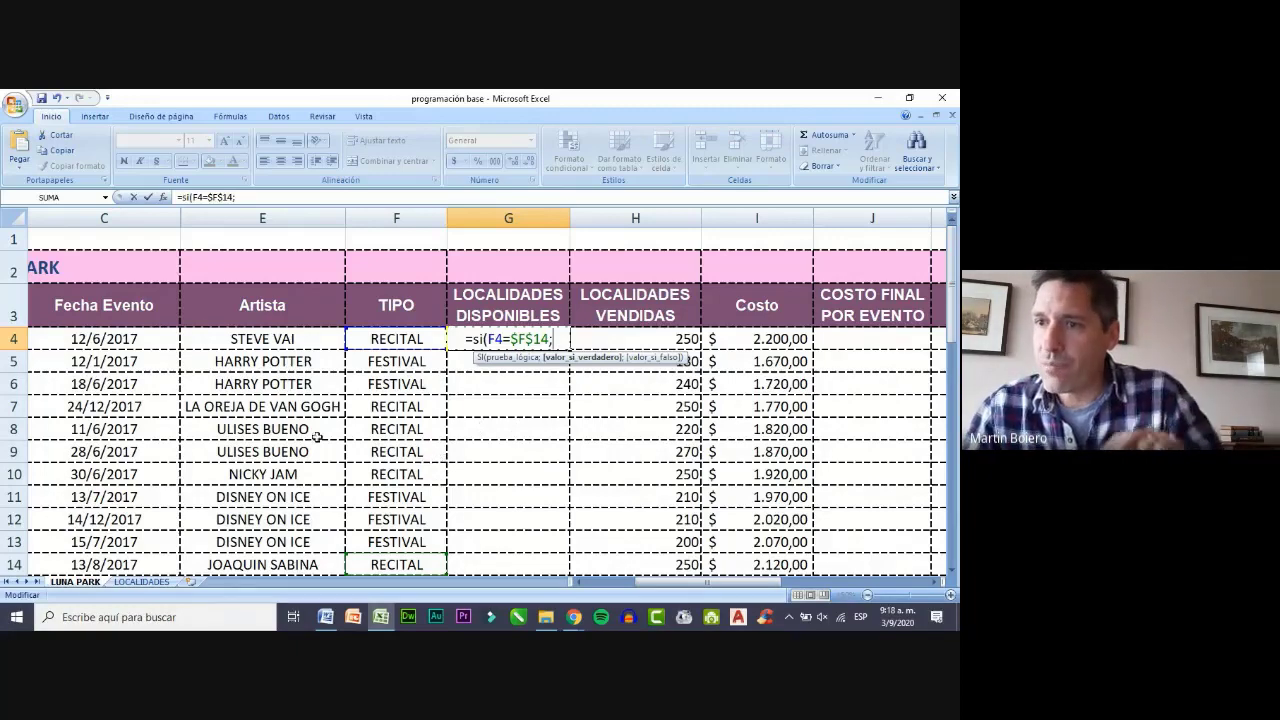
- Use the RECITAL seat count in D6 of the LOCALIDADES sheet as the value if true and enter the formula
click(141, 581)
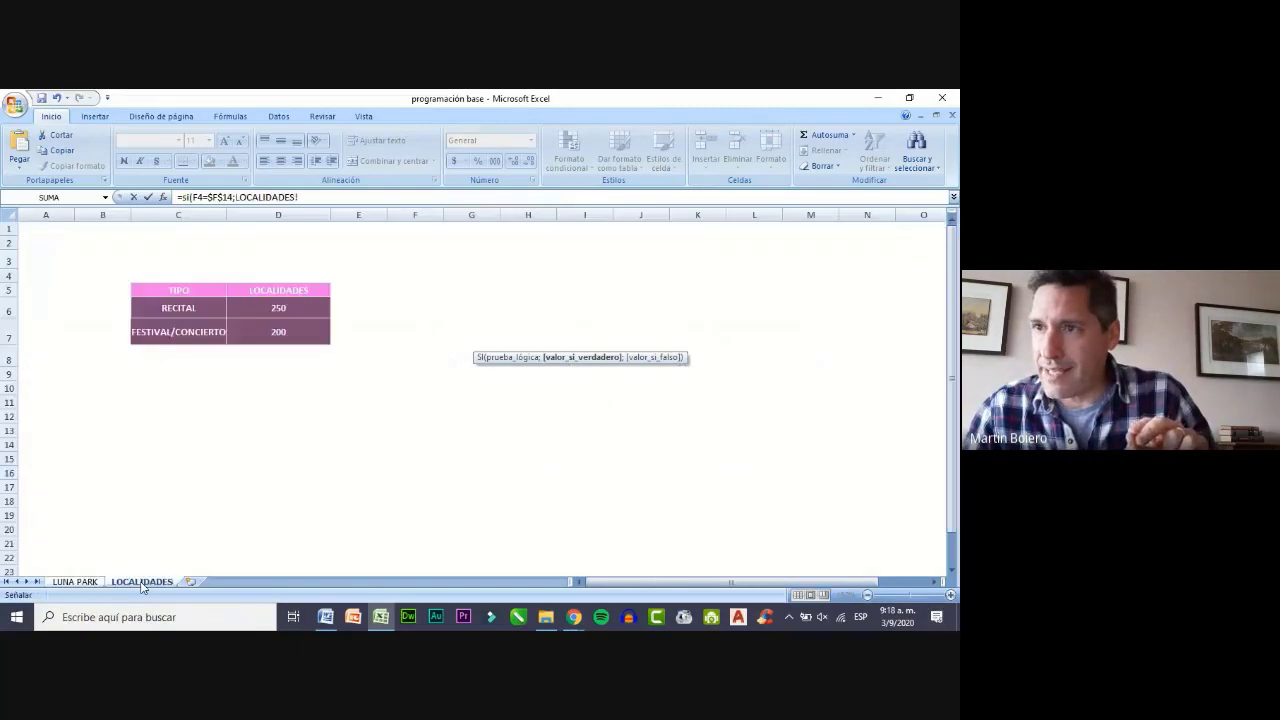
click(282, 310)
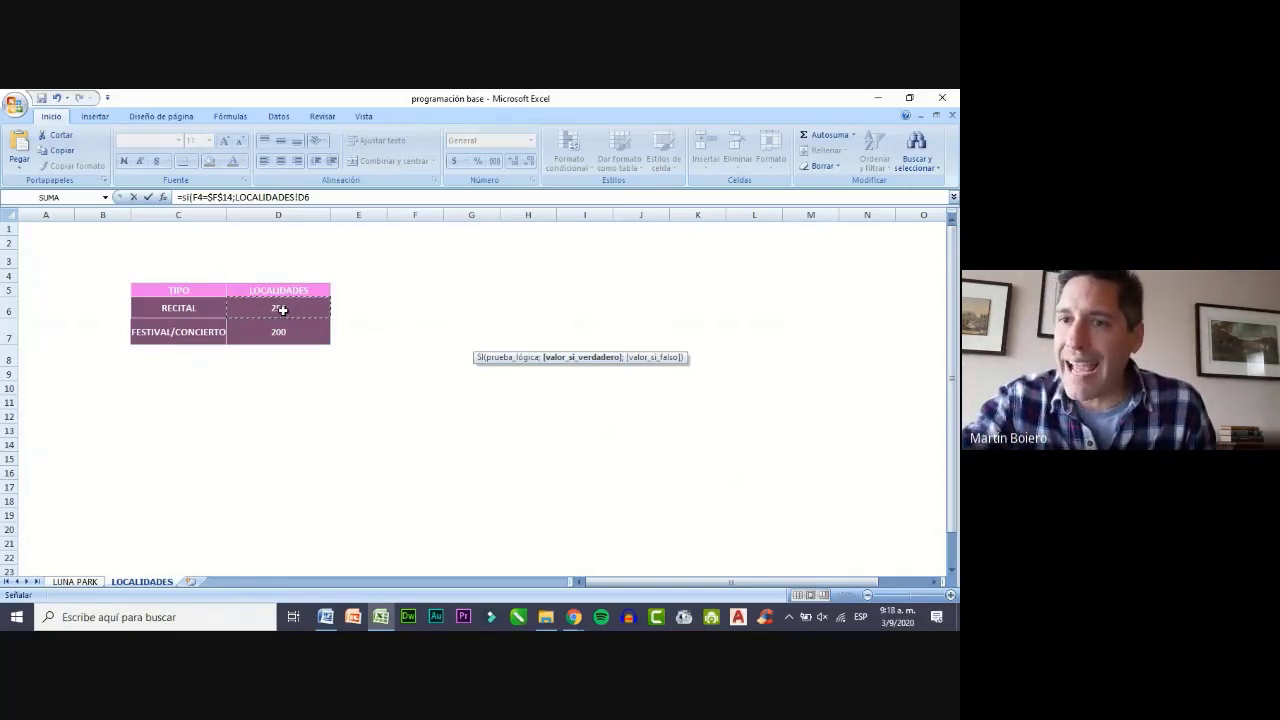
key(Return)
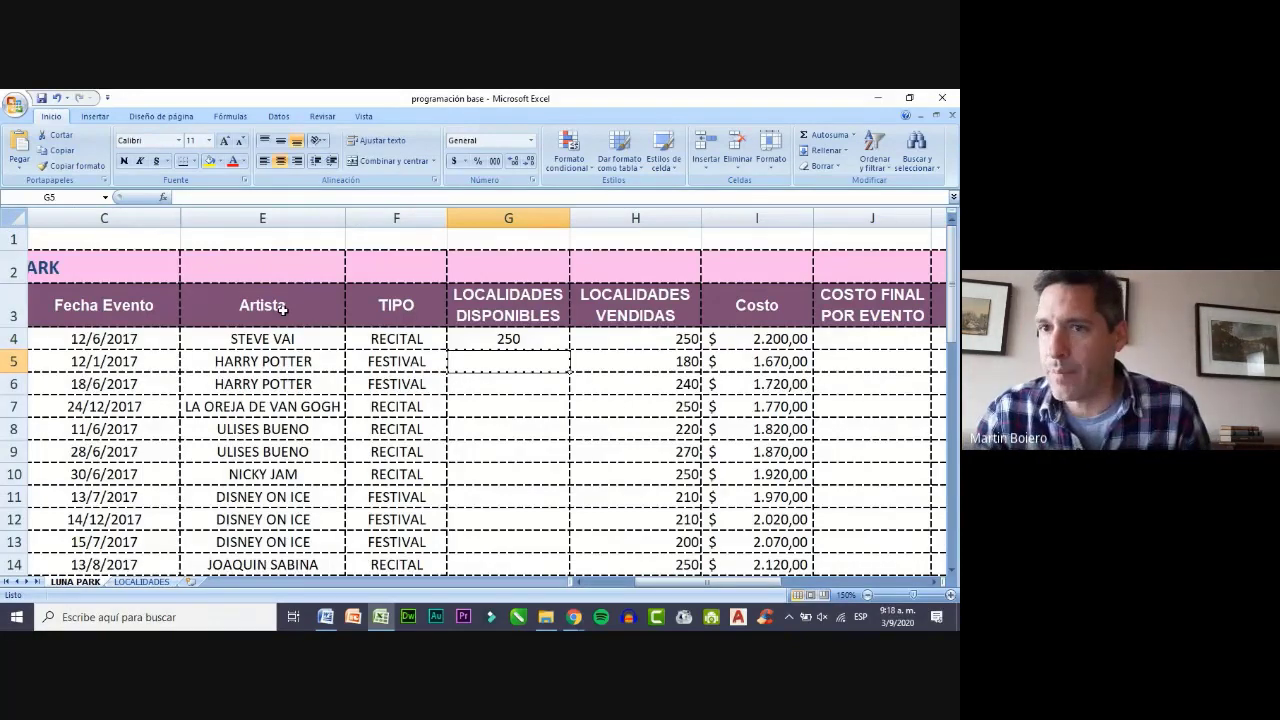
- Extend the SI formula in G4 with the FESTIVAL/CONCIERTO seat count, LOCALIDADES!D7, as the value if false
double_click(500, 338)
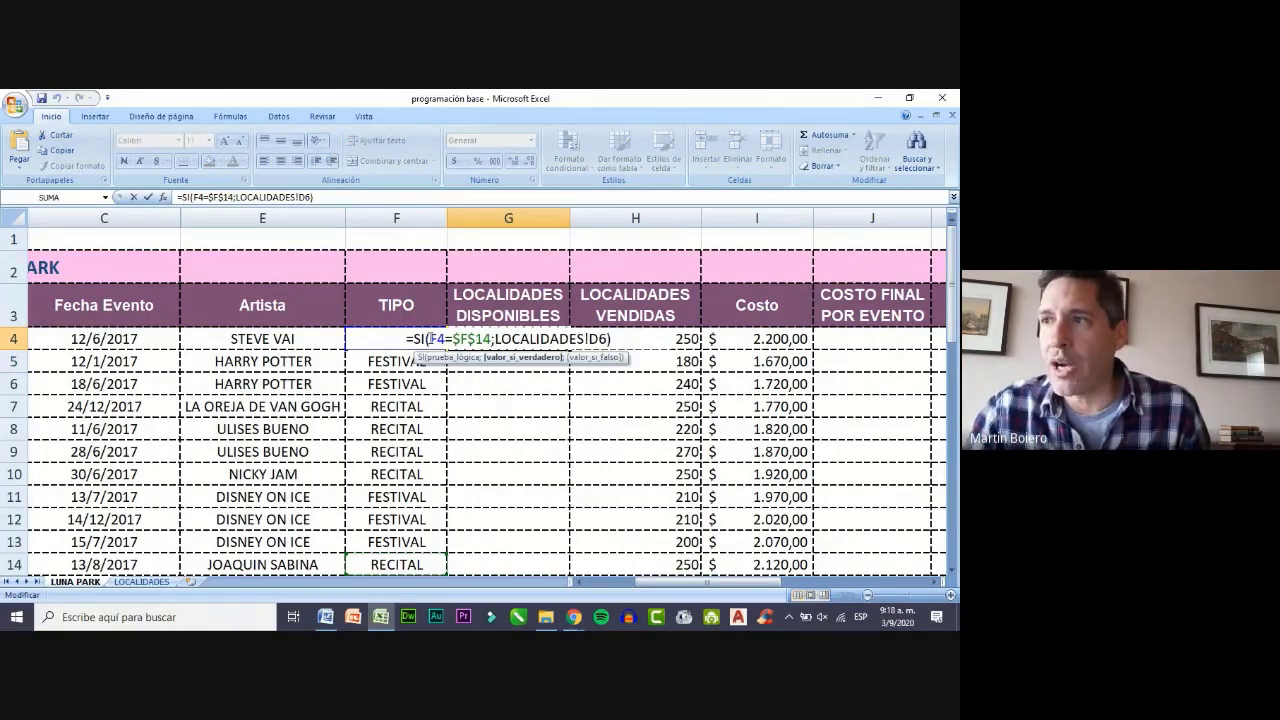
drag(430, 340, 608, 340)
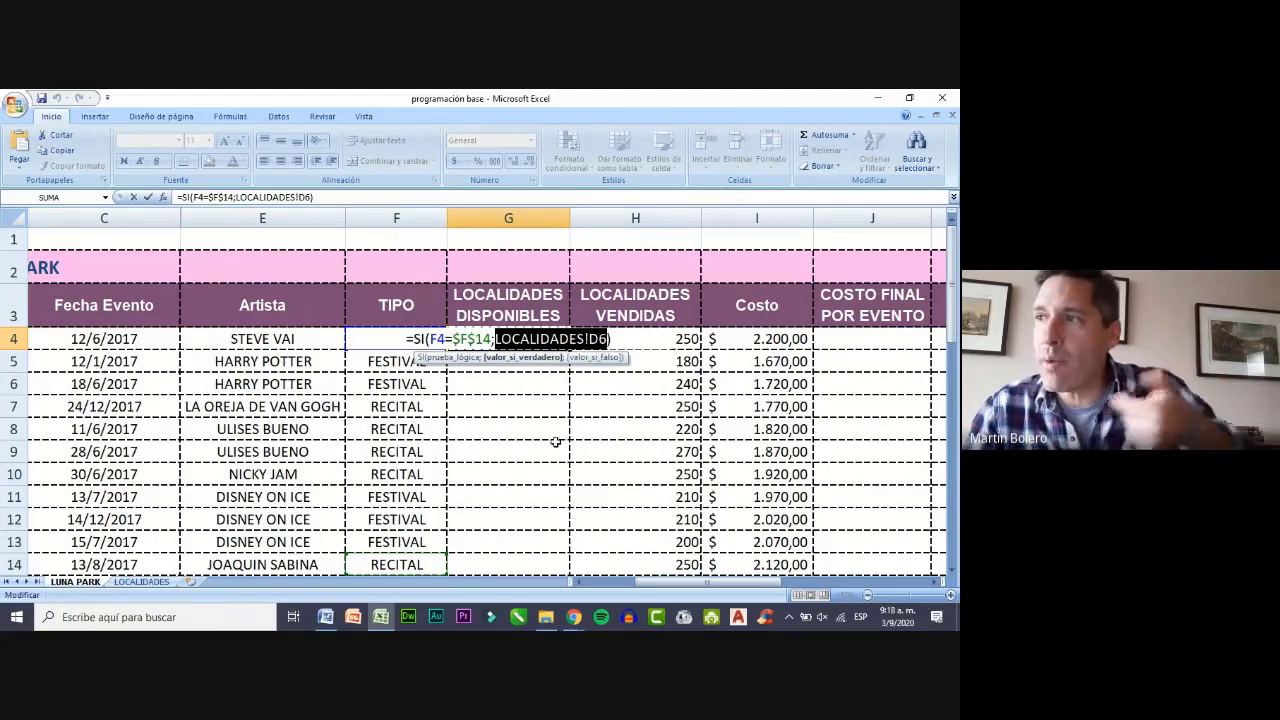
click(608, 340)
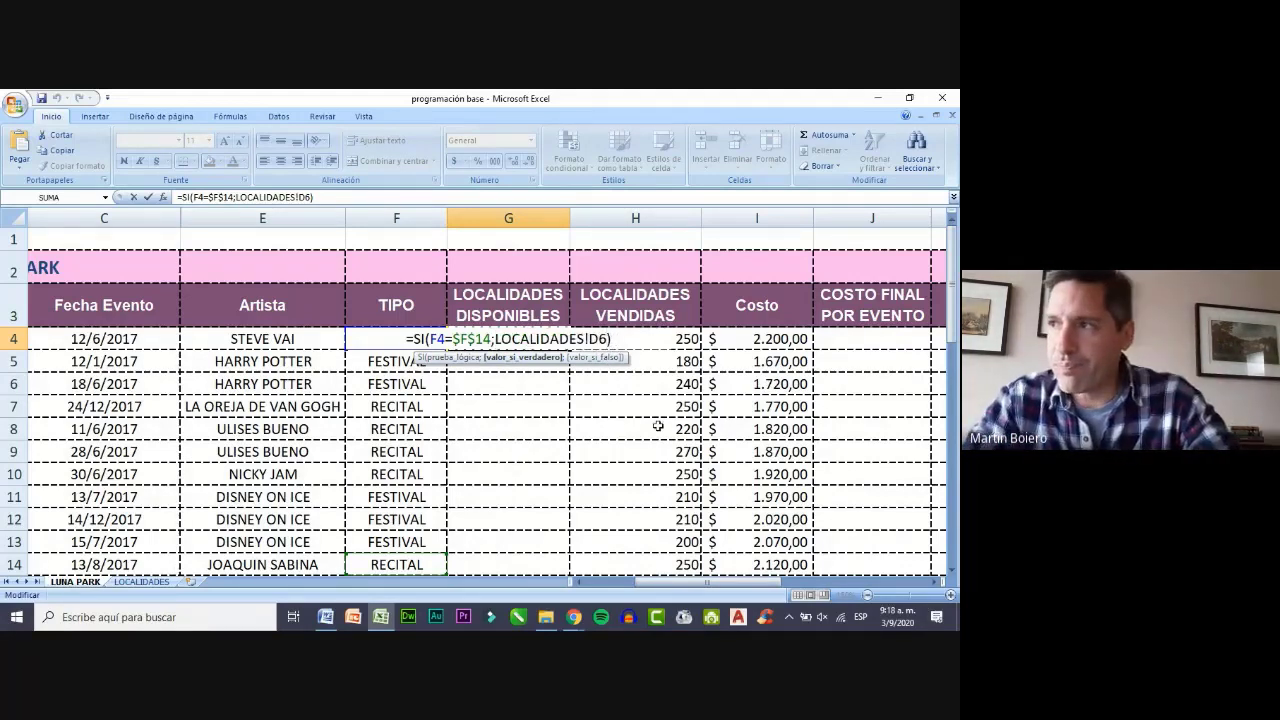
text(;)
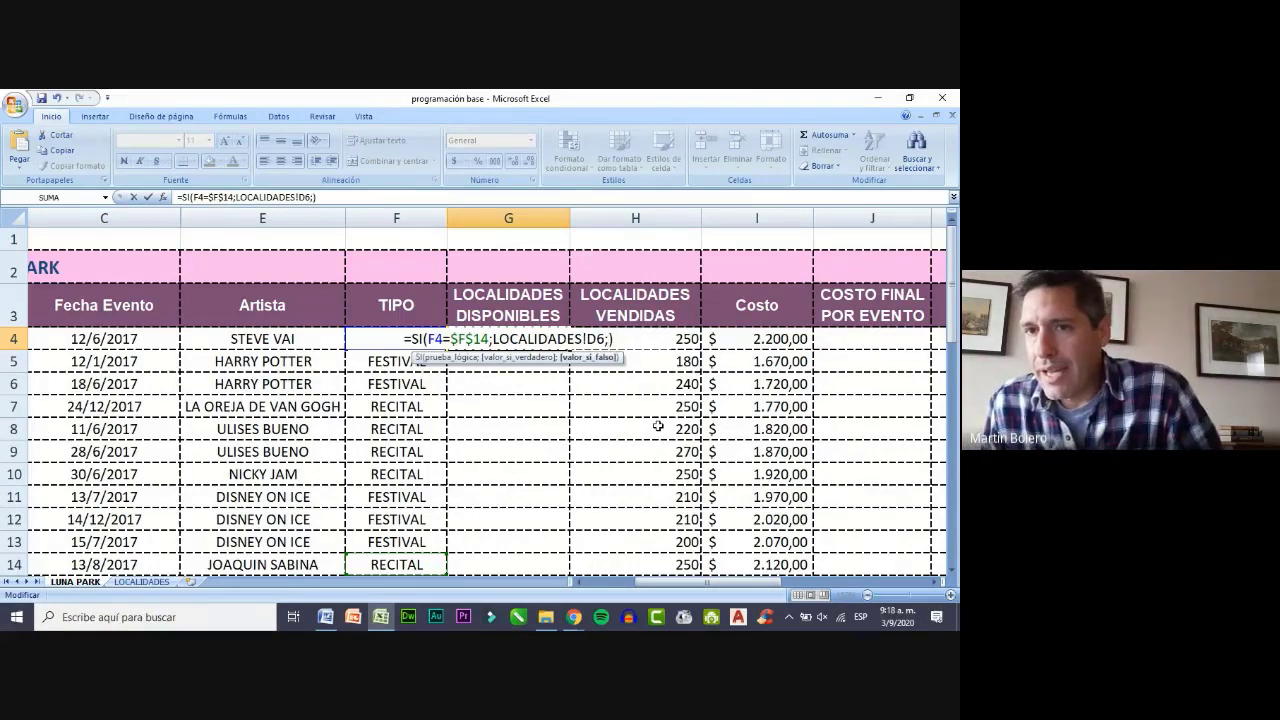
click(142, 582)
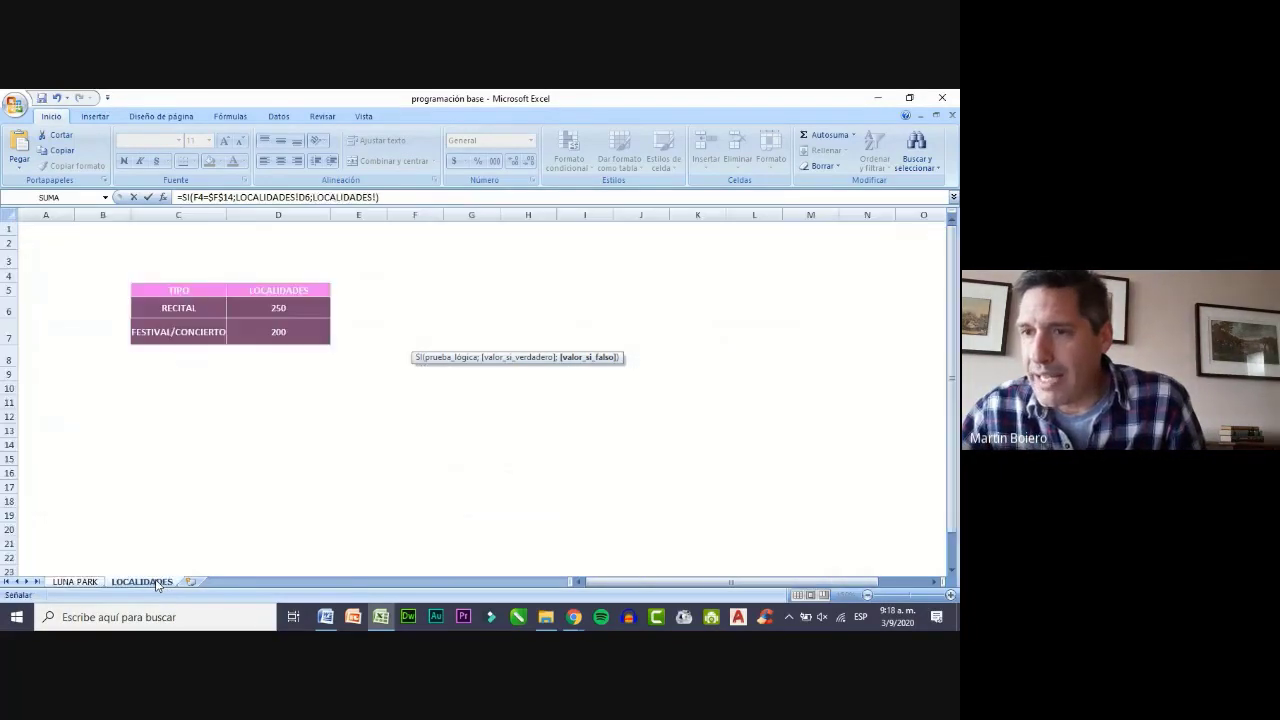
click(270, 332)
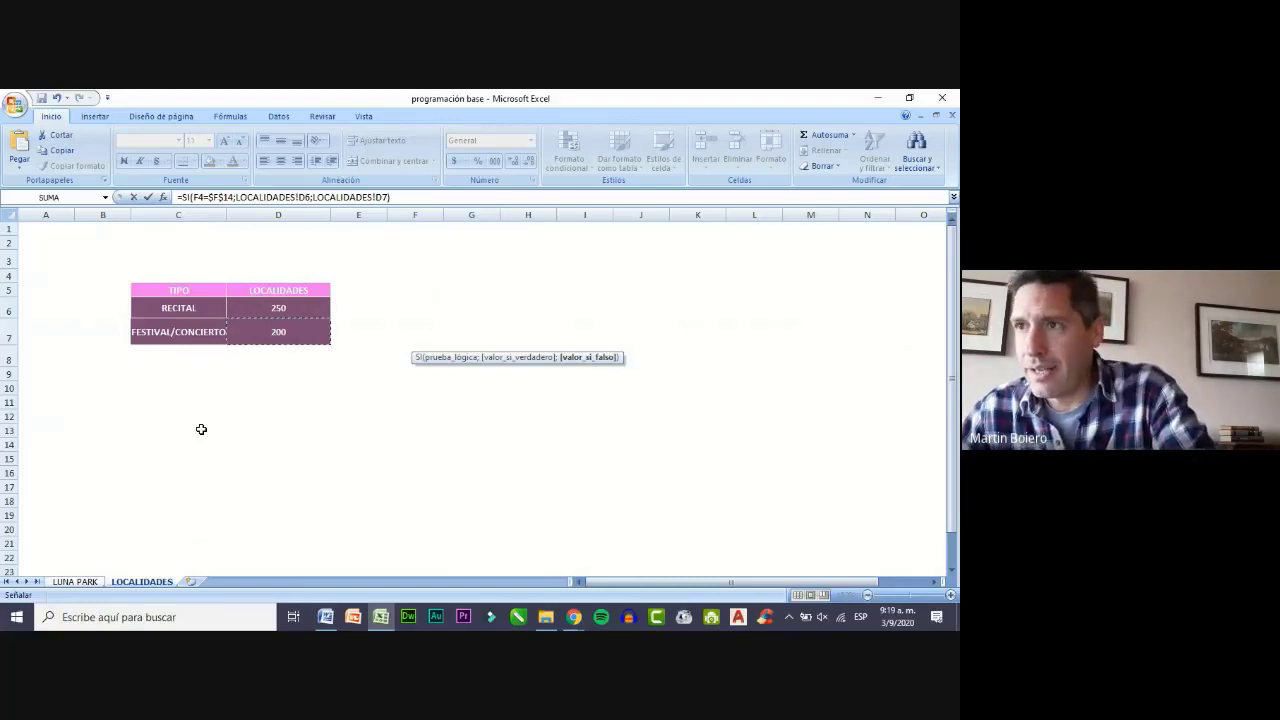
key(Return)
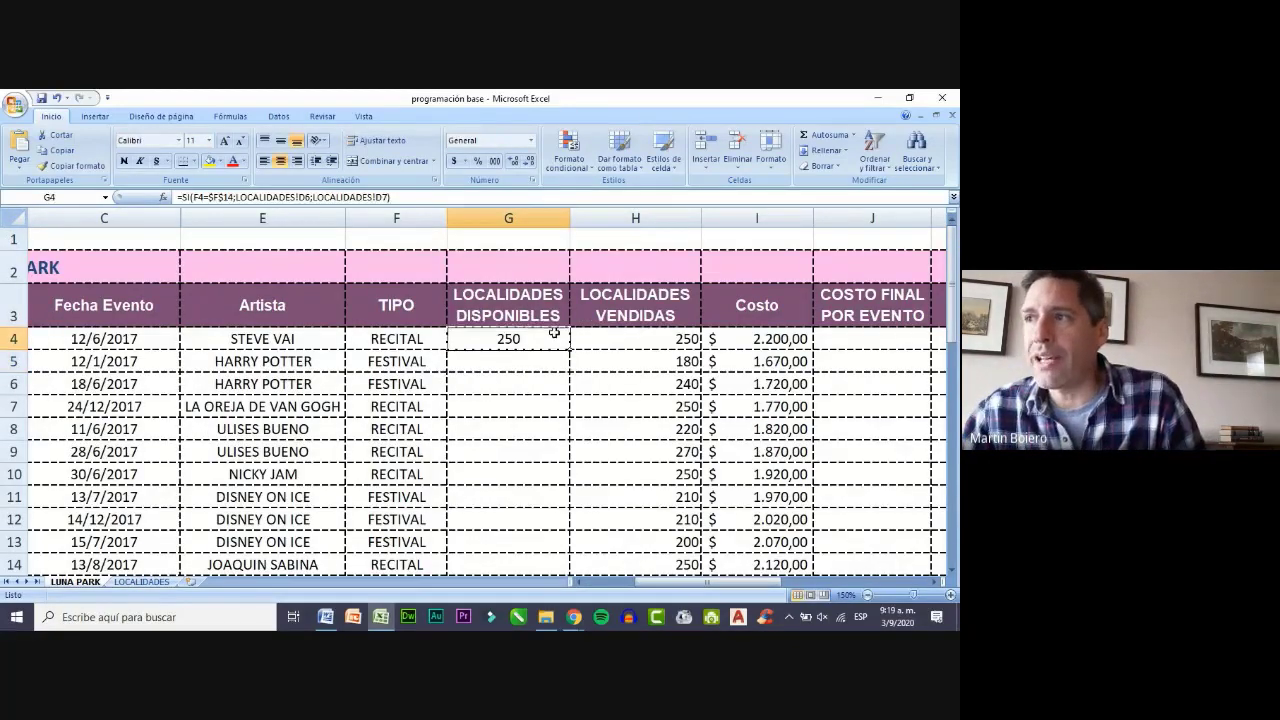
double_click(553, 336)
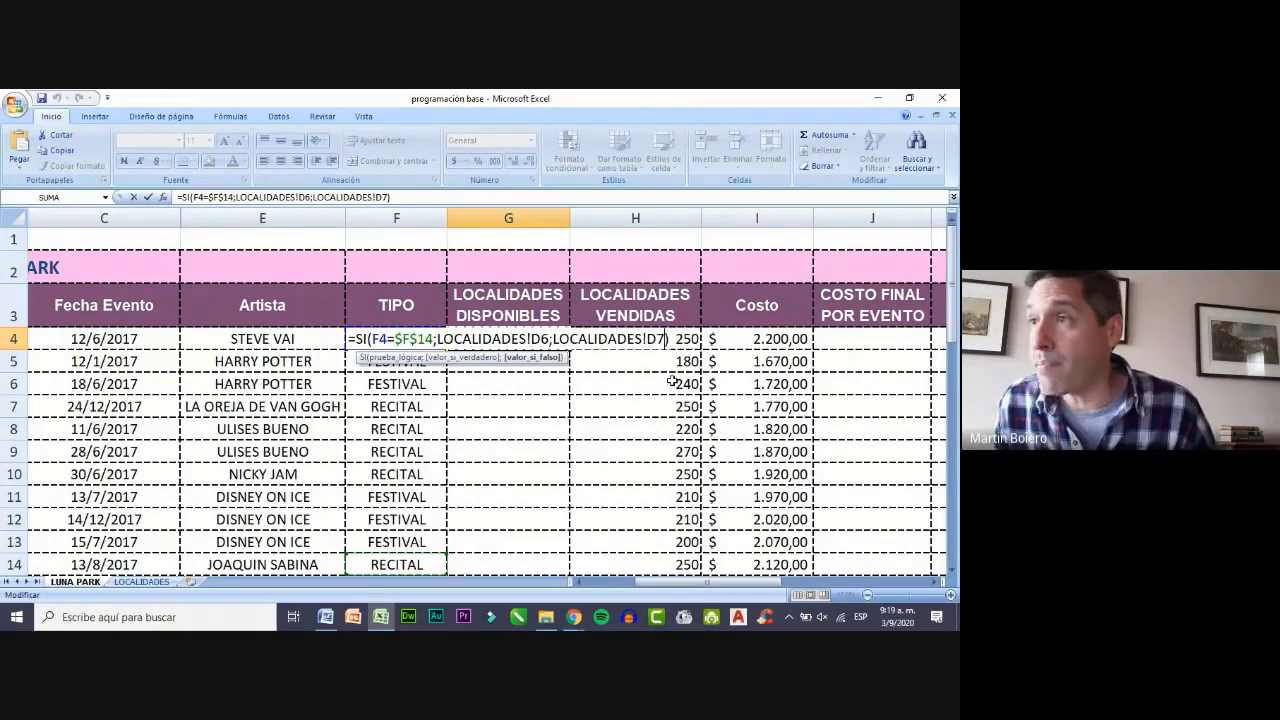
key(Return)
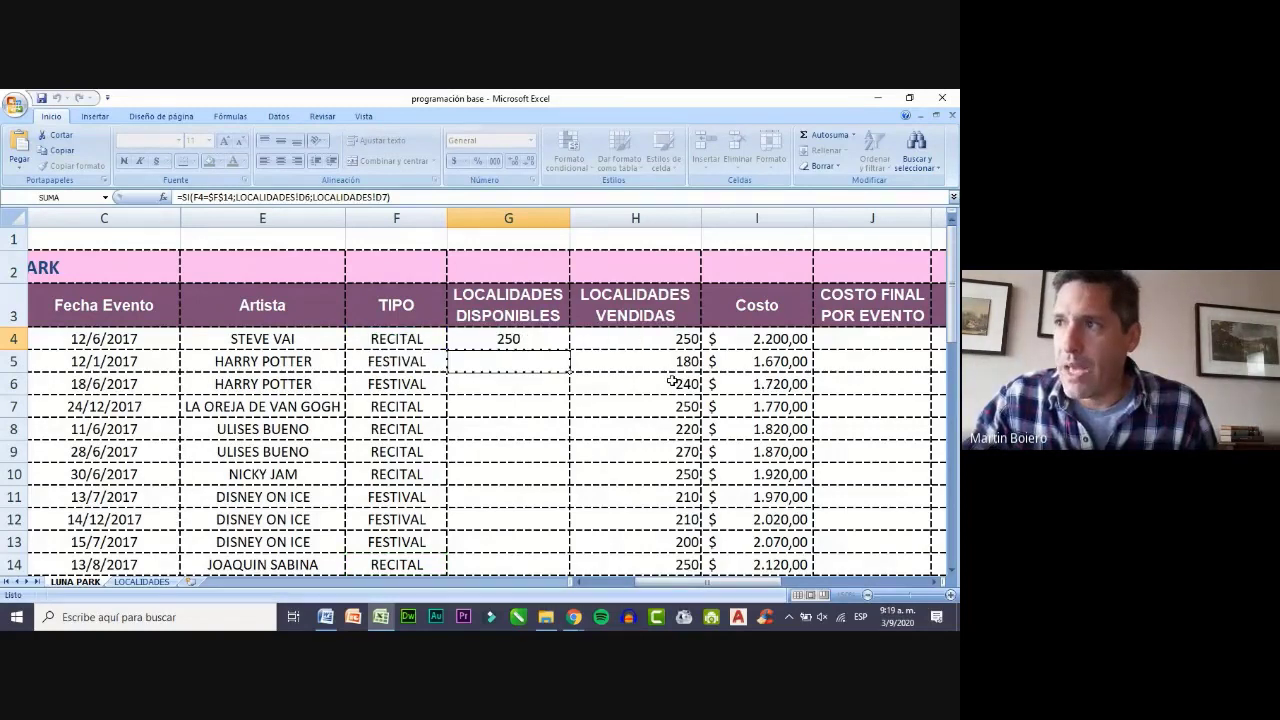
- Try filling the G4 formula down to G10, check the copied formula in G5, and undo the fill
click(543, 341)
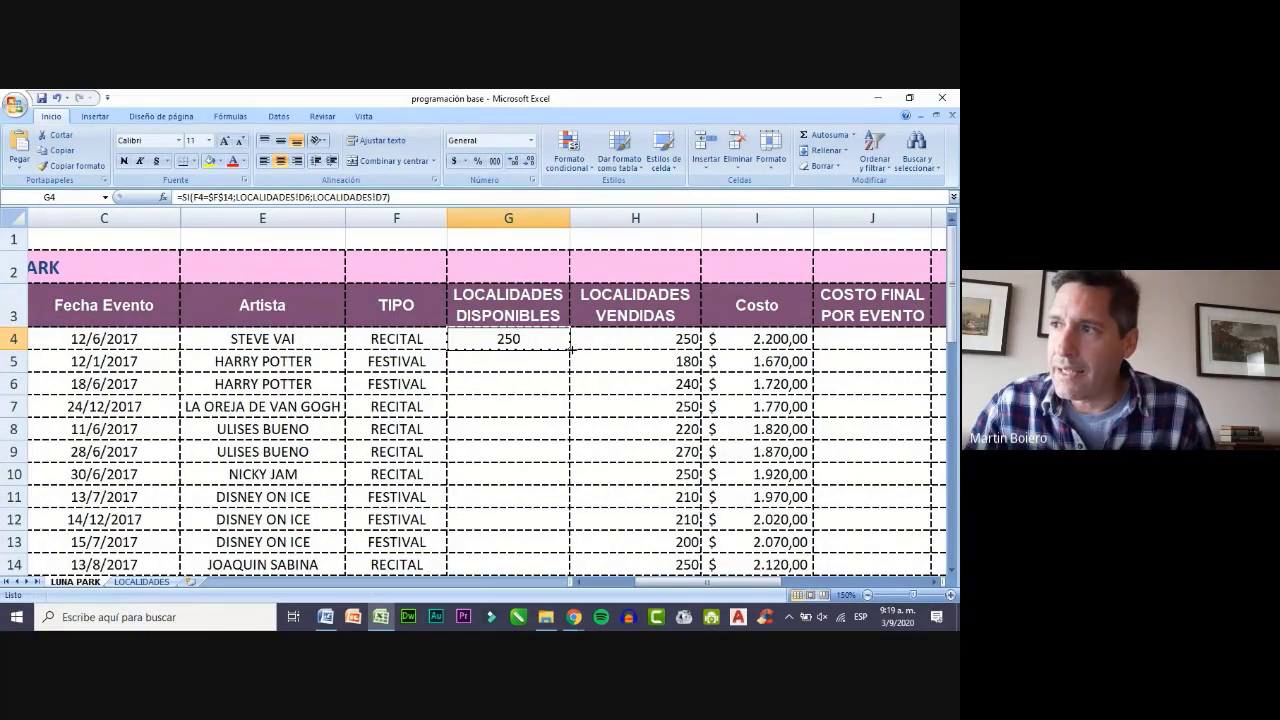
drag(571, 348, 580, 486)
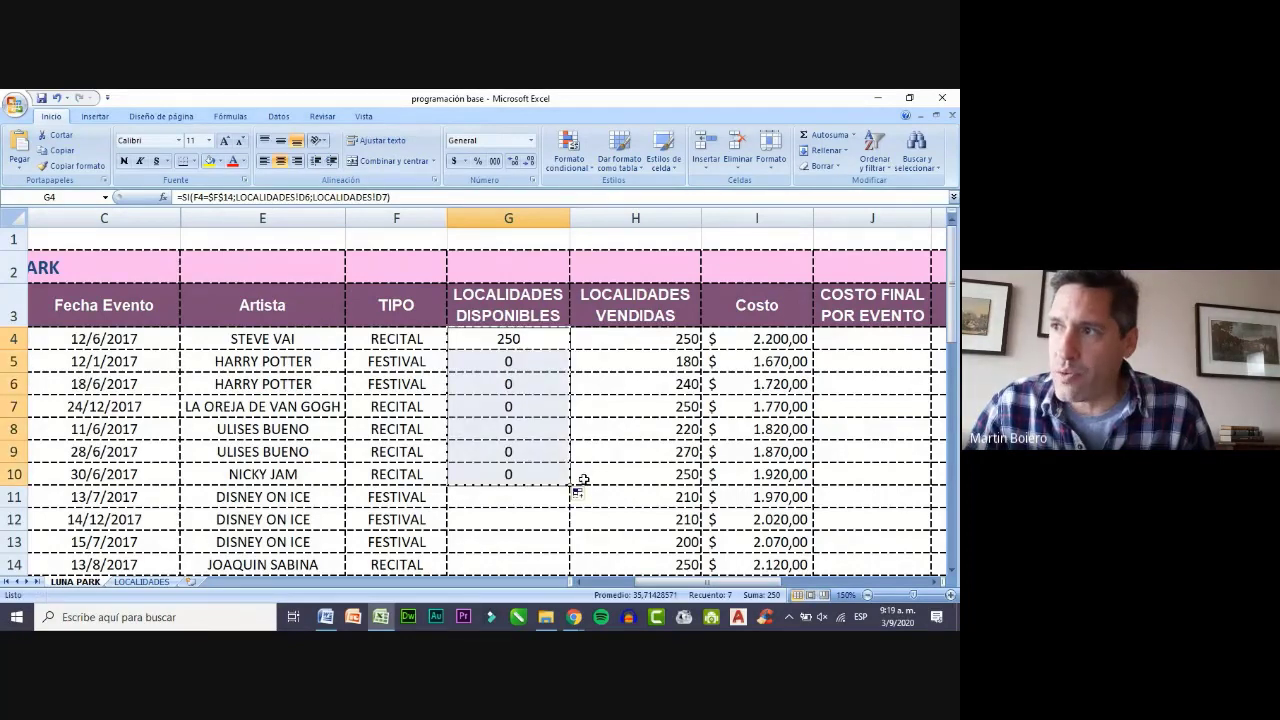
click(540, 358)
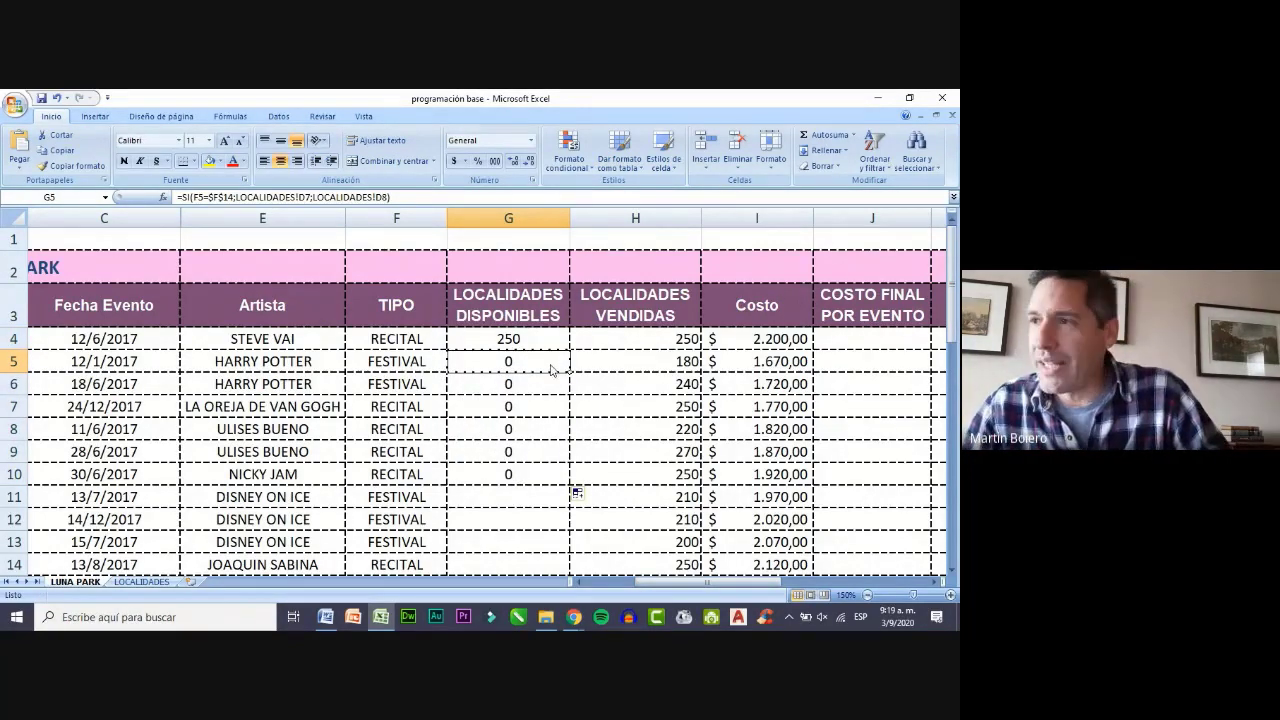
key(ctrl+z)
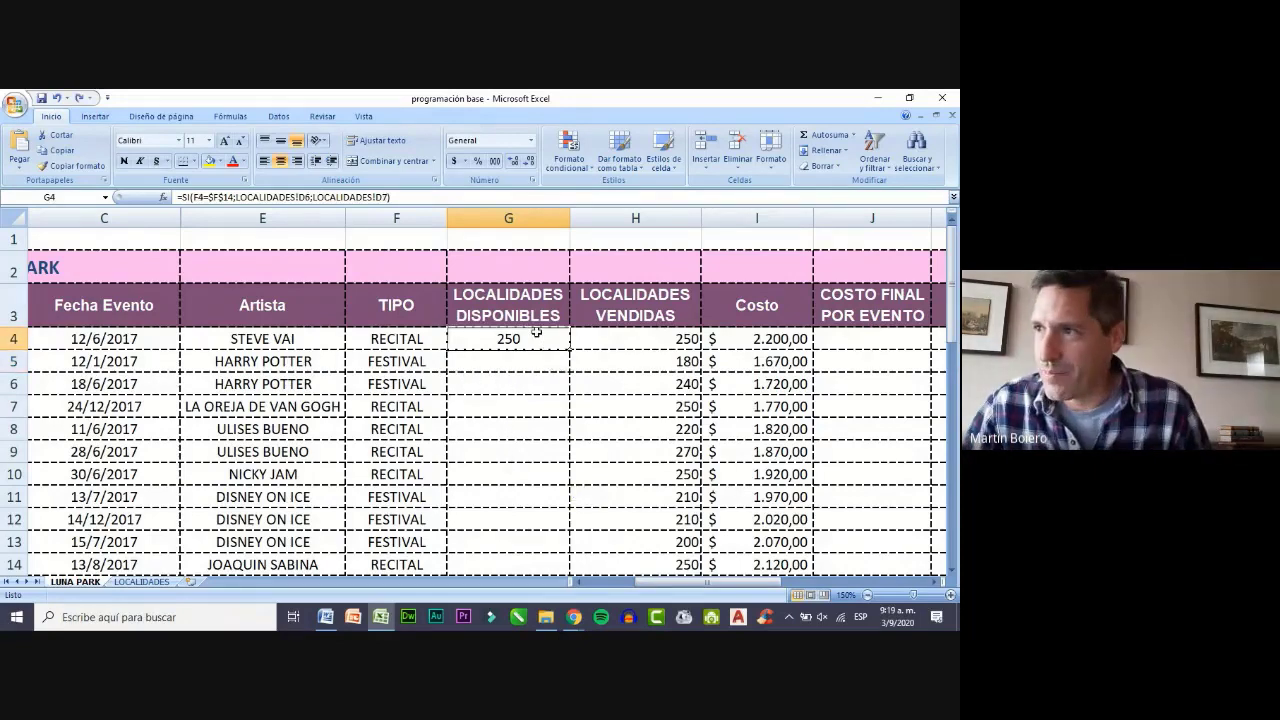
- Examine the D6 reference in the G4 formula and the cell it points to on the LOCALIDADES sheet
double_click(538, 344)
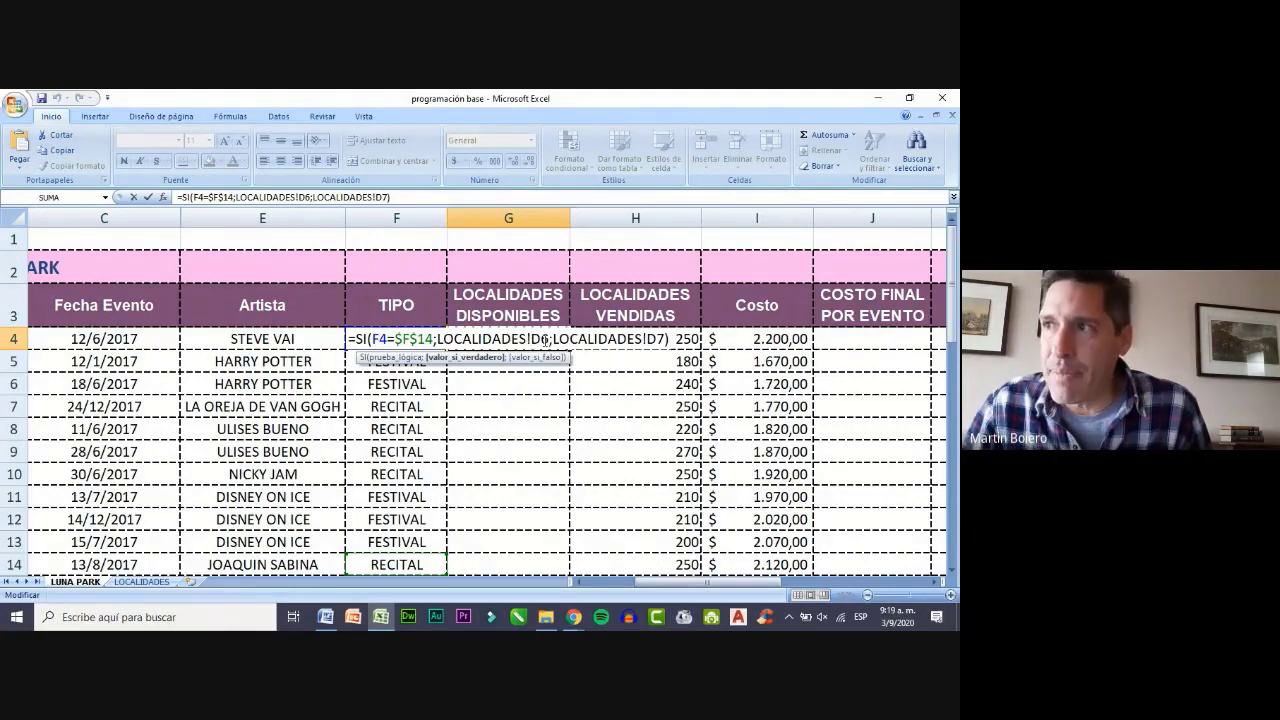
drag(531, 339, 546, 341)
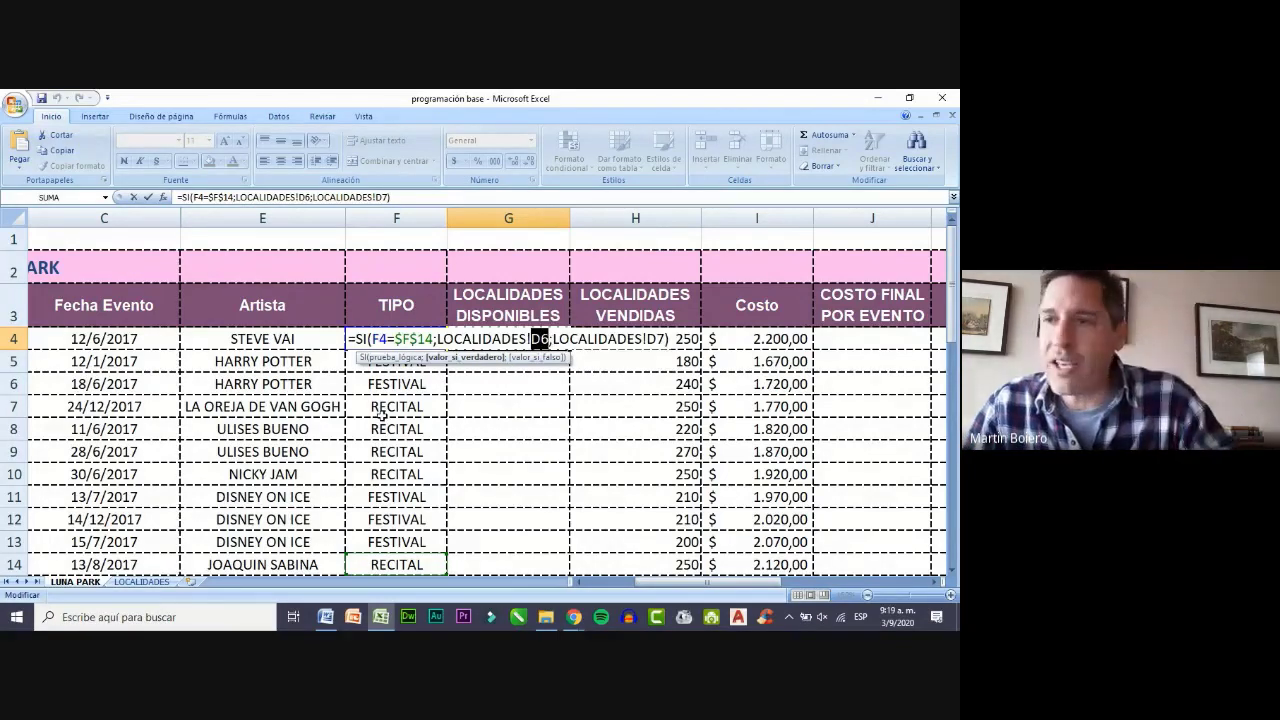
key(Escape)
click(142, 582)
click(277, 309)
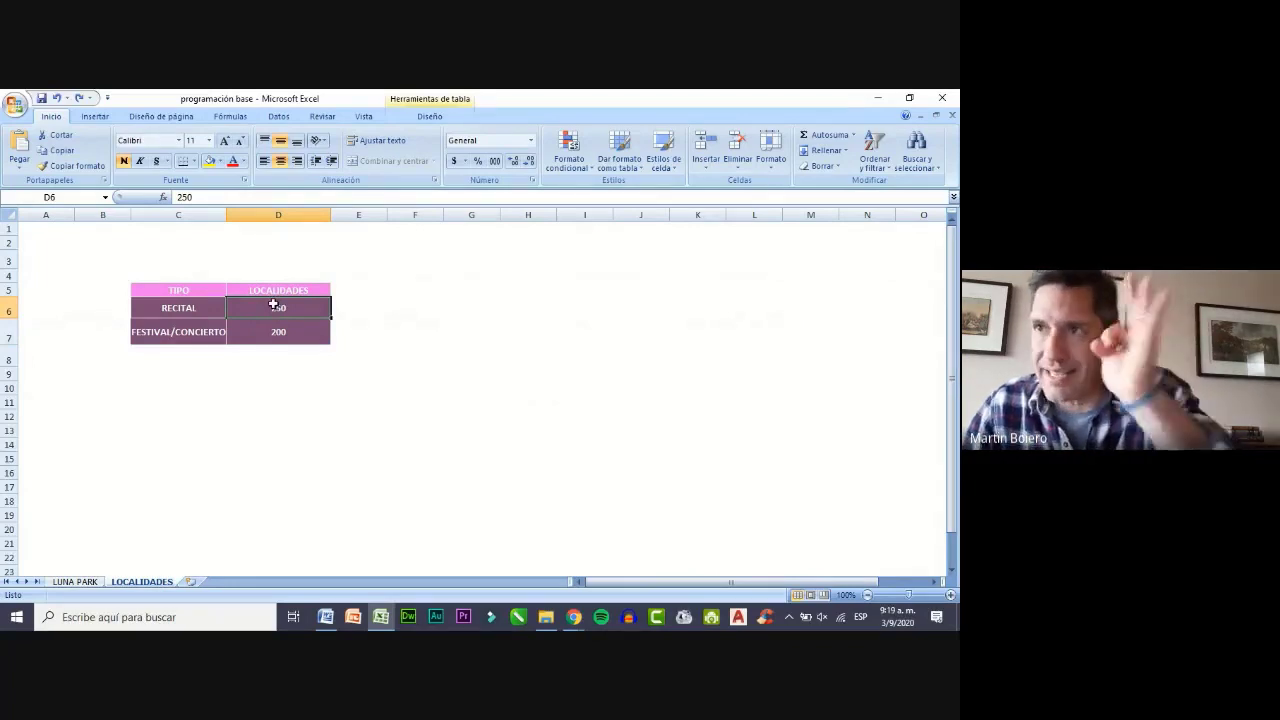
click(90, 584)
- Make both seat-count references in the G4 formula absolute, LOCALIDADES!$D$6 and LOCALIDADES!$D$7, and enter it
double_click(557, 338)
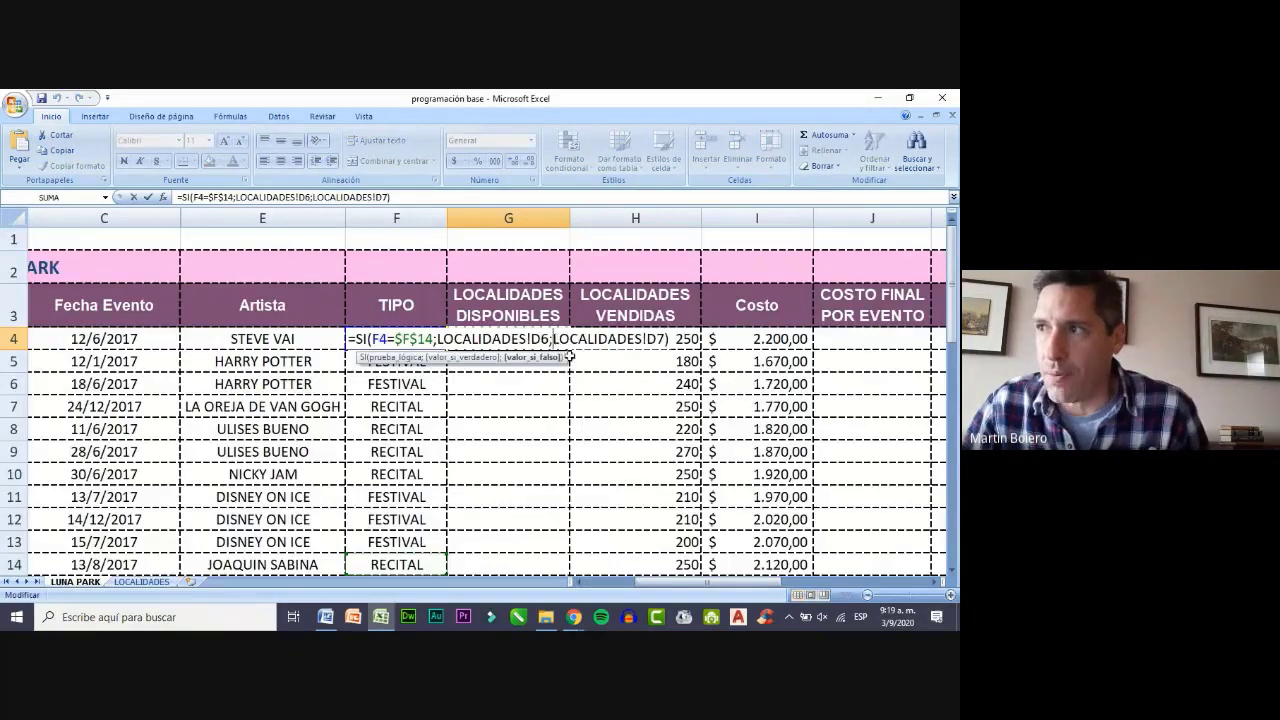
click(531, 338)
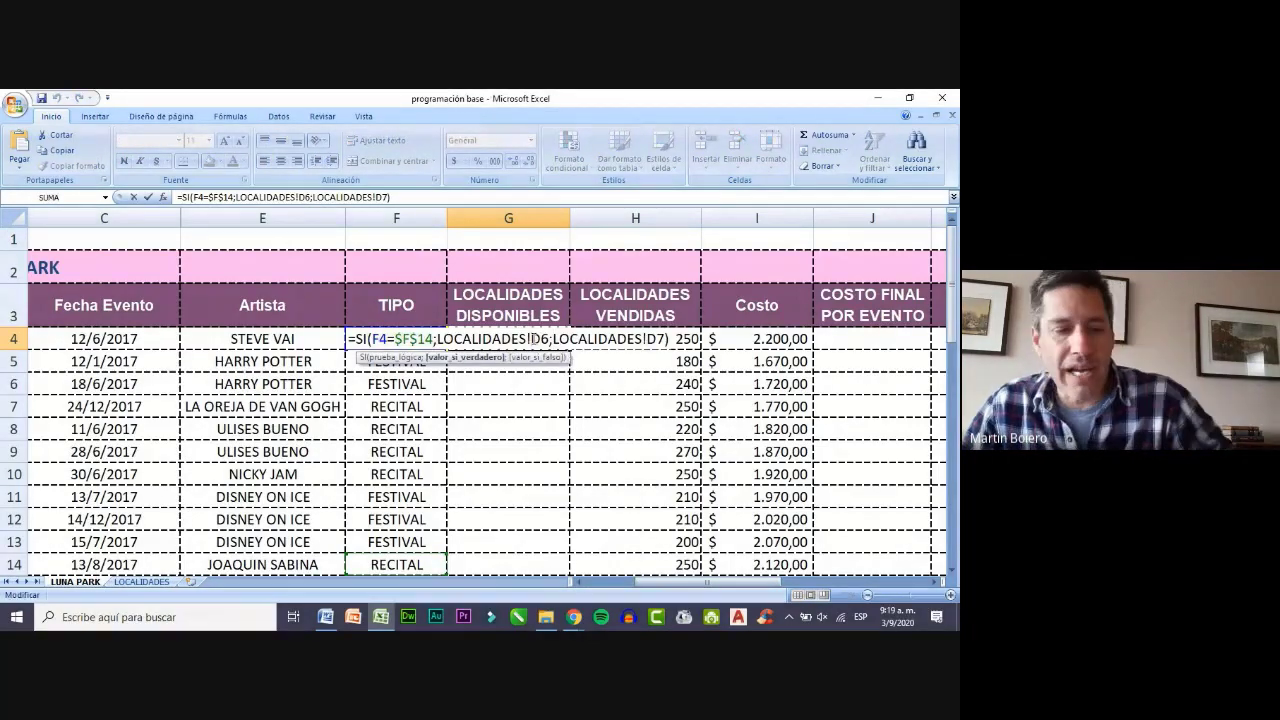
key(F4)
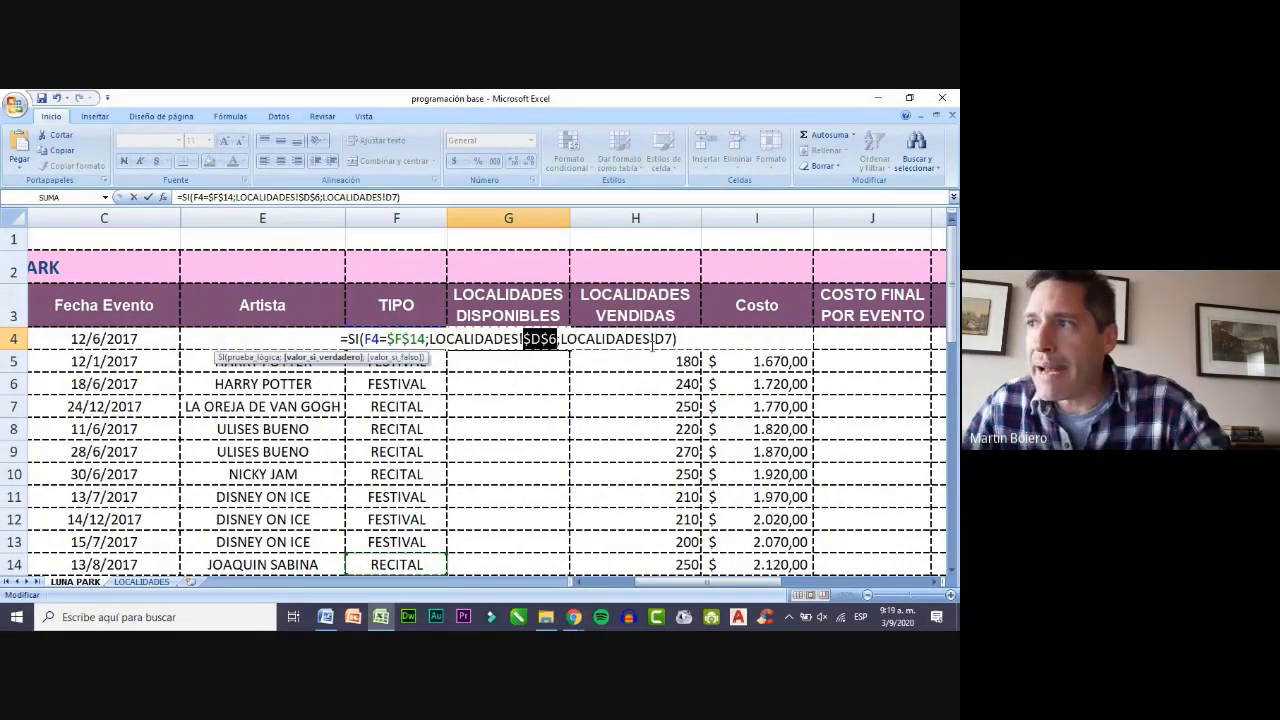
click(657, 338)
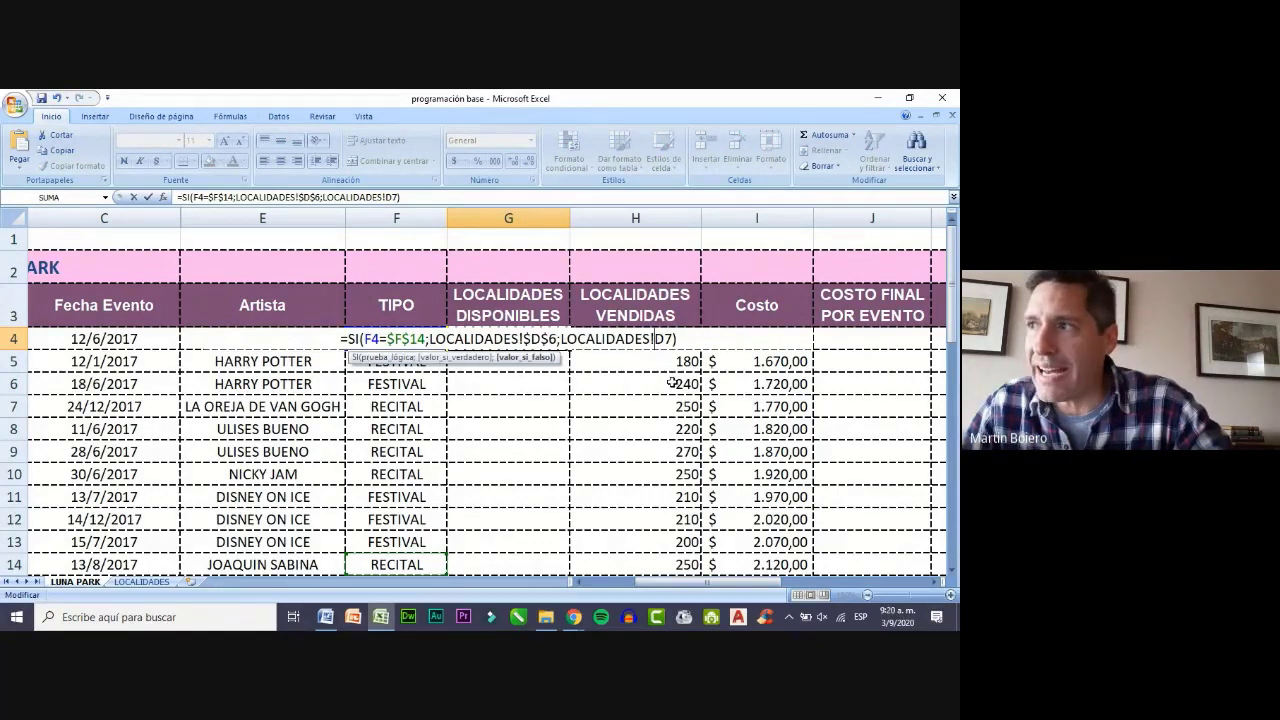
key(F4)
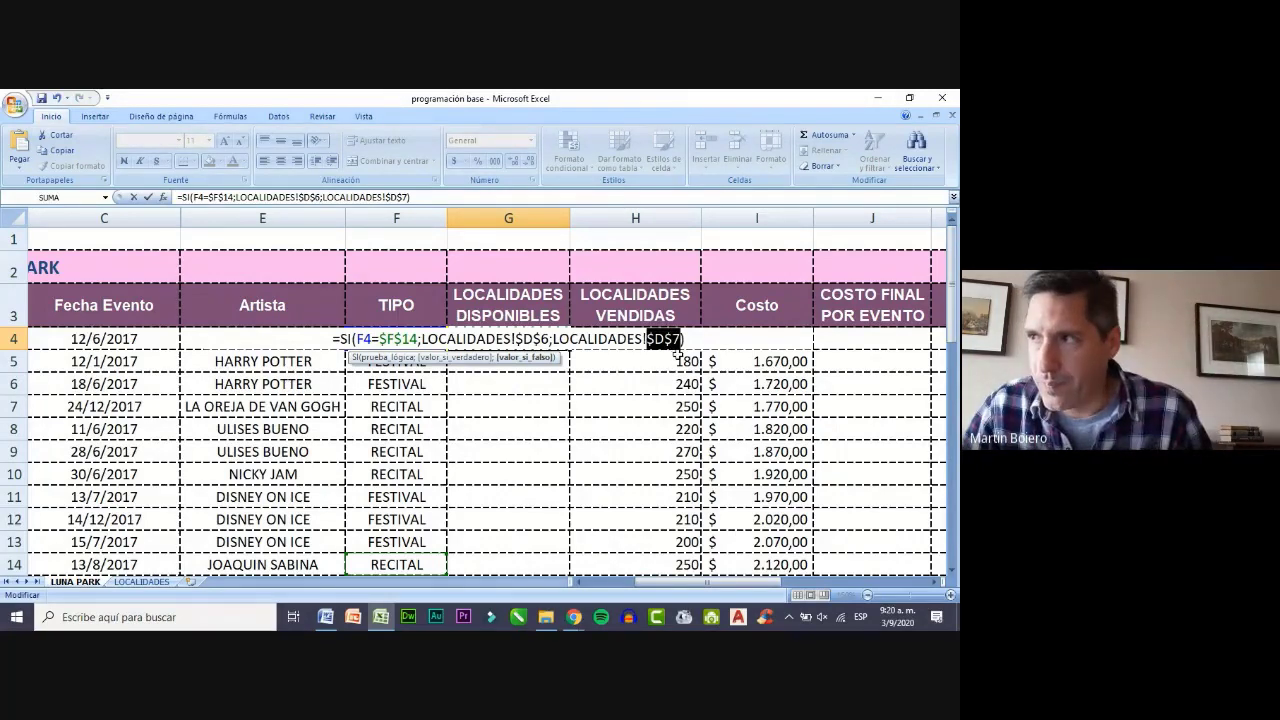
key(Return)
- Fill the G4 available-seats formula down to G13, checking the copied formulas in G5 and G7 along the way
click(557, 340)
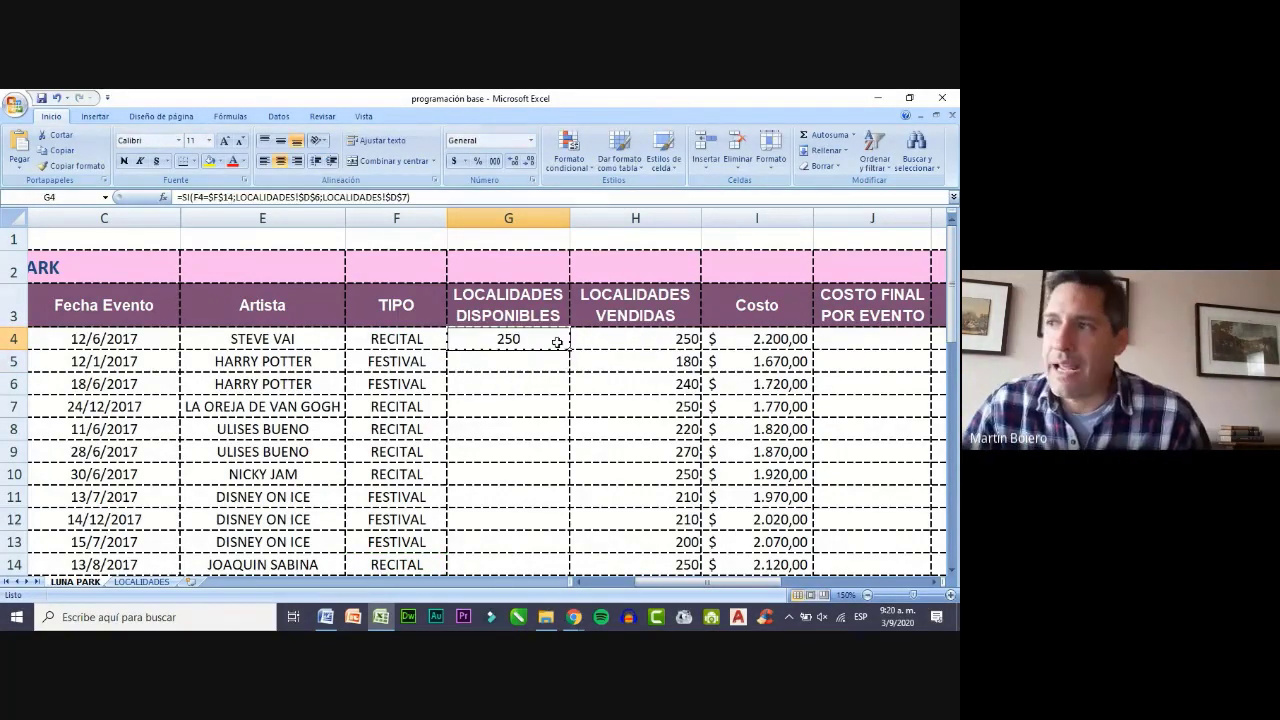
drag(570, 347, 571, 486)
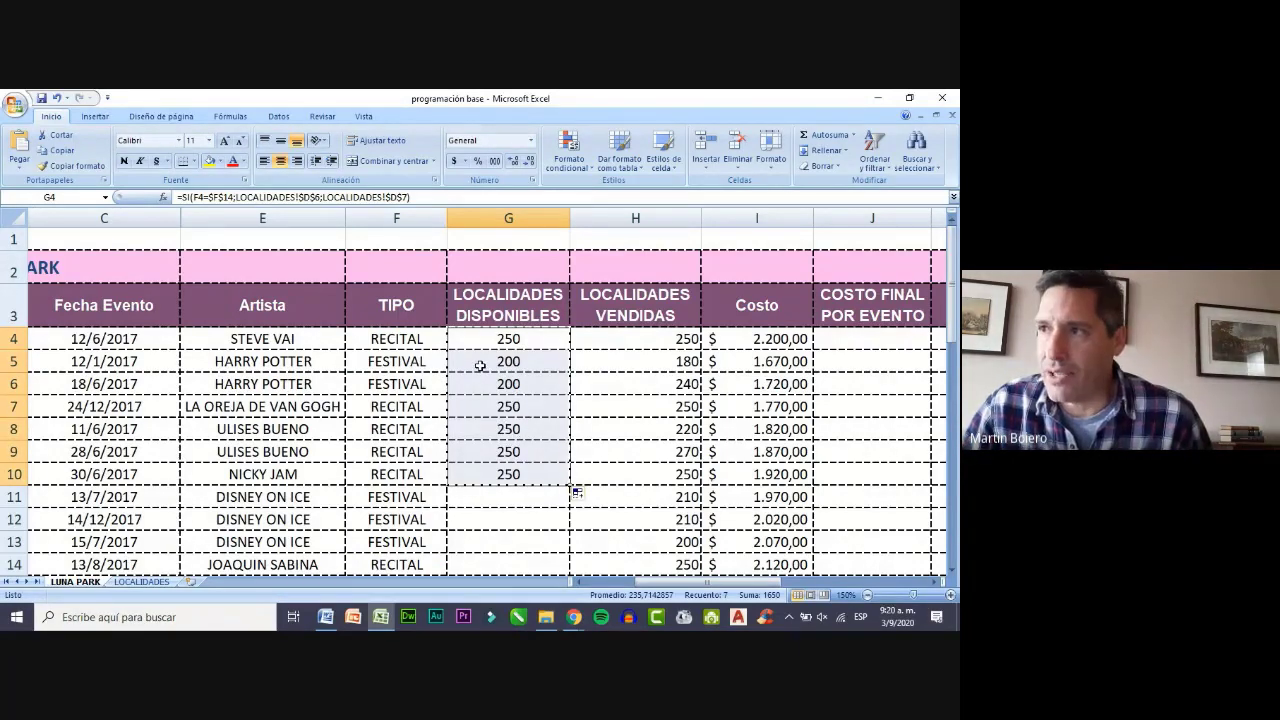
click(418, 364)
click(485, 361)
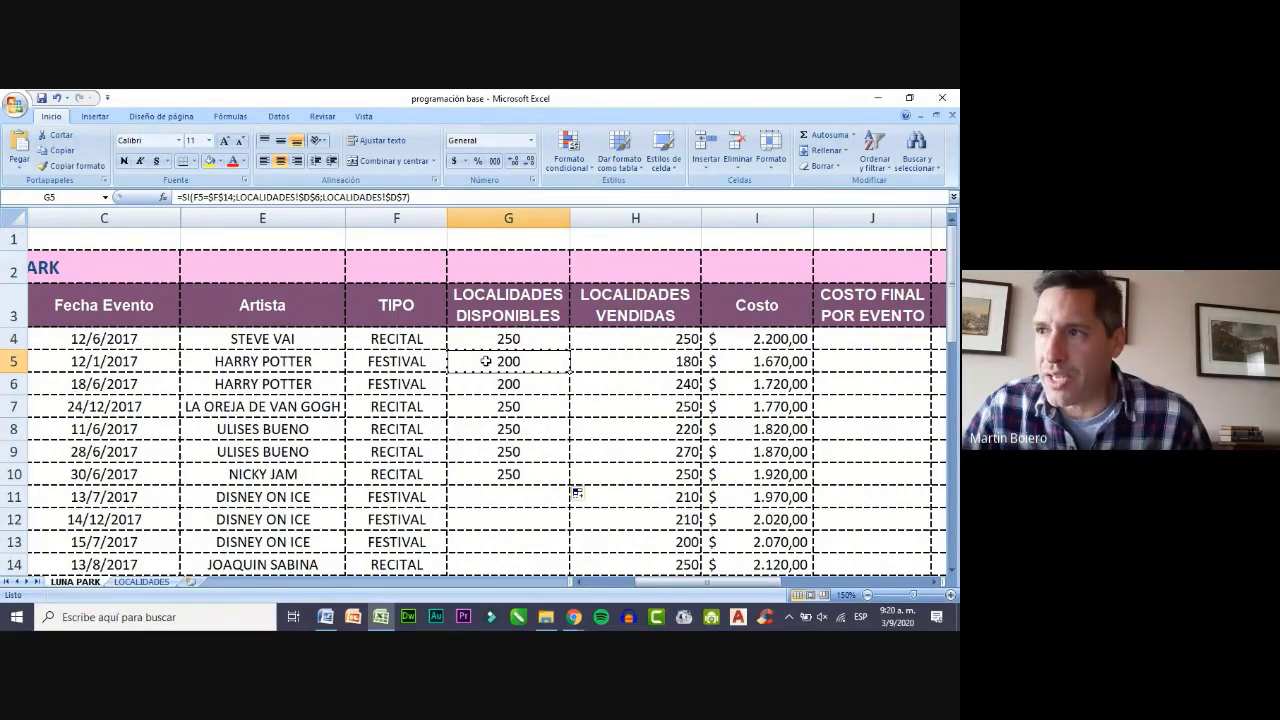
click(432, 410)
click(487, 408)
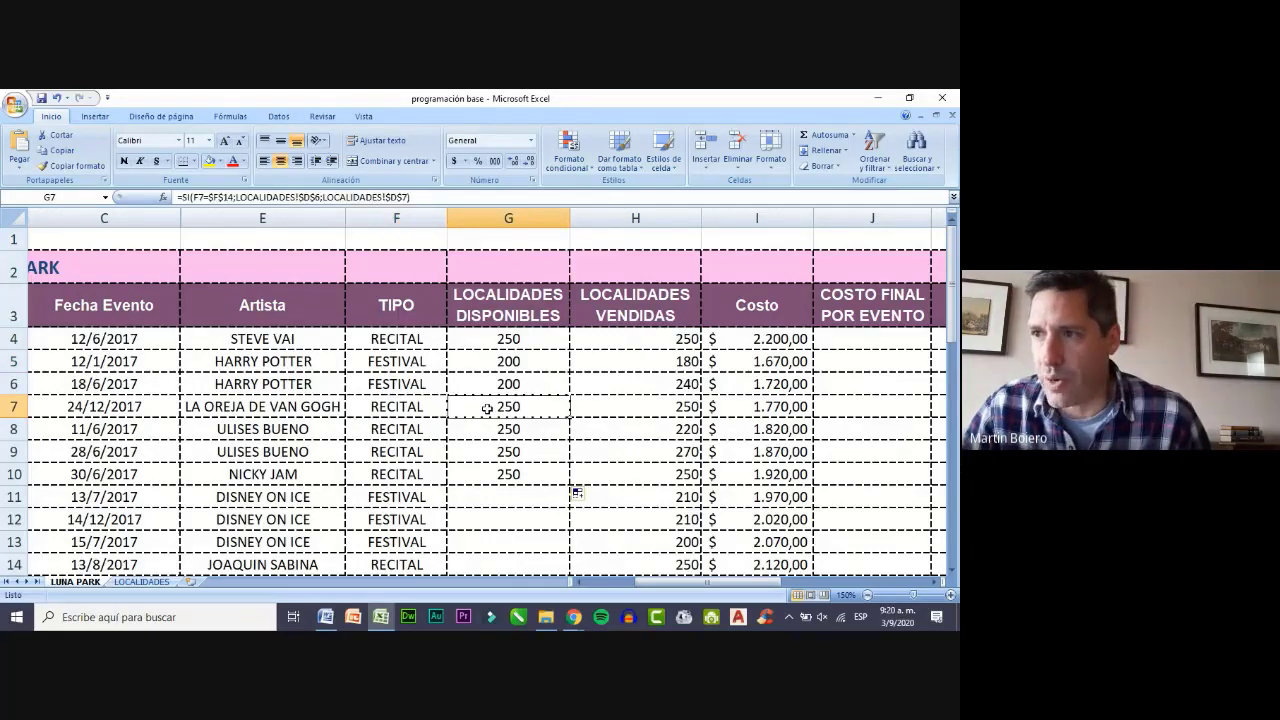
click(538, 474)
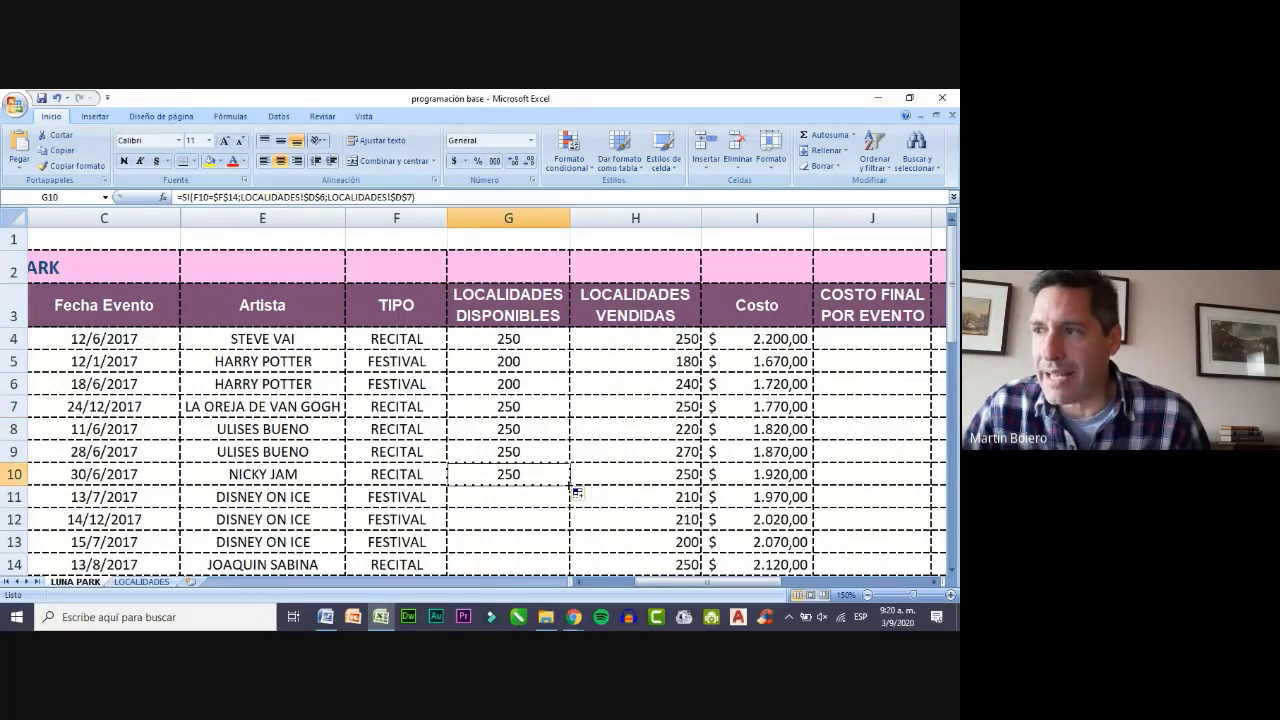
drag(577, 492, 575, 545)
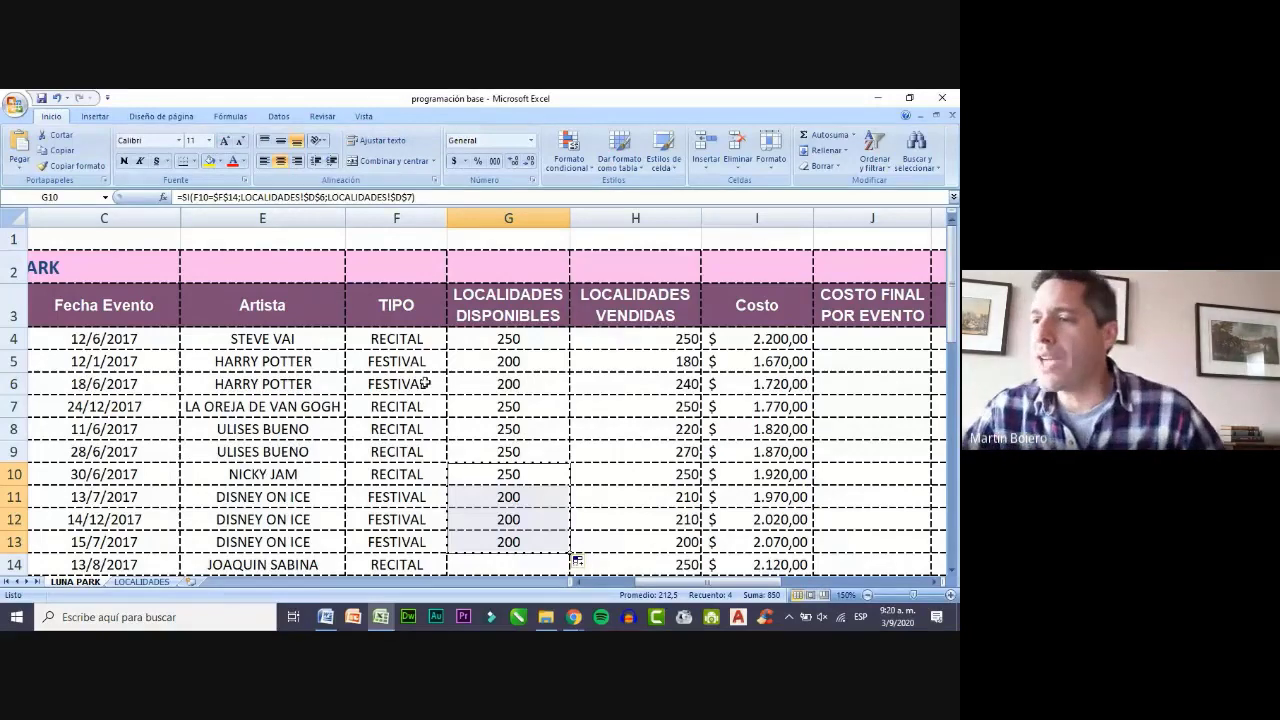
- Switch to the Consignas document in Word and read the Ejercicio 2 instructions for the column B event code and the column J final cost
click(325, 617)
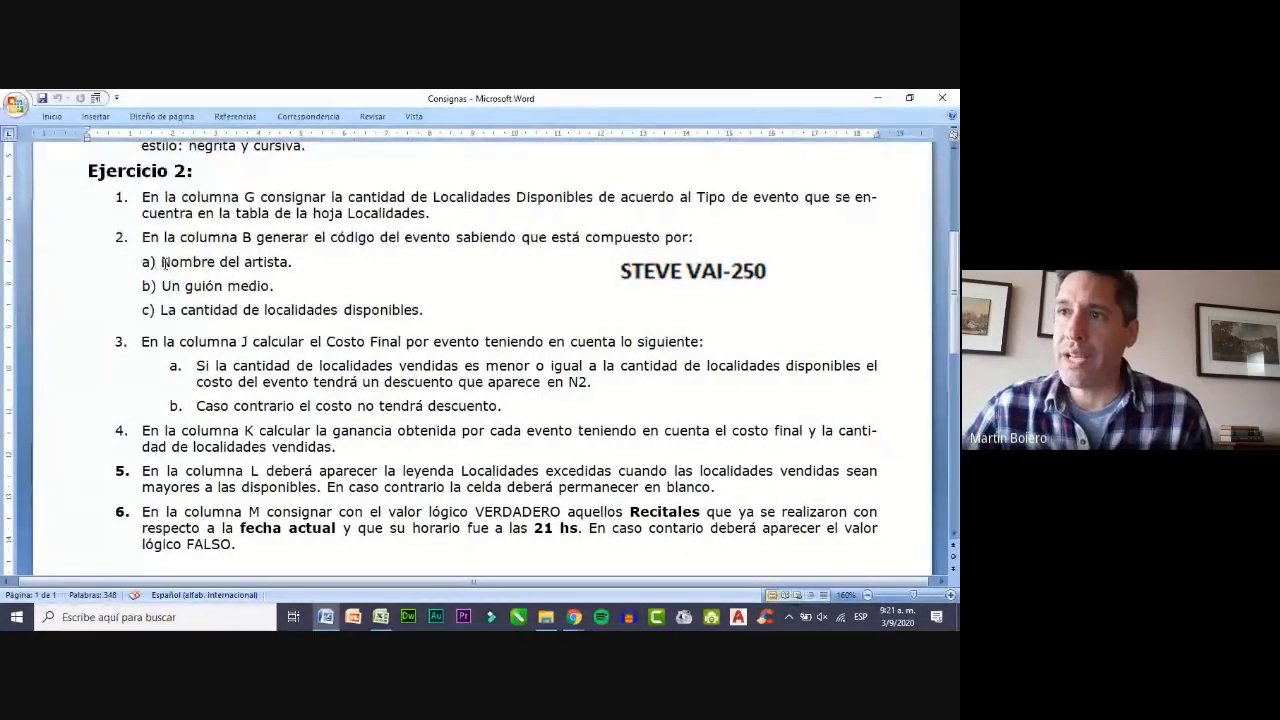
drag(162, 262, 262, 272)
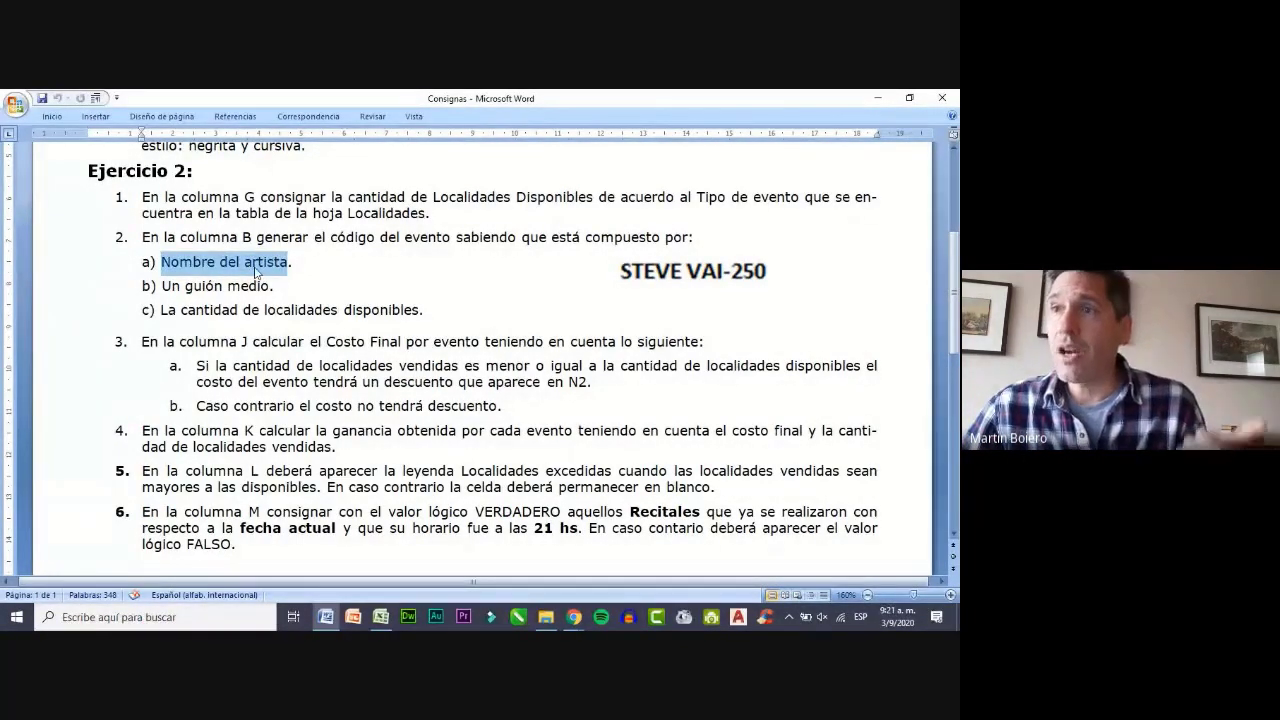
drag(174, 286, 318, 314)
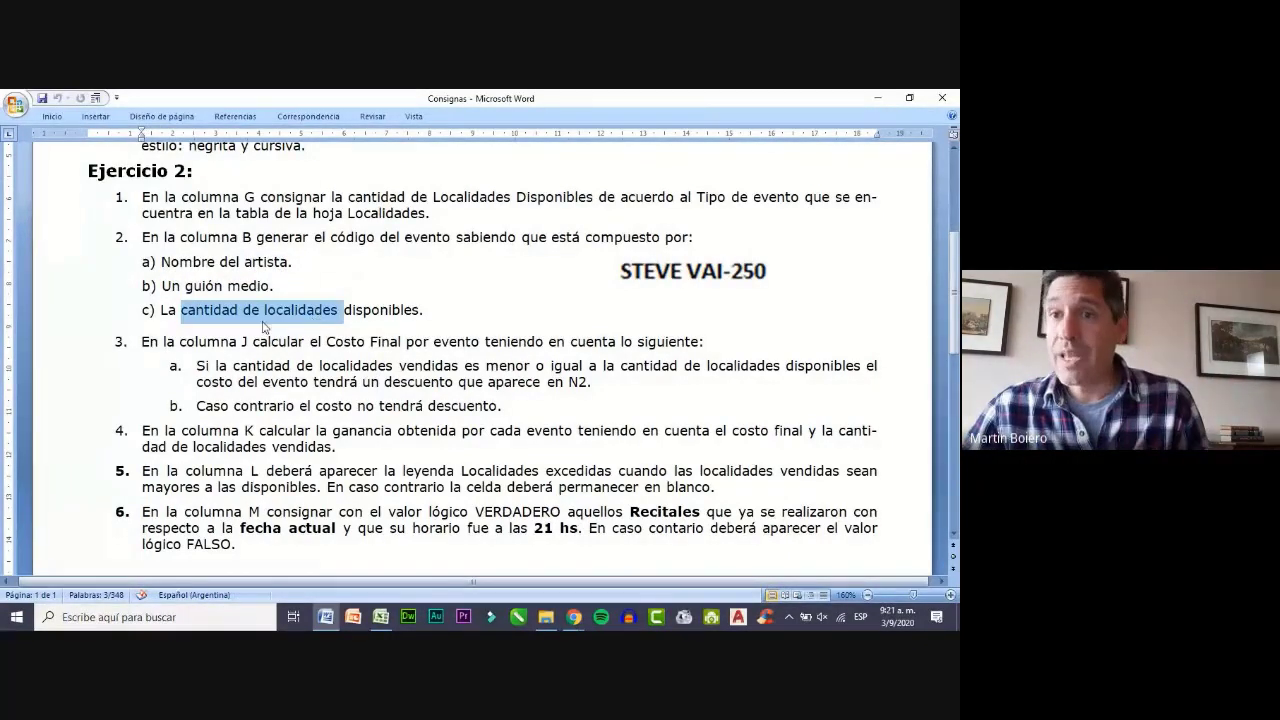
click(185, 318)
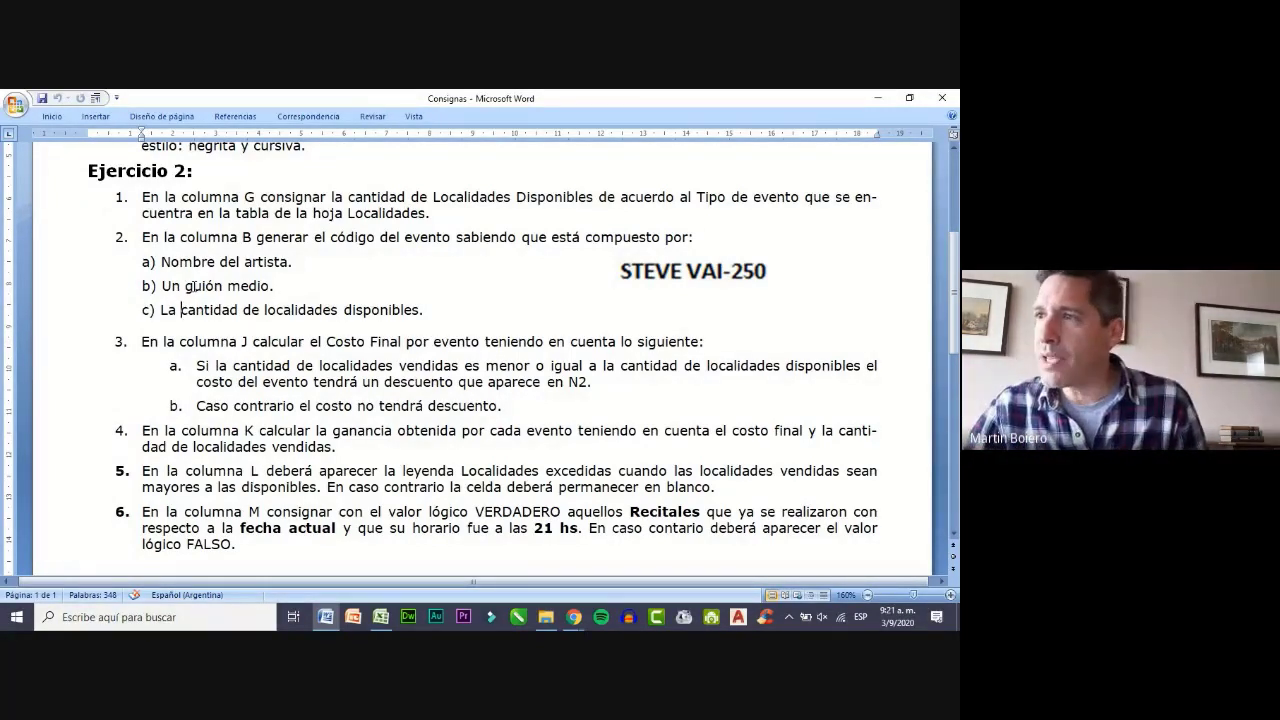
scroll(292, 393, down, 1)
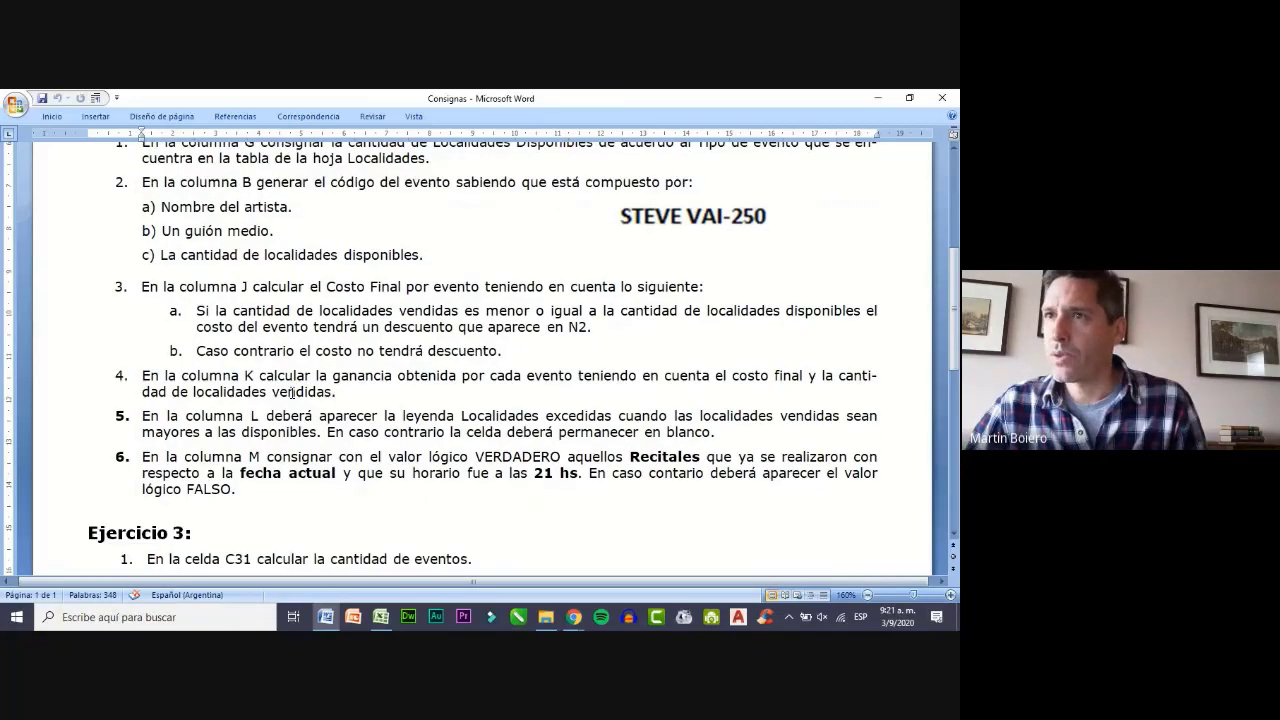
scroll(292, 393, down, 2)
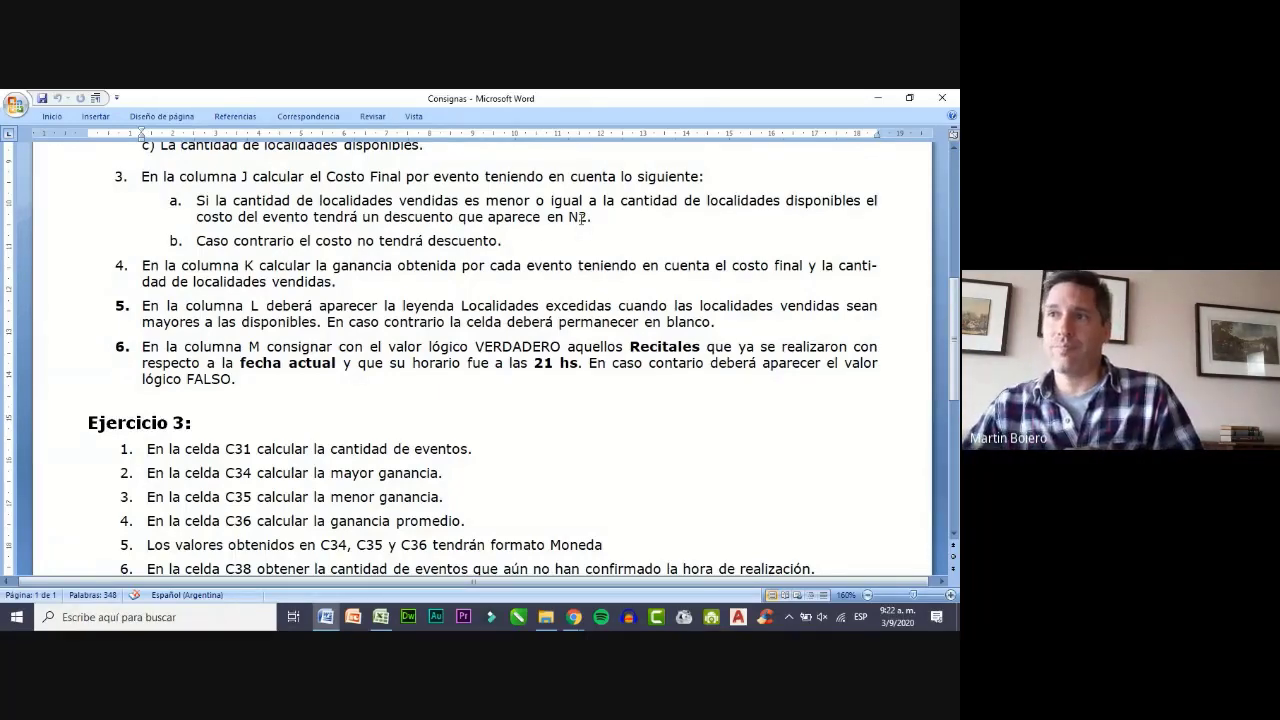
click(380, 617)
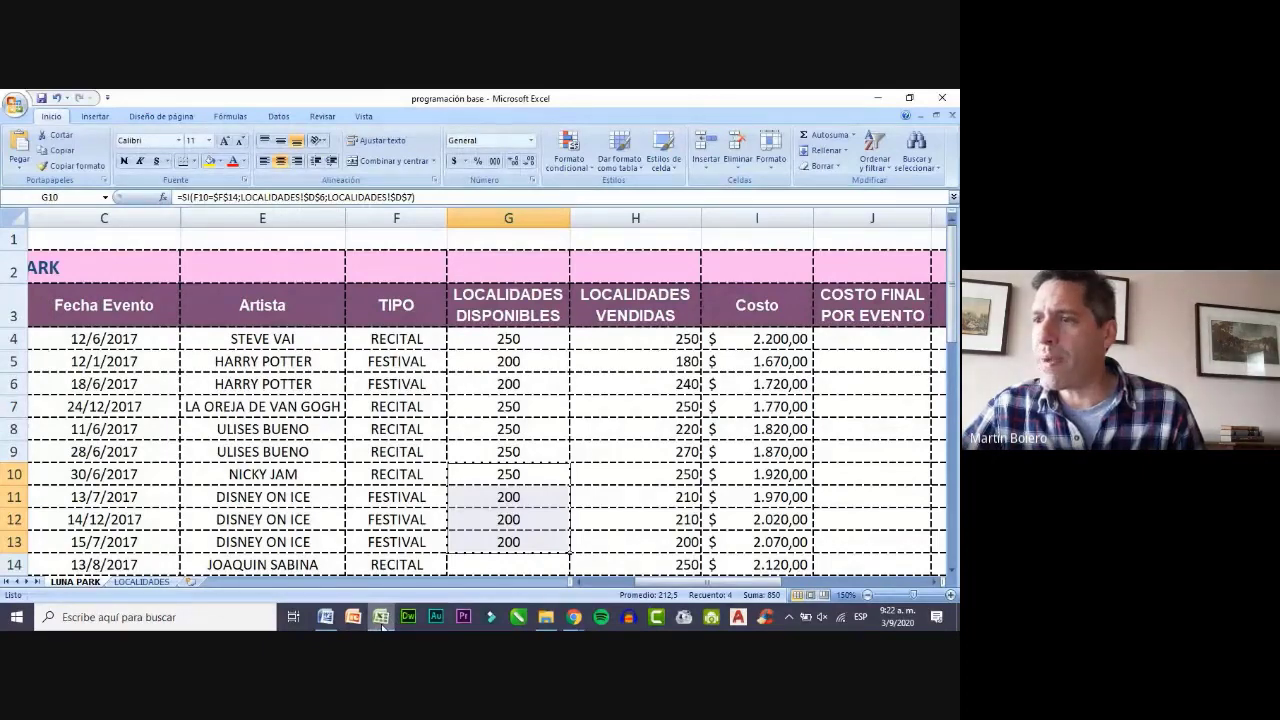
click(326, 617)
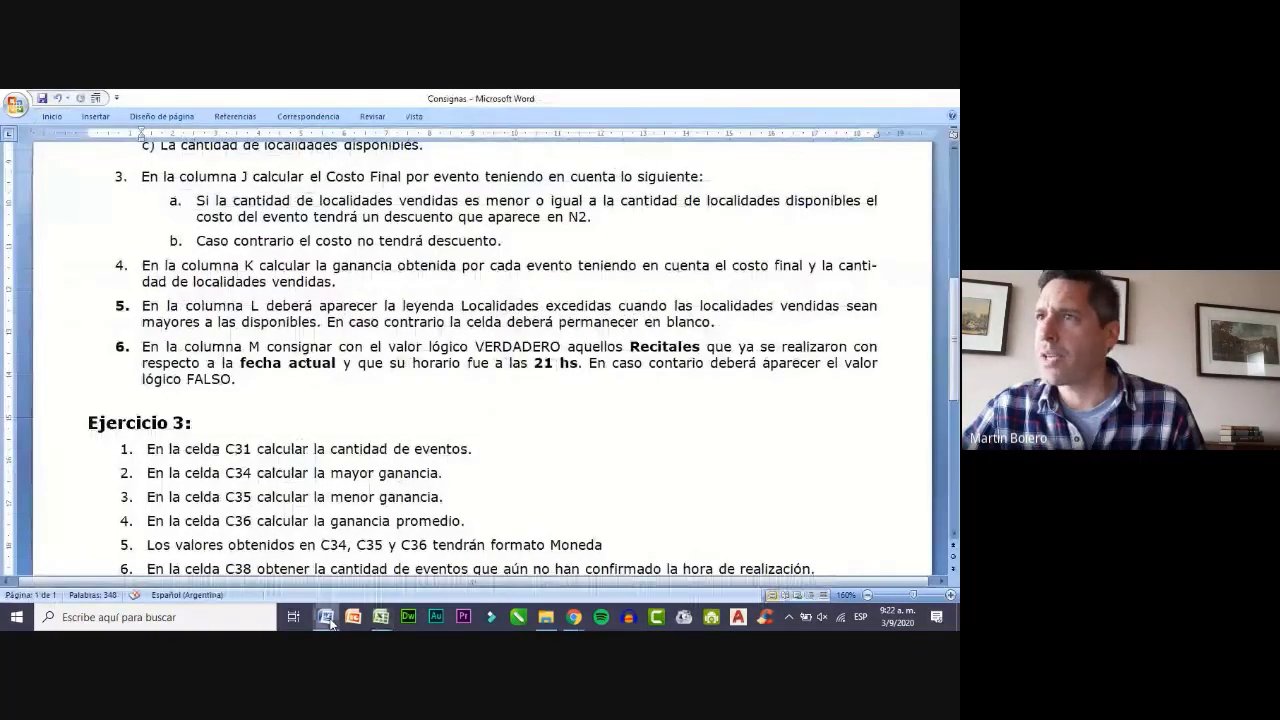
- Return to the LUNA PARK sheet in Excel and narrow column M so columns G through N fit in view at 140% zoom
click(380, 617)
click(867, 340)
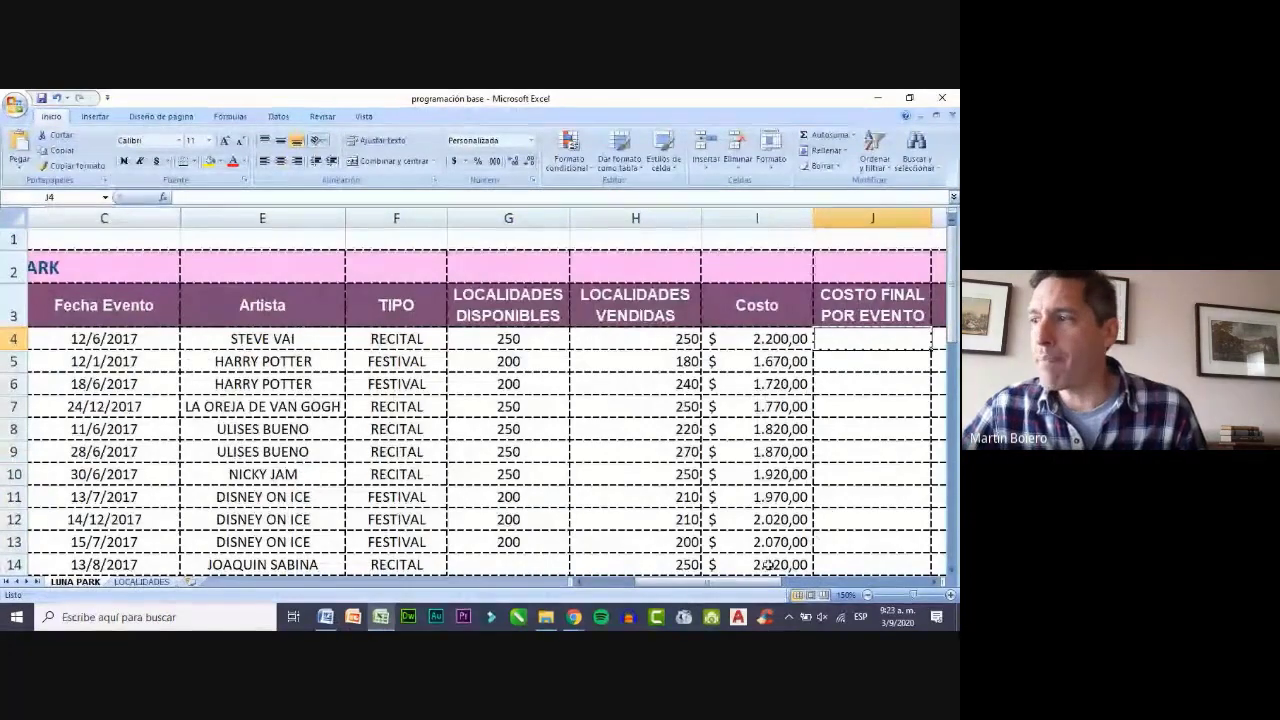
drag(779, 587, 858, 582)
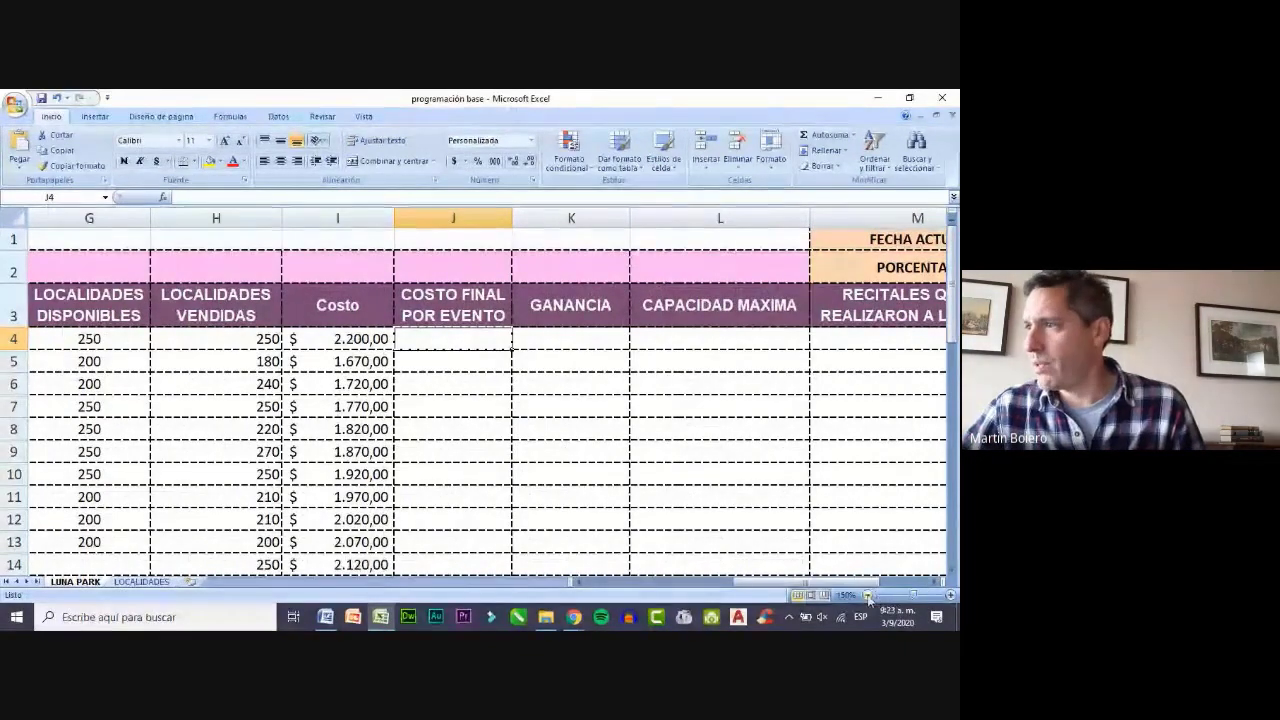
click(867, 596)
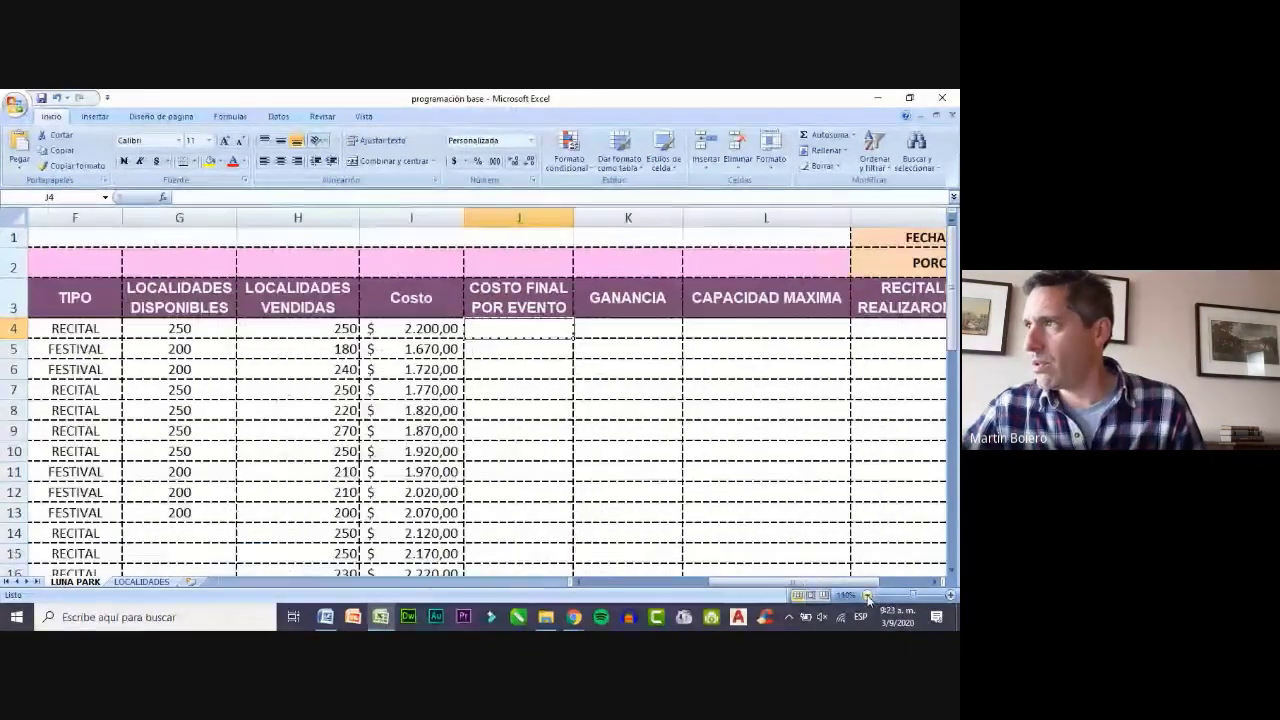
click(935, 582)
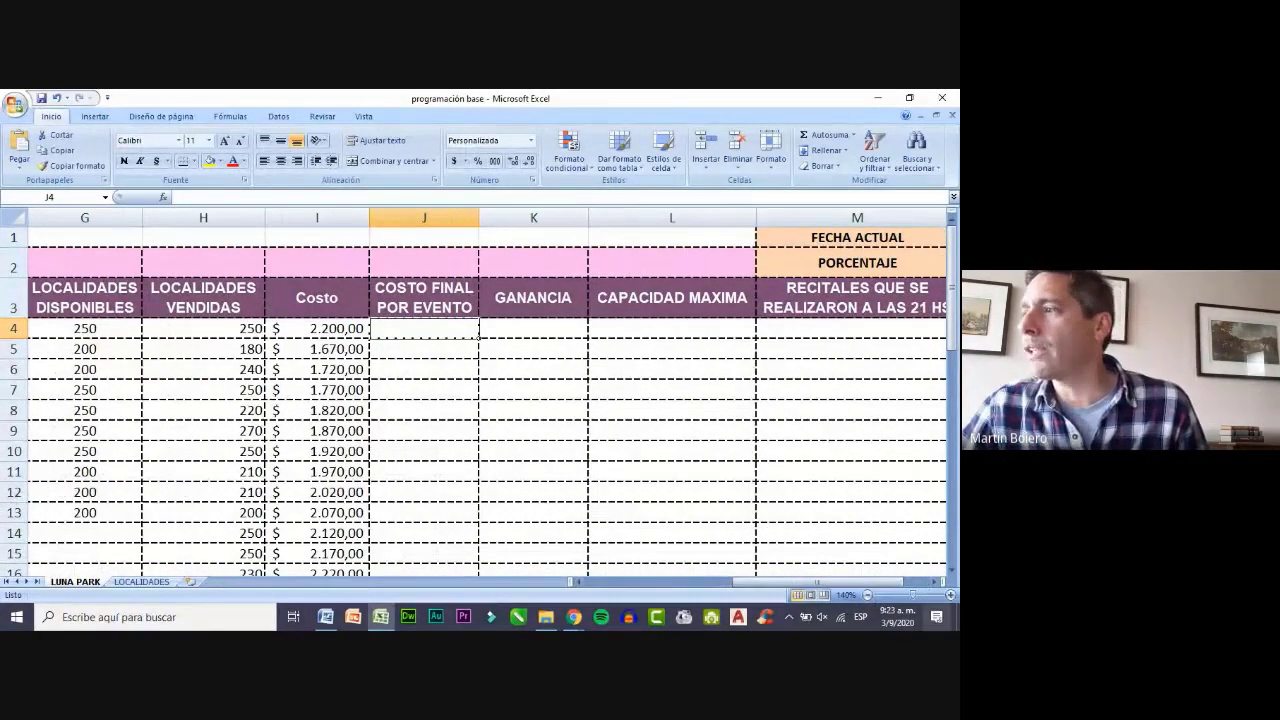
click(935, 582)
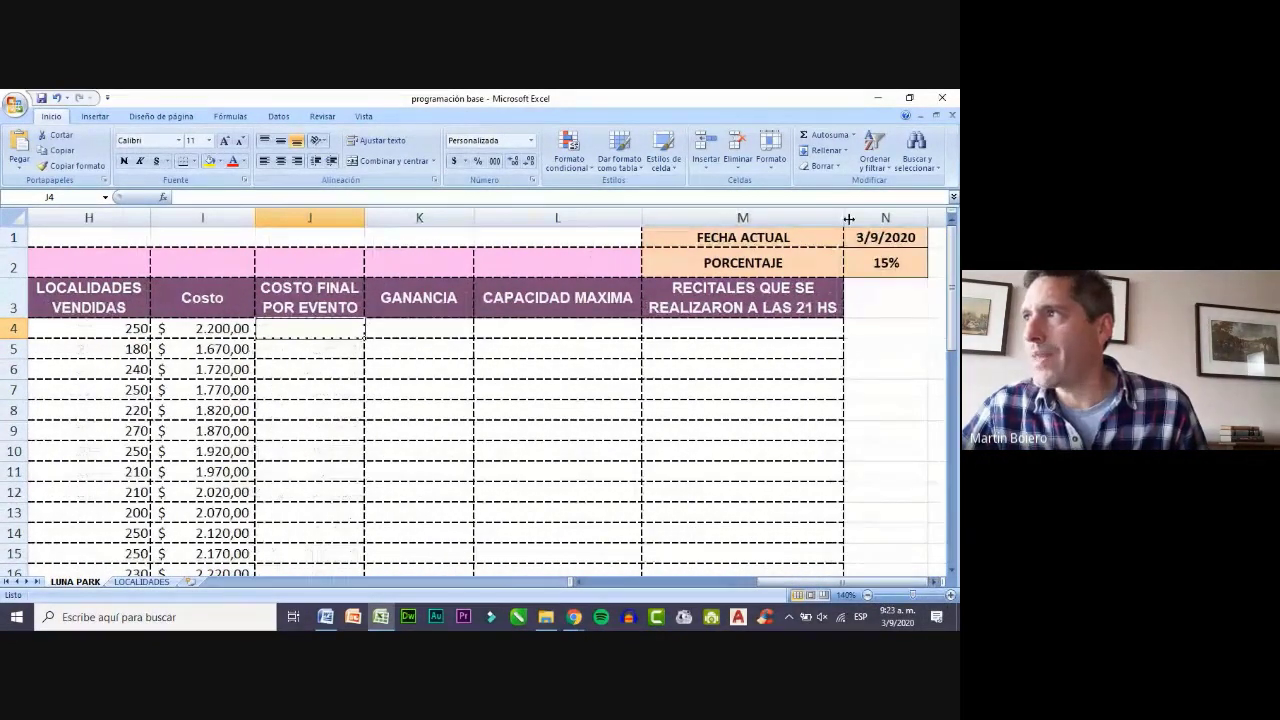
drag(844, 218, 752, 223)
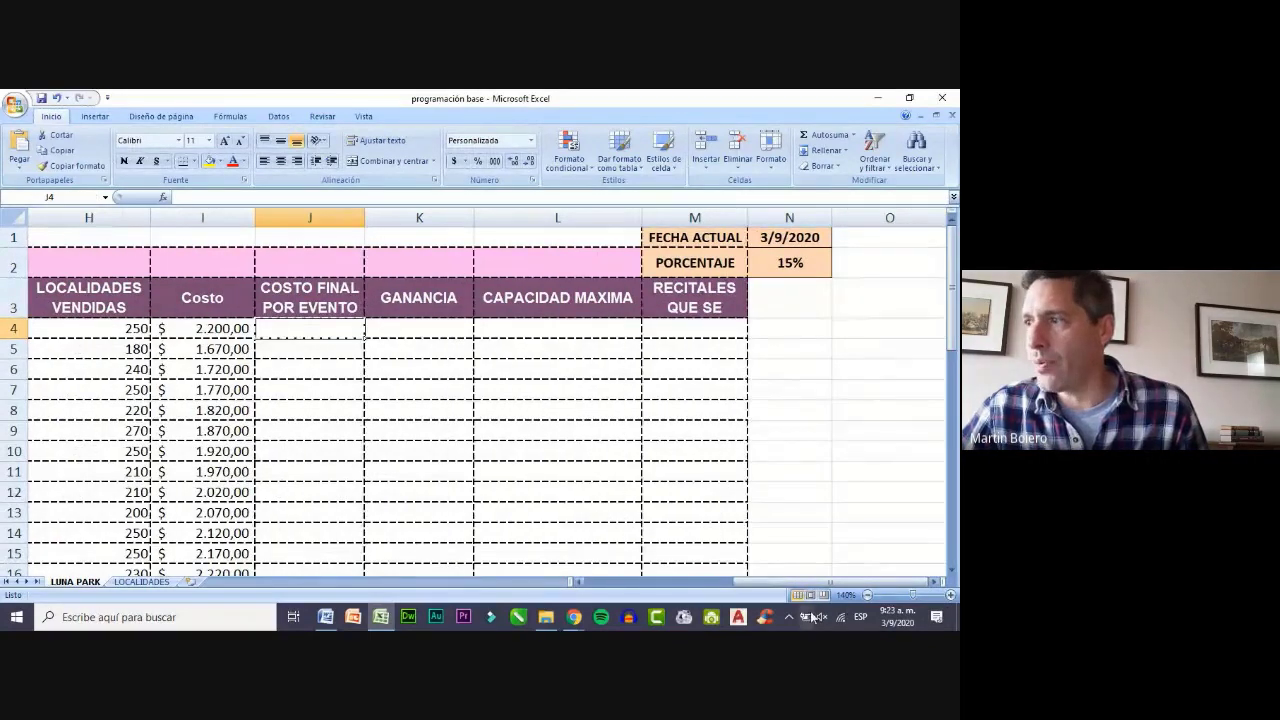
drag(806, 583, 803, 588)
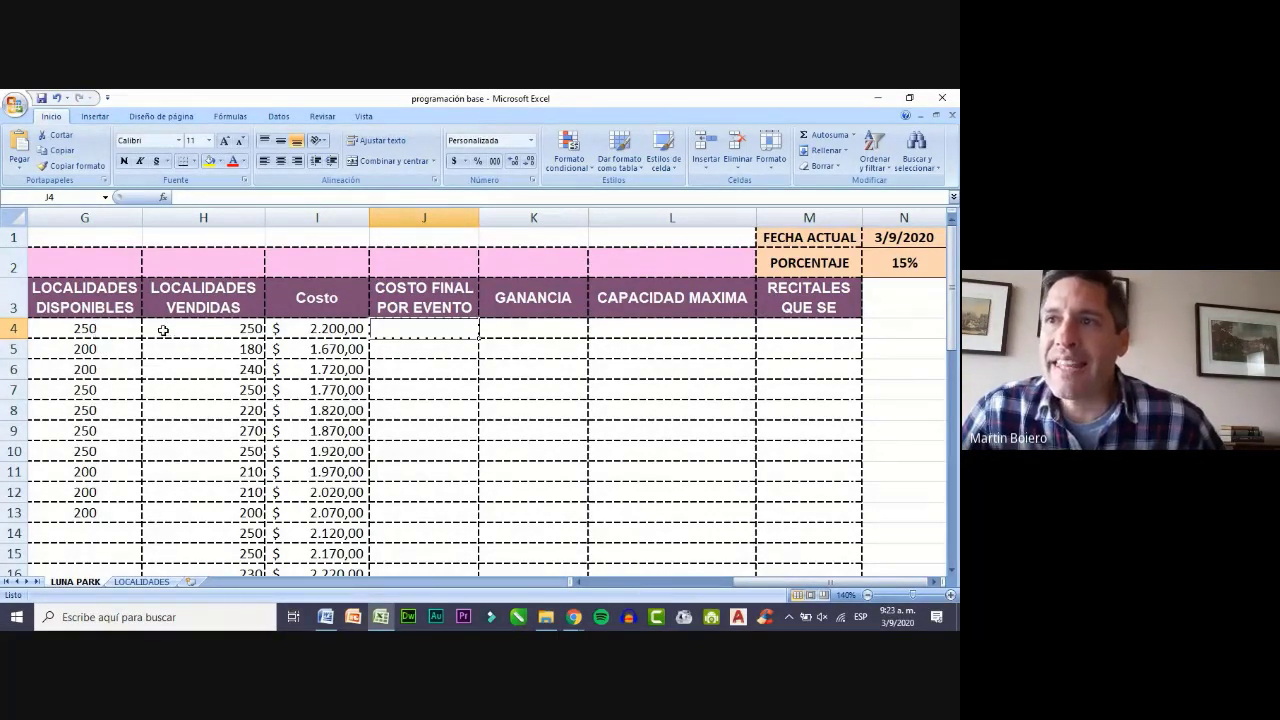
- Start an SI formula in J4 with the condition that seats sold are at most the available seats, H4<=G4
click(106, 321)
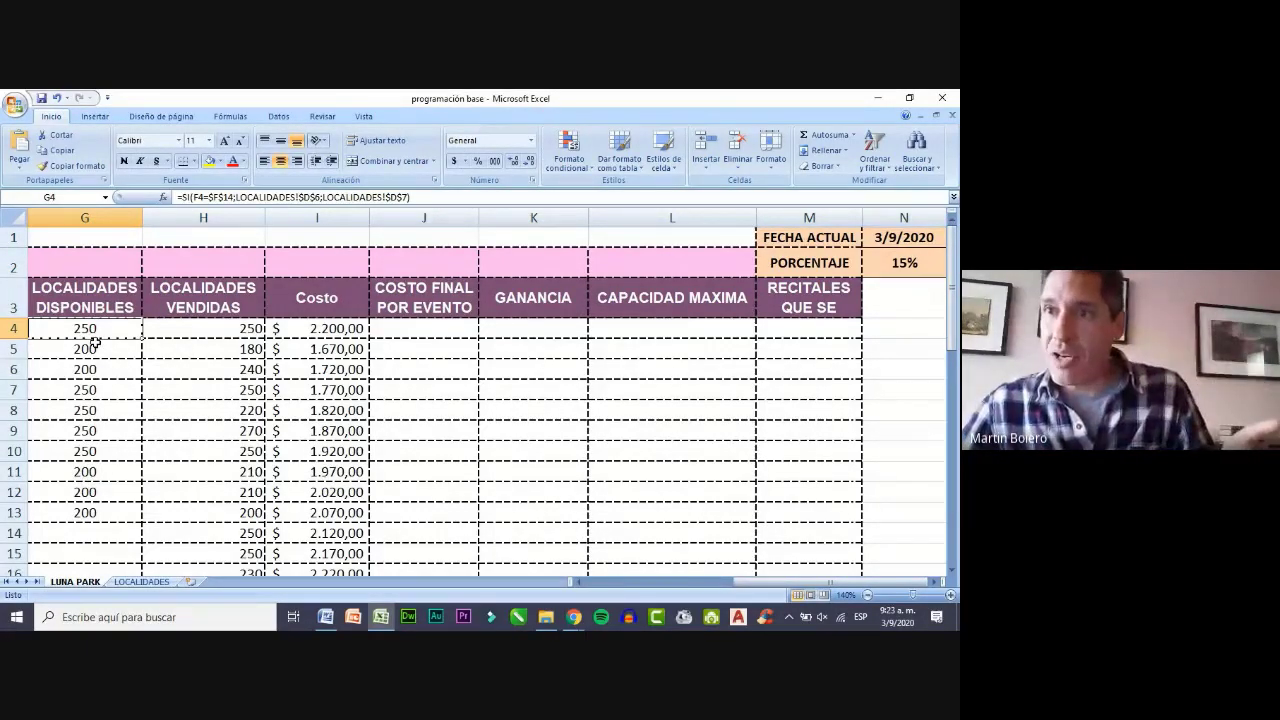
click(904, 263)
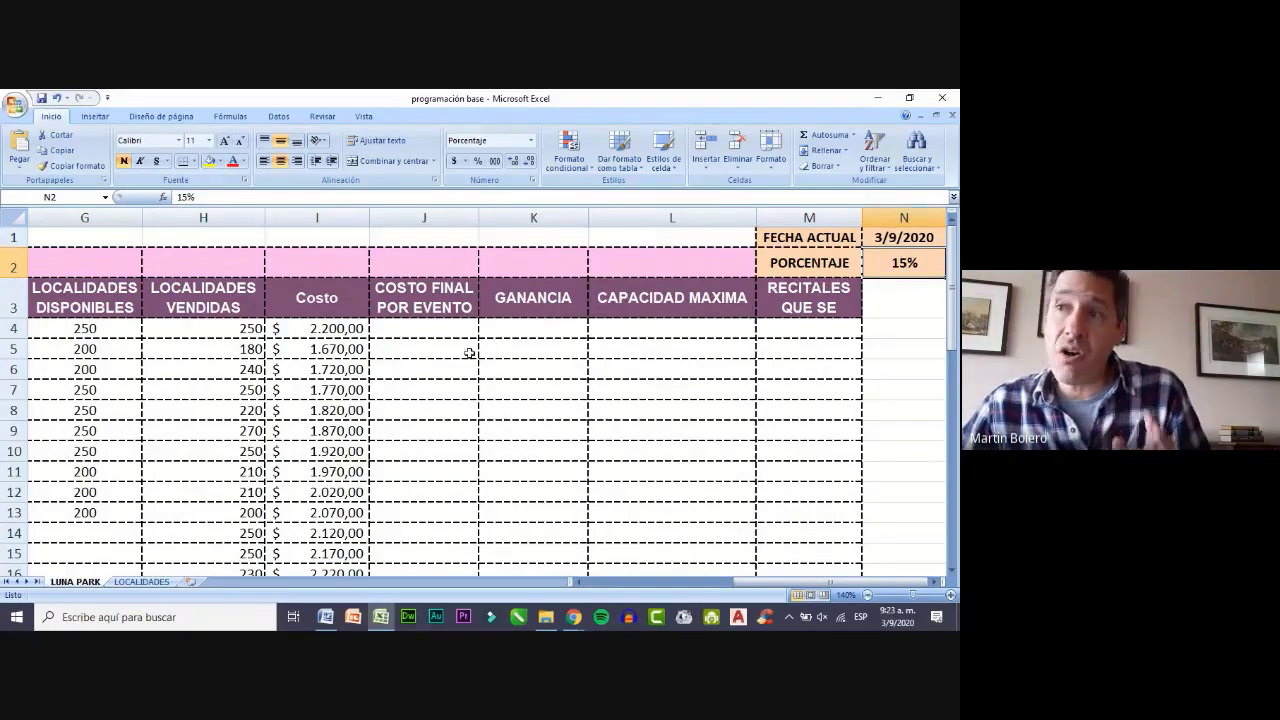
click(315, 330)
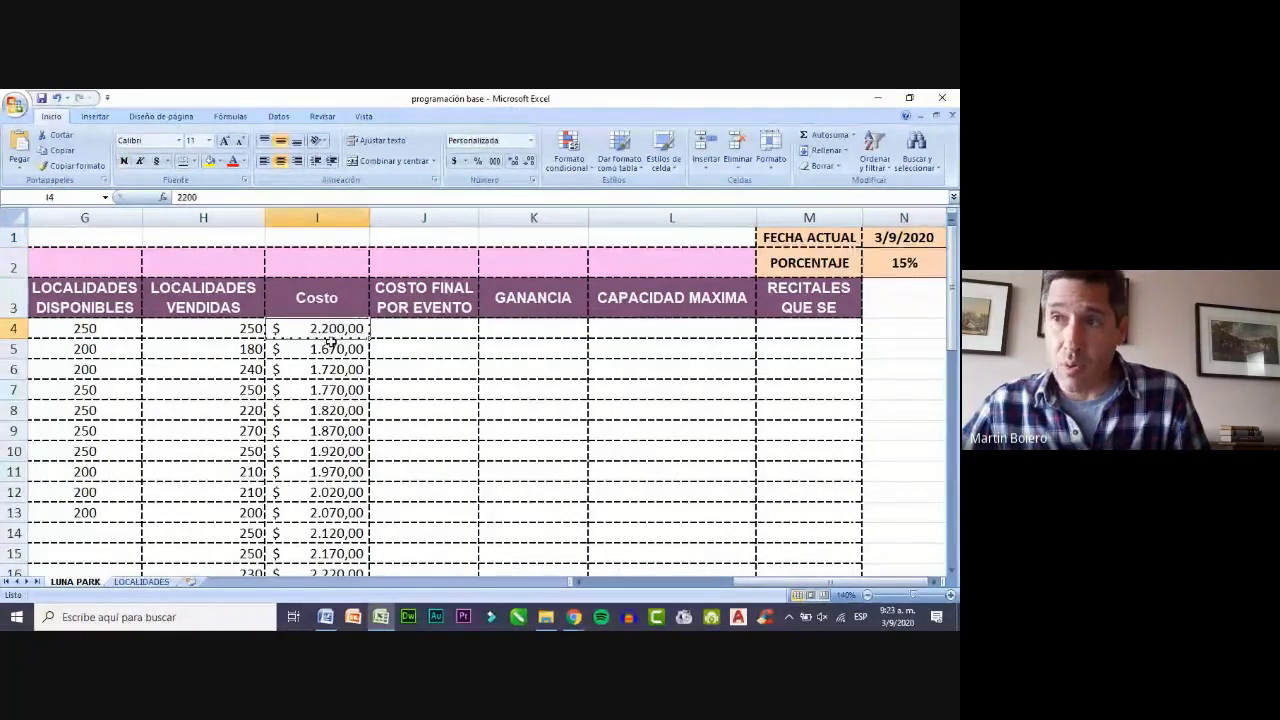
click(445, 330)
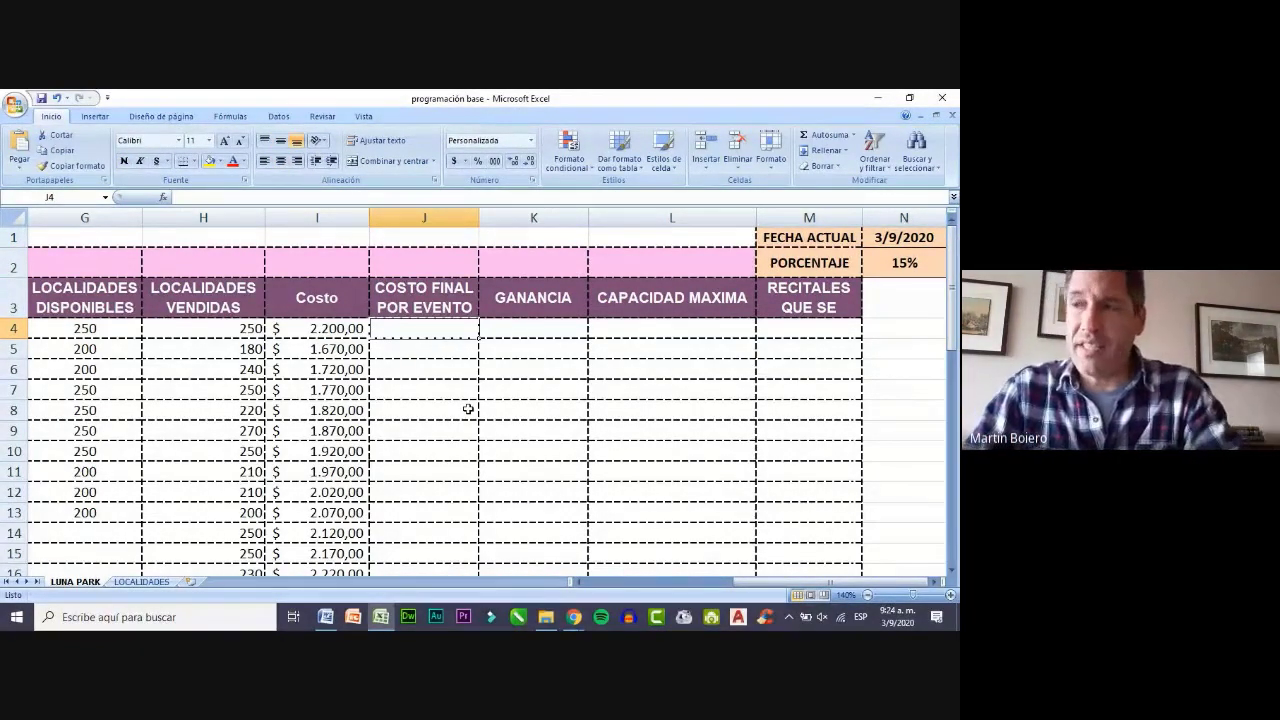
text(=SI)
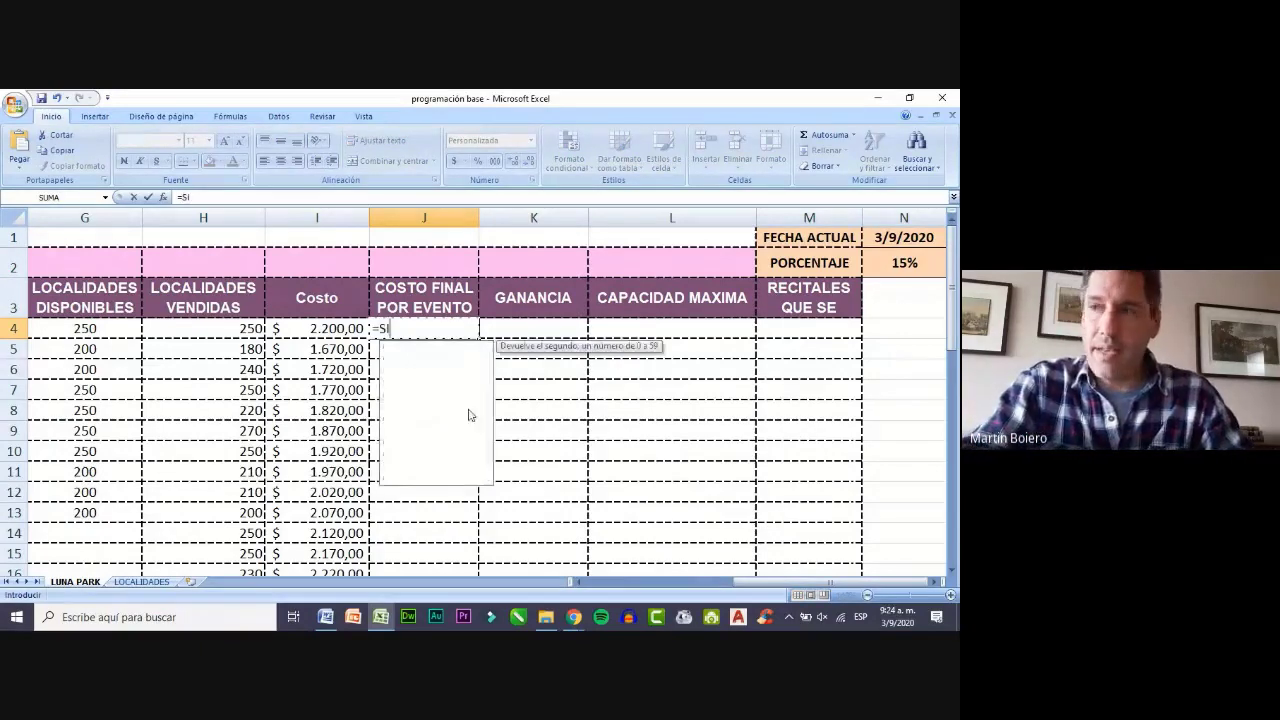
key(BackSpace)
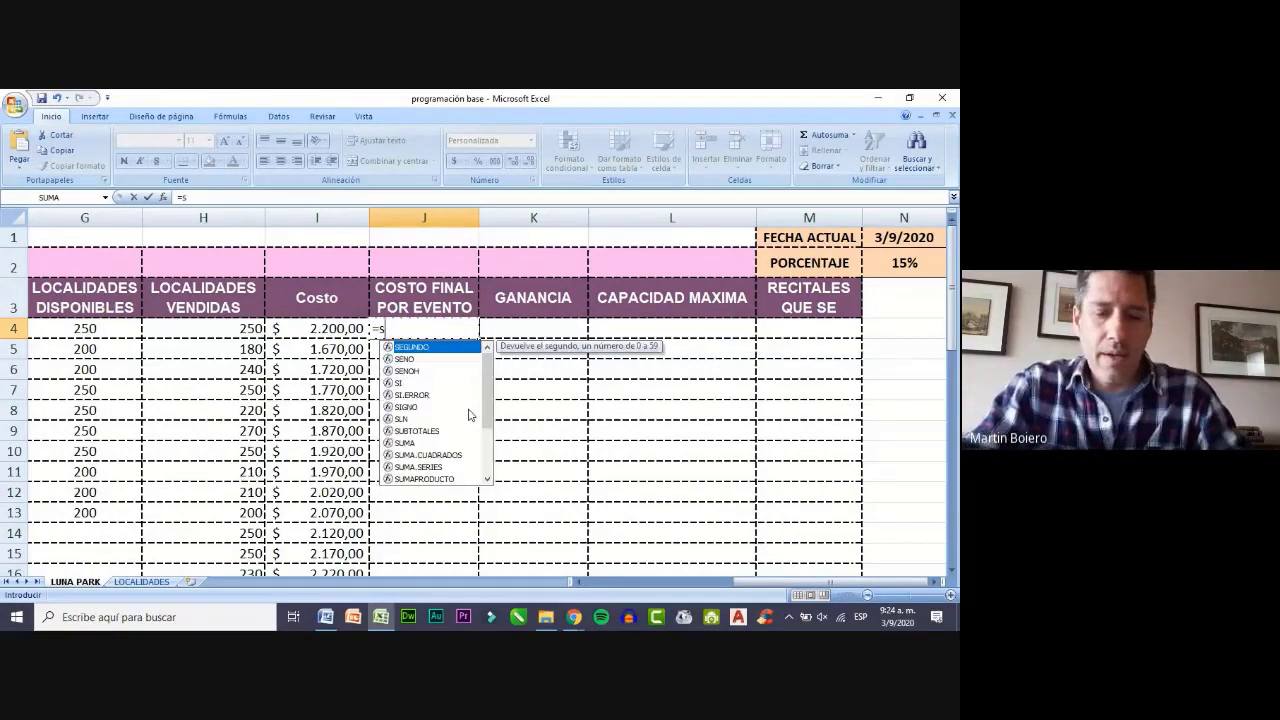
text(i()
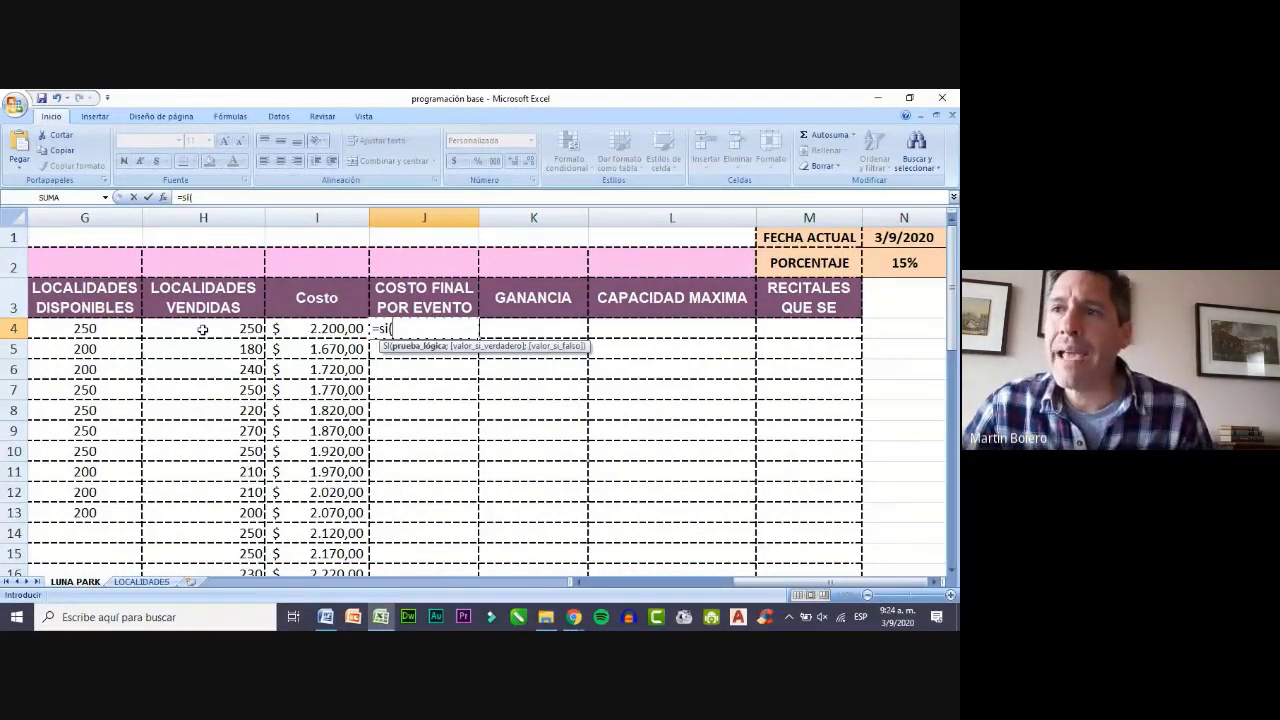
click(202, 329)
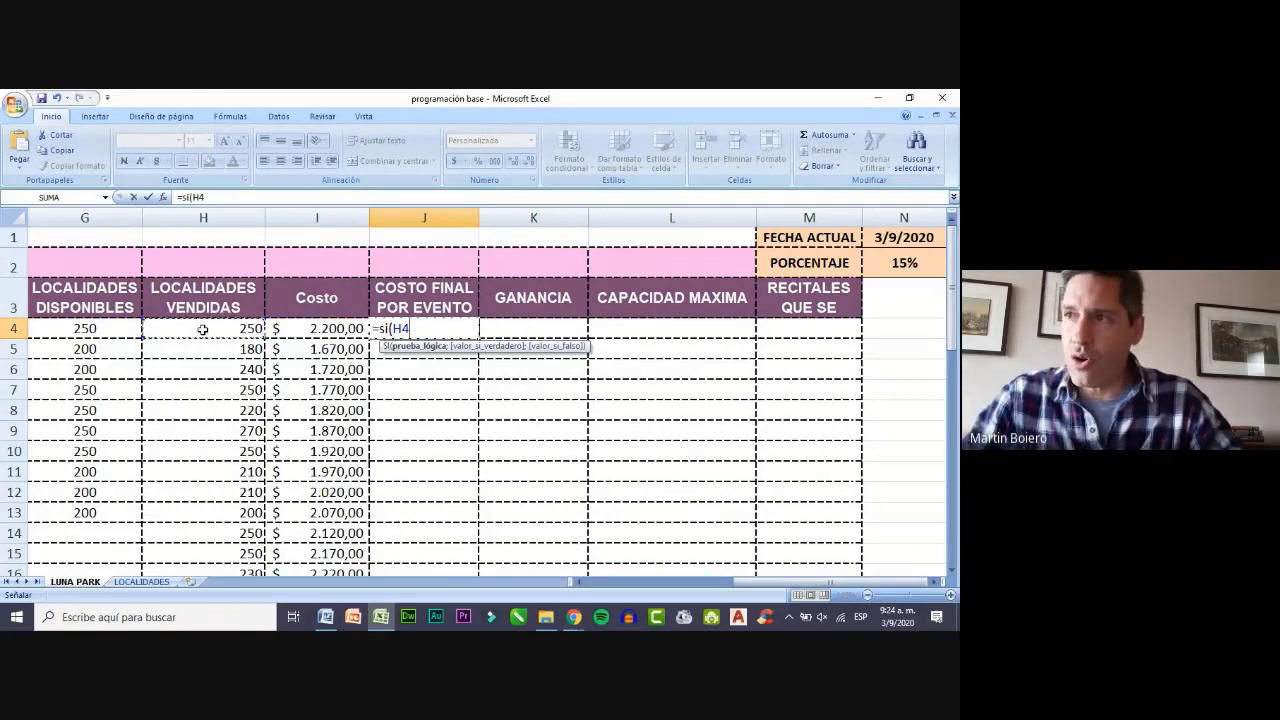
text(<)
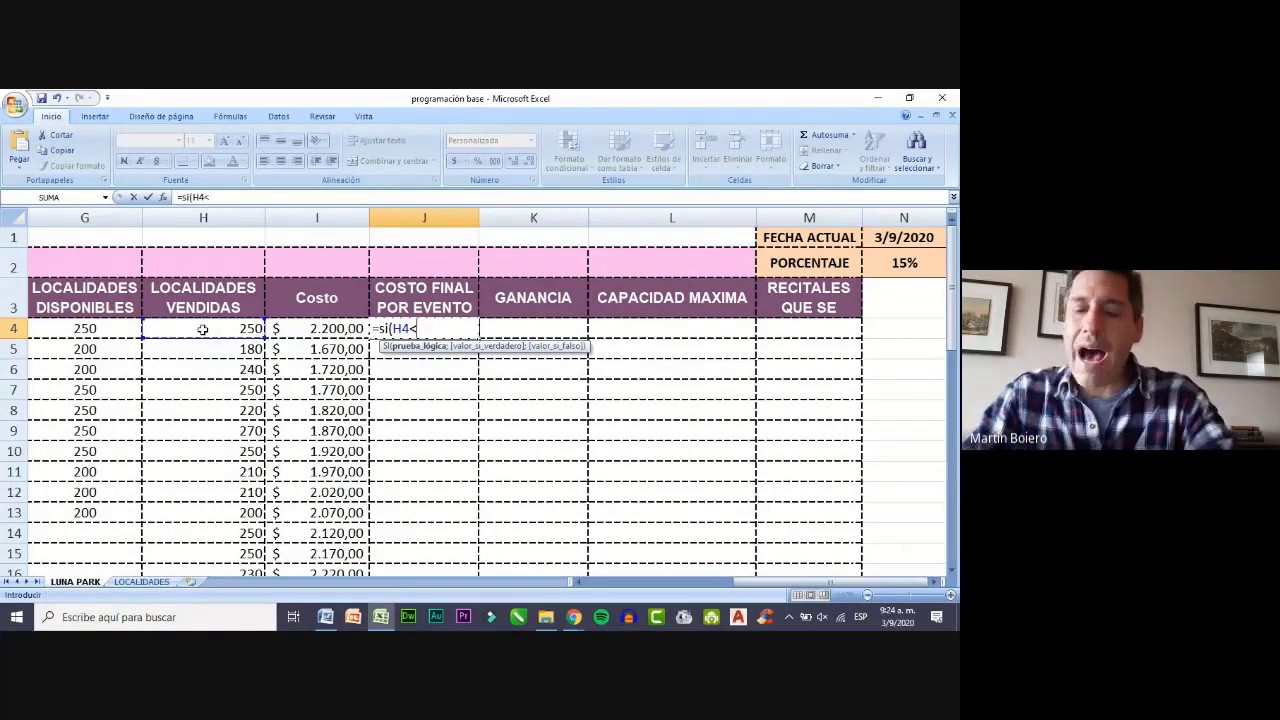
text(=)
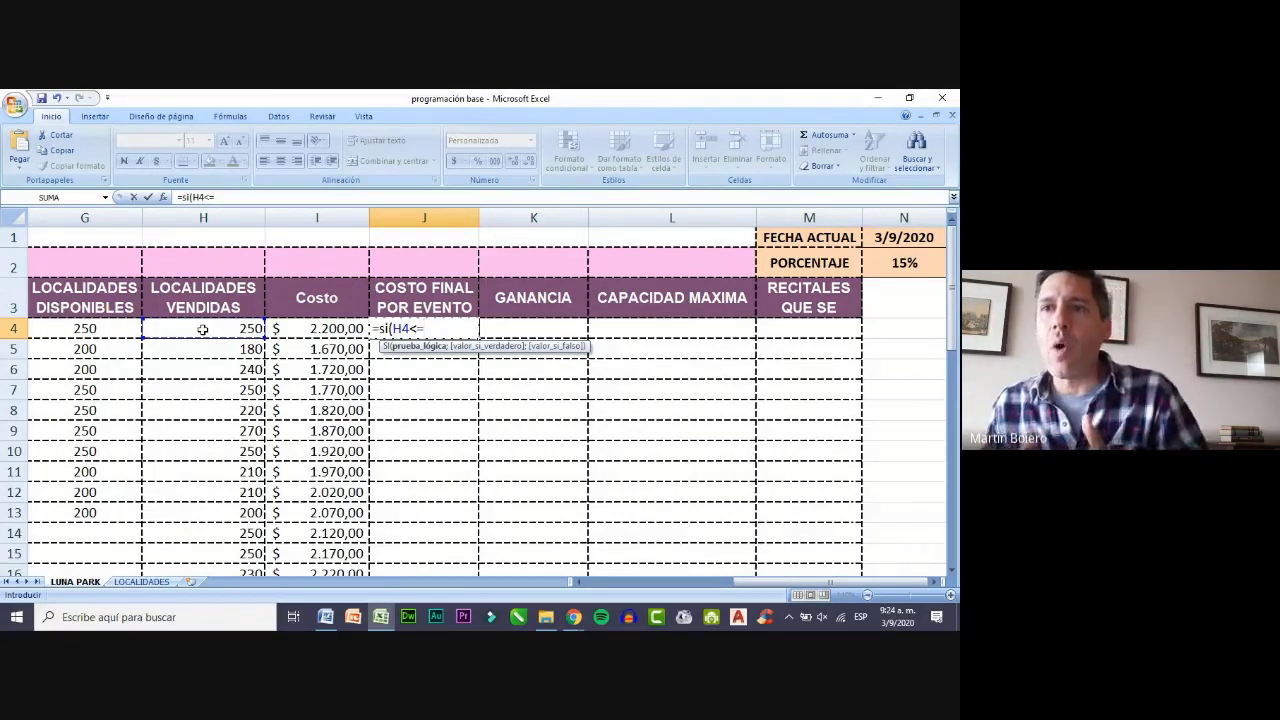
click(132, 328)
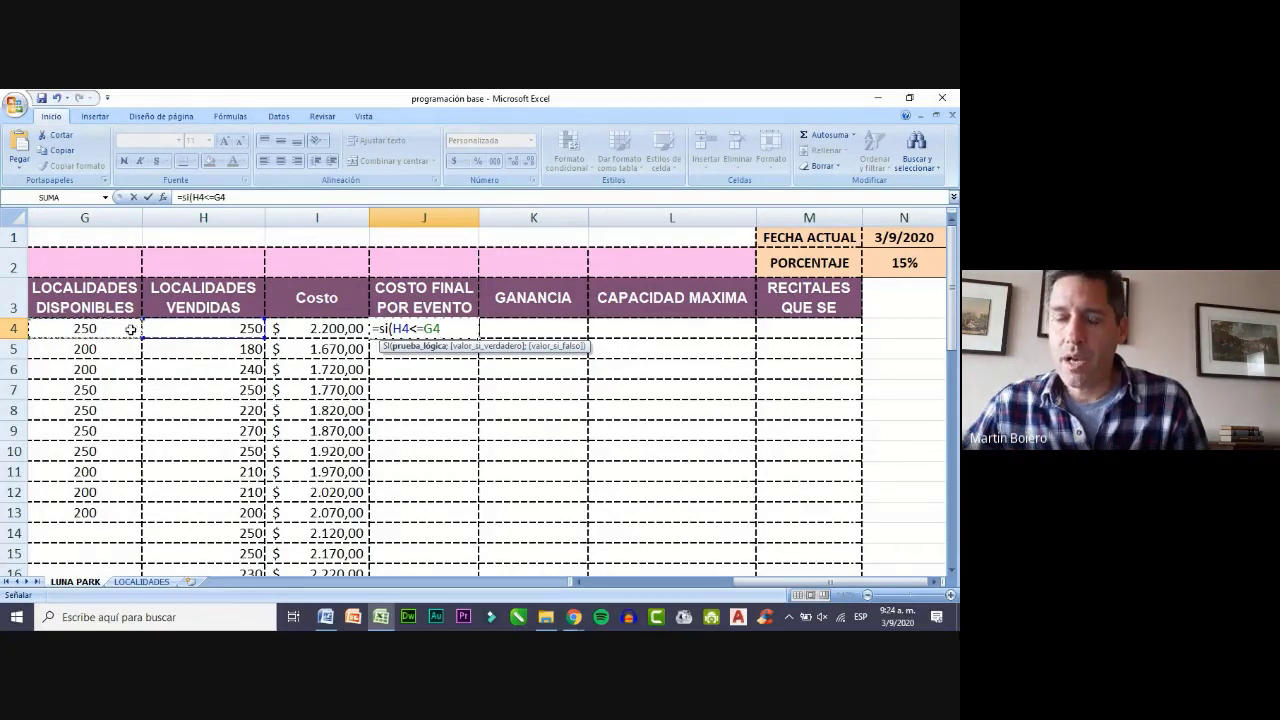
text(;)
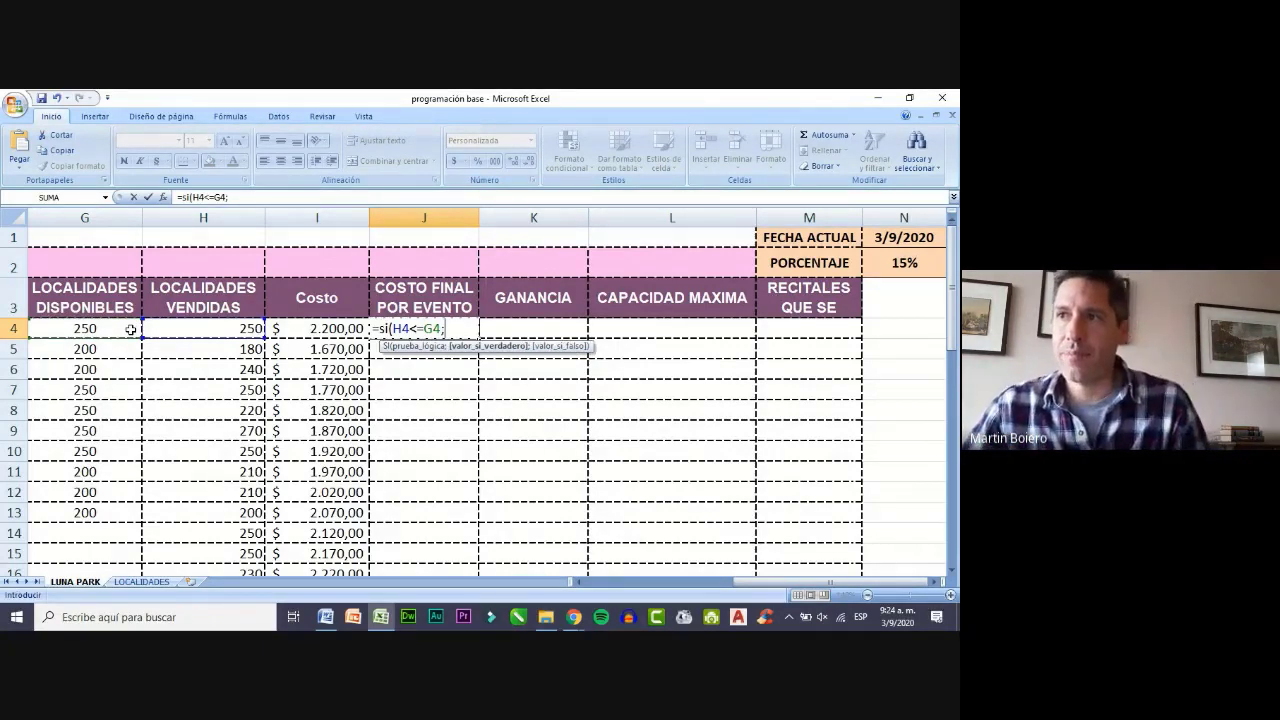
- Give the J4 formula the discounted cost I4-I4*$N$2 as its true value, with the percentage reference absolute
click(303, 330)
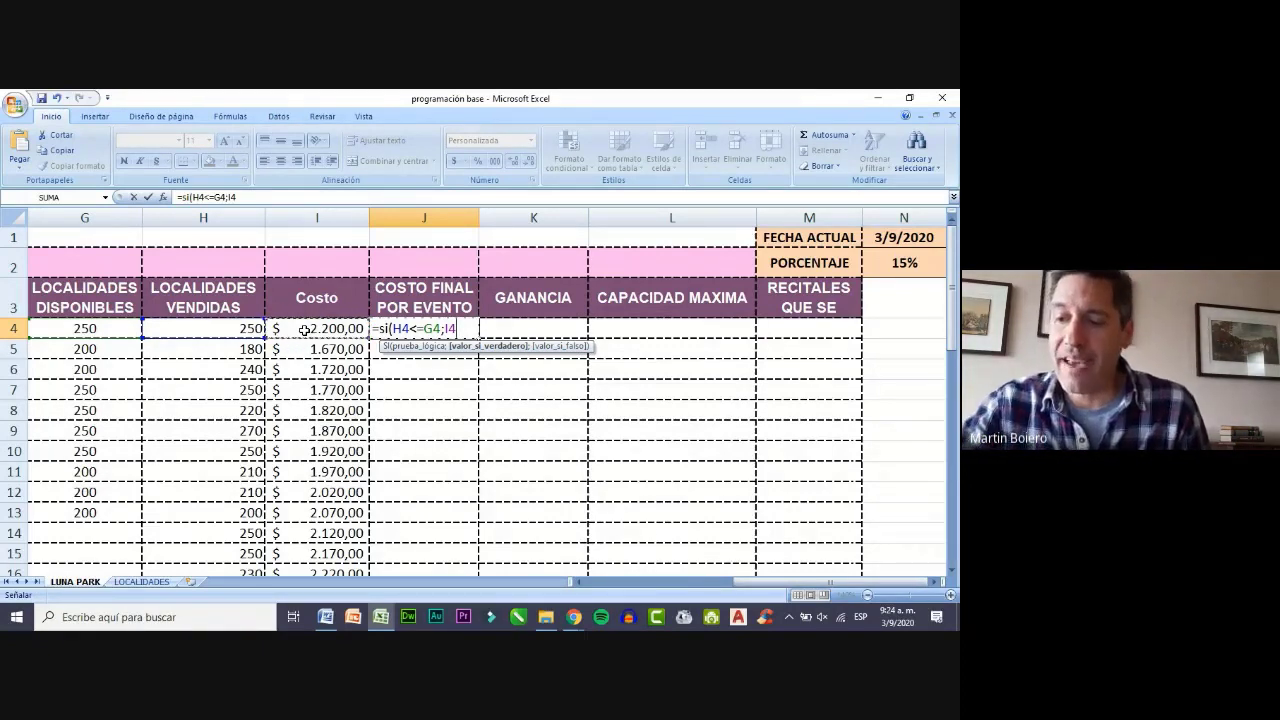
text(-)
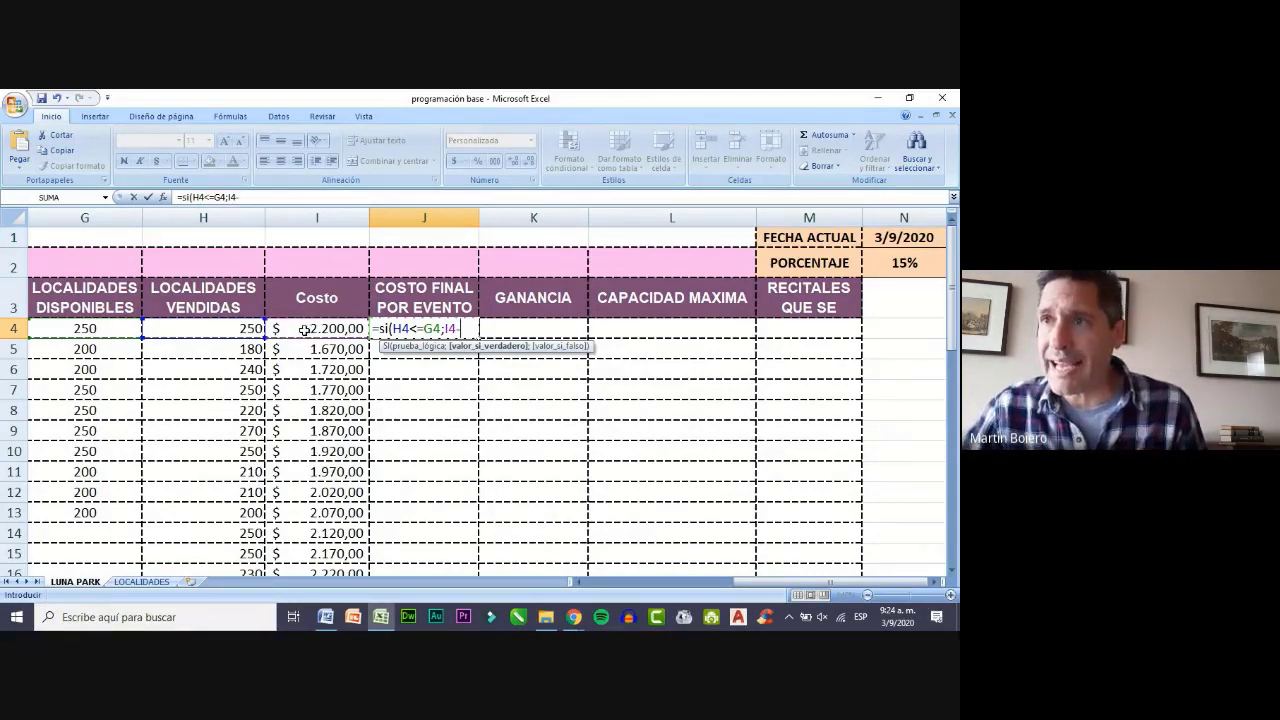
click(303, 330)
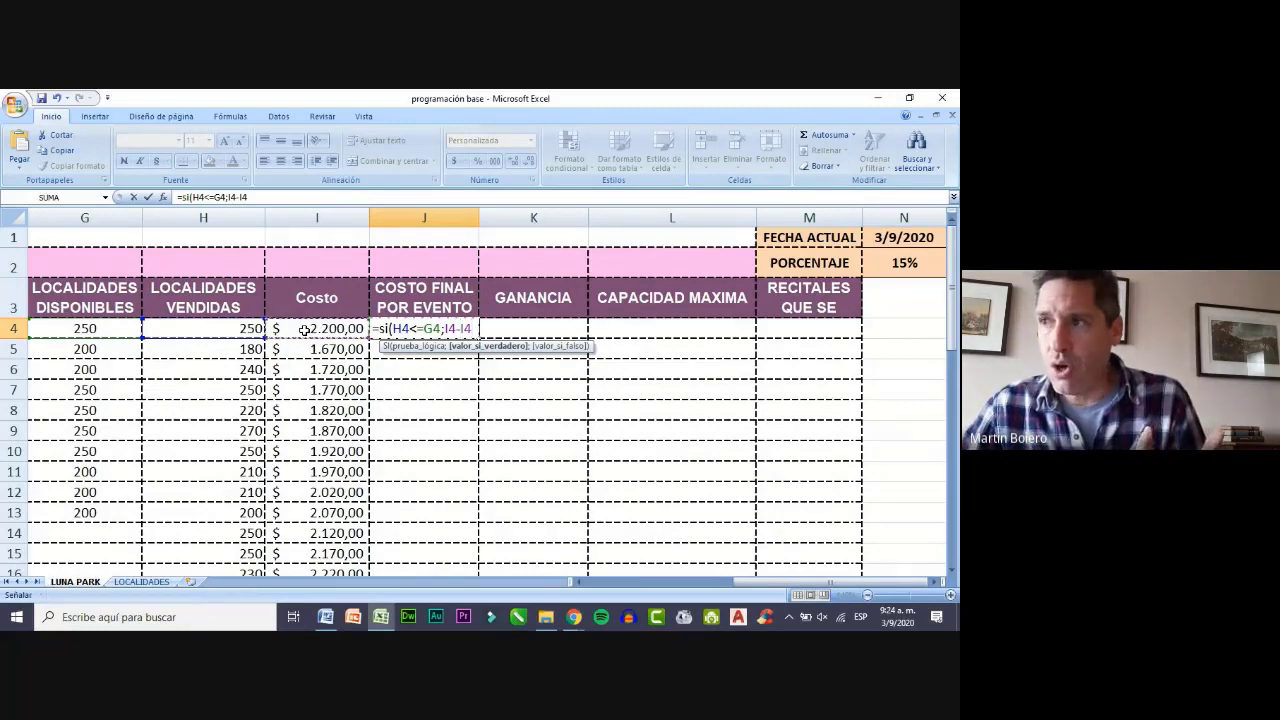
text(*)
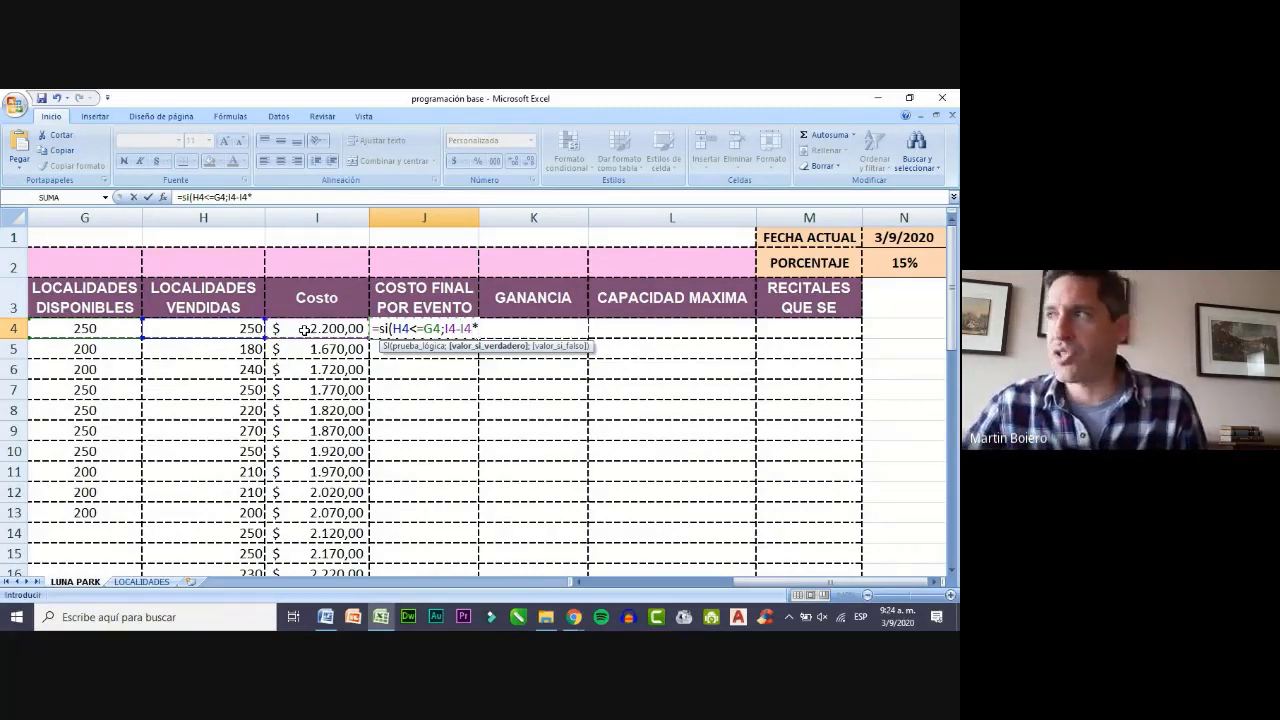
click(910, 265)
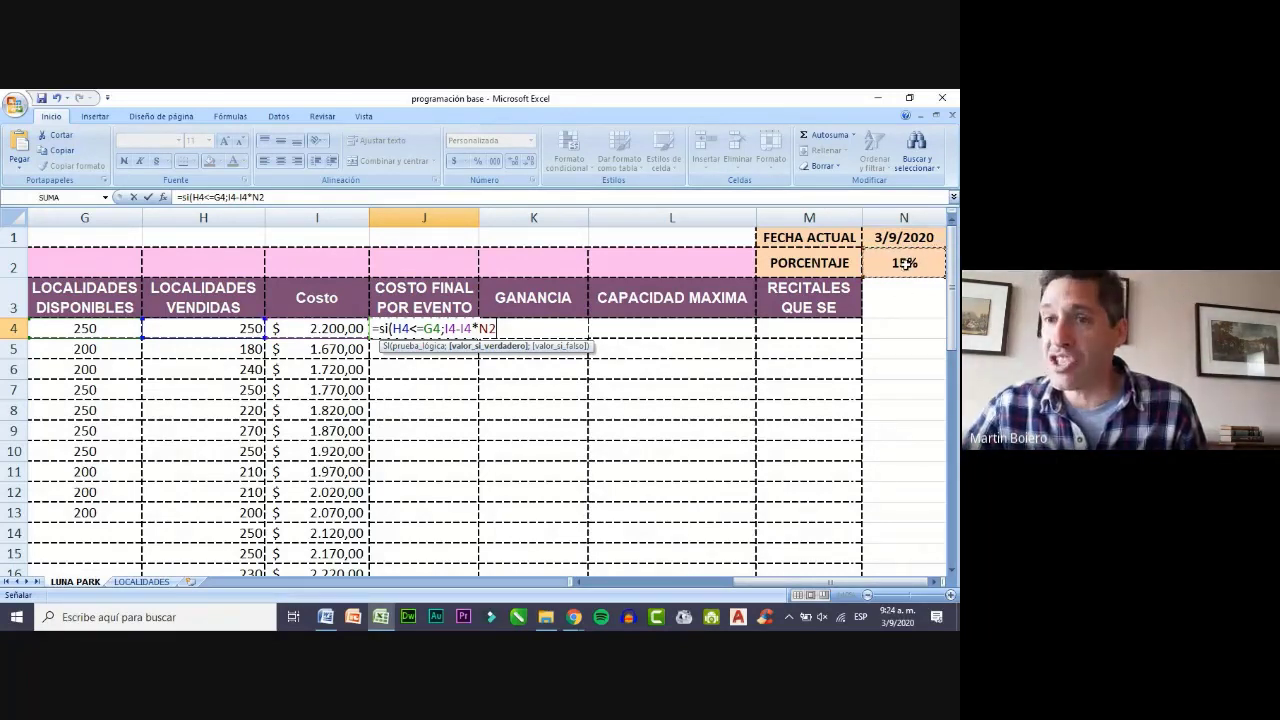
click(478, 329)
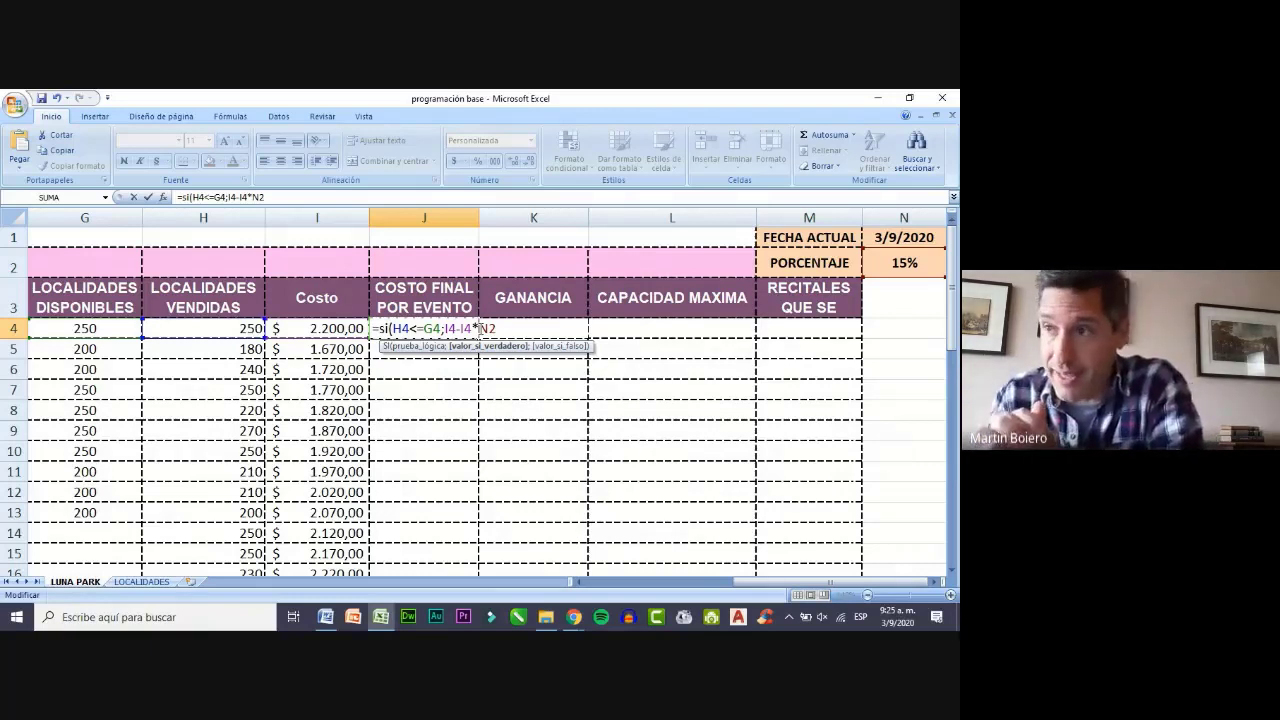
key(F4)
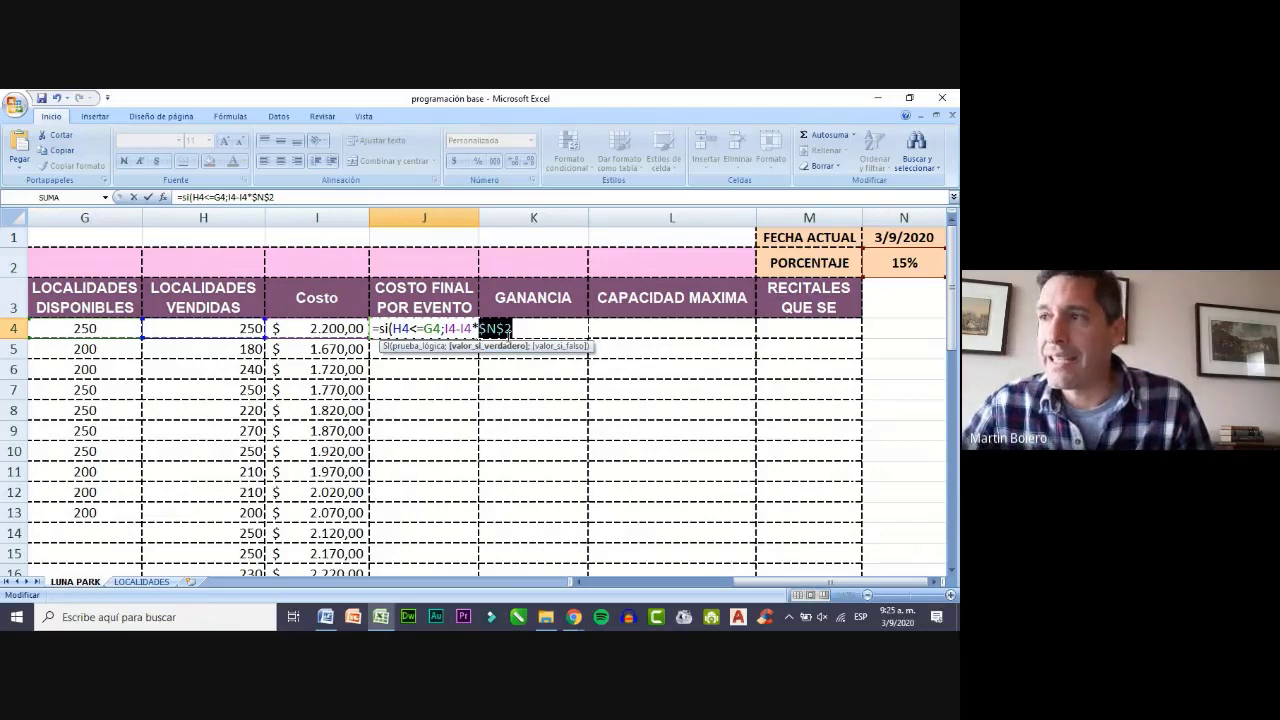
click(516, 329)
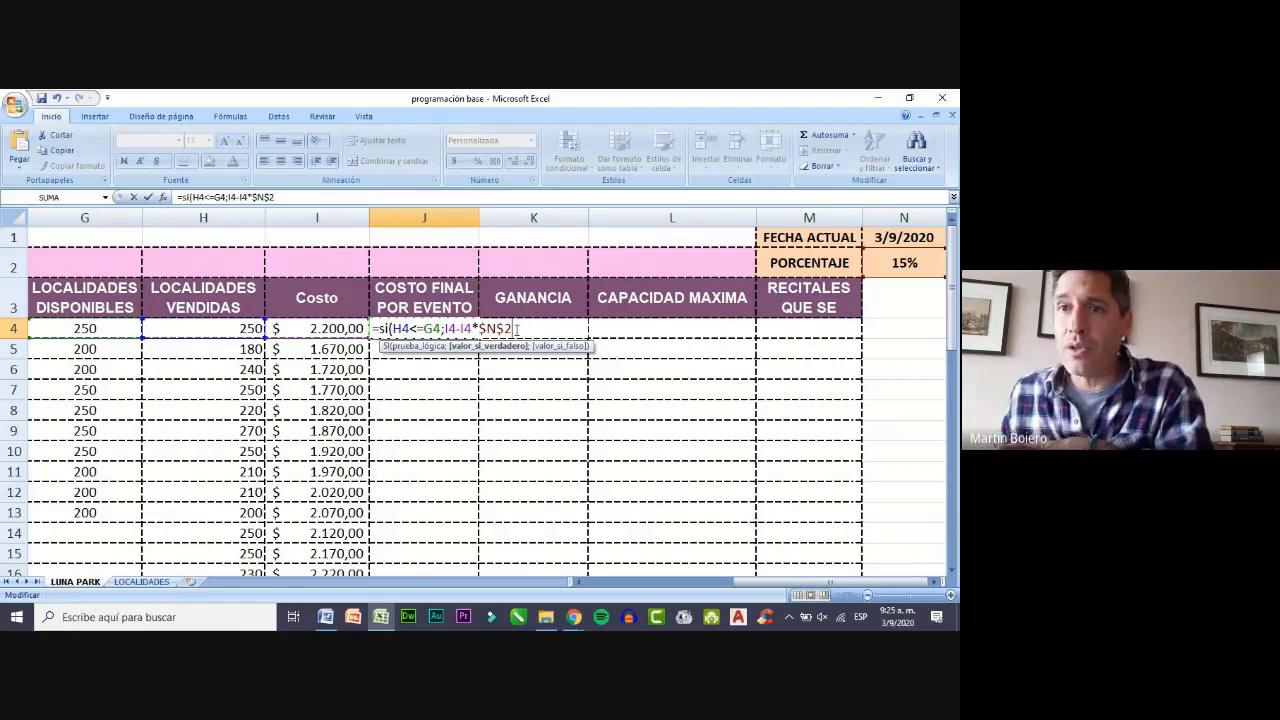
- Use the undiscounted cost I4 as the false value of the J4 formula, close it and enter it
text(;)
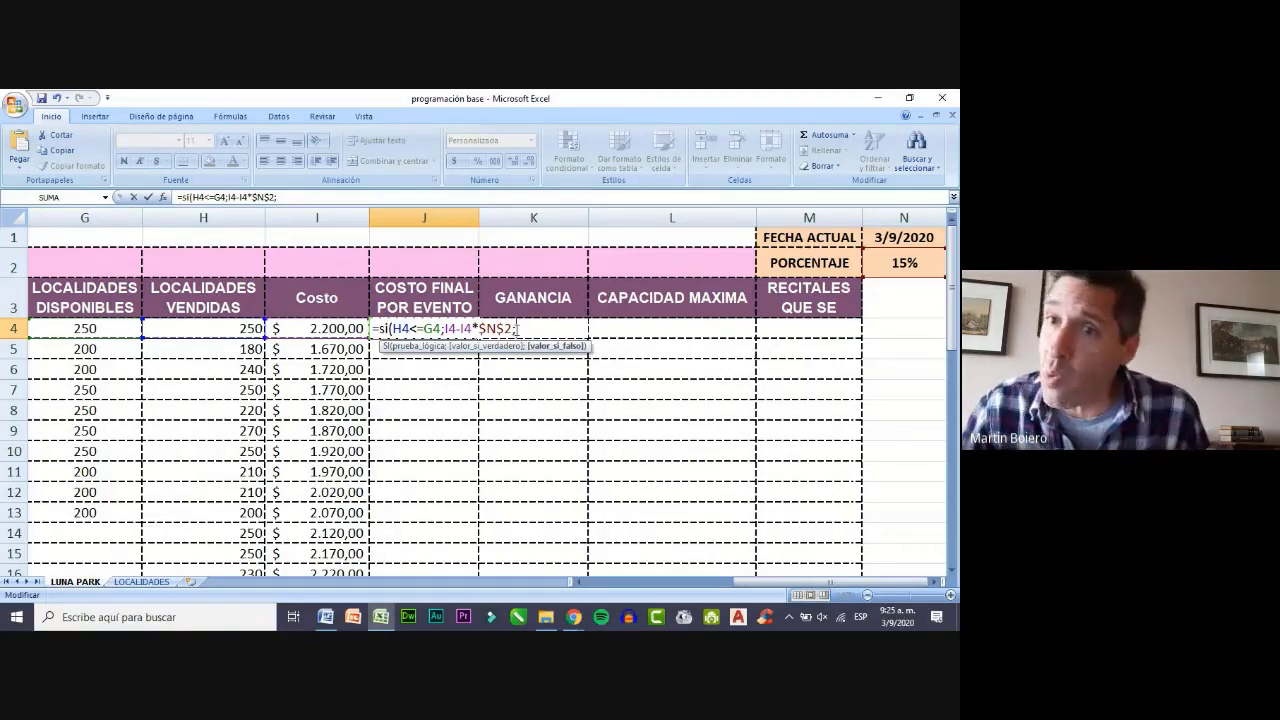
click(332, 328)
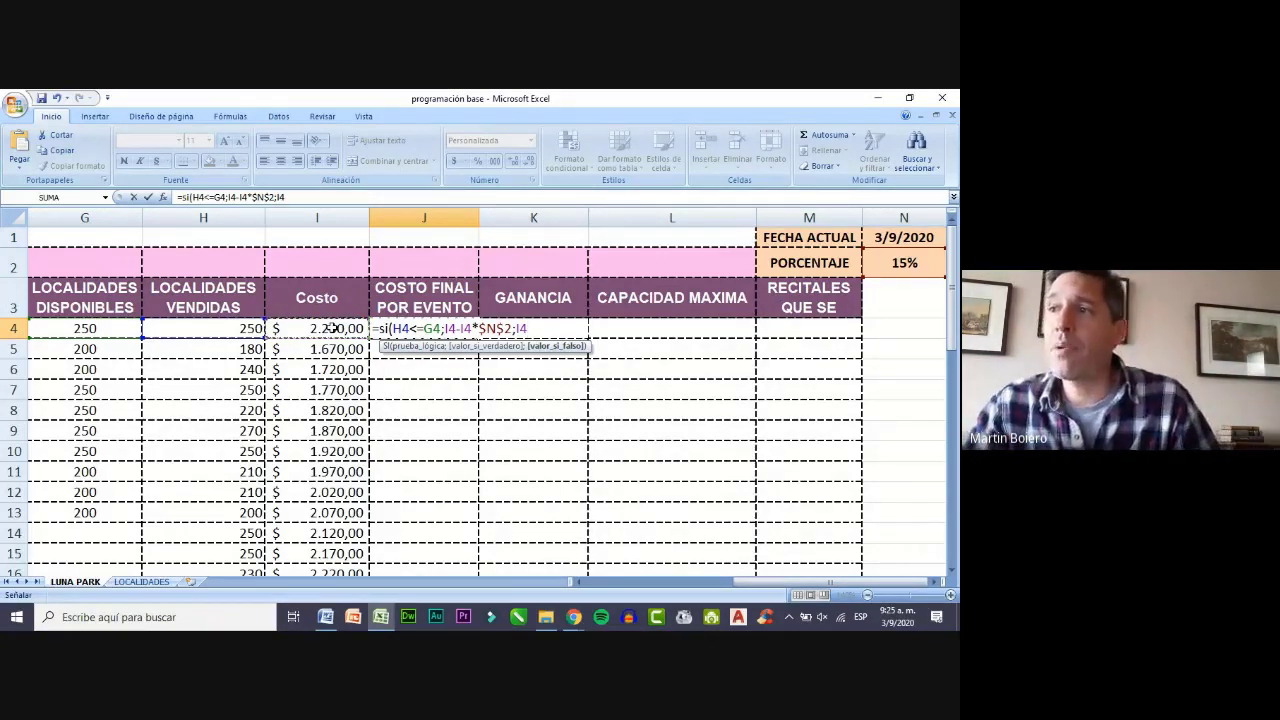
text())
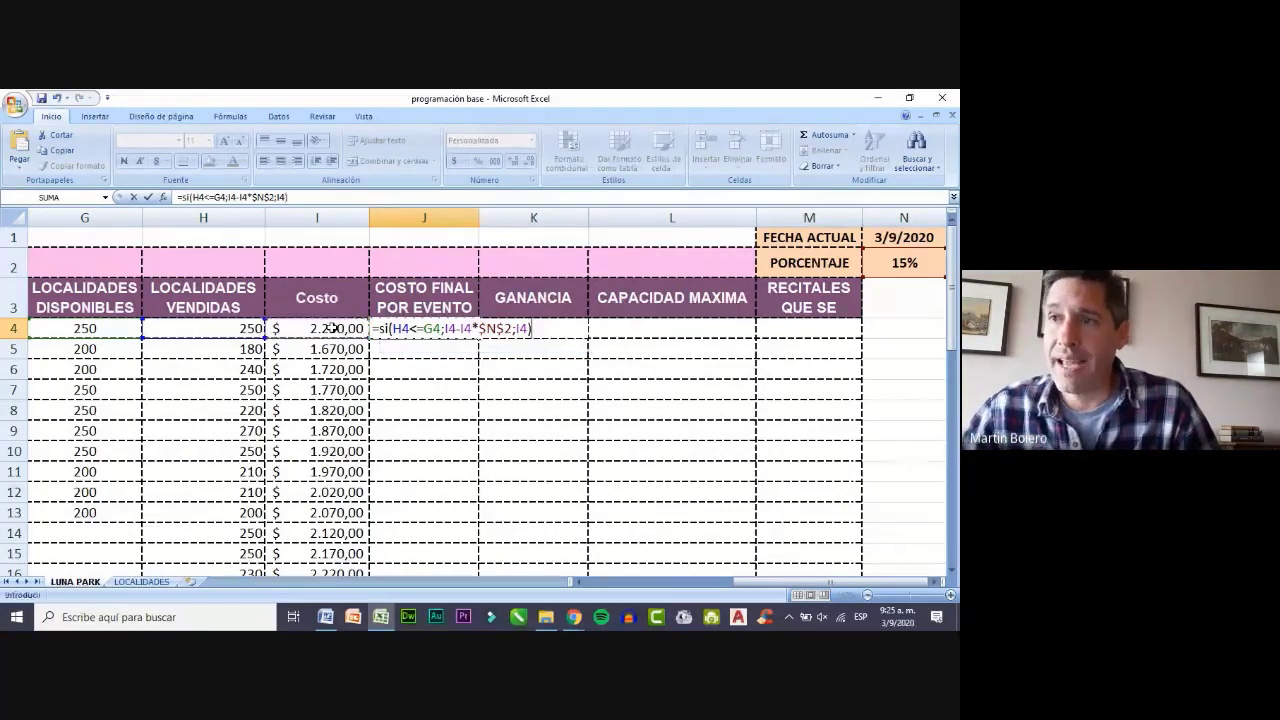
key(Return)
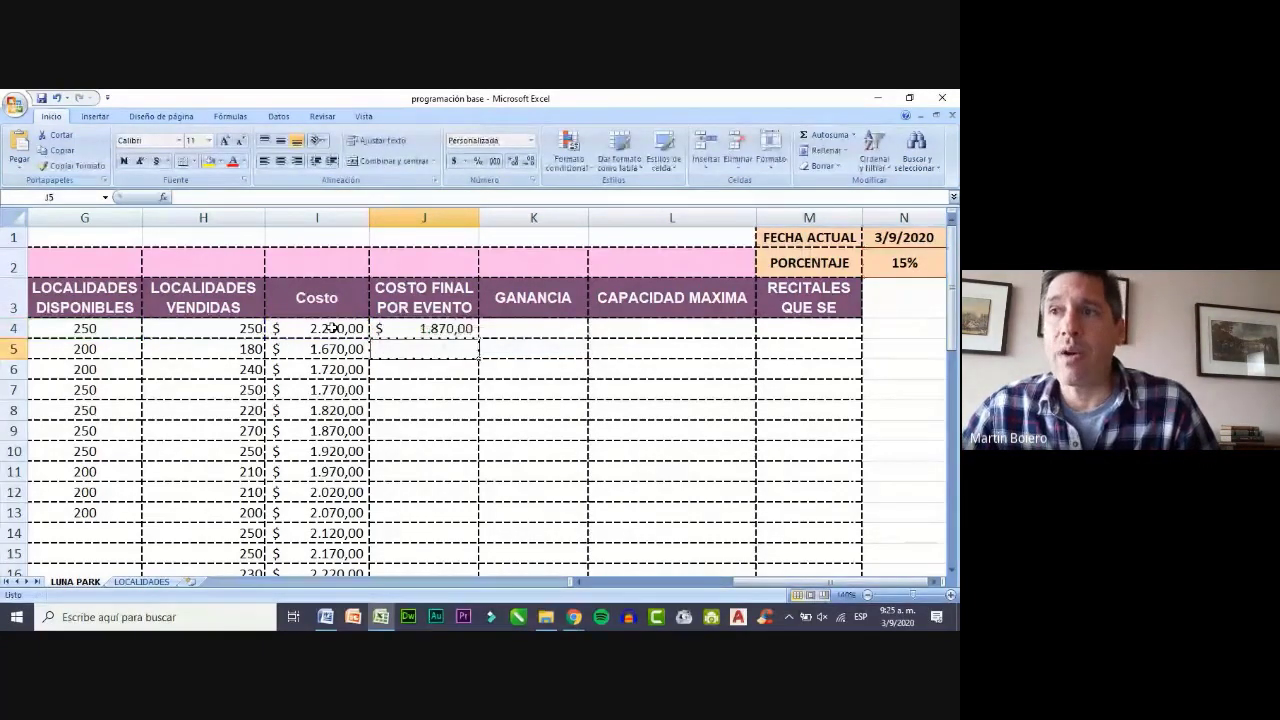
- Fill the J4 final-cost formula down to J6 and check the copied J6 formula against row 6's cost, sold and available seats
click(169, 329)
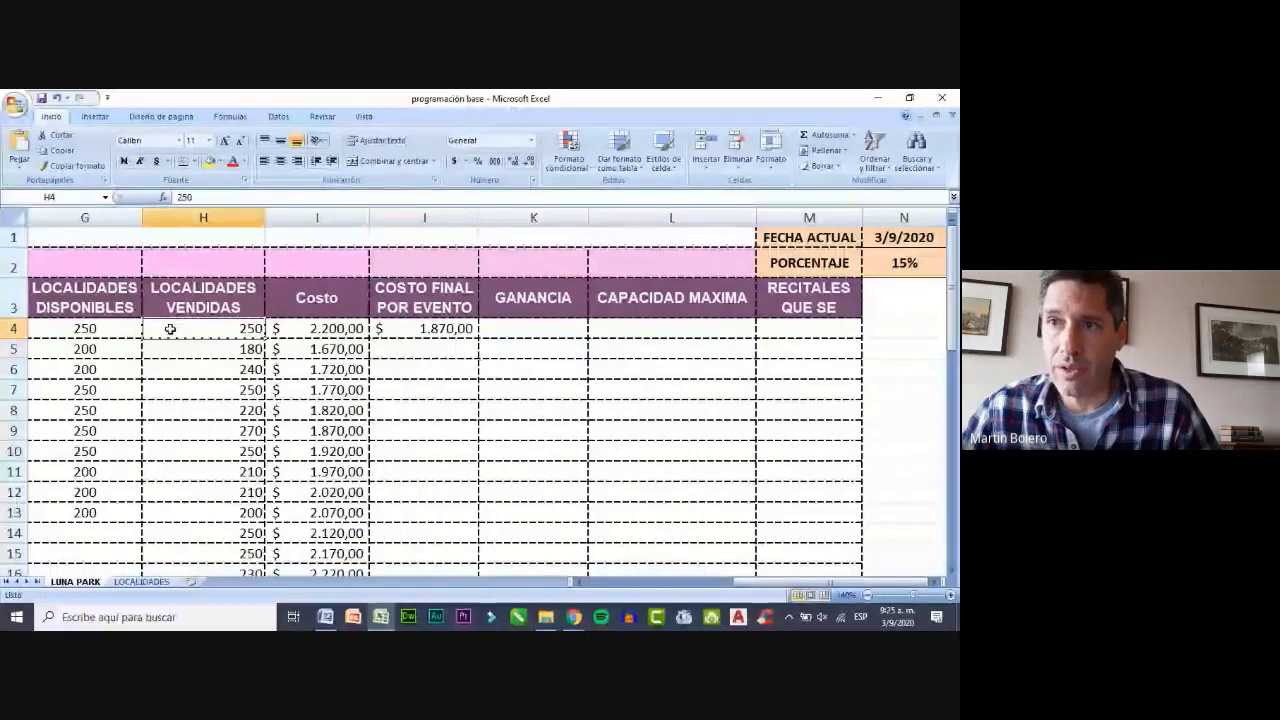
click(414, 331)
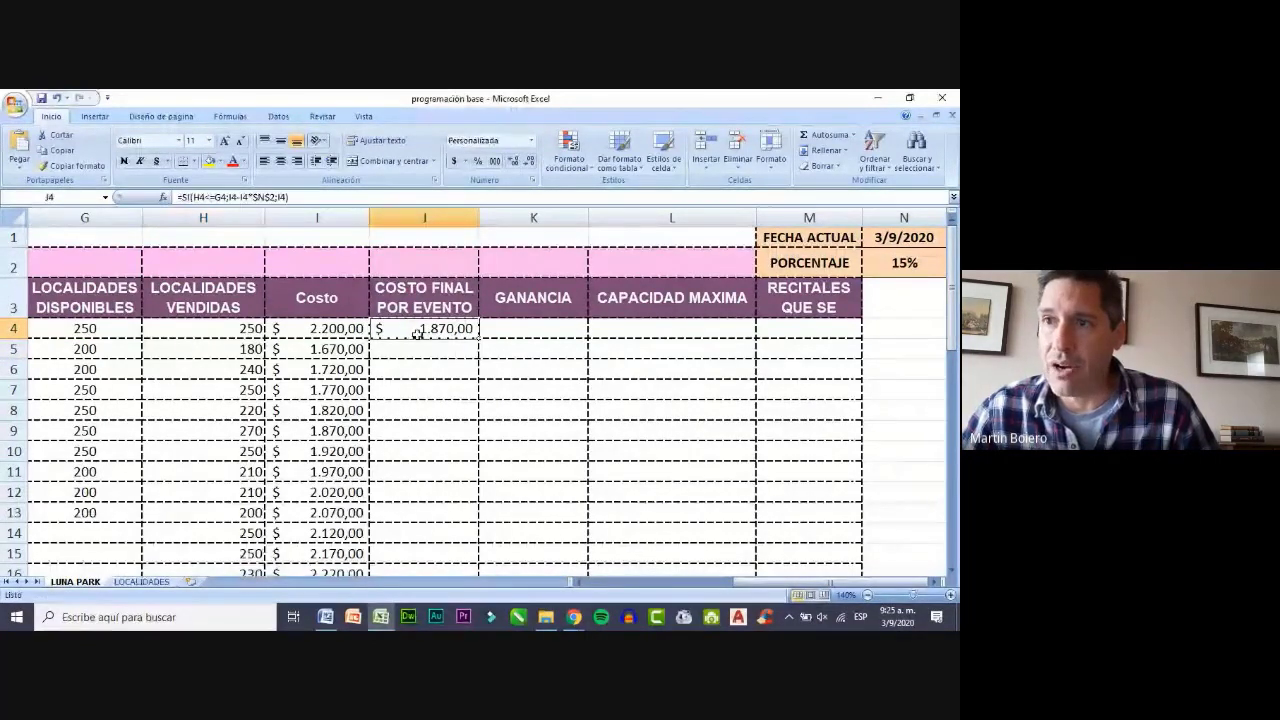
drag(478, 339, 477, 367)
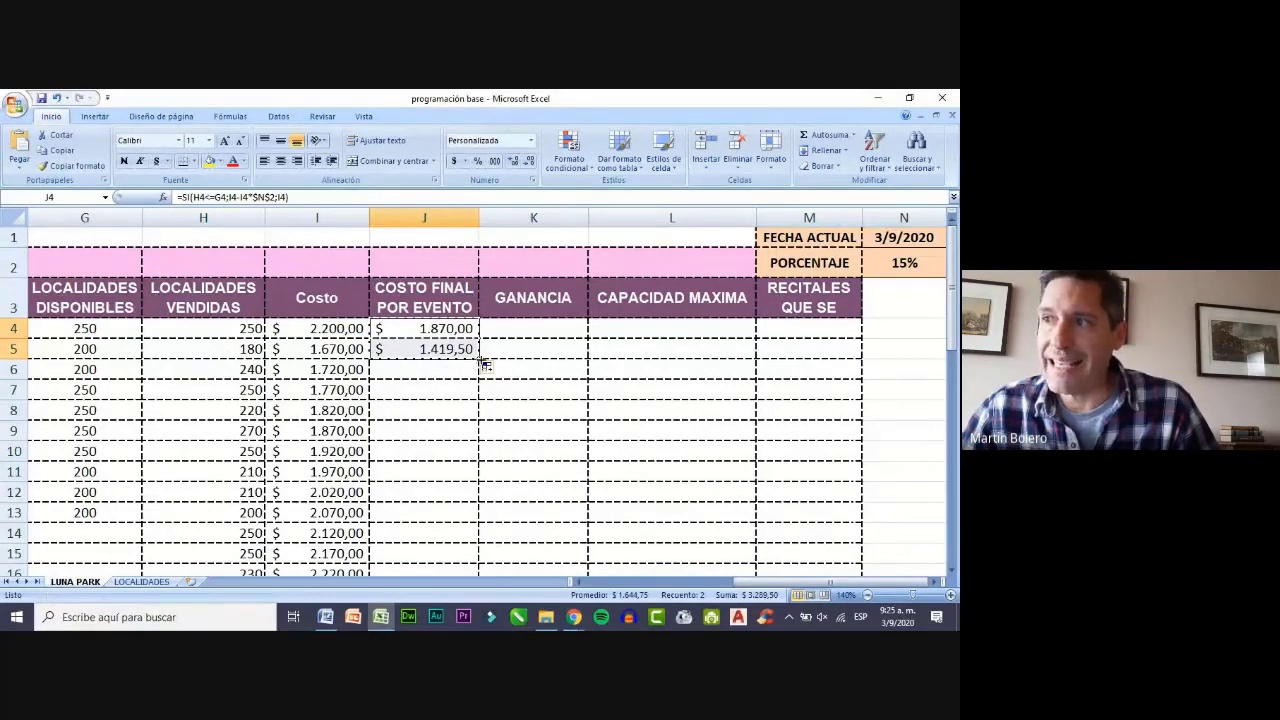
drag(479, 358, 479, 385)
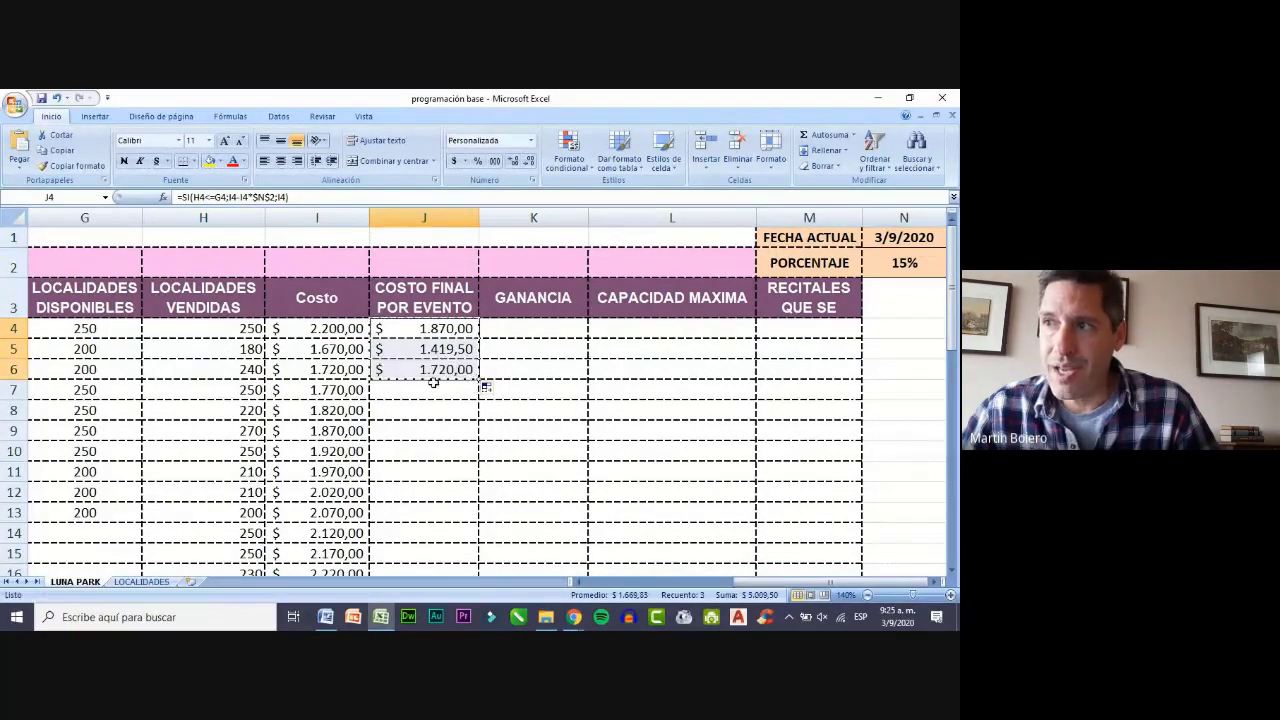
click(344, 370)
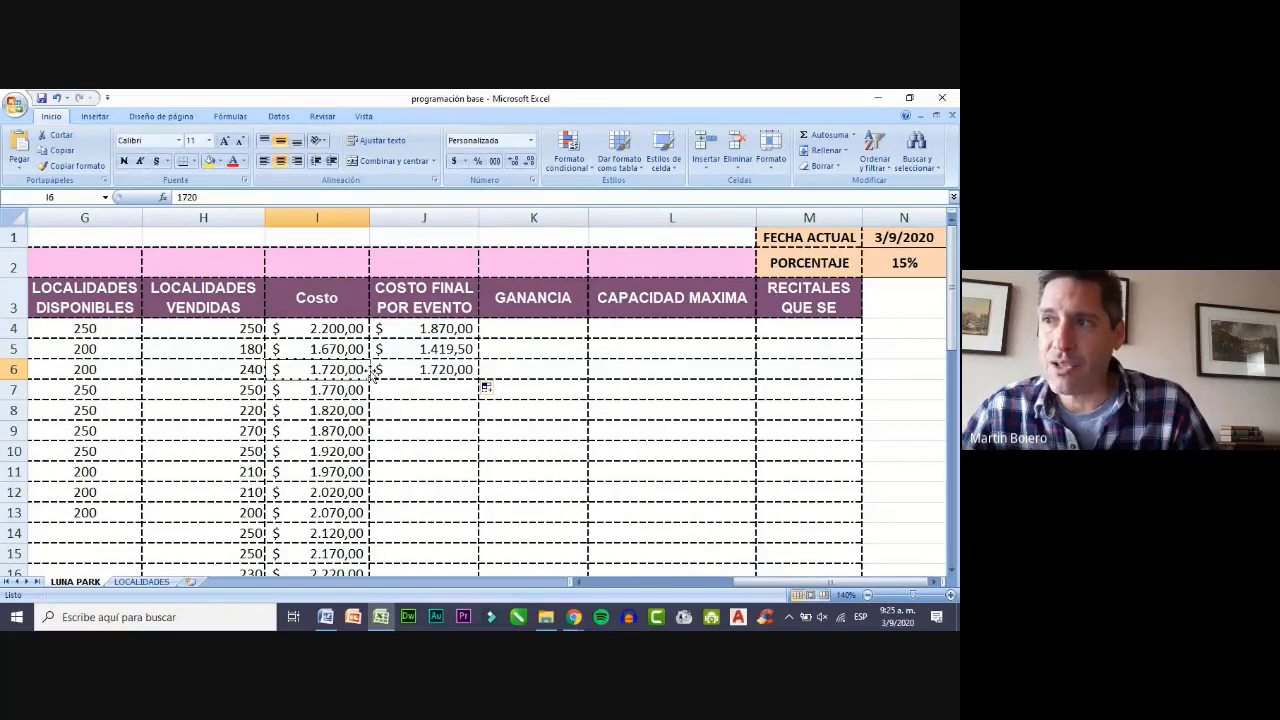
click(248, 370)
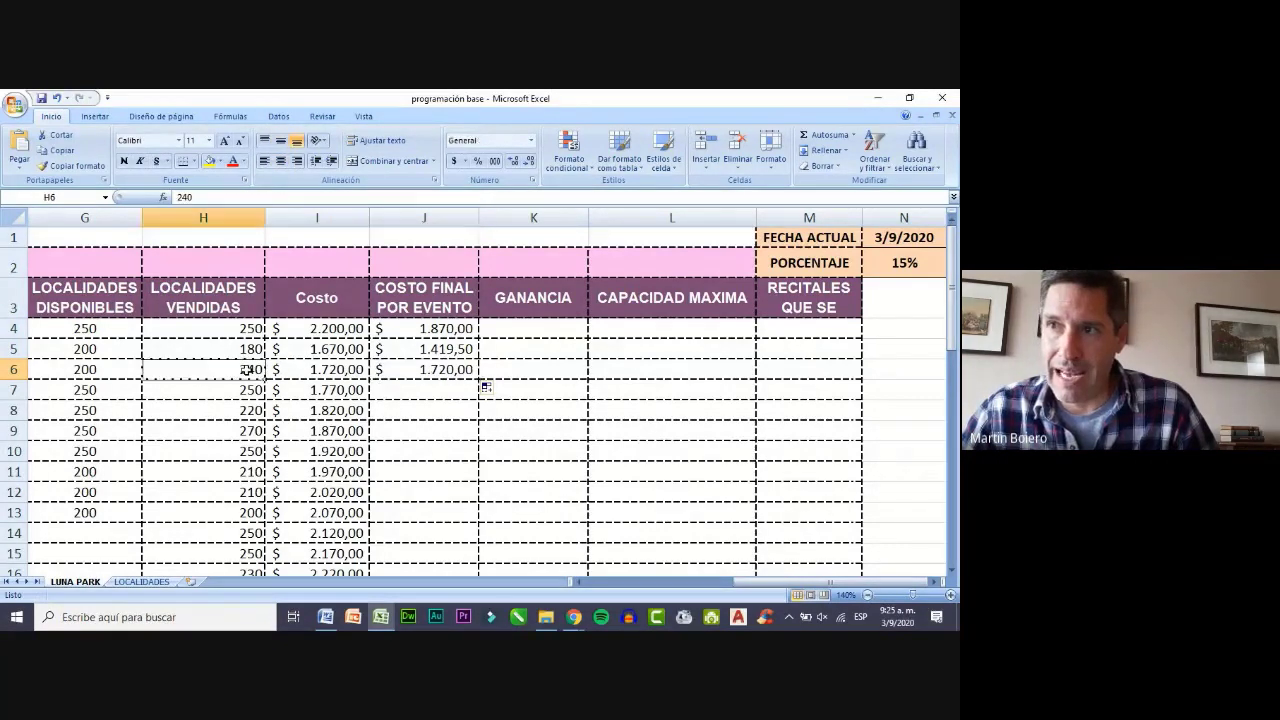
click(85, 370)
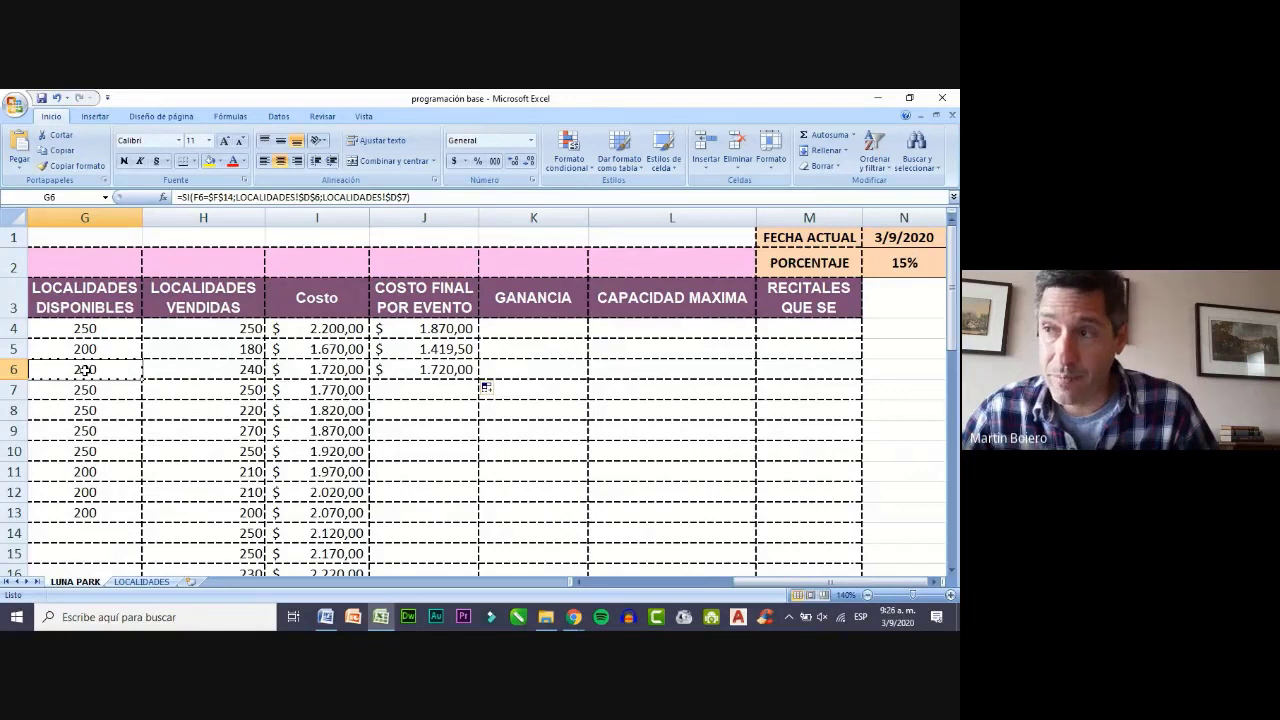
double_click(432, 369)
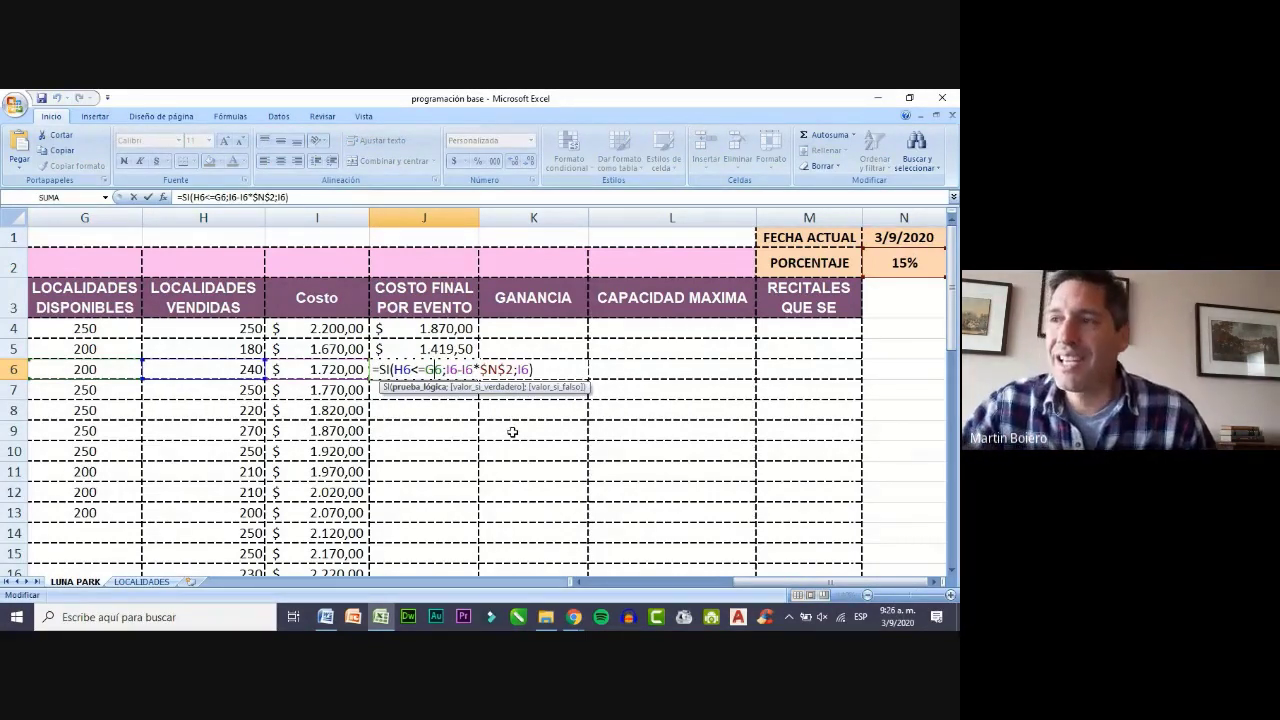
key(Return)
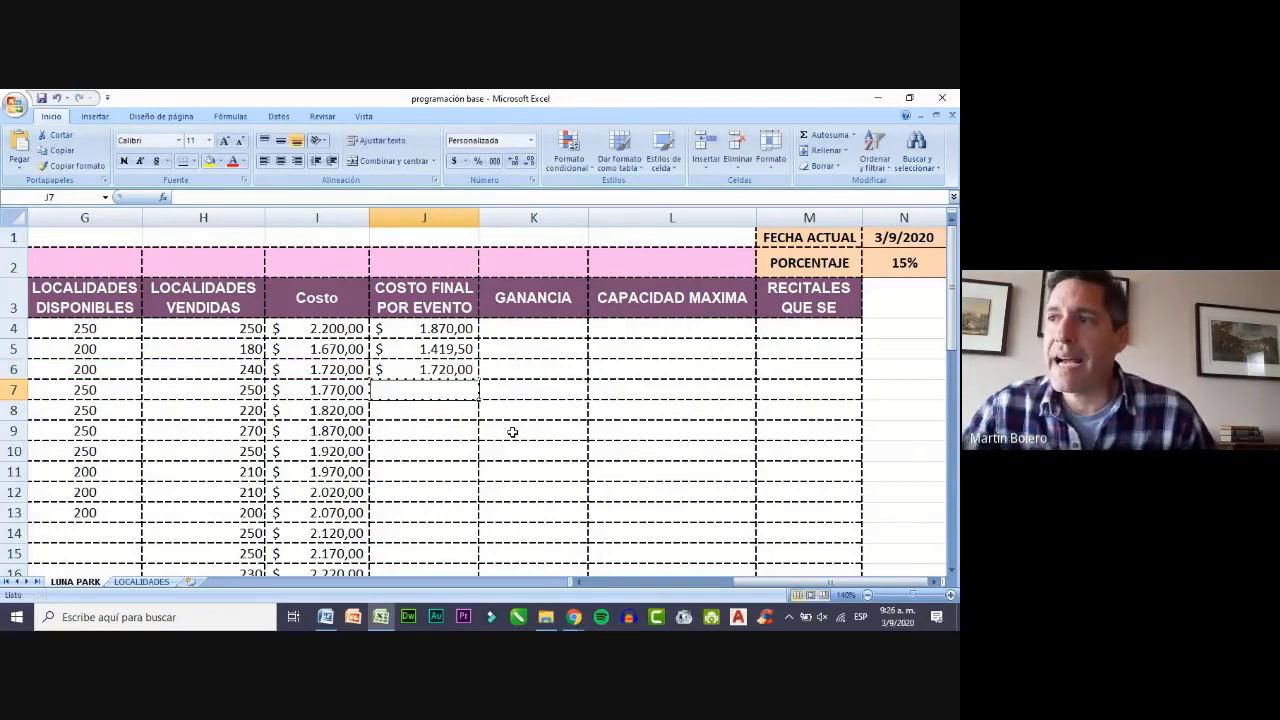
- Fill the final-cost formula from J6 down to J15
click(476, 372)
drag(481, 380, 466, 561)
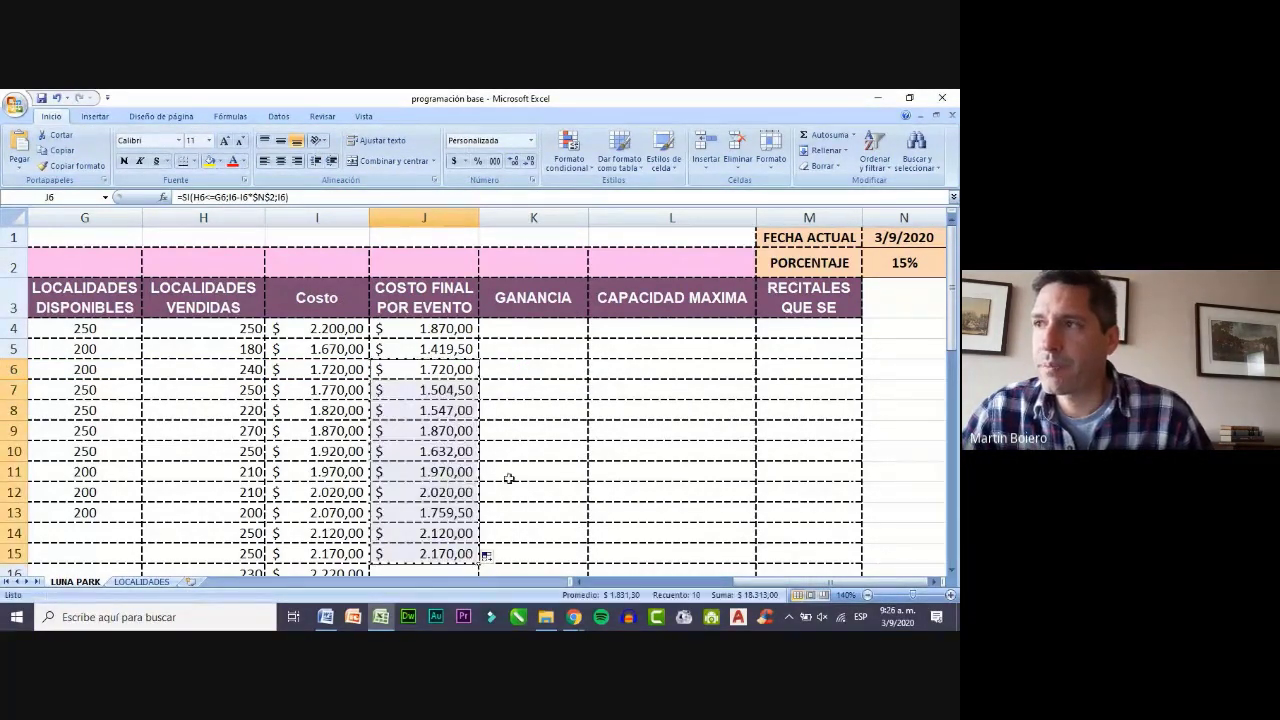
click(545, 326)
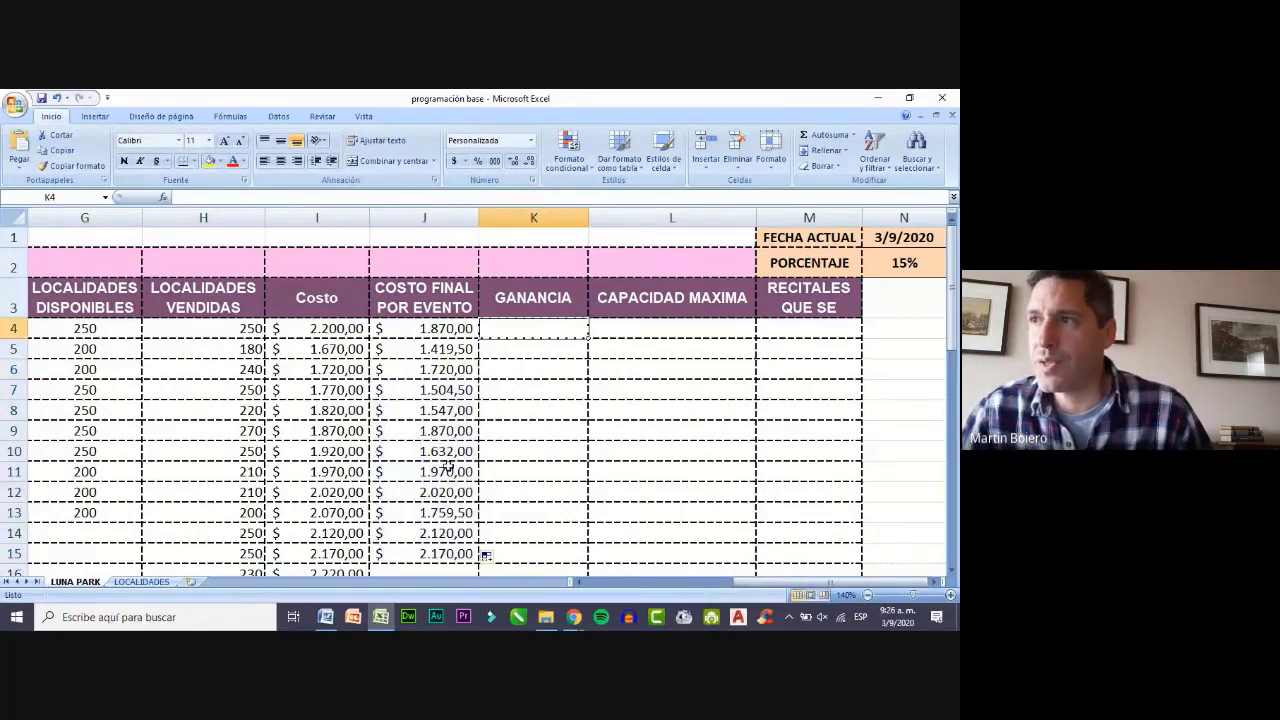
- Switch to the Consignas document in Word and read task 4 on the column K profit, marking the words "costo final"
click(326, 618)
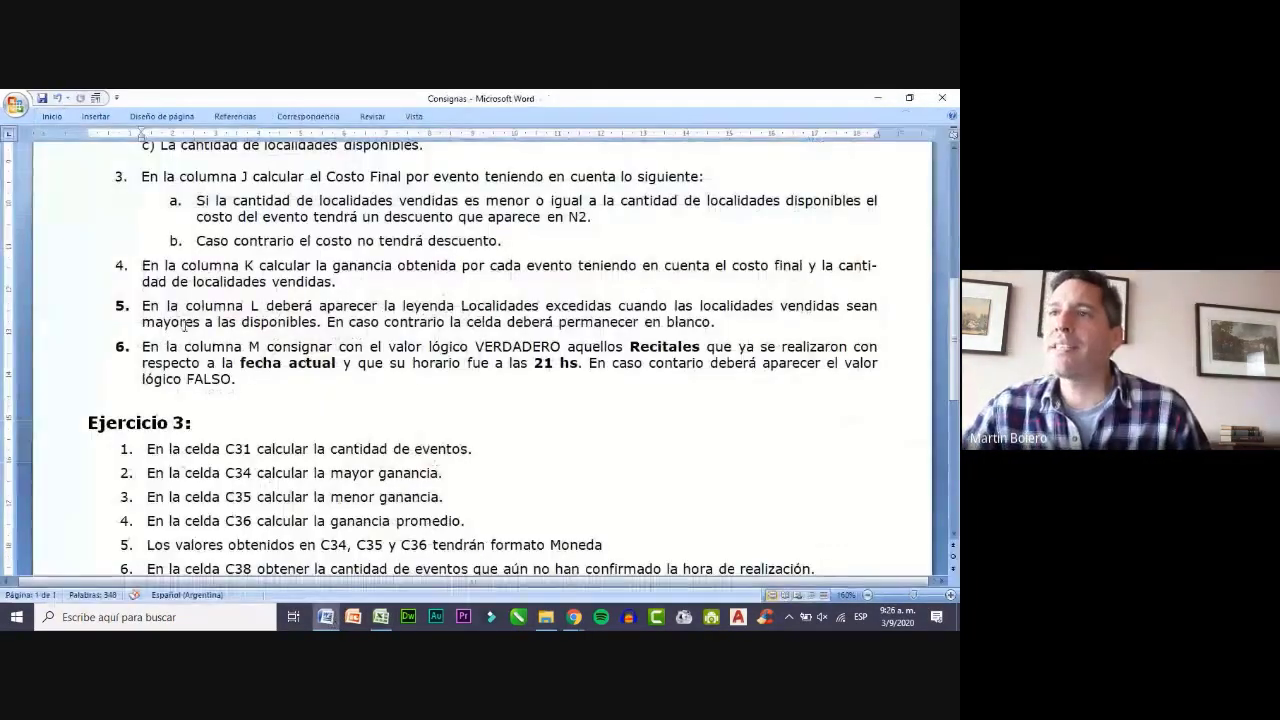
scroll(169, 265, down, 1)
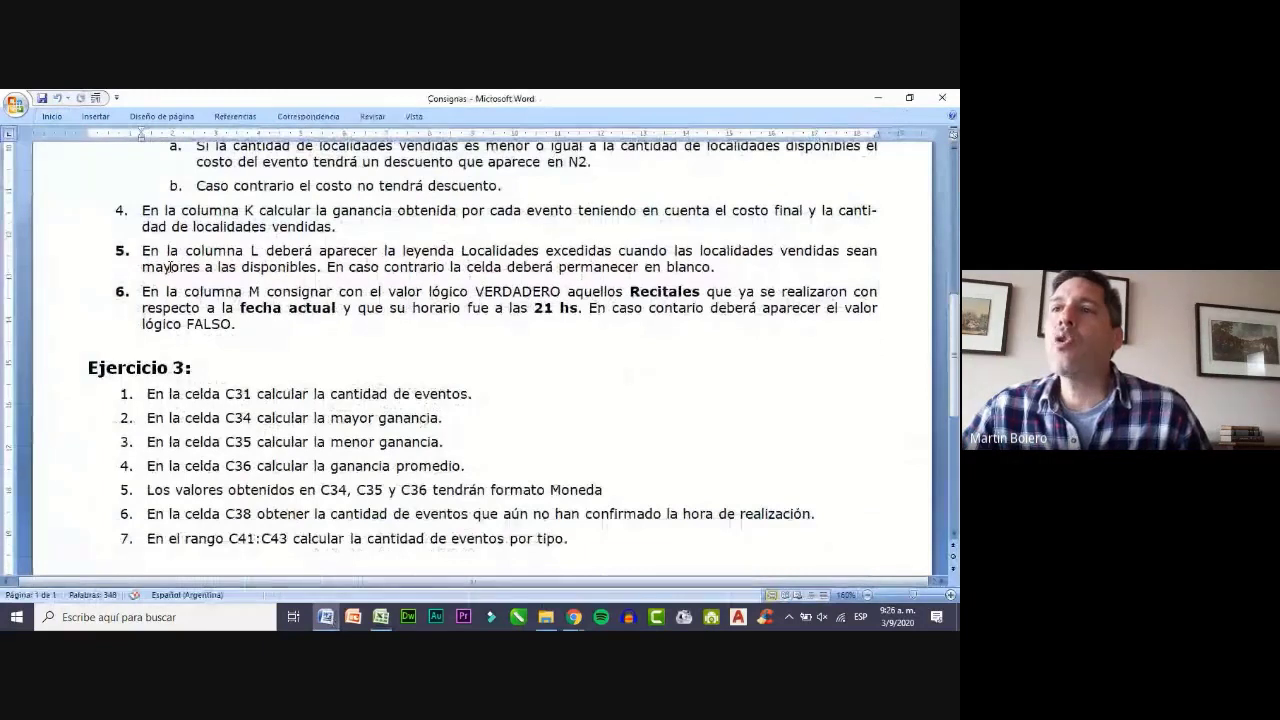
scroll(171, 268, down, 1)
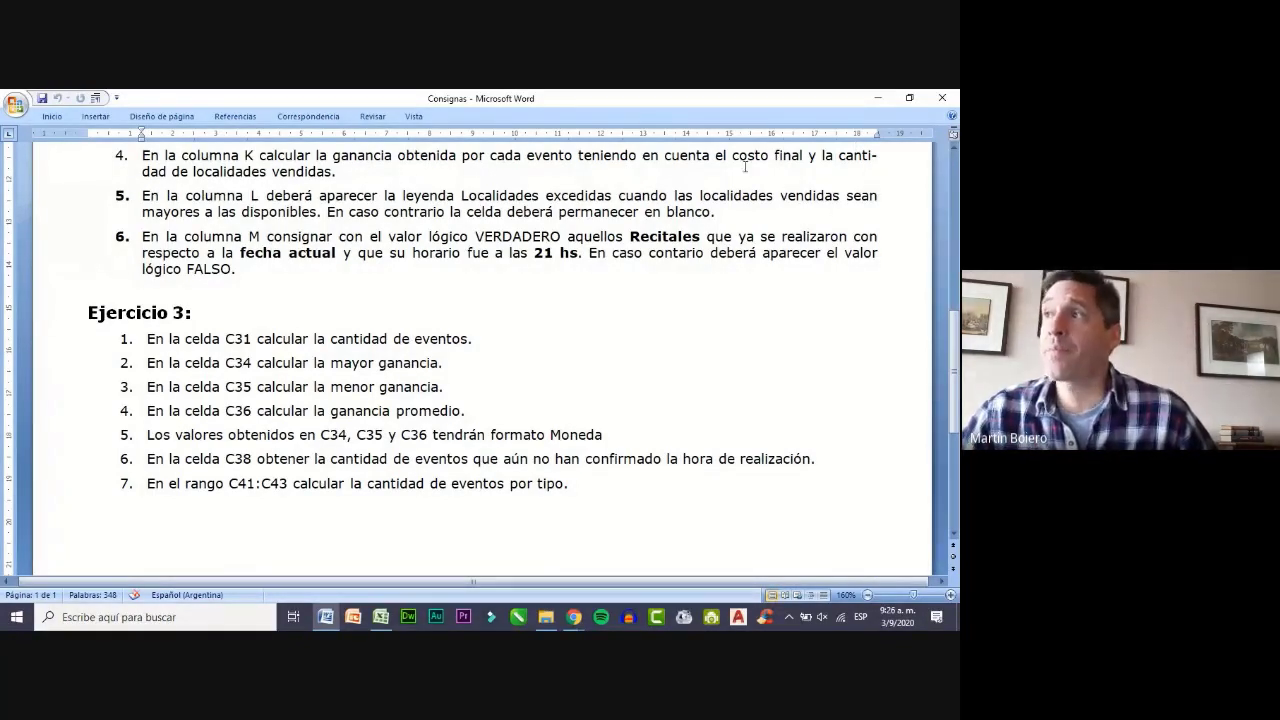
drag(733, 157, 805, 158)
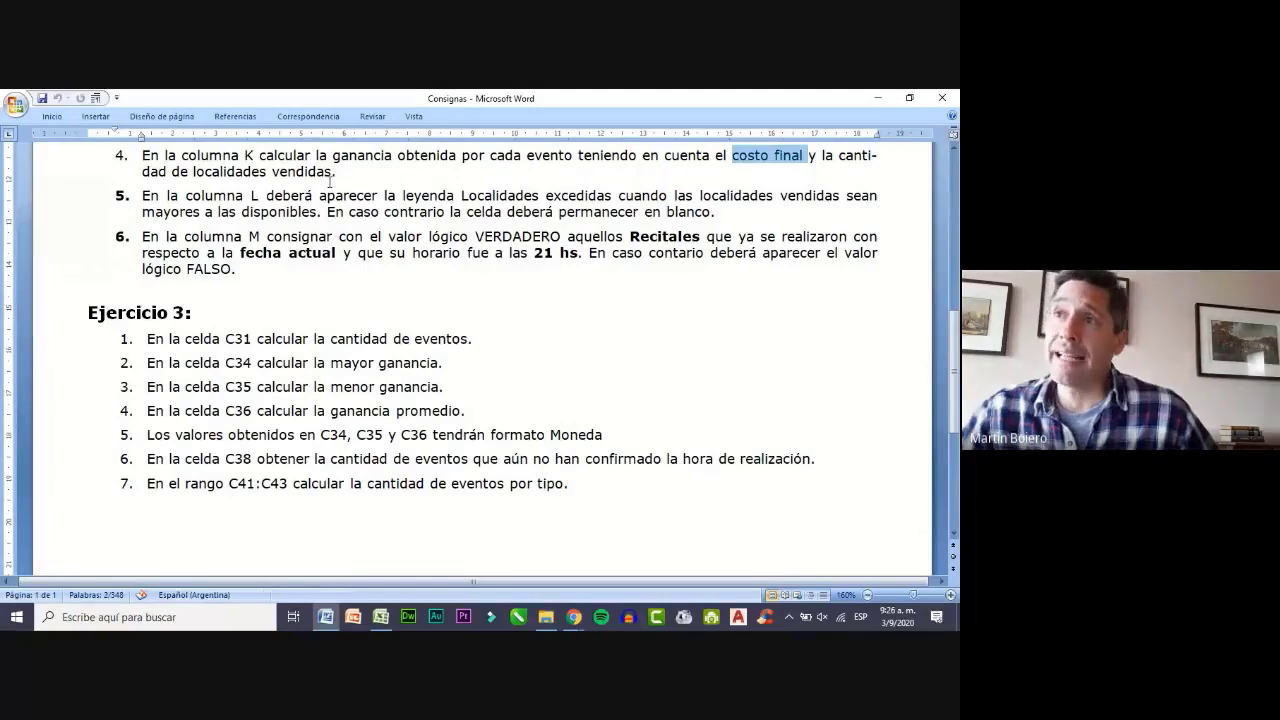
click(875, 104)
- In the Excel workbook, review the final cost in J4 and the sold seats in H4 as inputs for the K4 profit
click(432, 332)
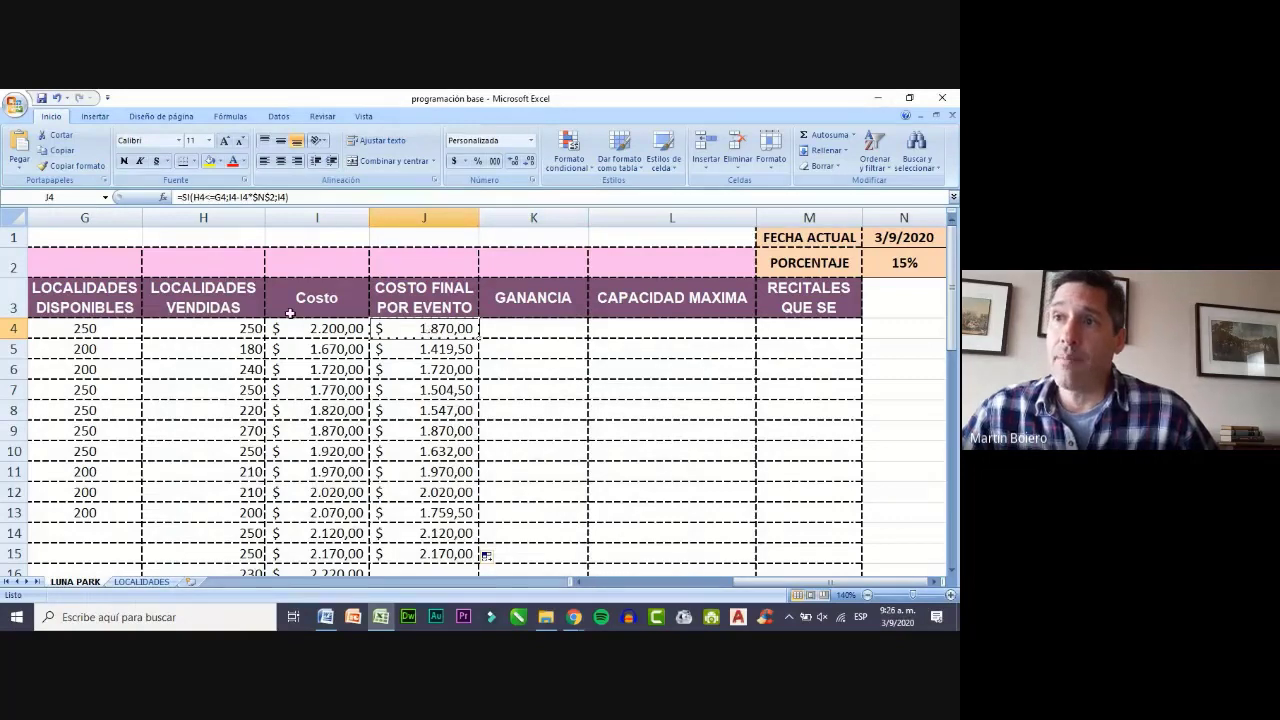
click(252, 330)
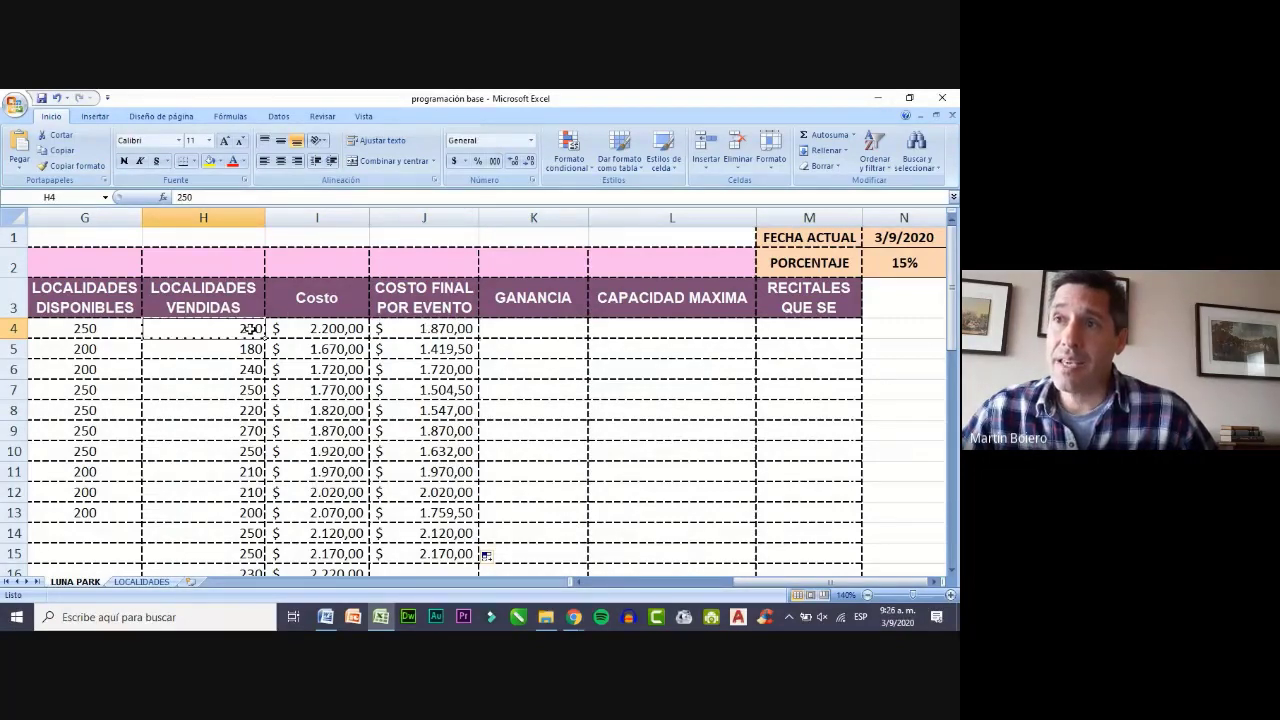
click(433, 332)
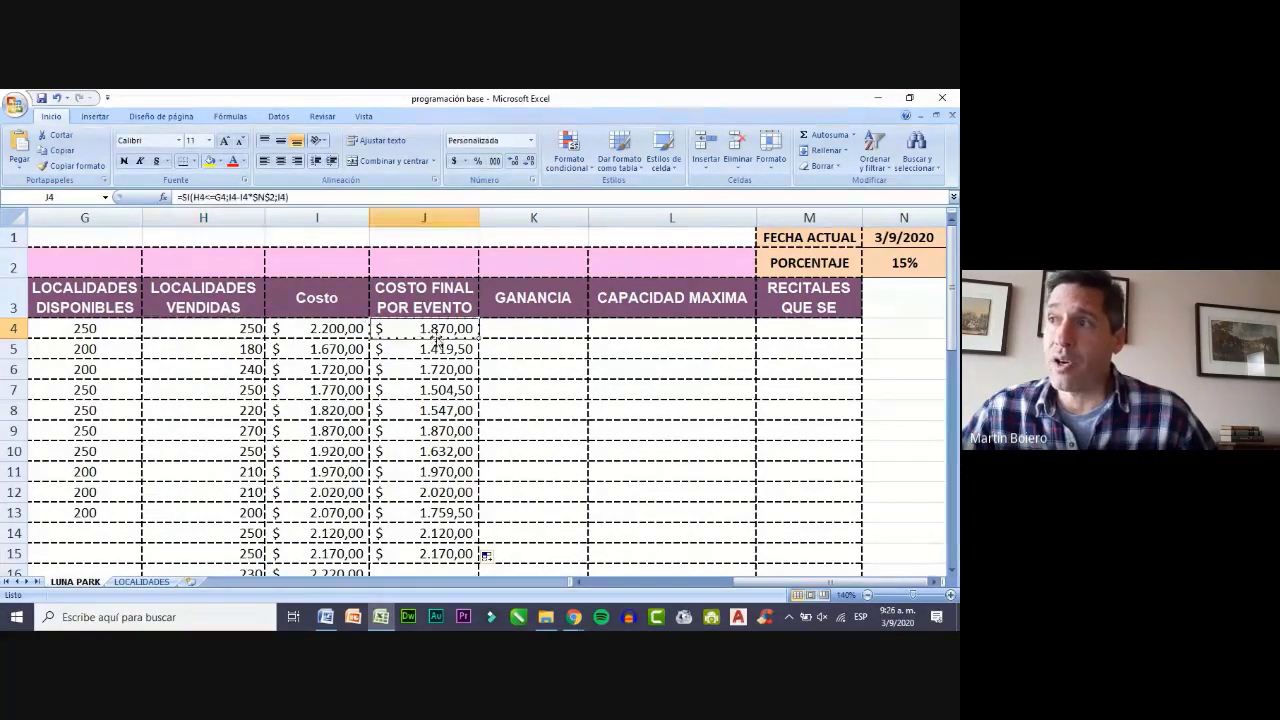
click(509, 325)
click(221, 329)
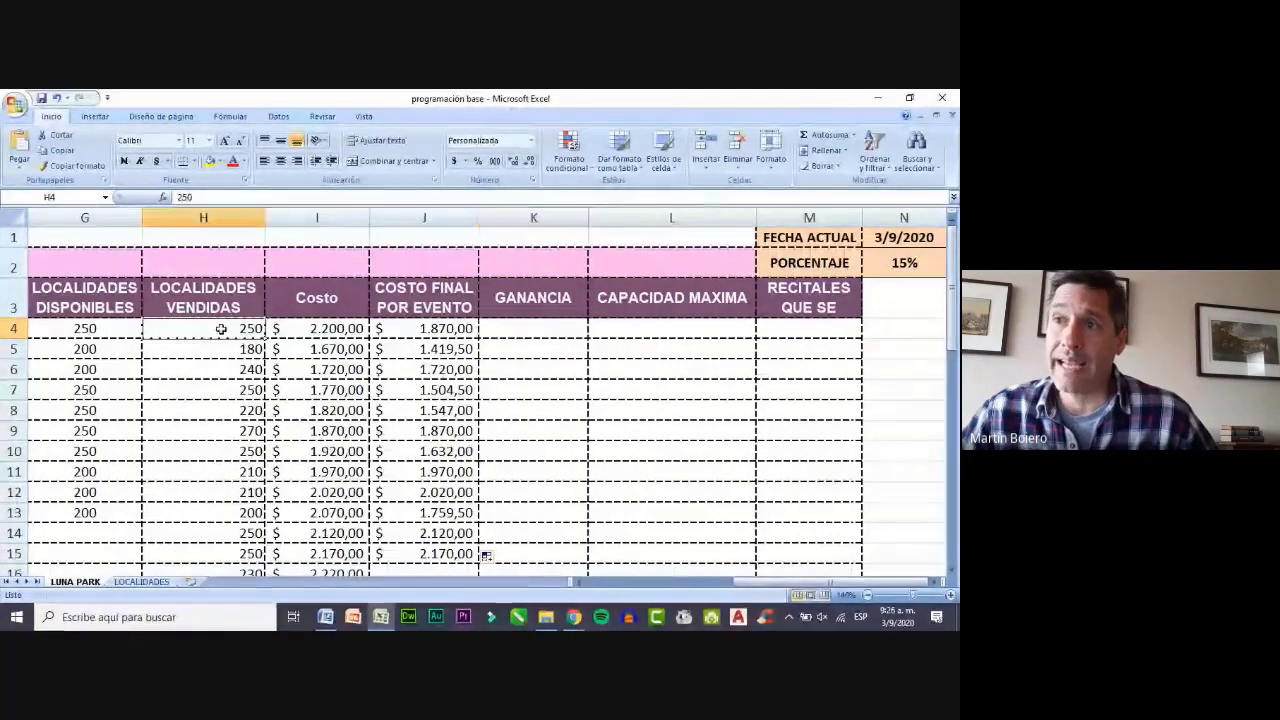
click(434, 331)
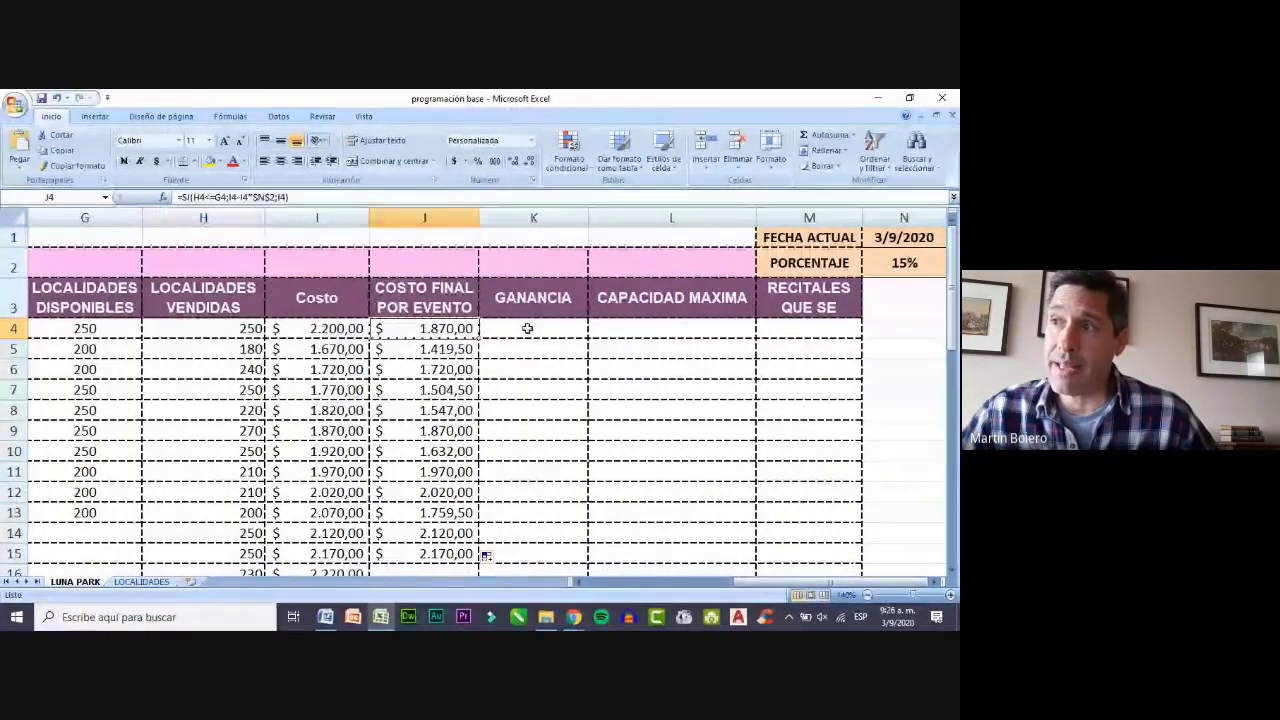
click(527, 328)
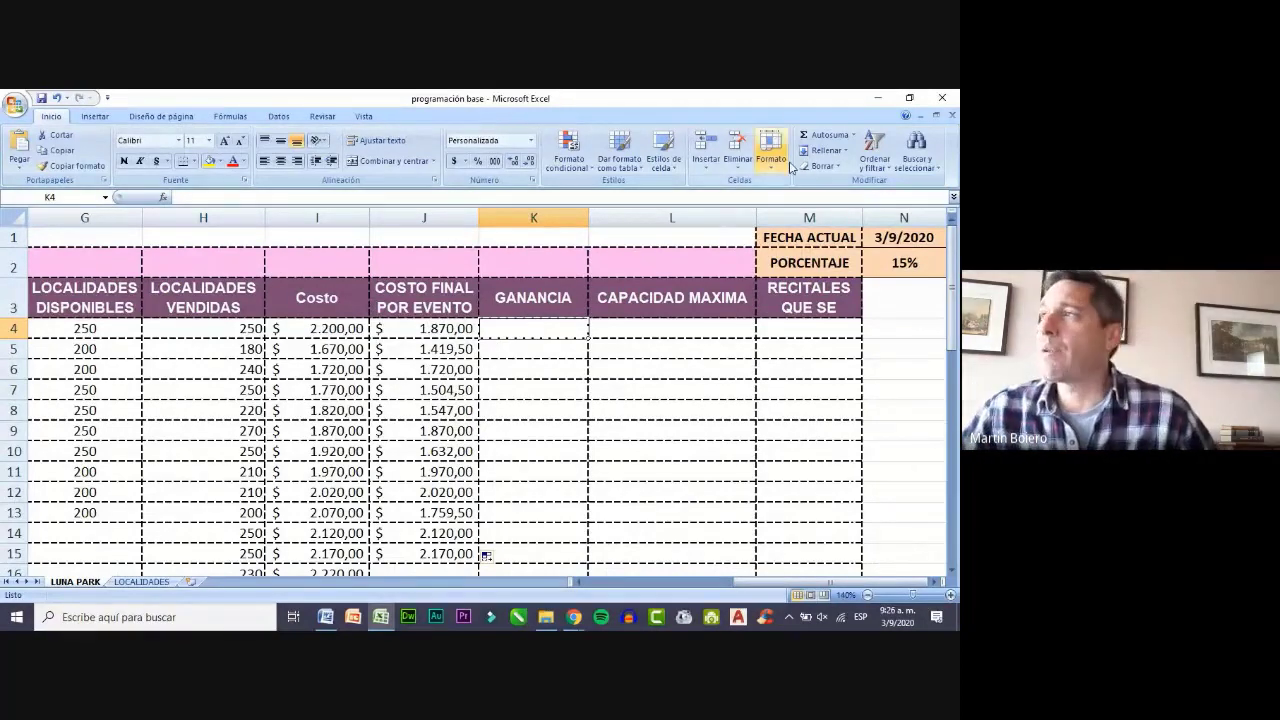
- Return to the Consignas document in Word and read task 5 on column L, marking the legend "Localidades excedidas"
click(876, 99)
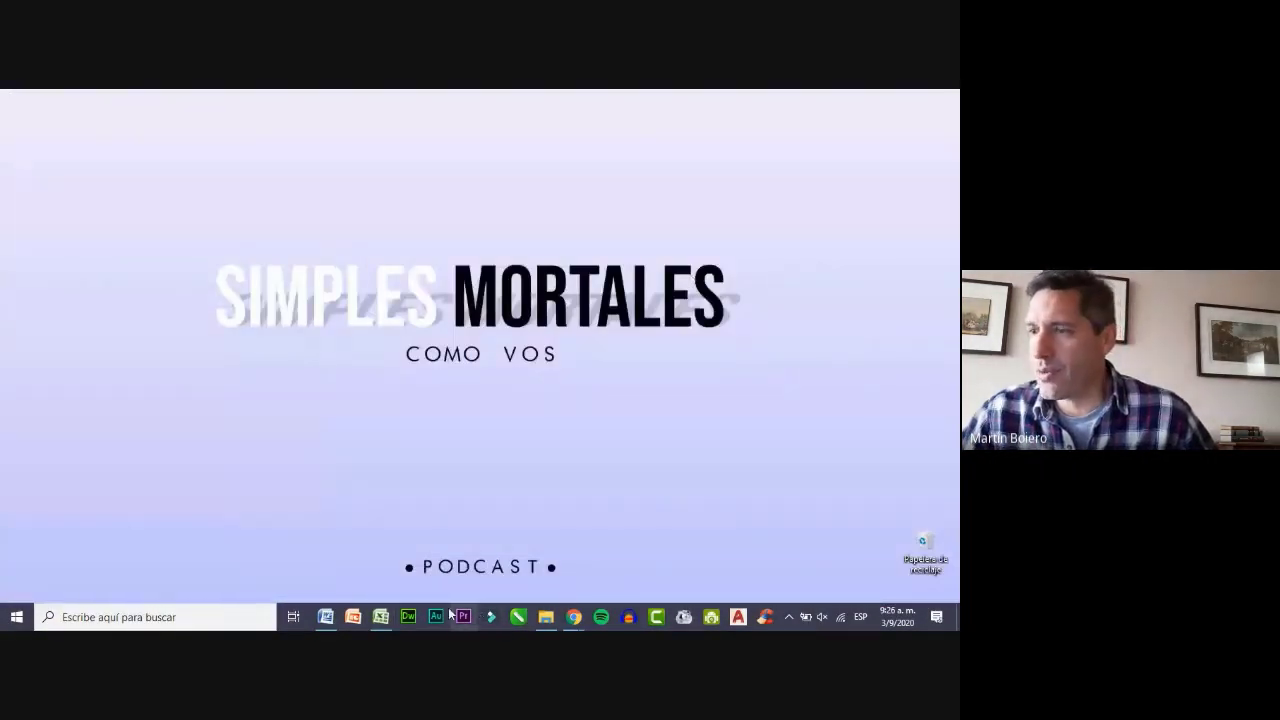
click(380, 617)
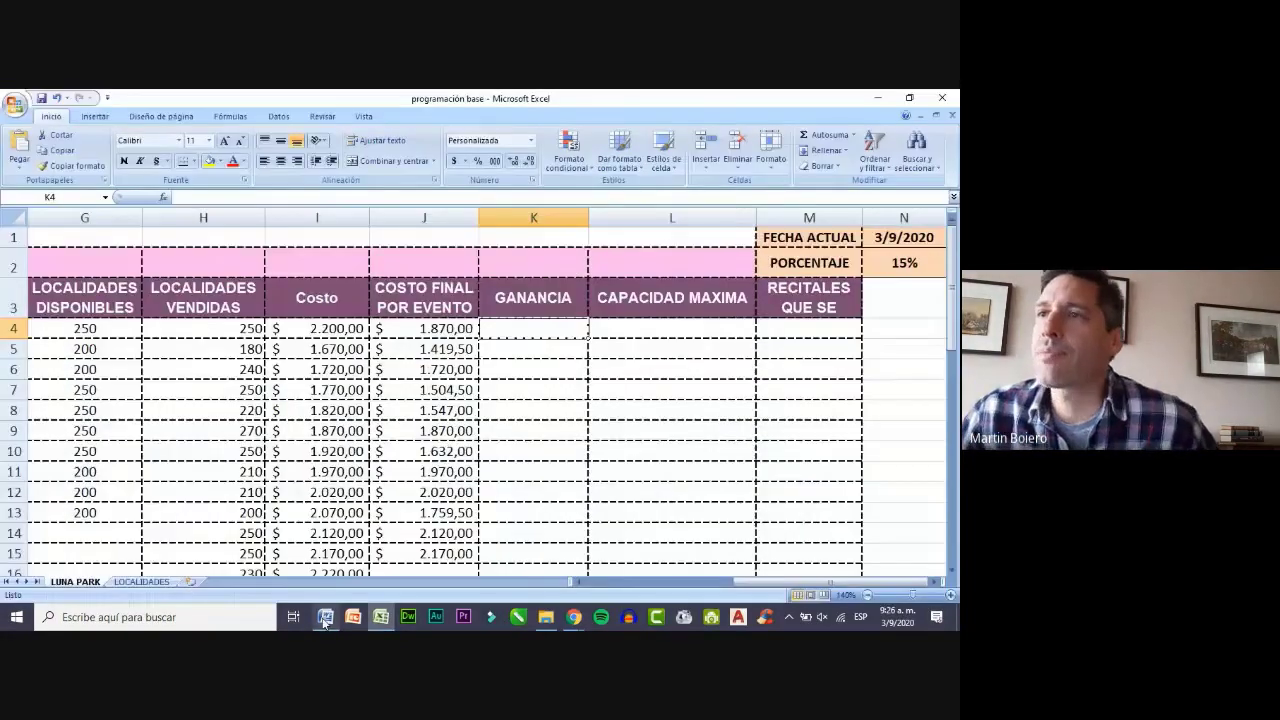
click(325, 617)
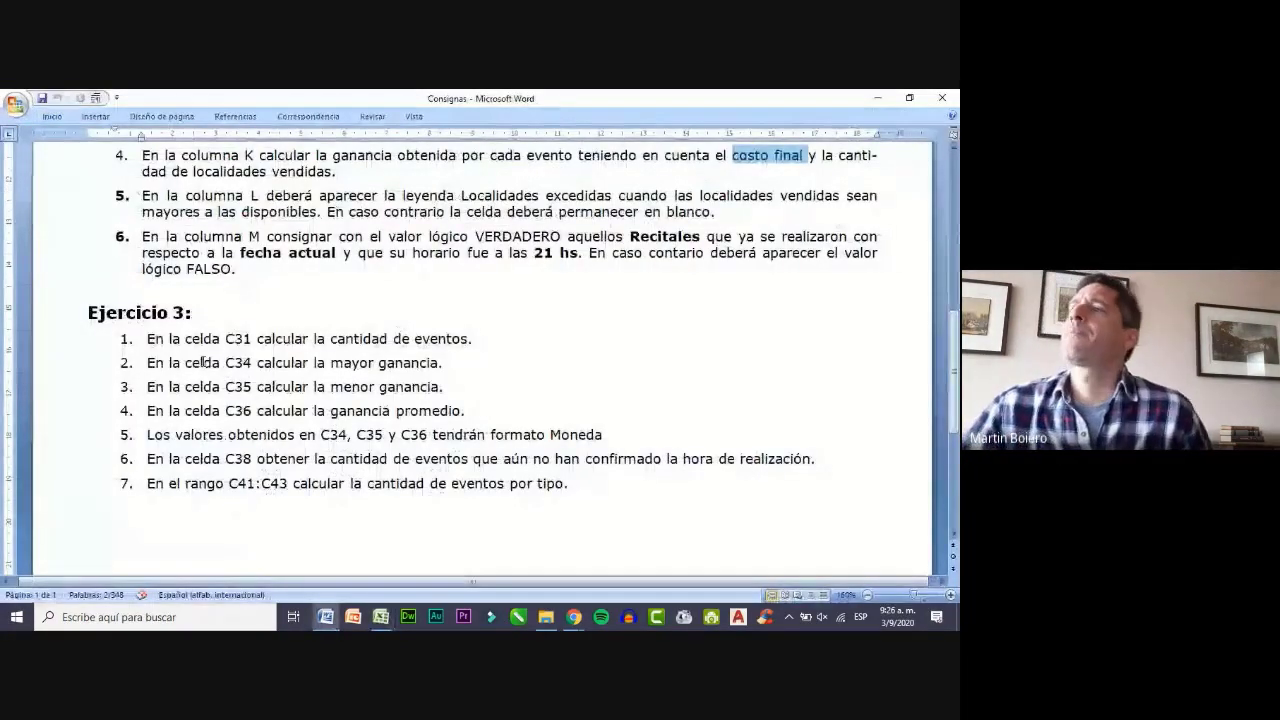
click(226, 288)
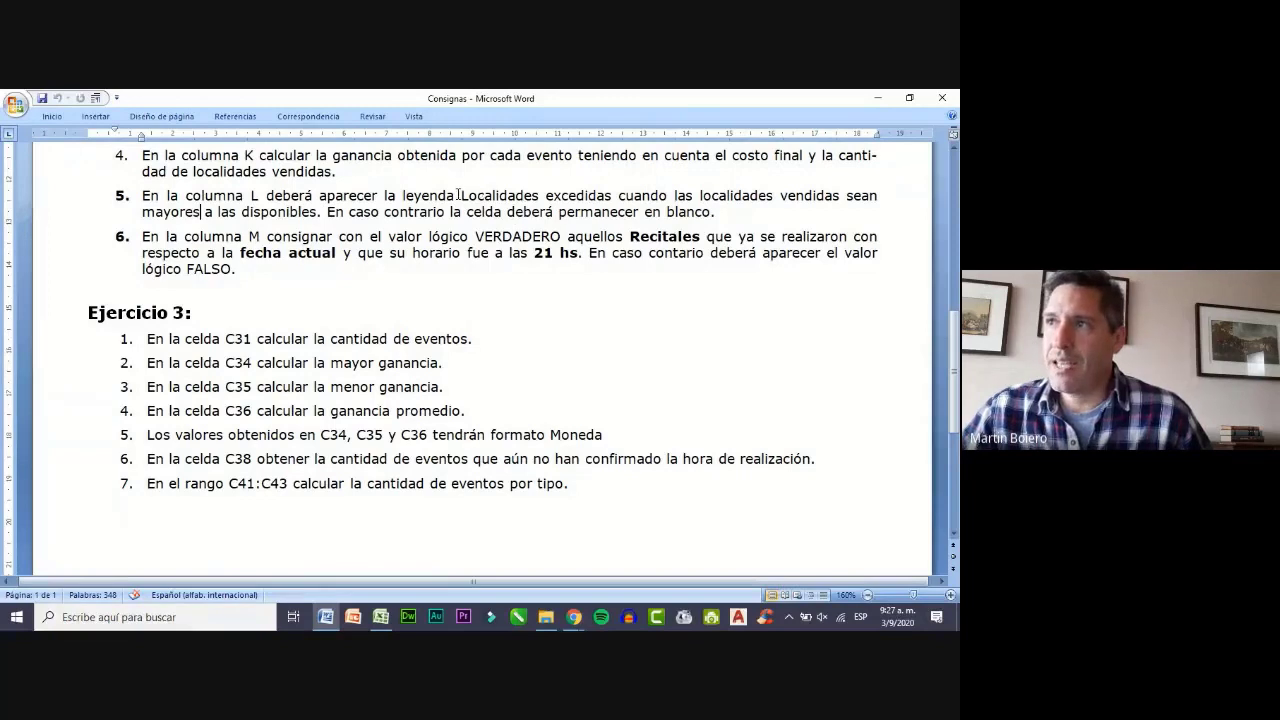
drag(462, 195, 600, 196)
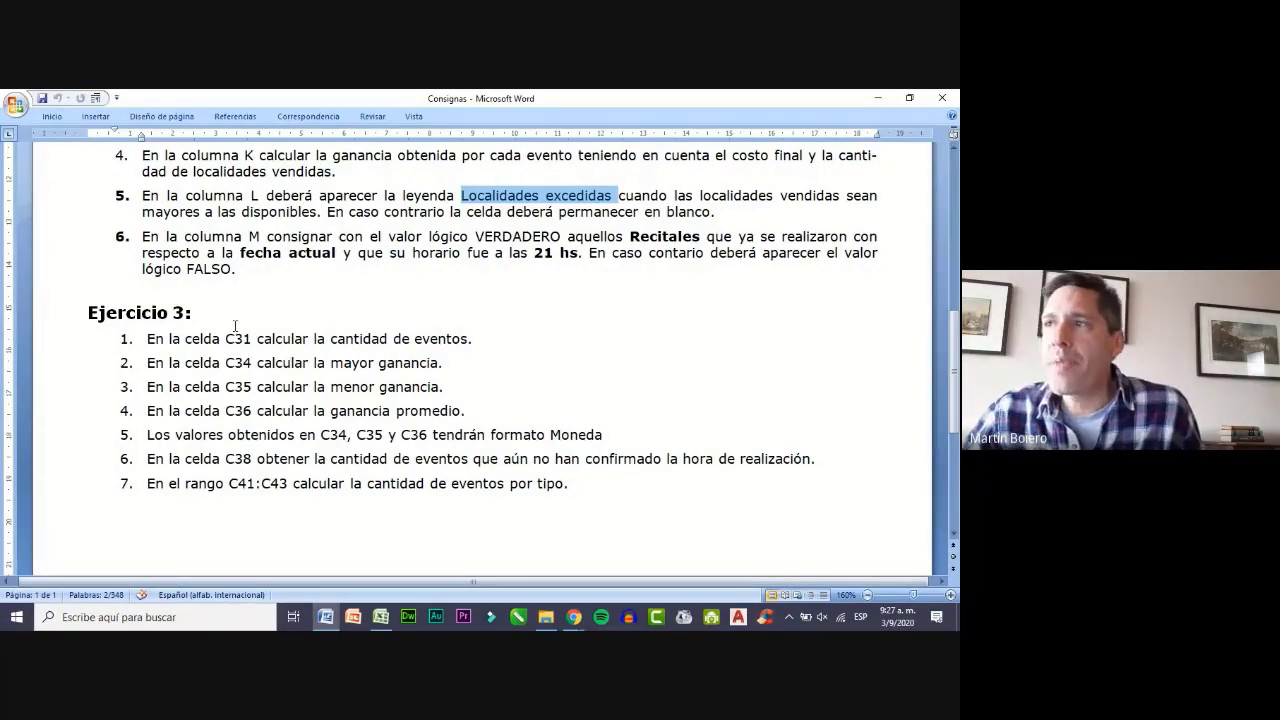
click(263, 212)
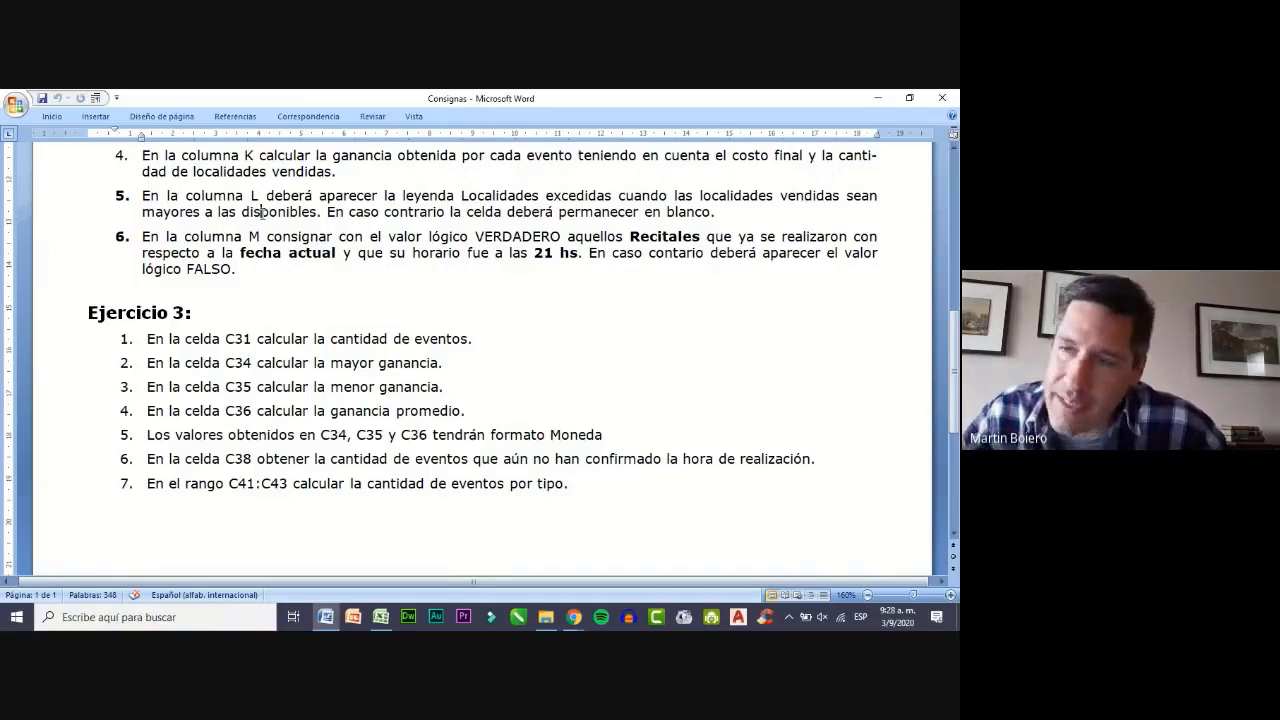
- Switch to the Excel workbook and start an SI formula in L4 that tests whether sold seats exceed available seats, H4>G4
click(378, 621)
click(625, 333)
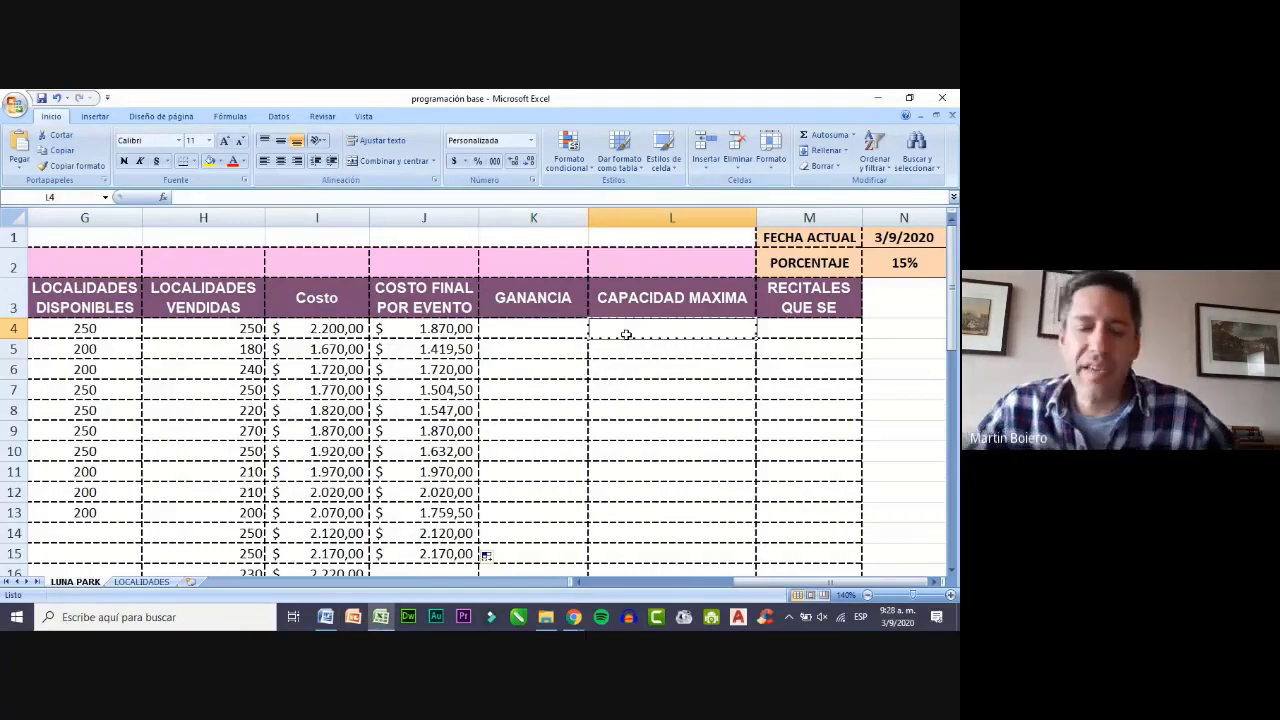
text(=si()
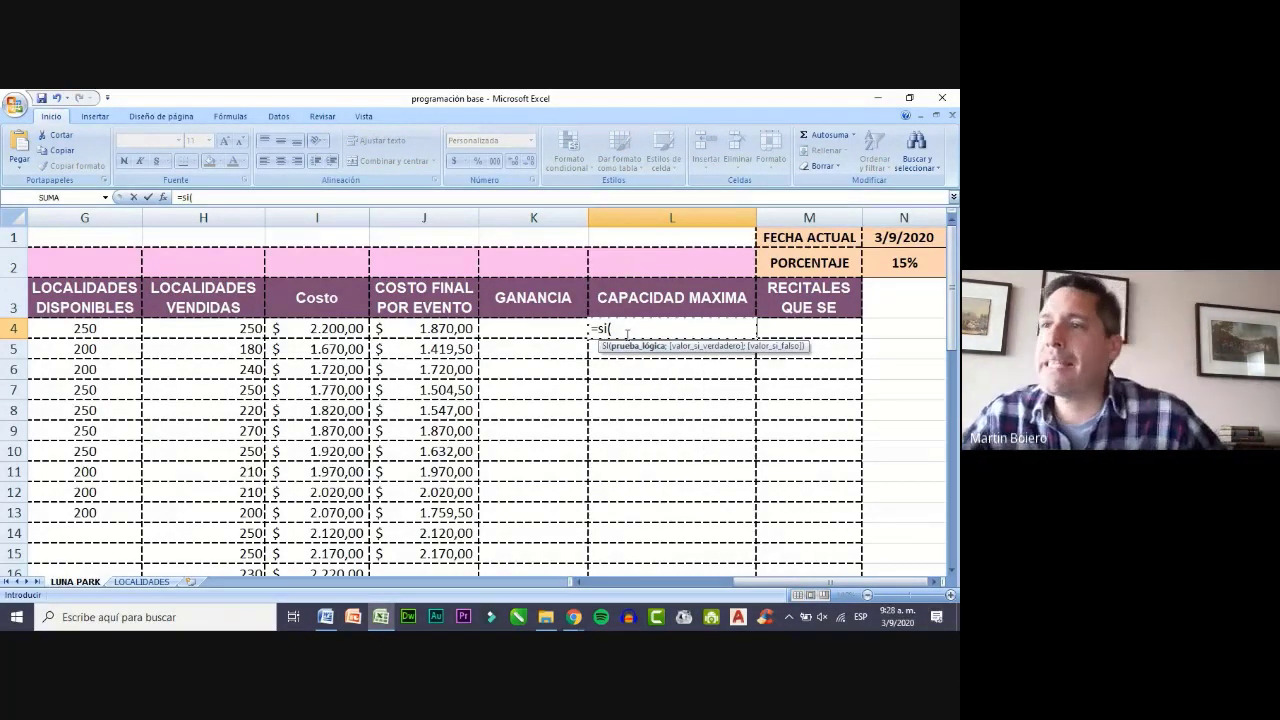
click(203, 332)
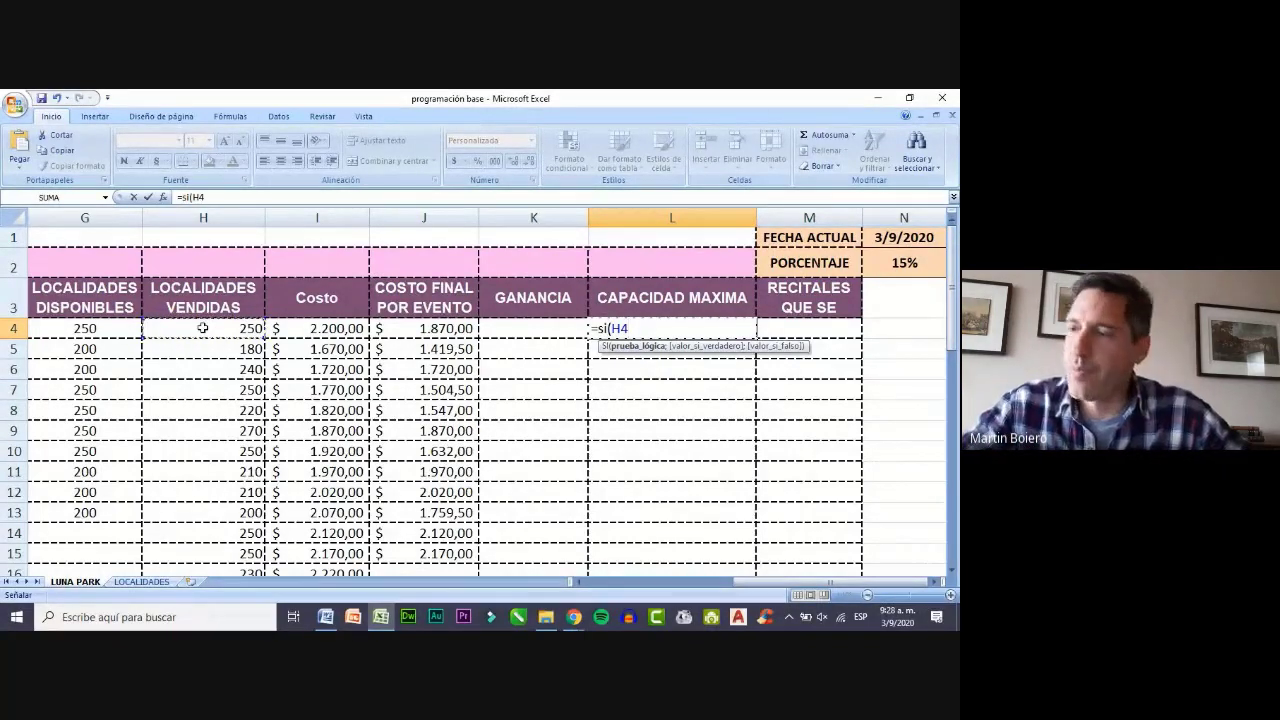
text(>)
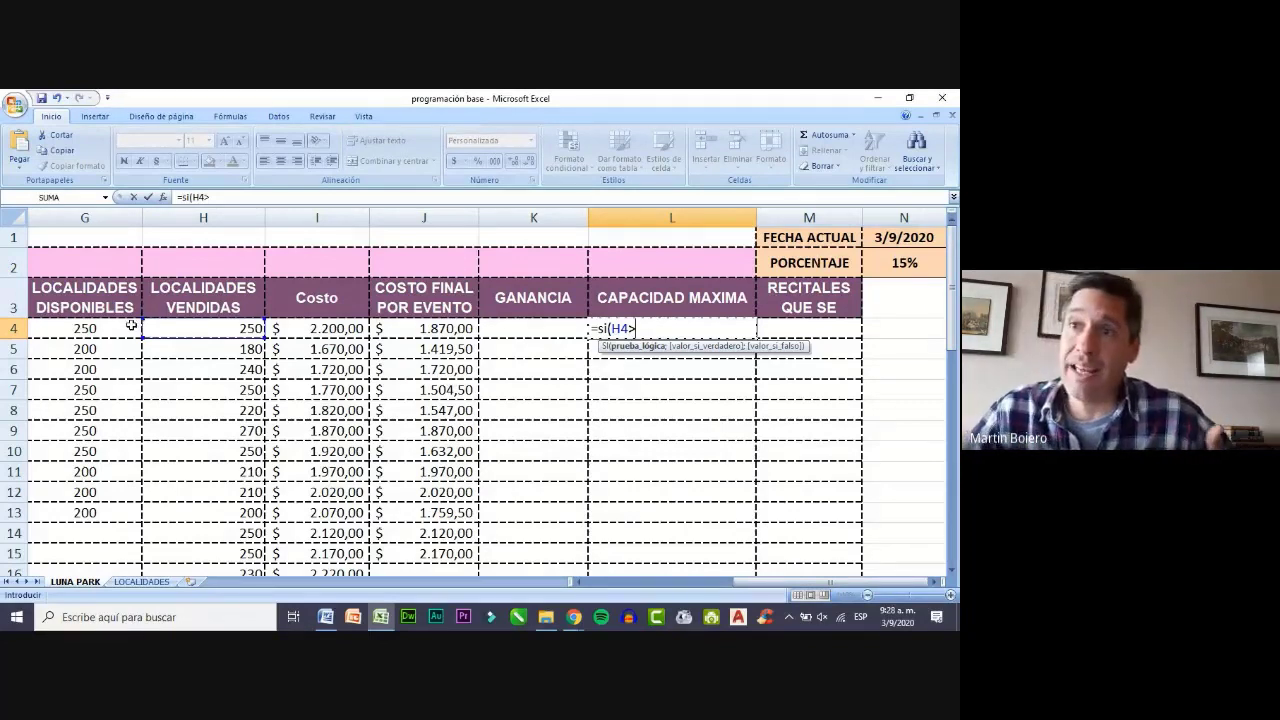
click(121, 328)
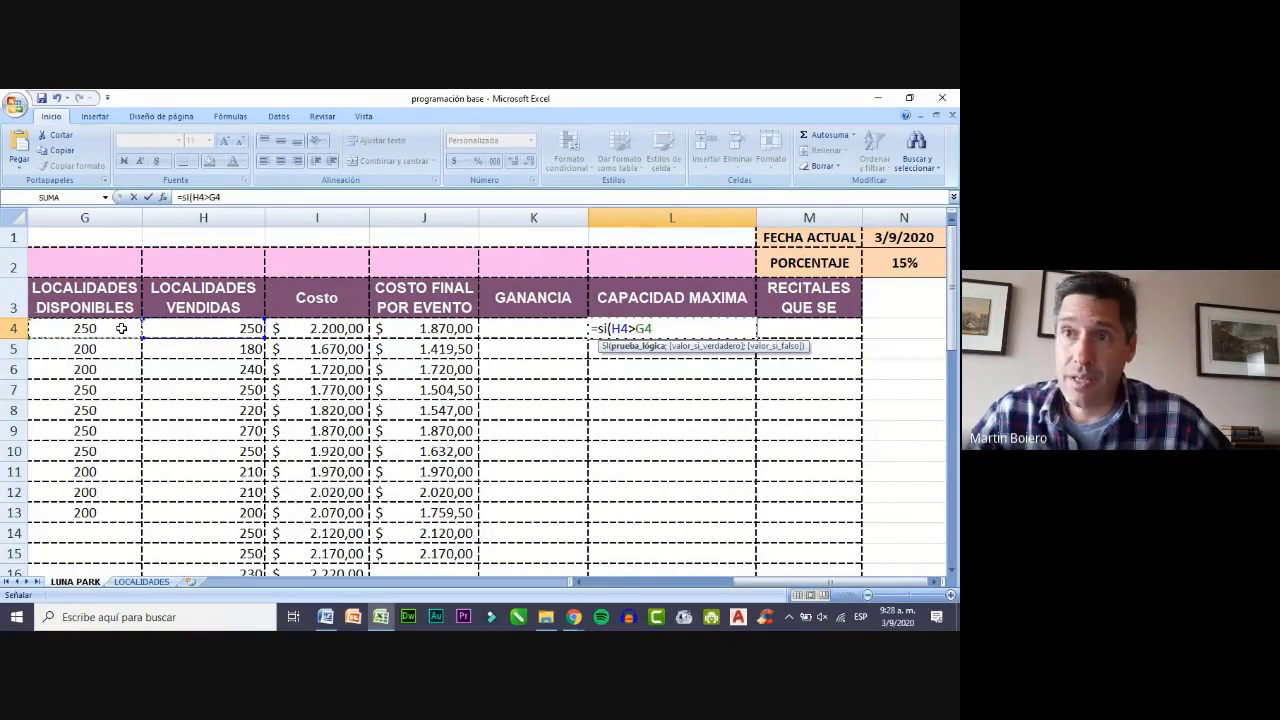
text(;)
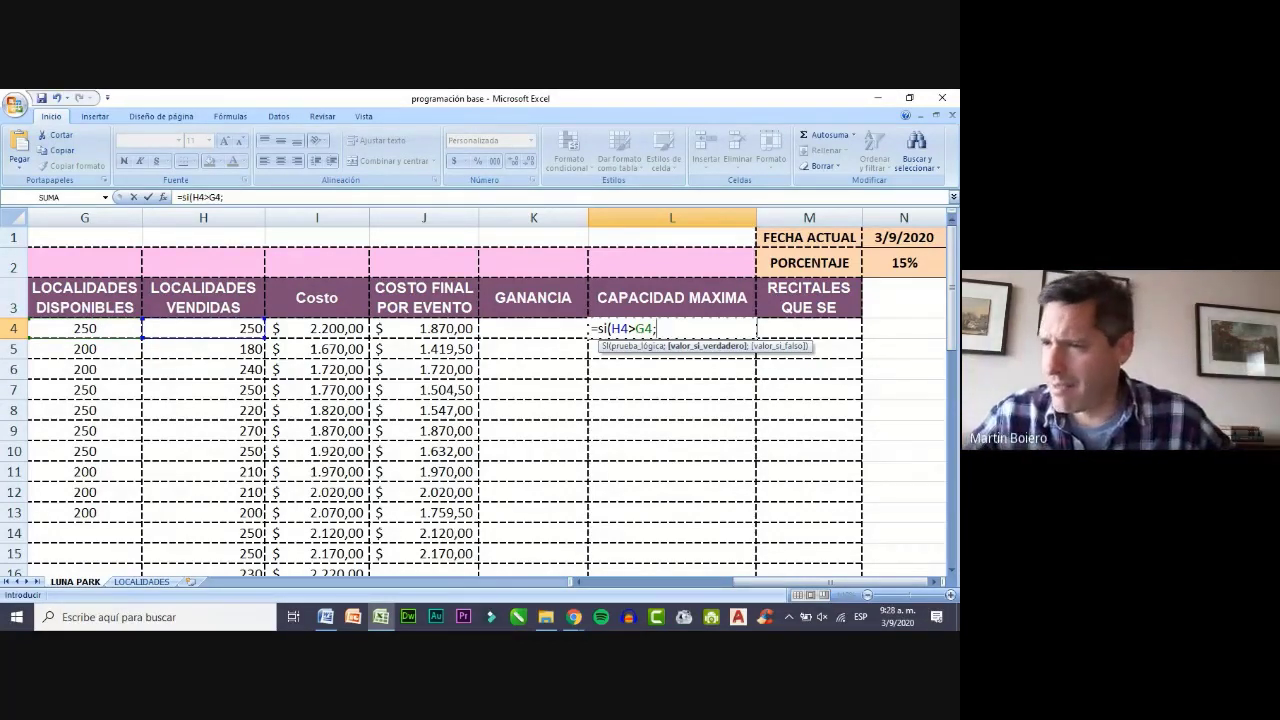
- Recheck the legend in the Consignas document and give the L4 formula the text "Localidades excedida" as its true value
click(326, 617)
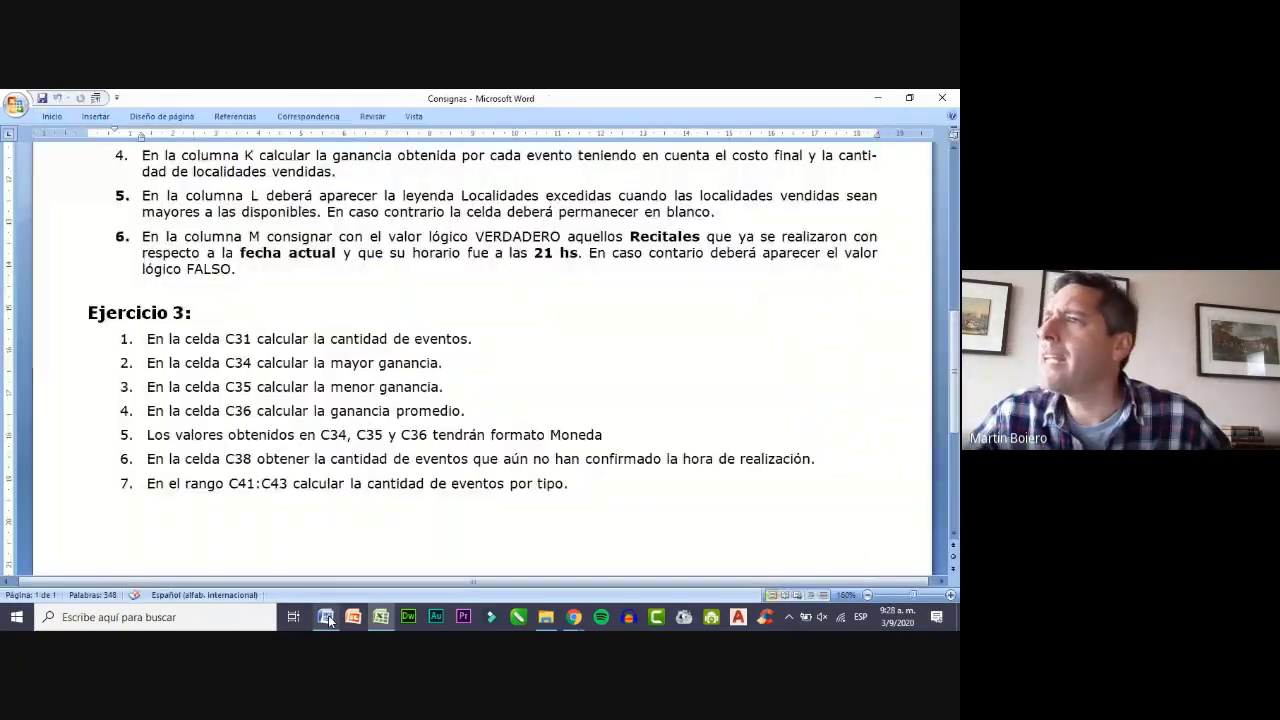
click(326, 617)
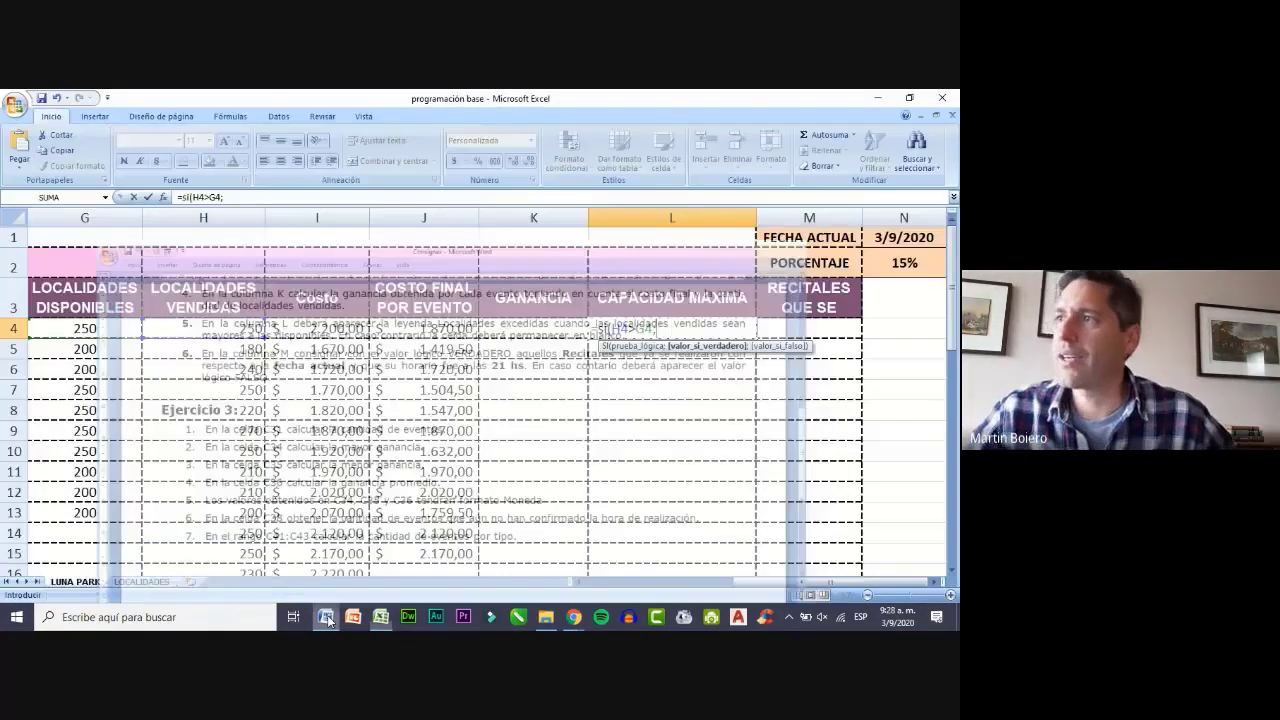
text(")
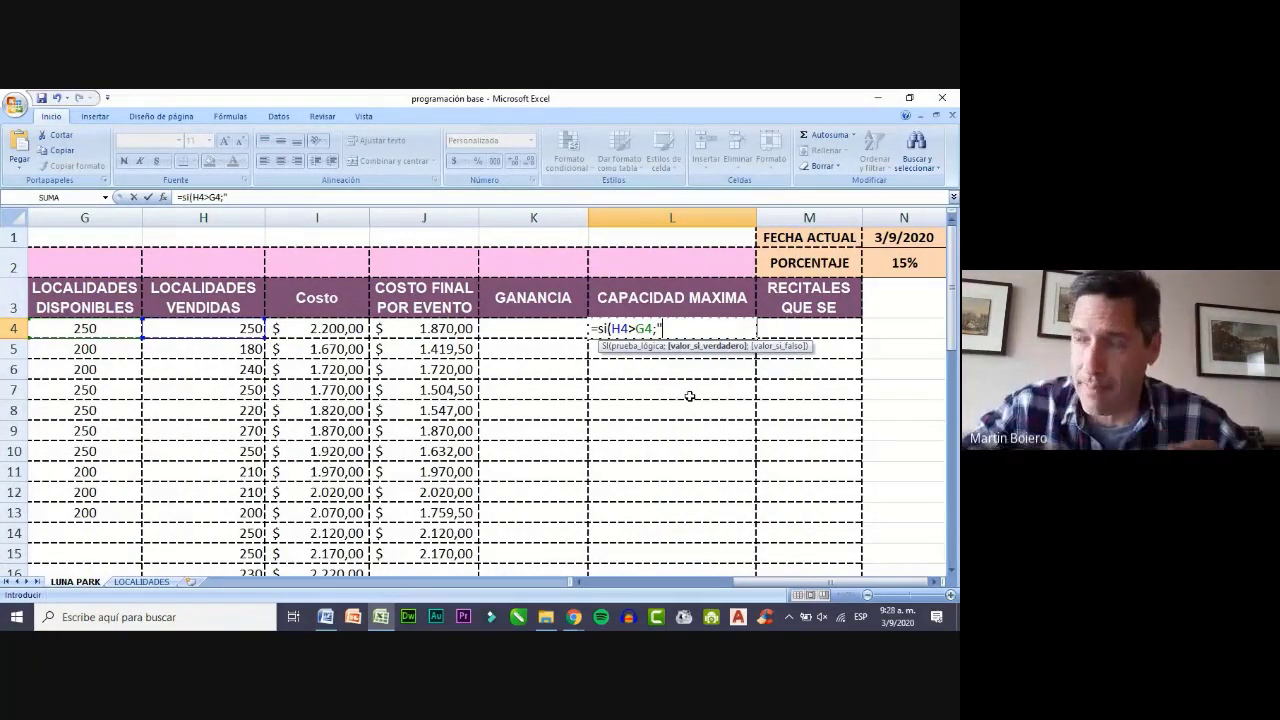
text(Loc)
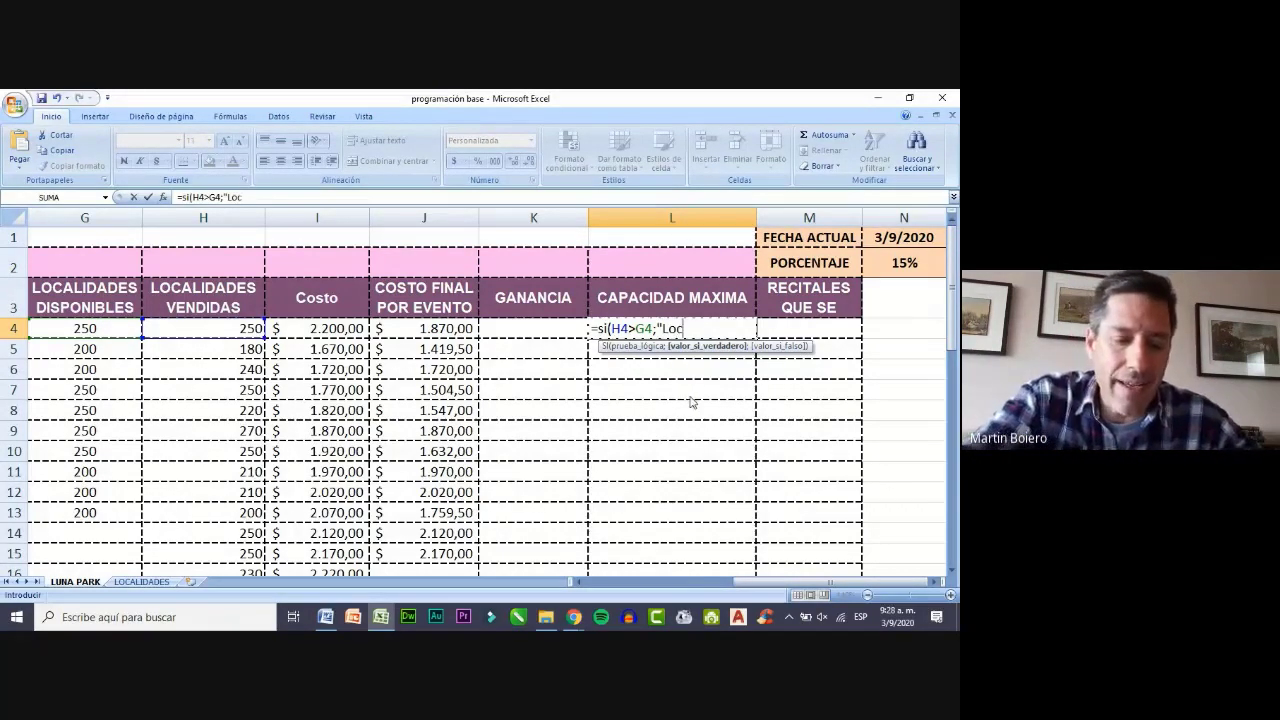
text(alidades)
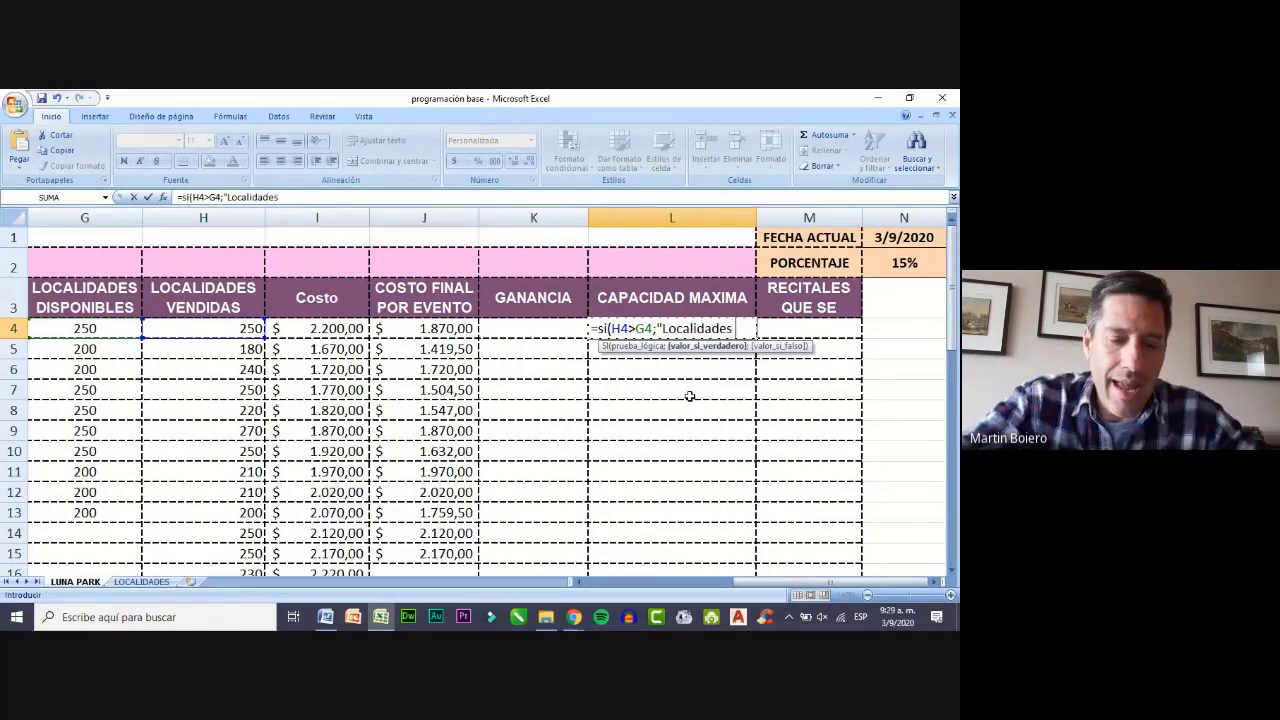
text( exced)
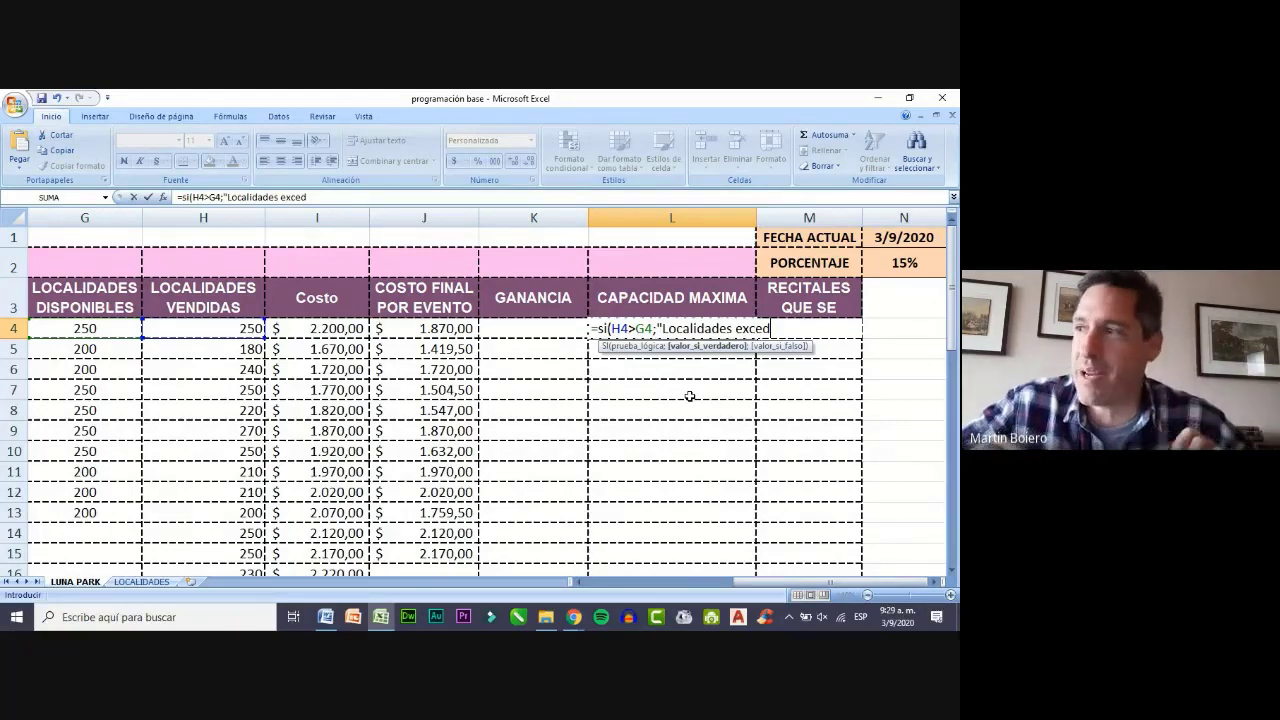
text(ida)
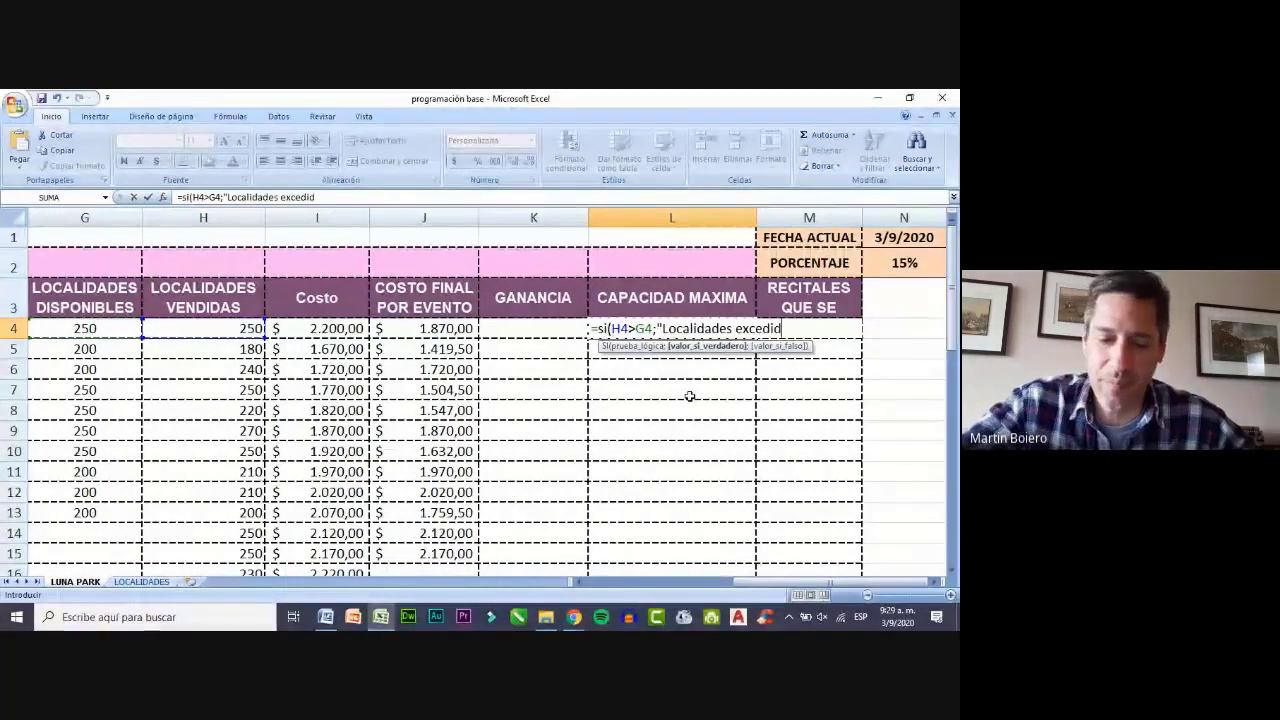
text(")
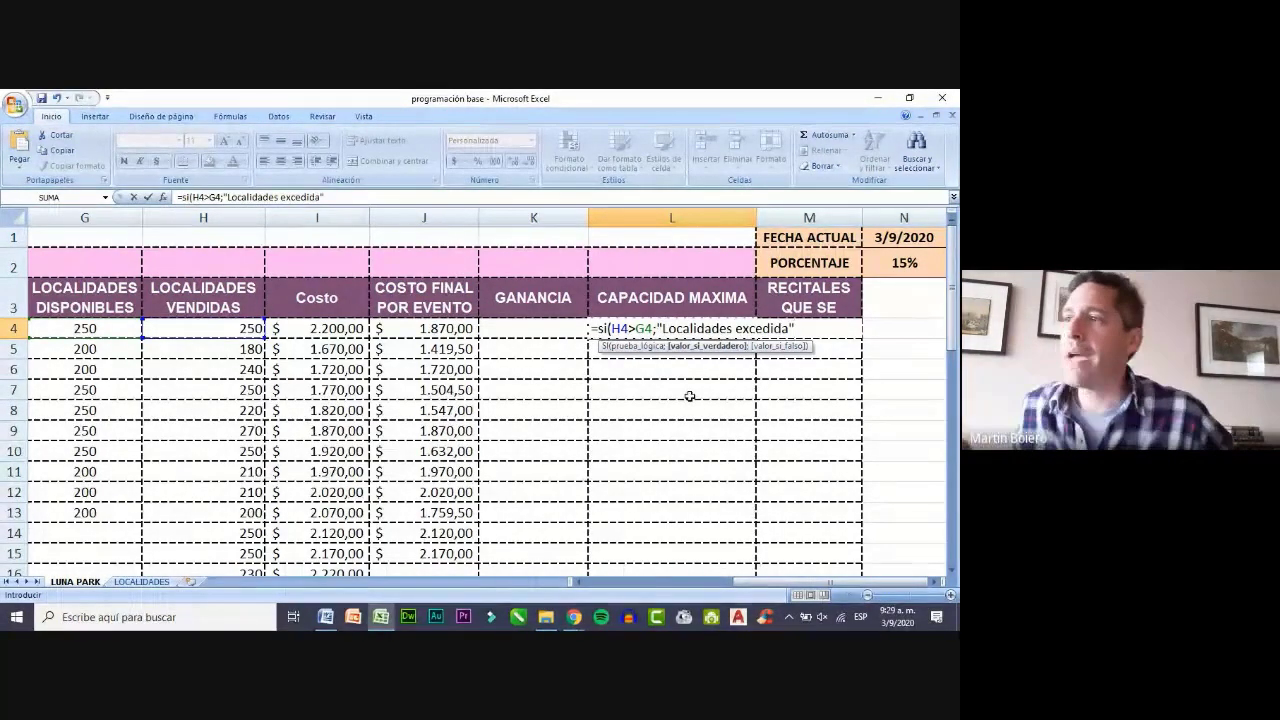
- Use empty text "" as the false value of the L4 formula, close it and enter it
text(;)
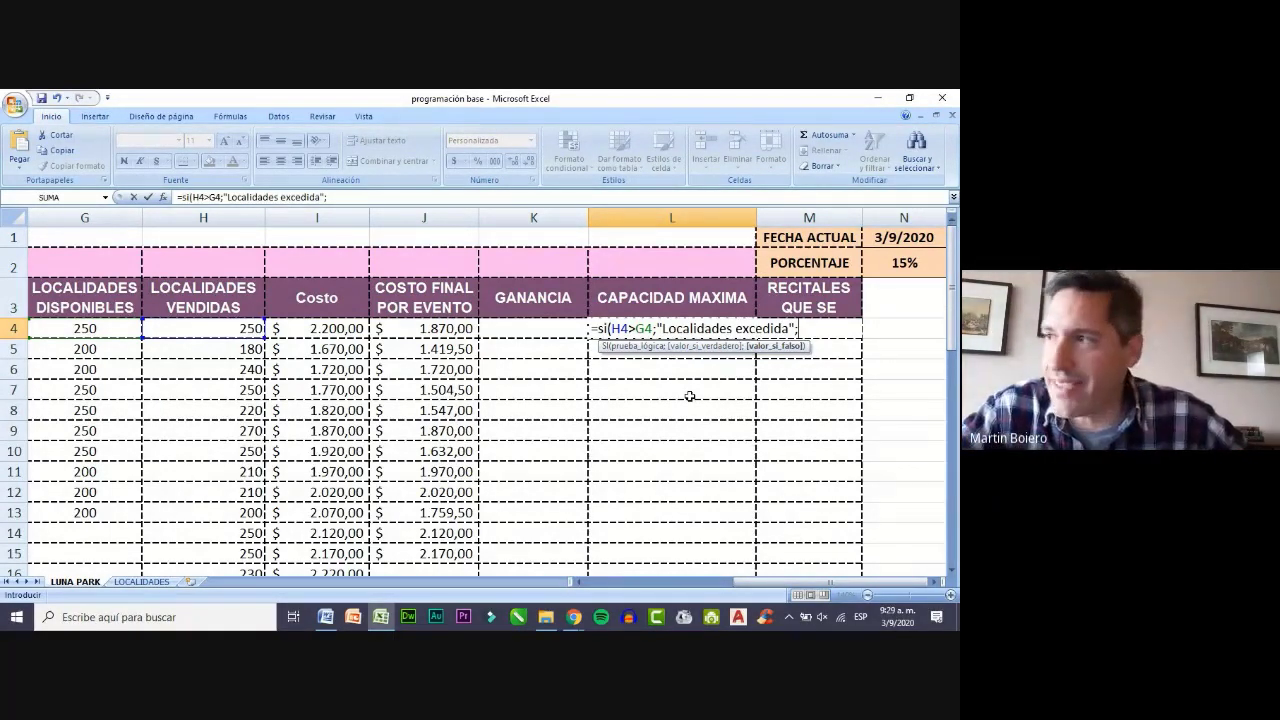
text(")
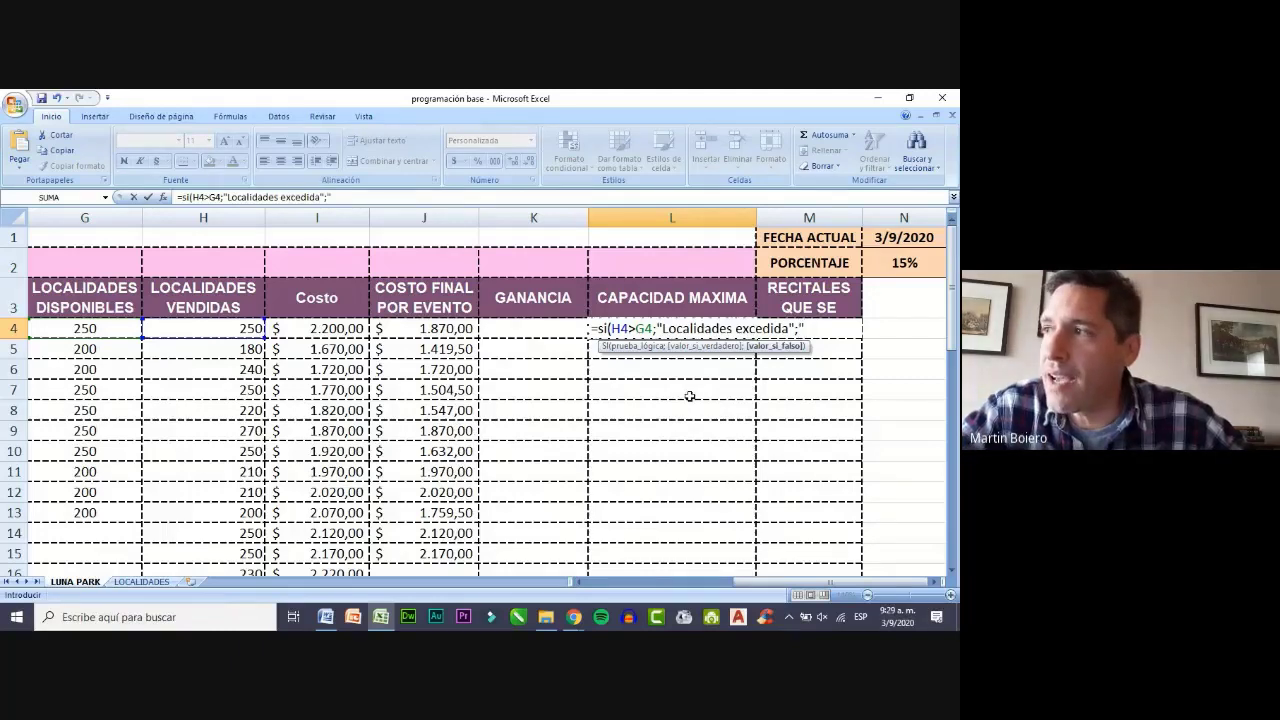
text("))
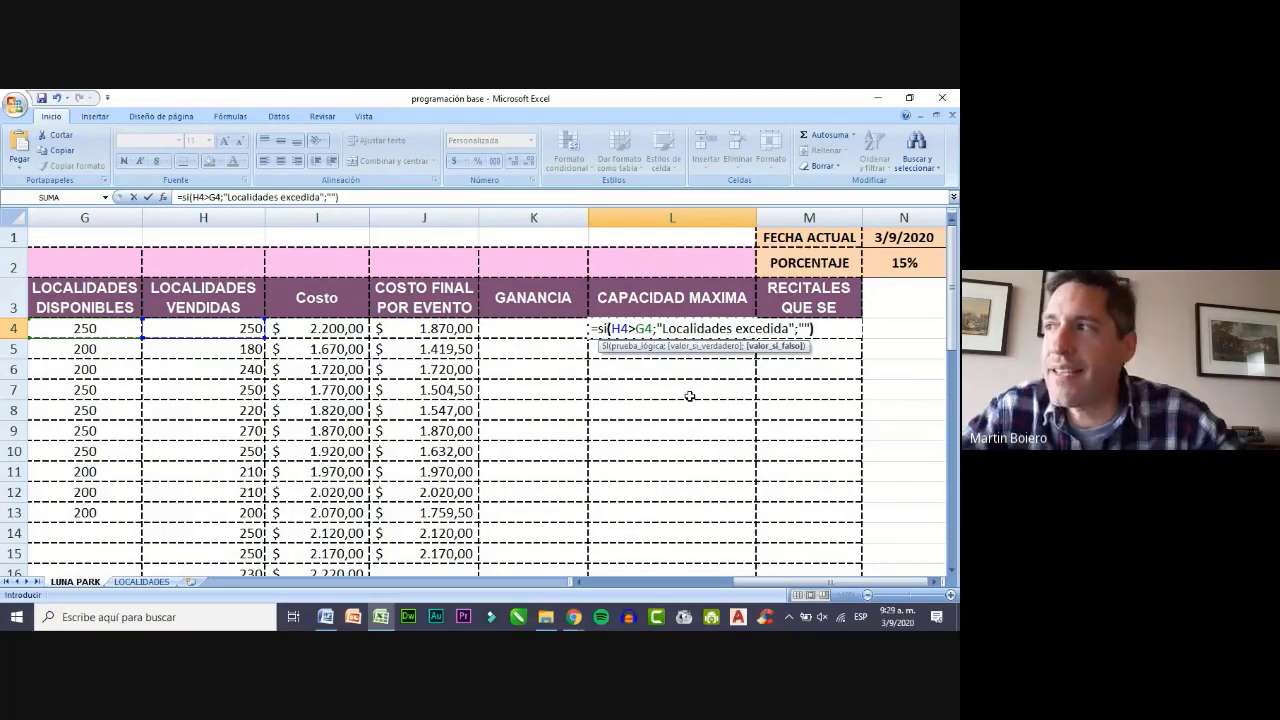
click(803, 329)
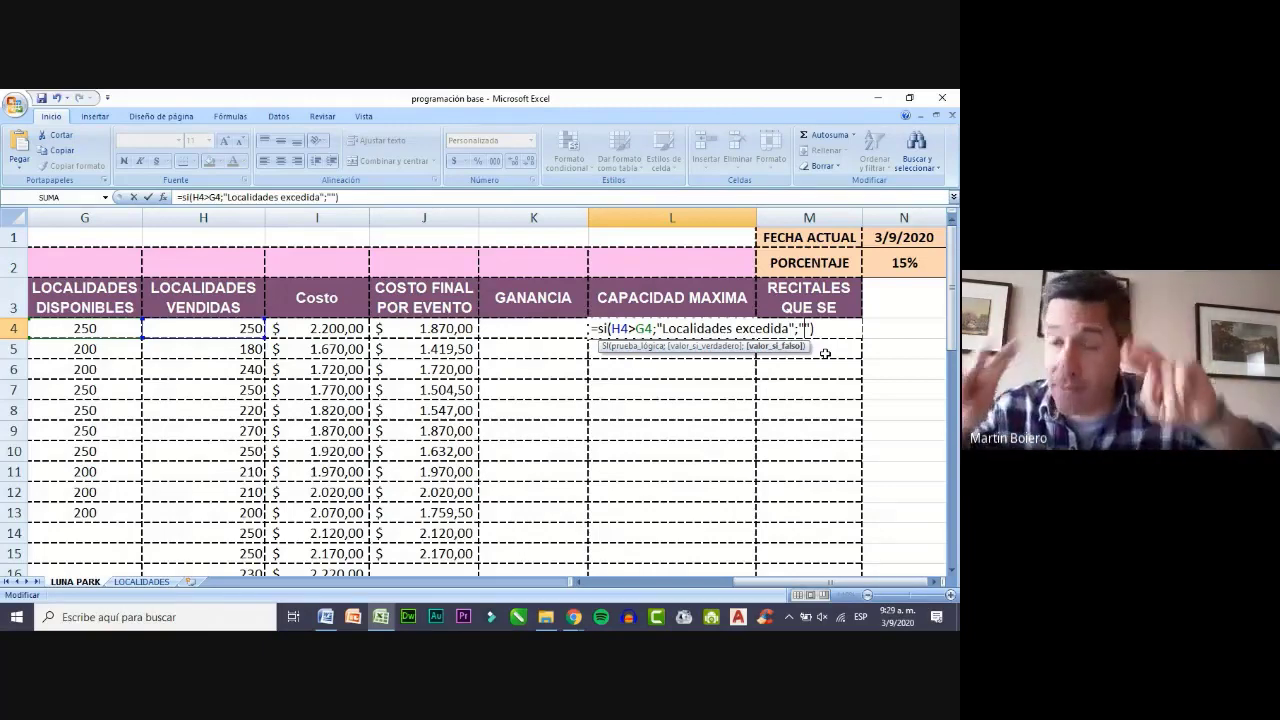
key(Return)
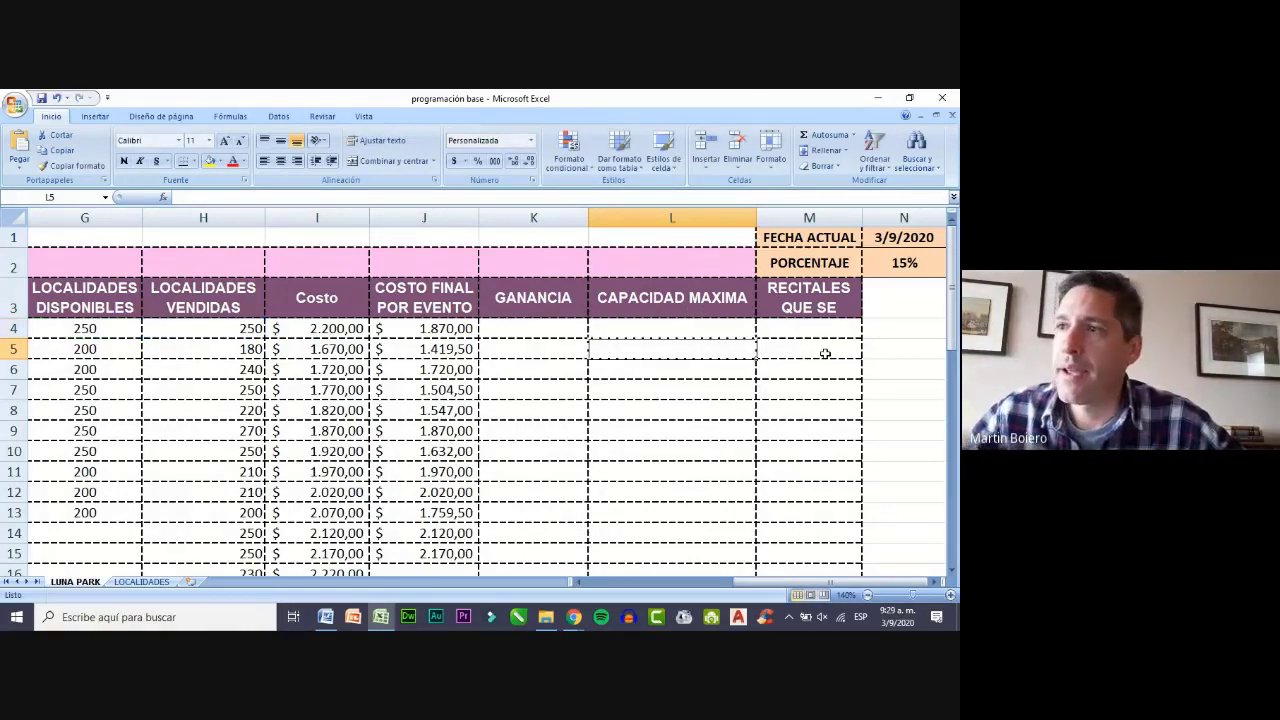
- Fill the L4 formula down to L11, check row 6 against H6 and G6, and review the formula in L4
click(634, 331)
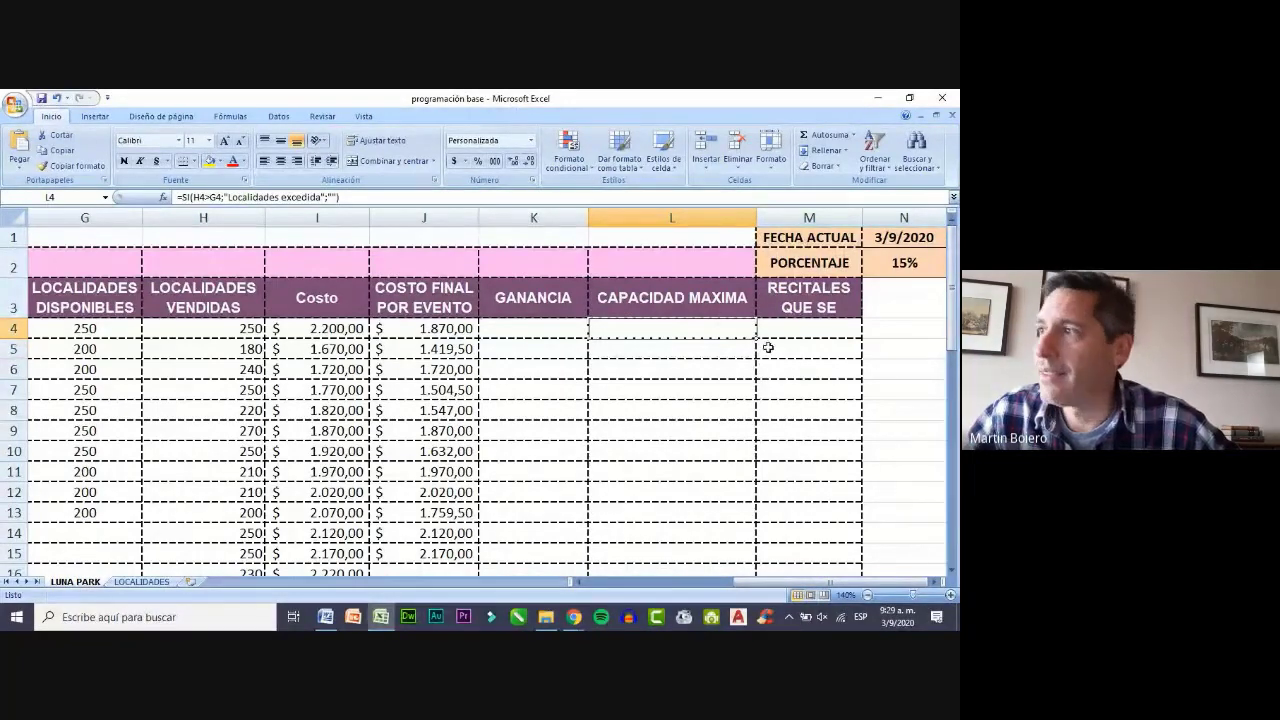
drag(756, 338, 756, 482)
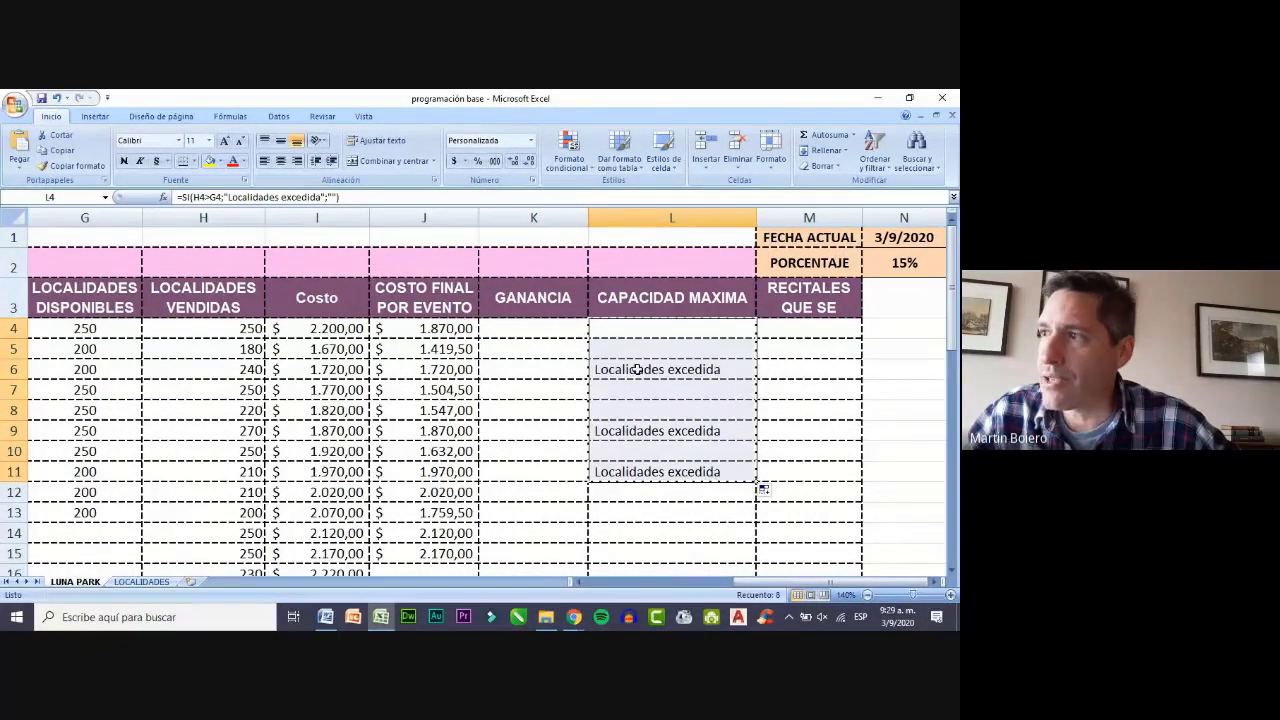
click(633, 367)
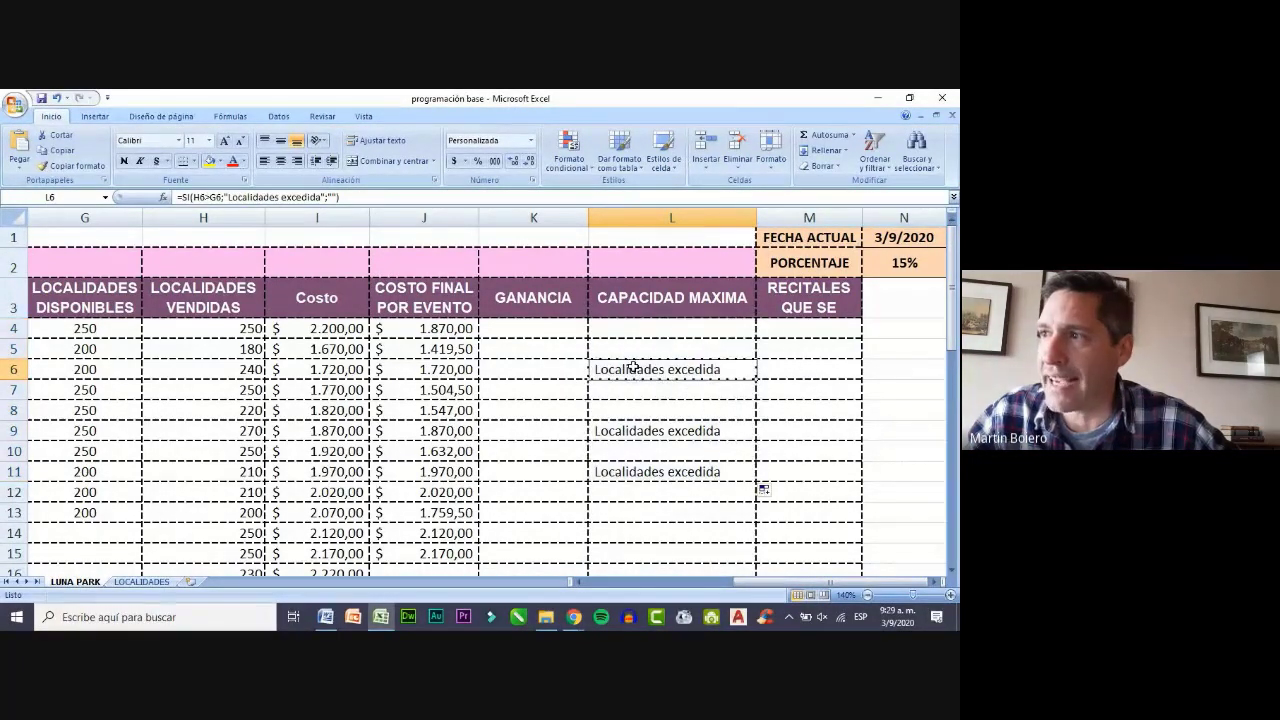
click(237, 373)
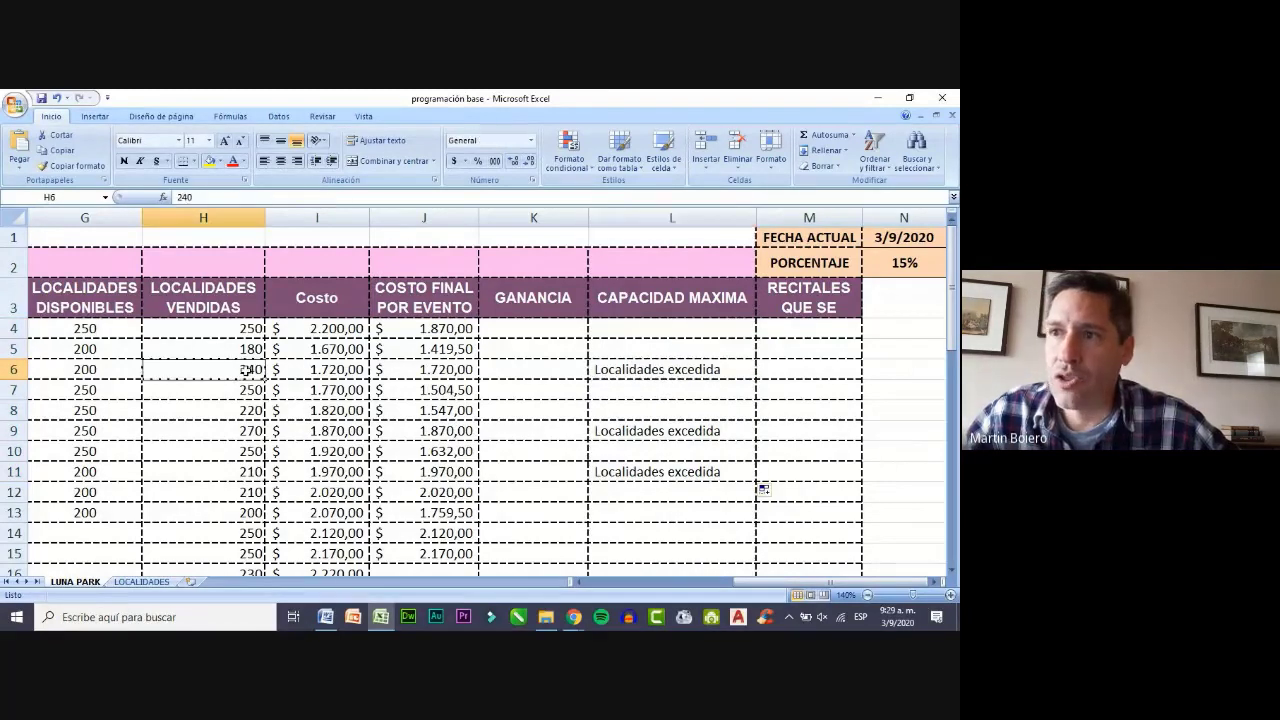
click(102, 372)
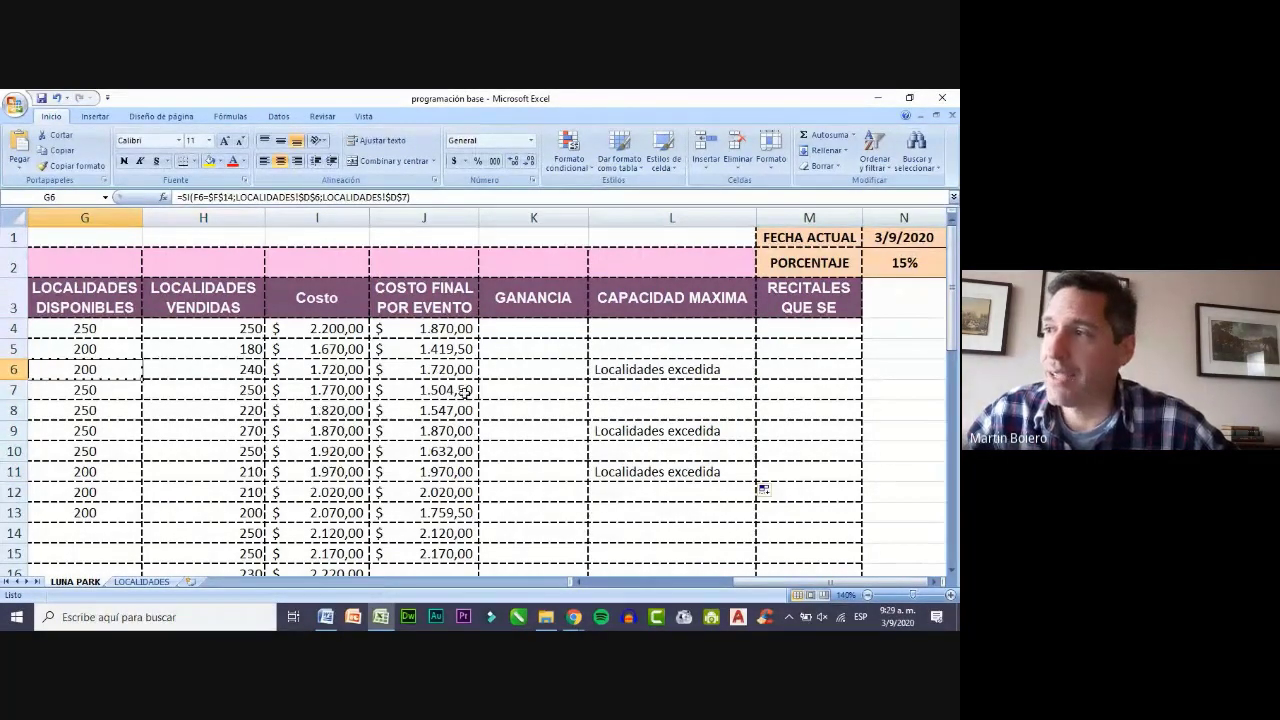
click(639, 369)
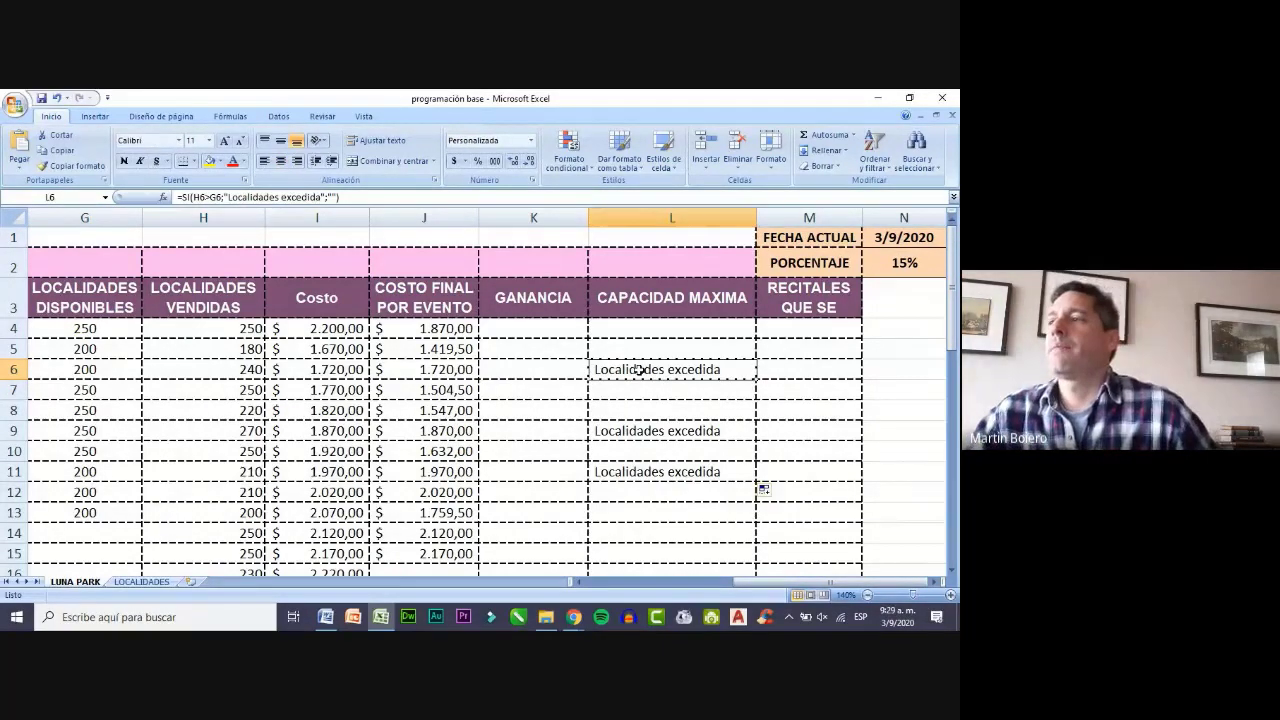
double_click(683, 322)
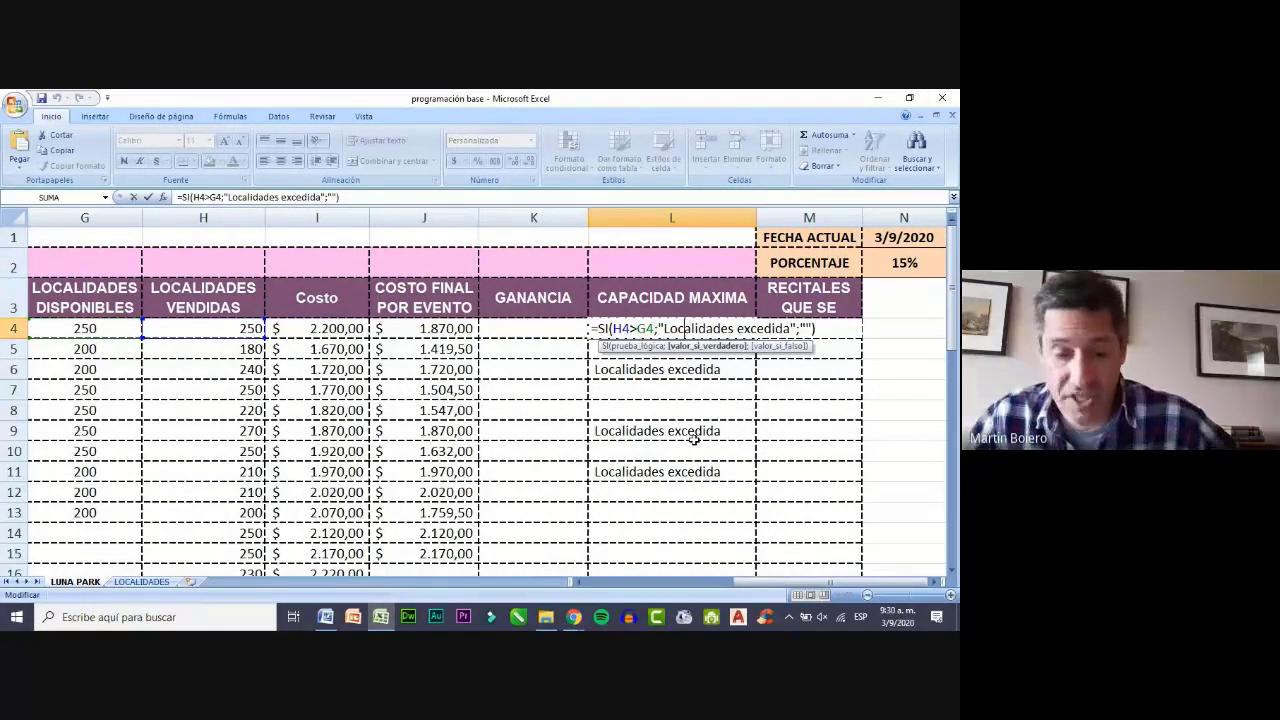
key(Return)
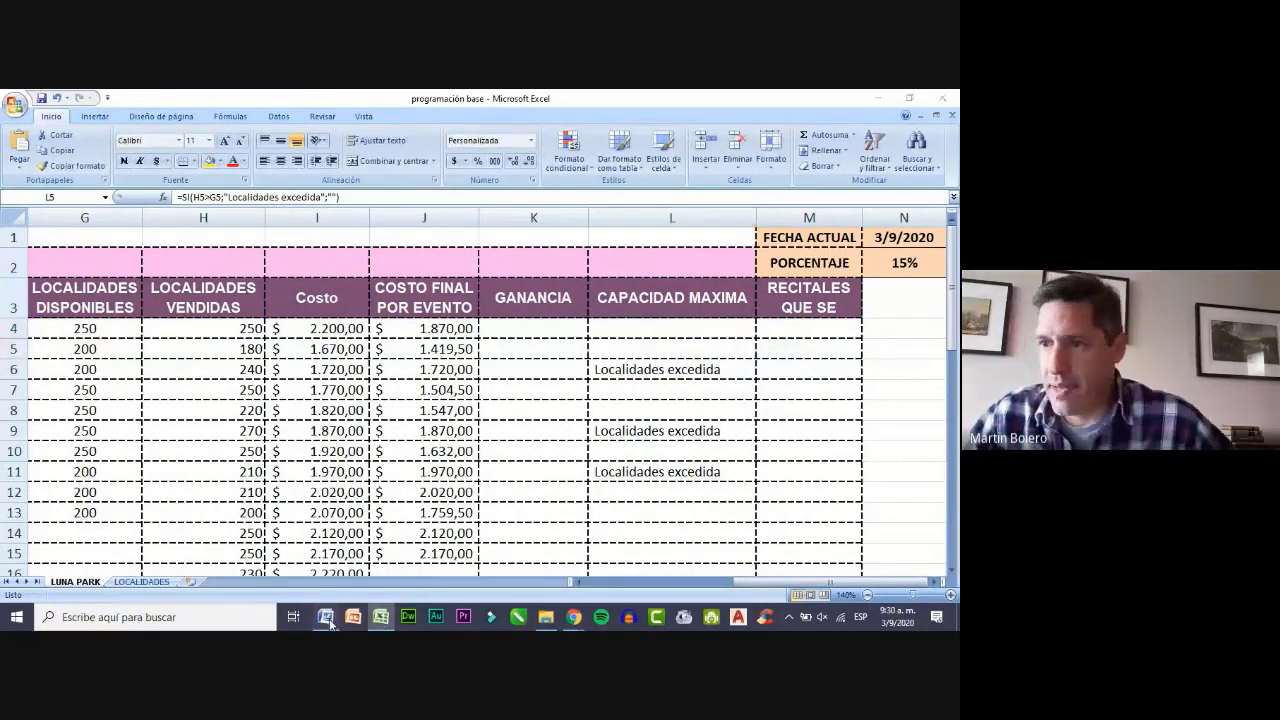
- Switch to the Consignas document in Word, read task 6 on column M marking "VERDADERO", and return to the Excel workbook
click(326, 617)
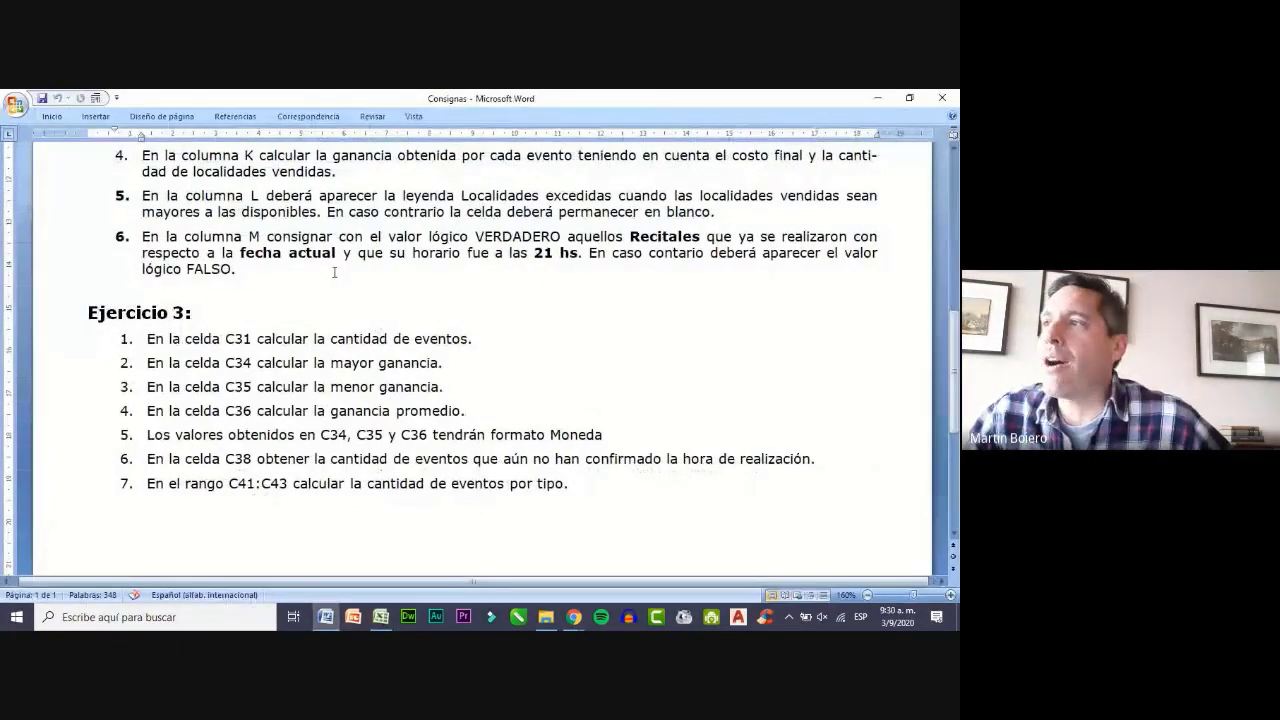
scroll(334, 272, down, 1)
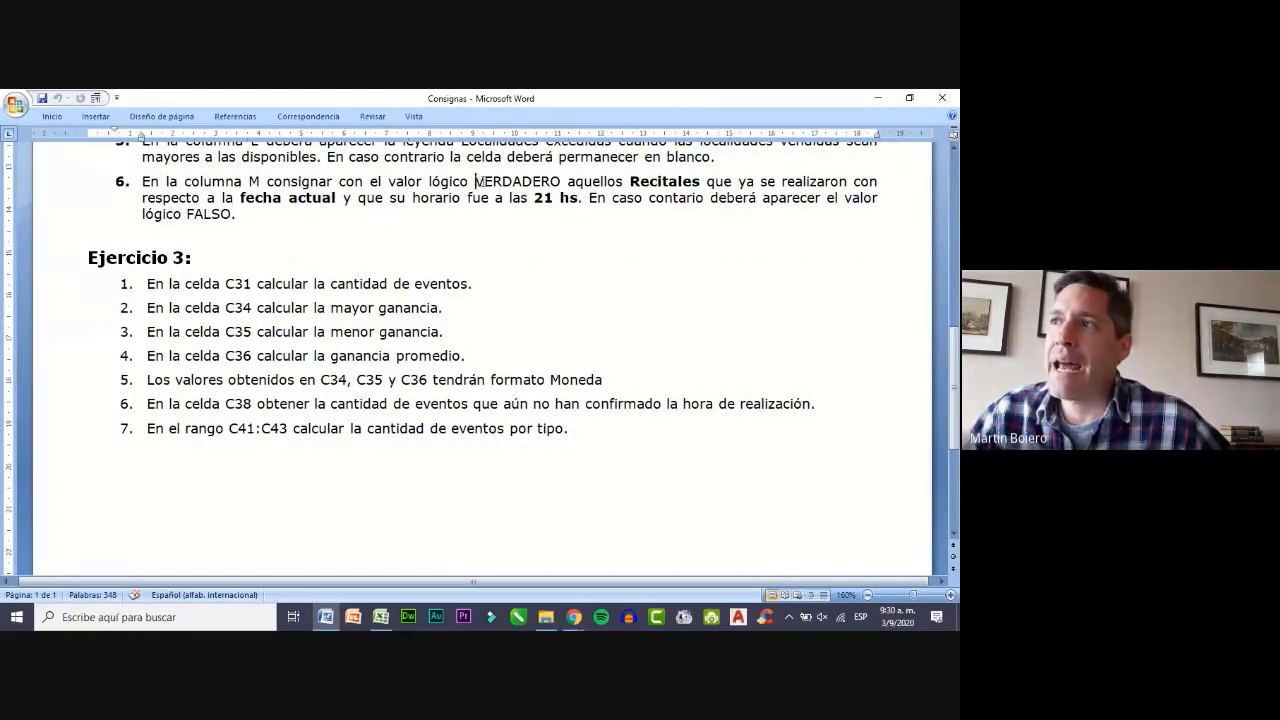
drag(476, 182, 563, 182)
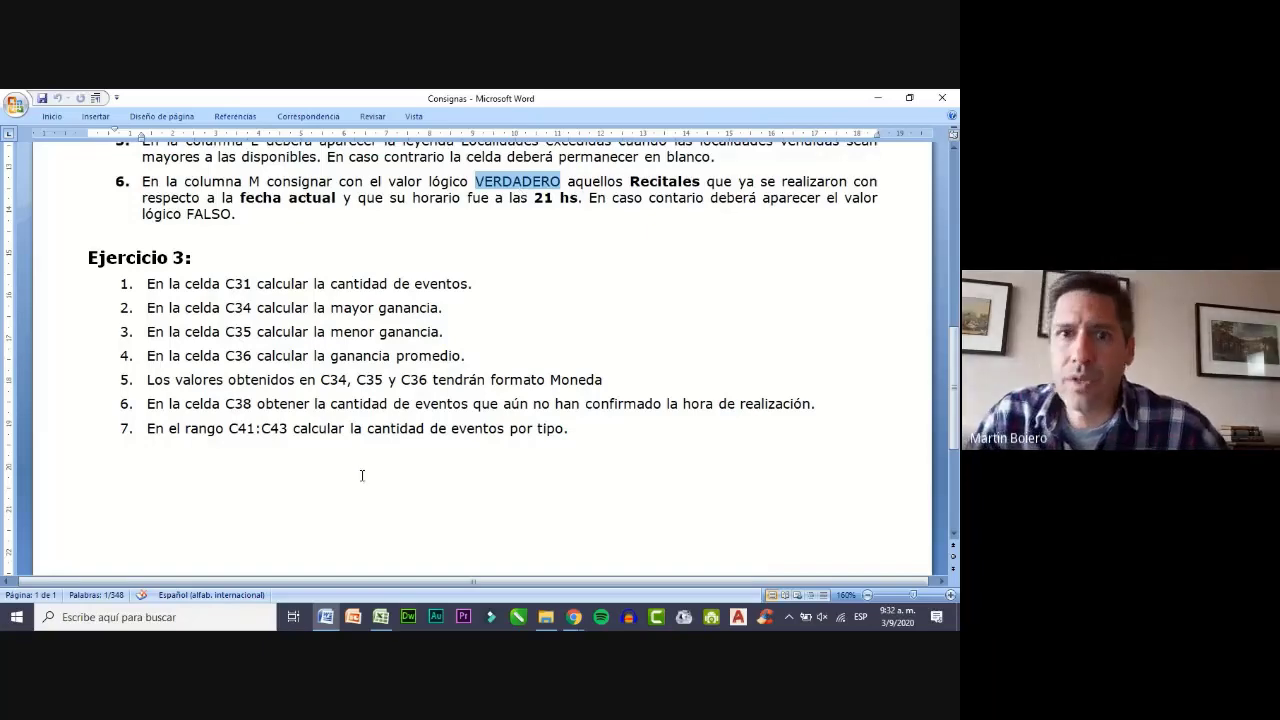
mouse_move(381, 618)
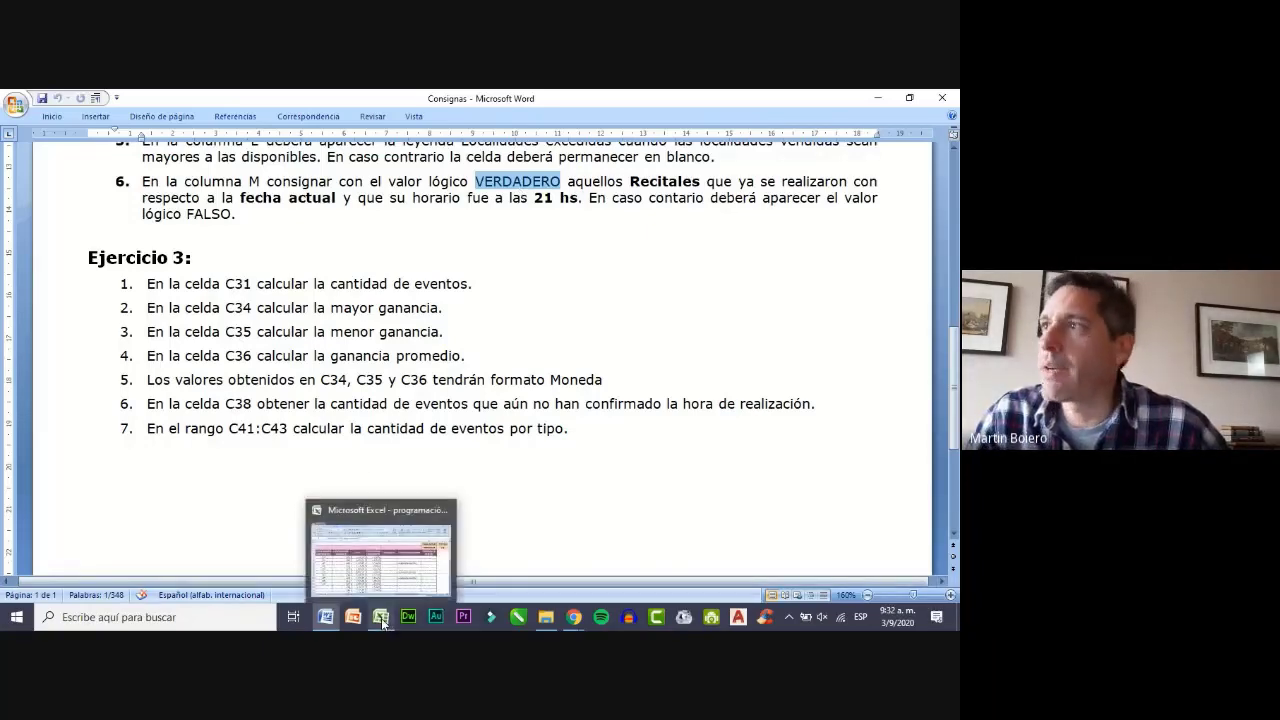
click(381, 618)
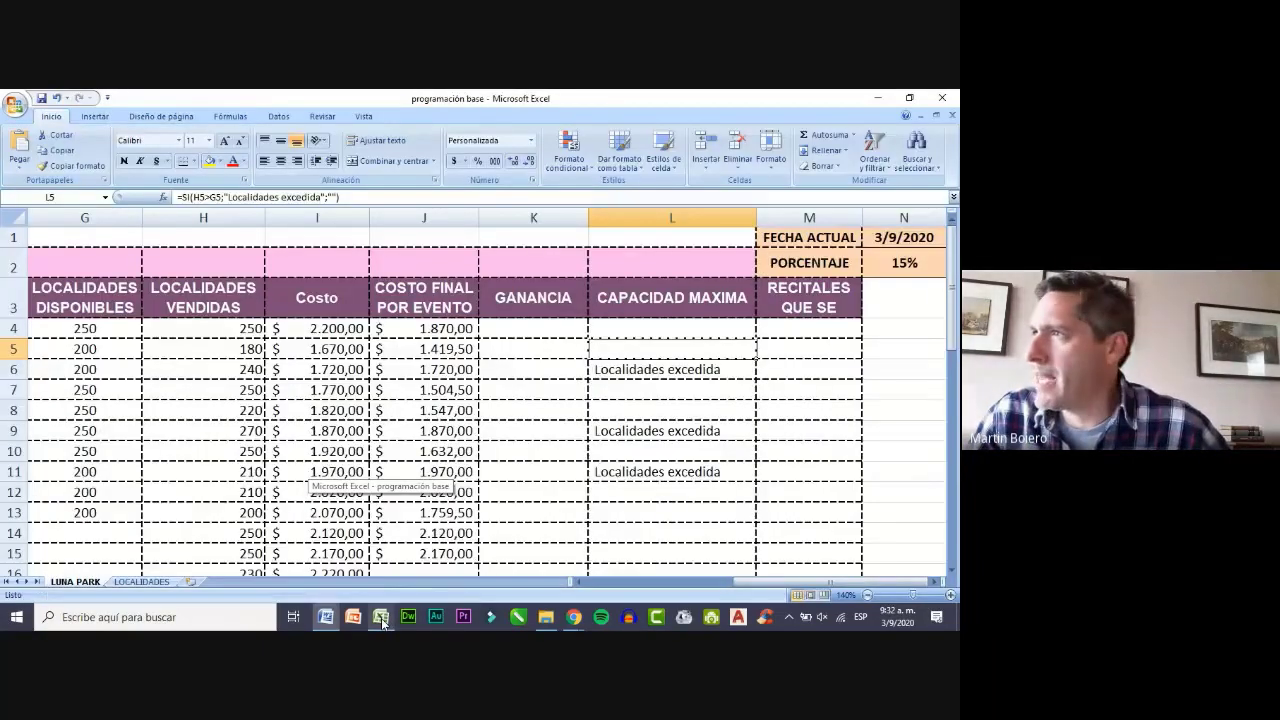
click(788, 329)
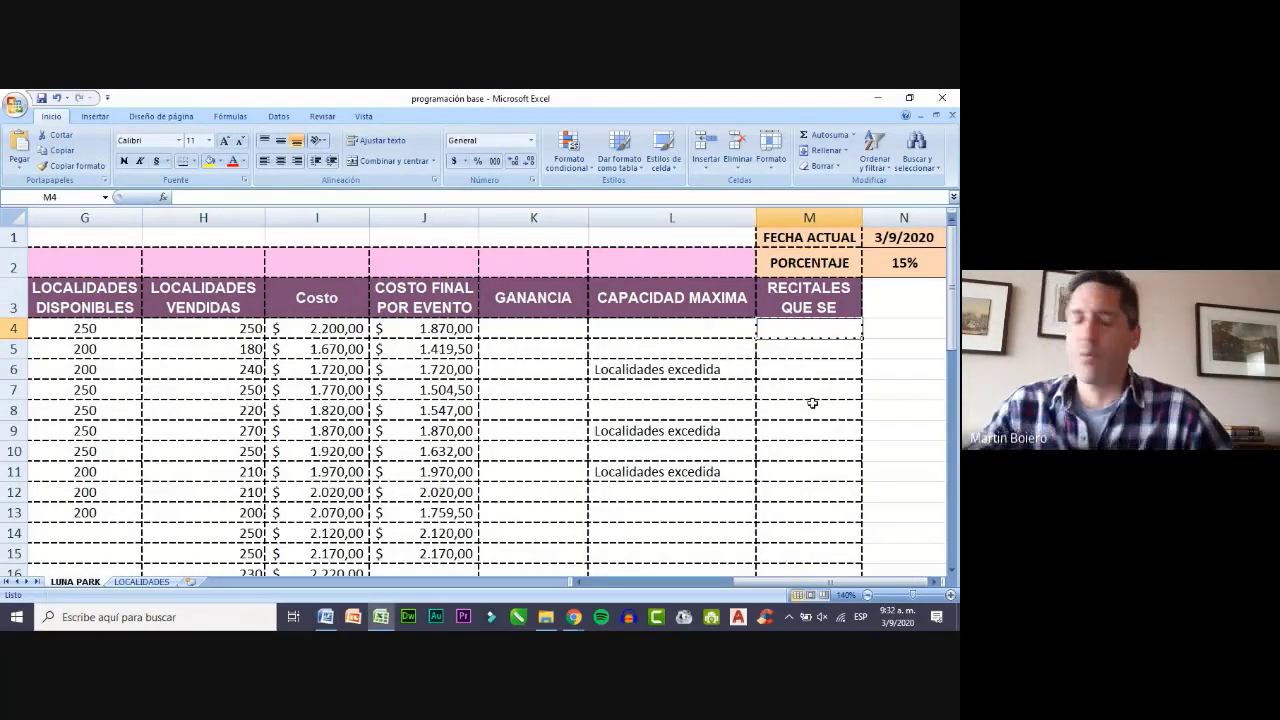
text(=)
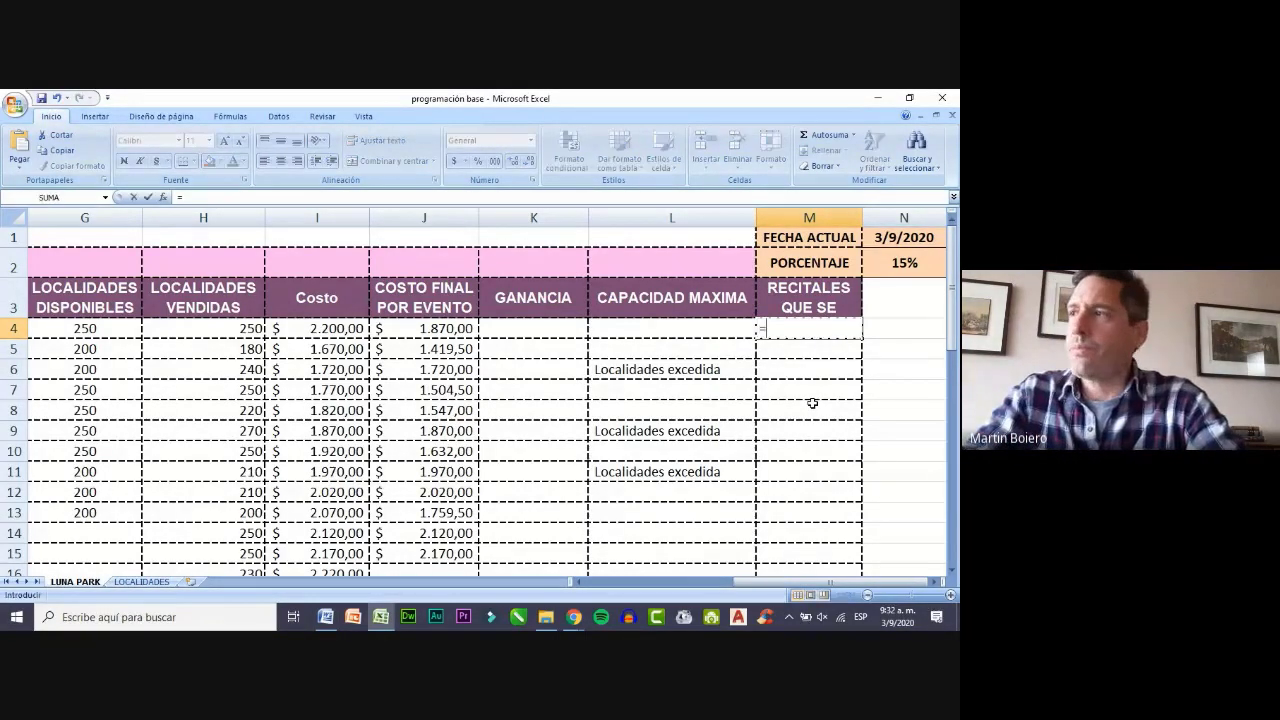
text(Y)
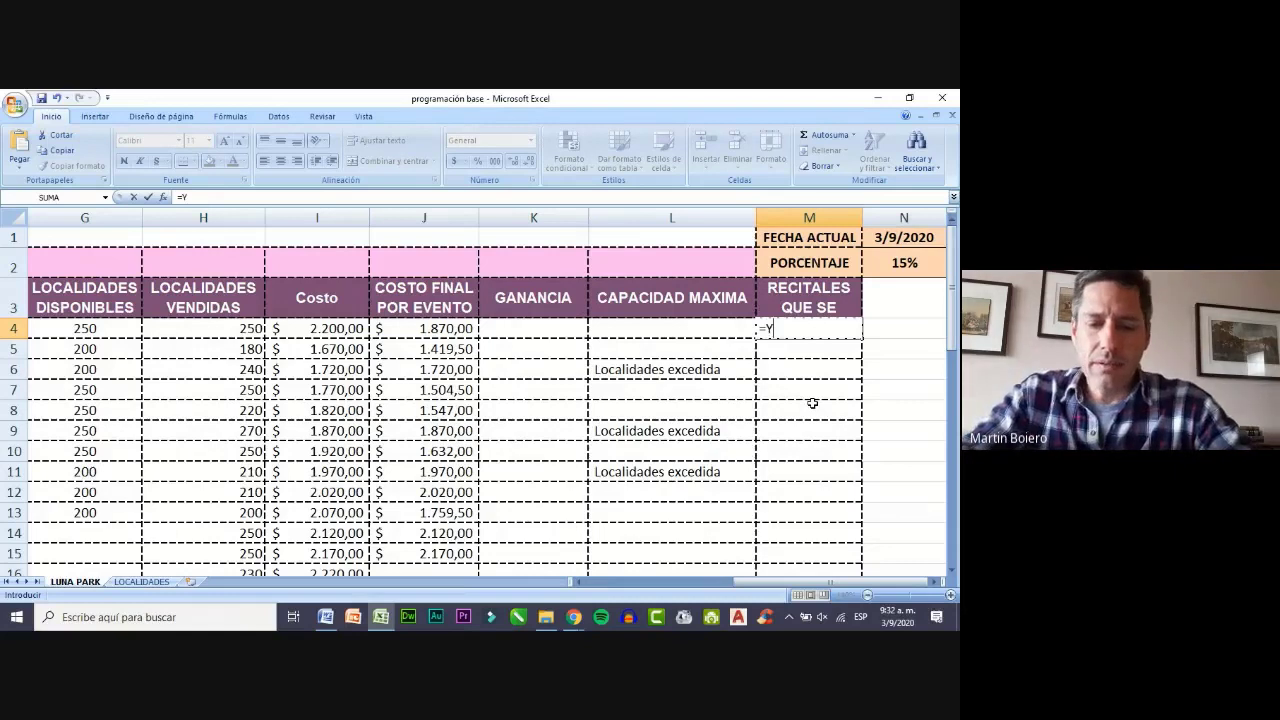
text(()
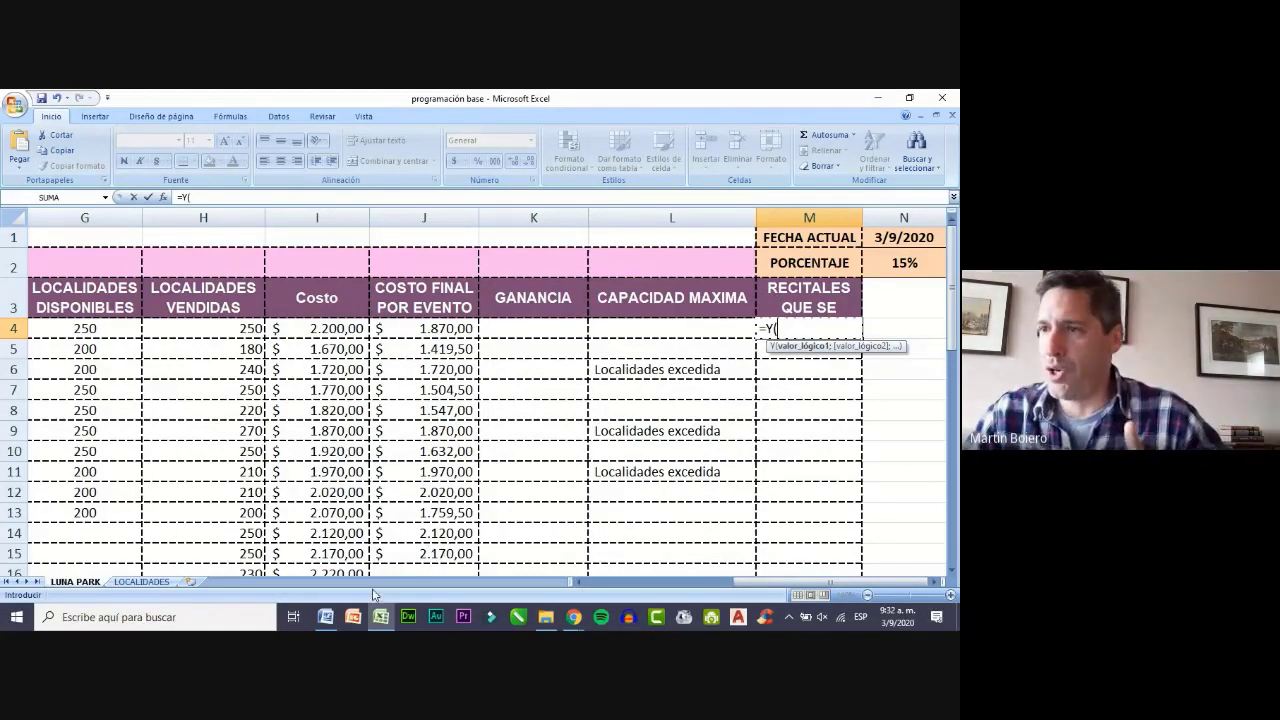
click(325, 618)
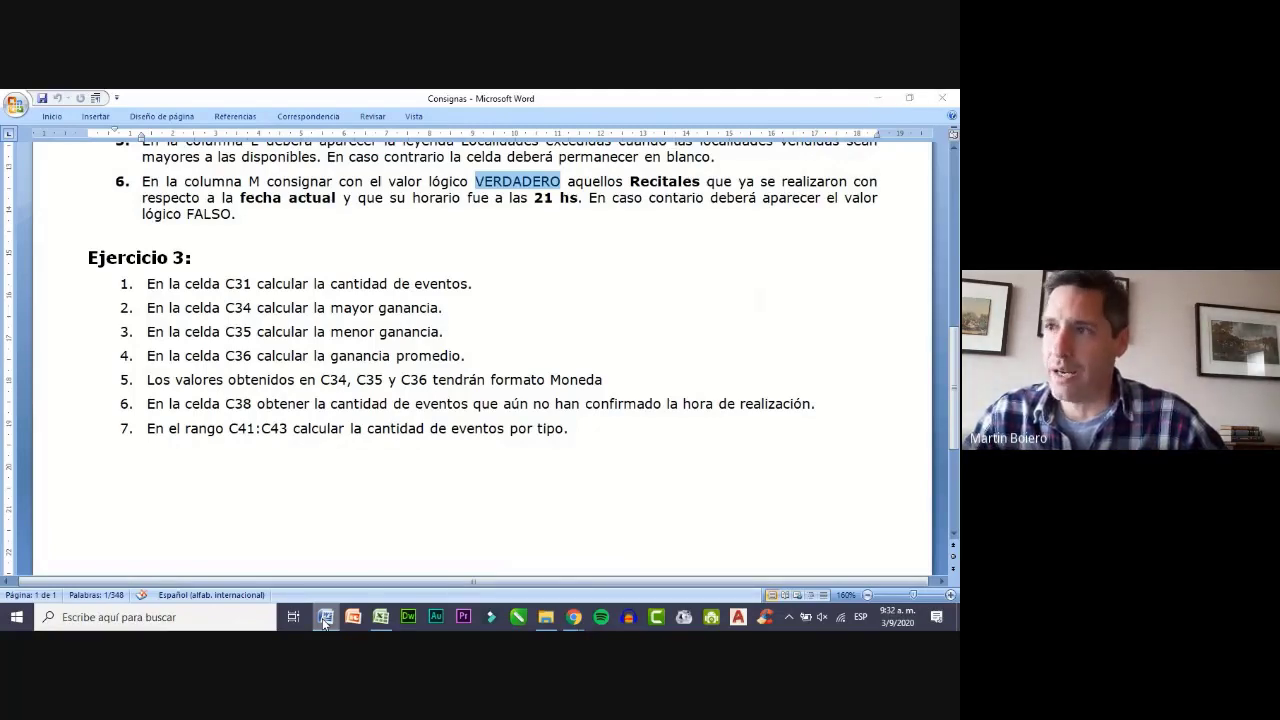
click(325, 620)
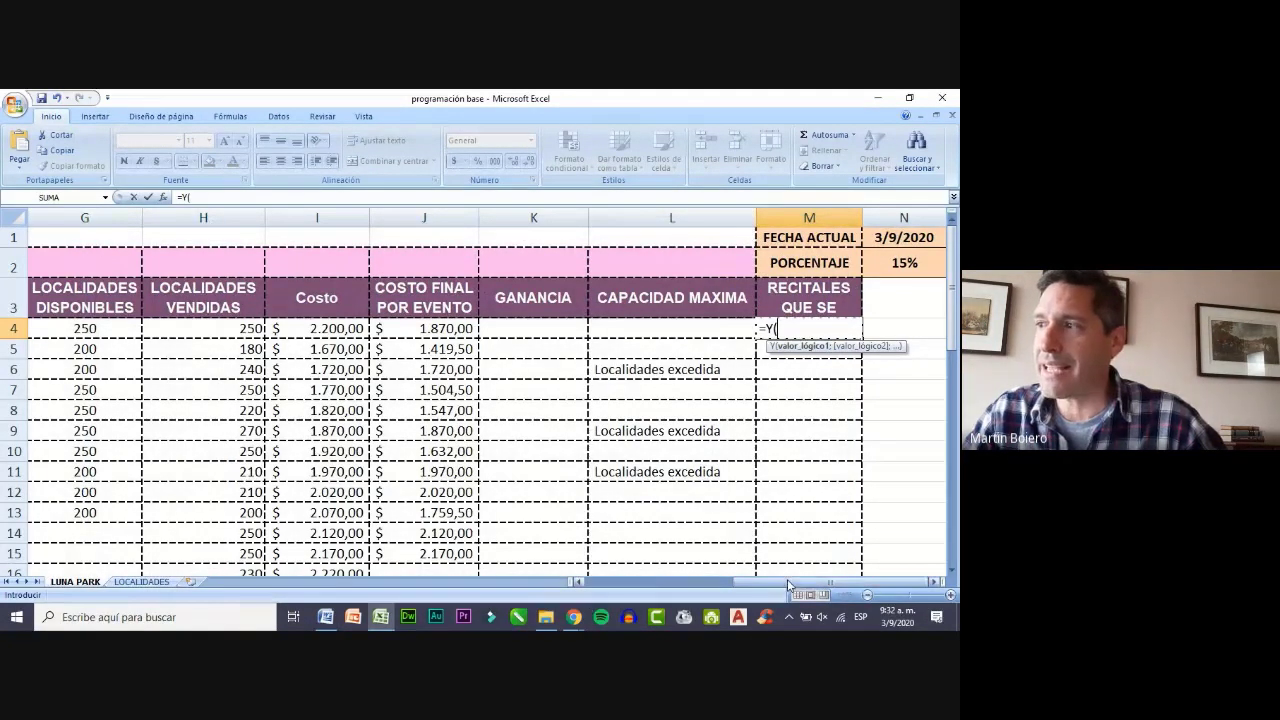
drag(787, 579, 669, 585)
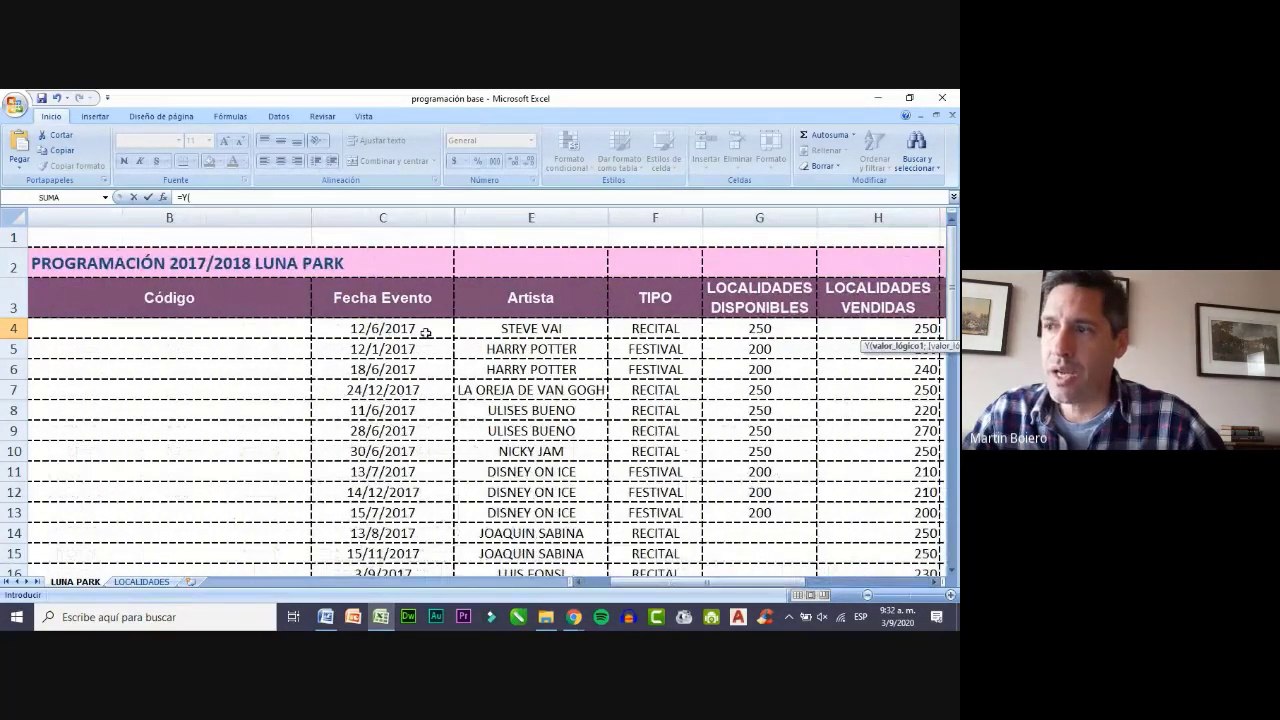
drag(762, 583, 673, 589)
click(503, 331)
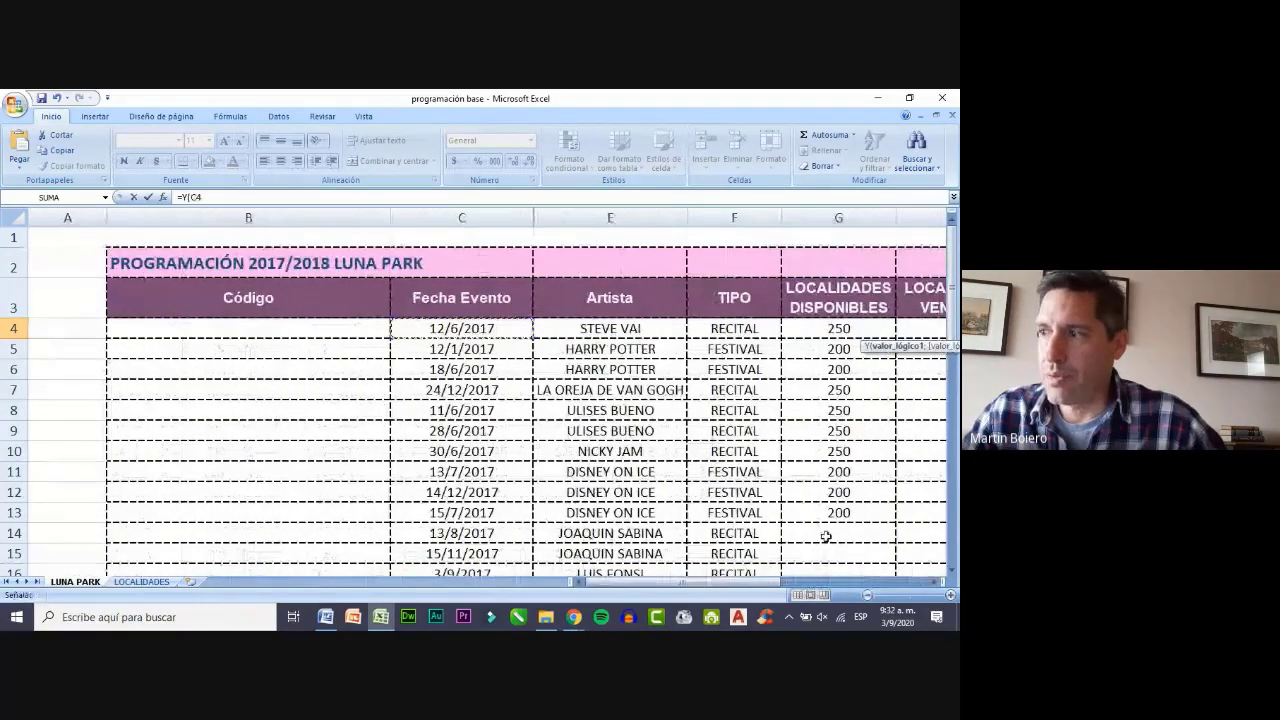
drag(767, 581, 892, 583)
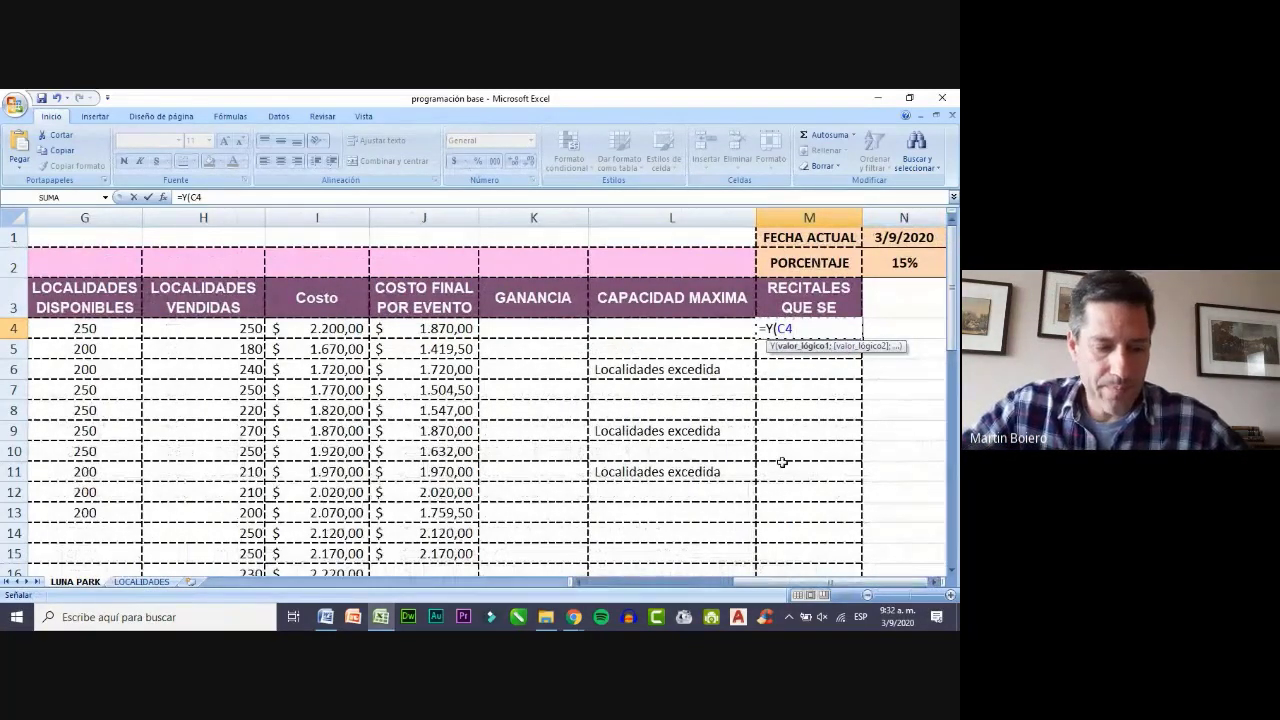
text(>)
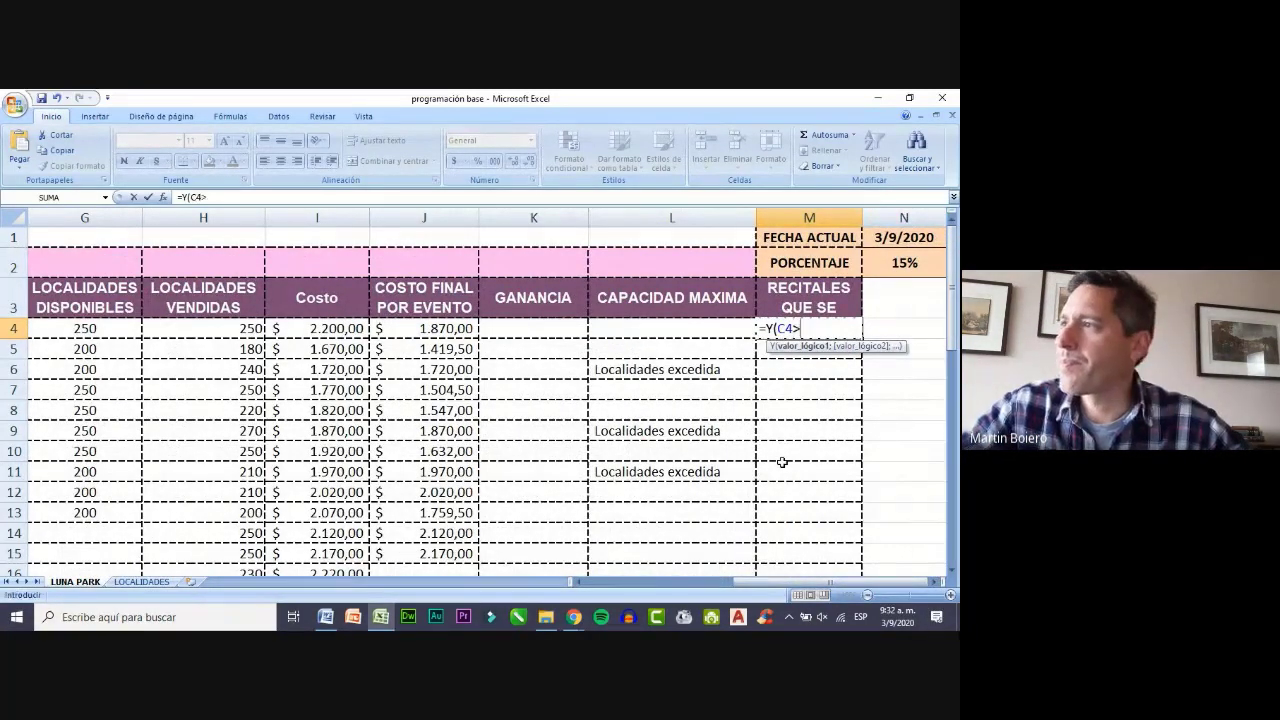
key(BackSpace)
text(<)
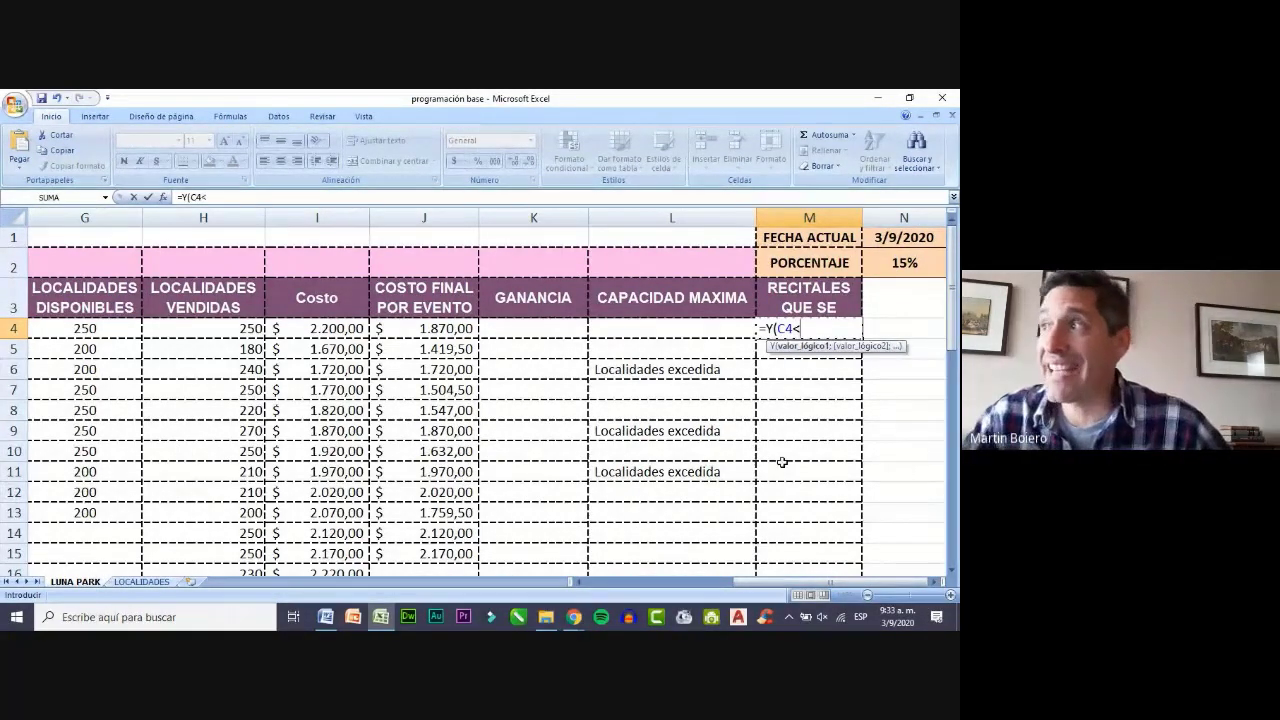
click(882, 239)
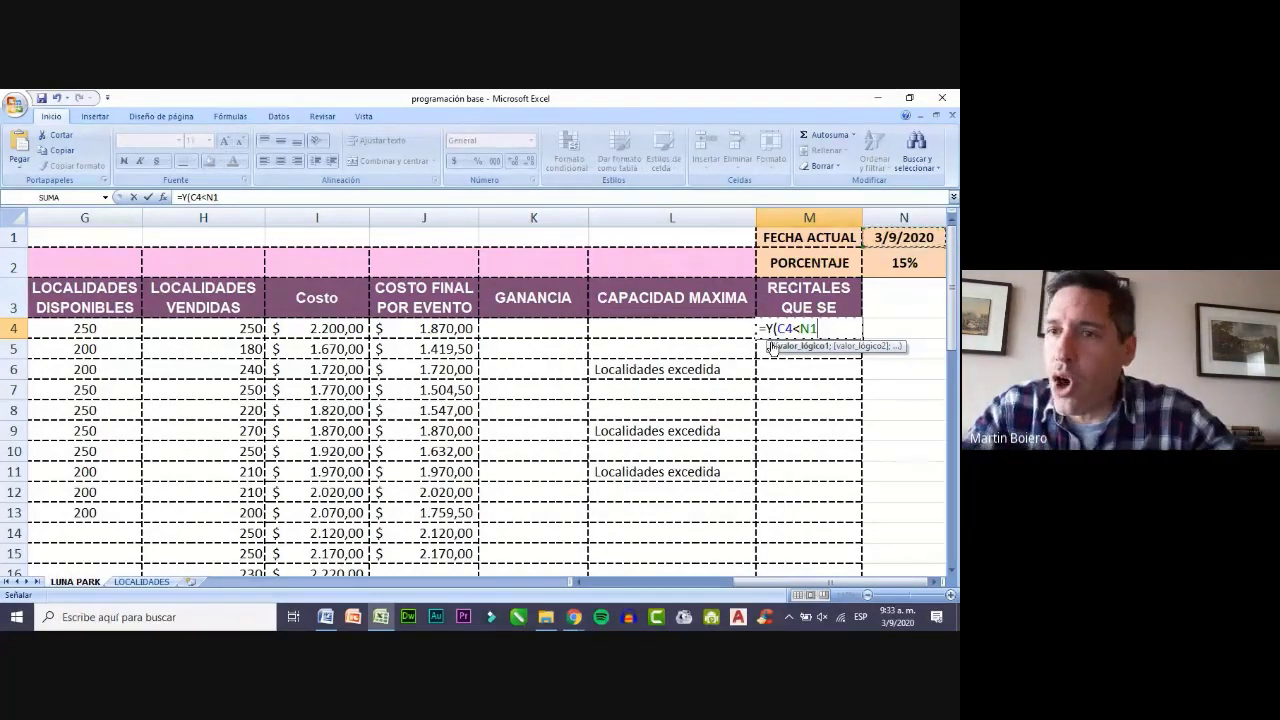
text(;)
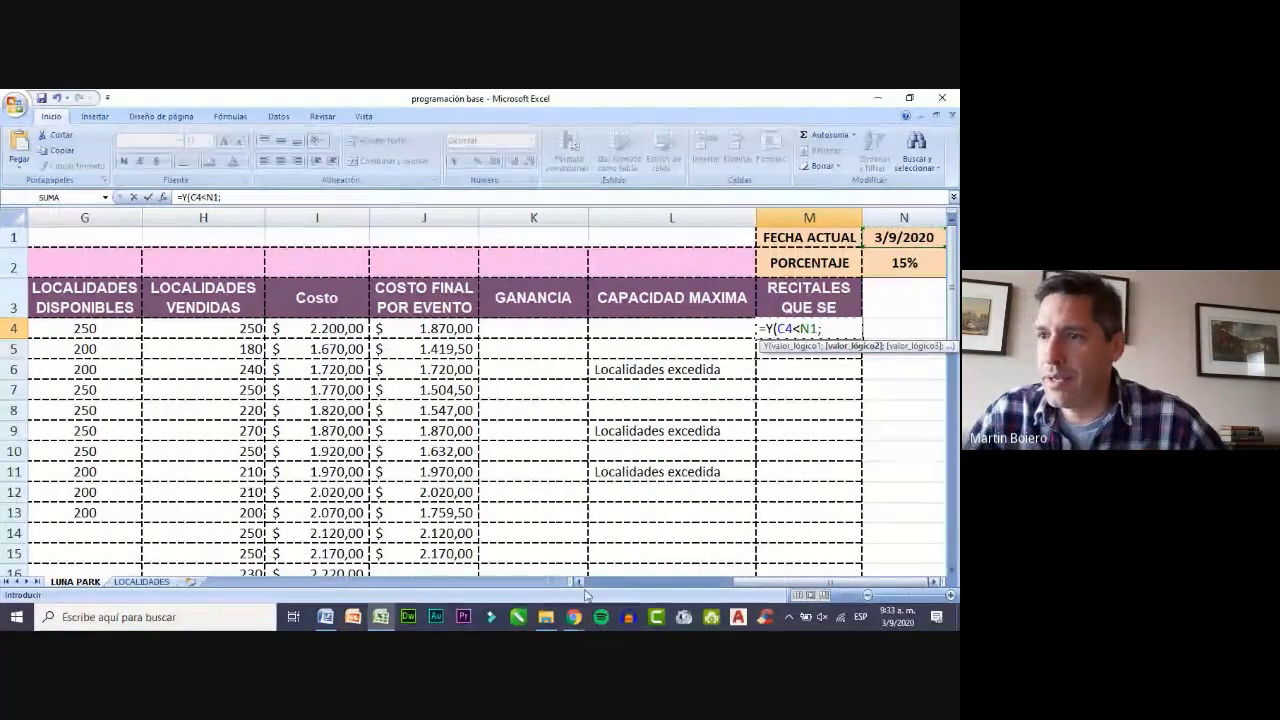
- Recheck task 6 in the Consignas document, marking the condition "que su horario fue a las 21 hs", and return to the workbook
click(325, 617)
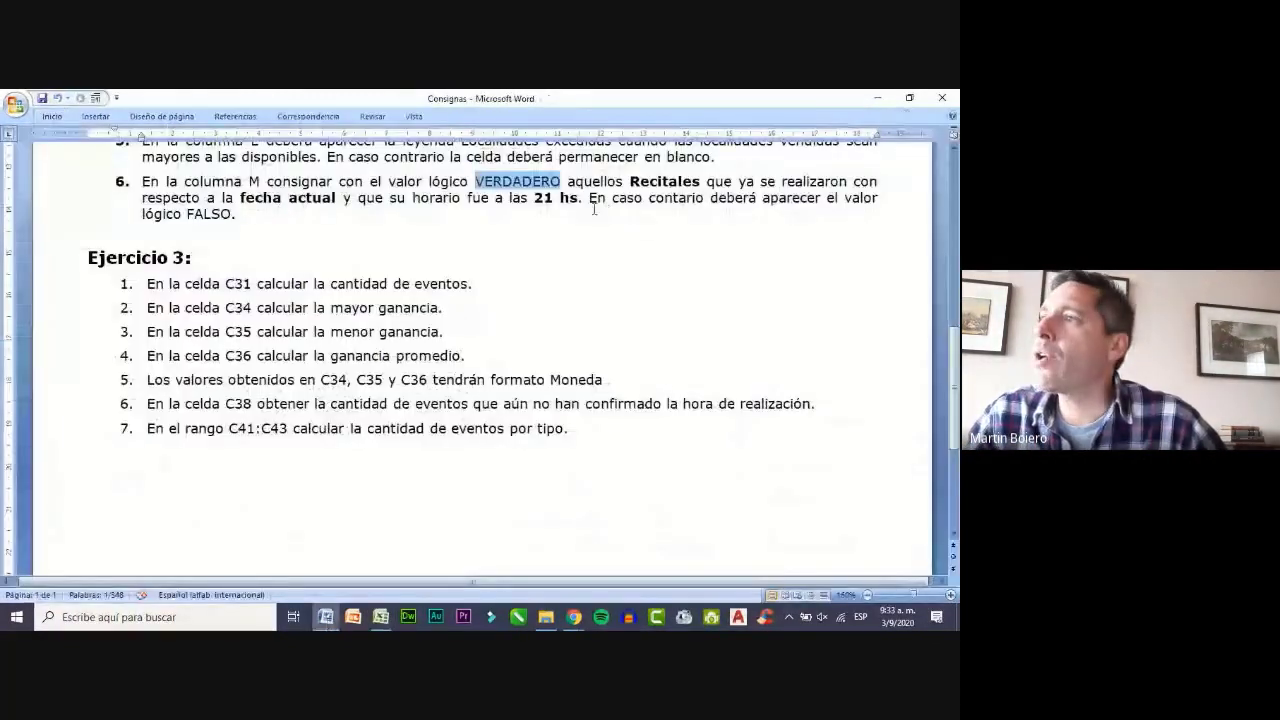
drag(358, 198, 578, 200)
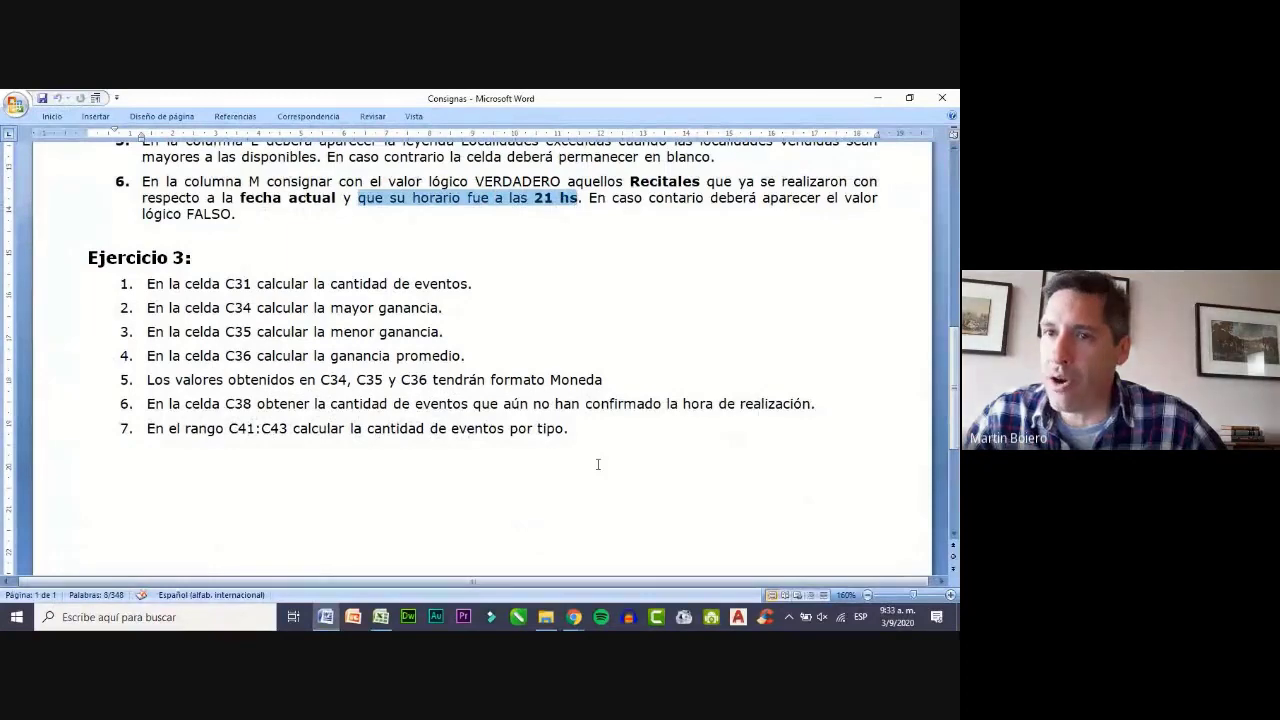
click(326, 618)
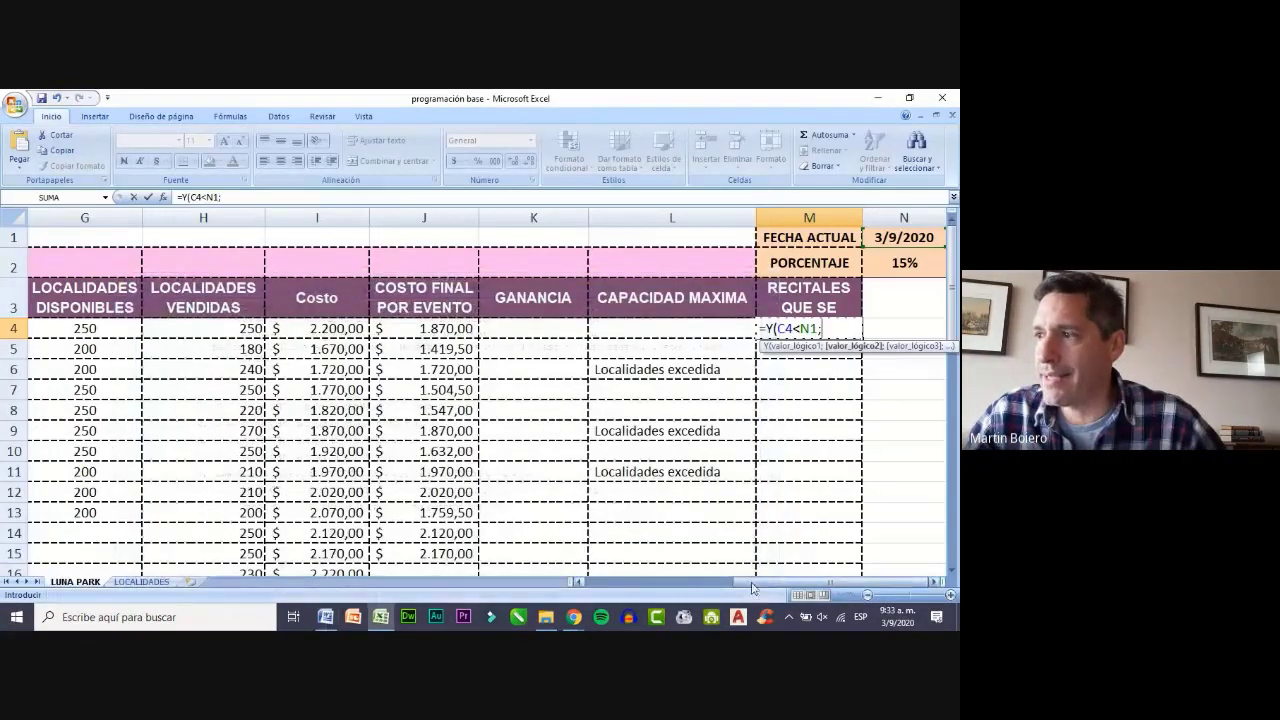
- Cancel the unfinished M4 formula, unhide column D between Fecha Evento and Artista, and select D4
drag(755, 588, 622, 586)
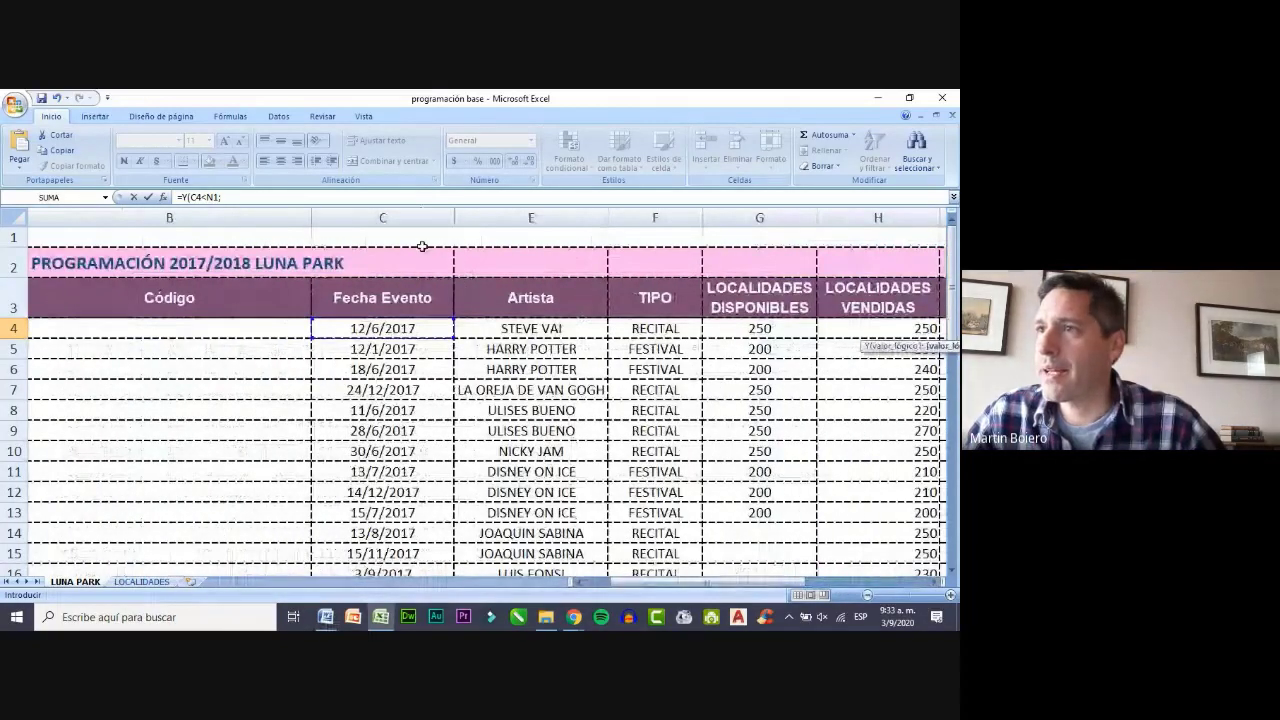
key(Escape)
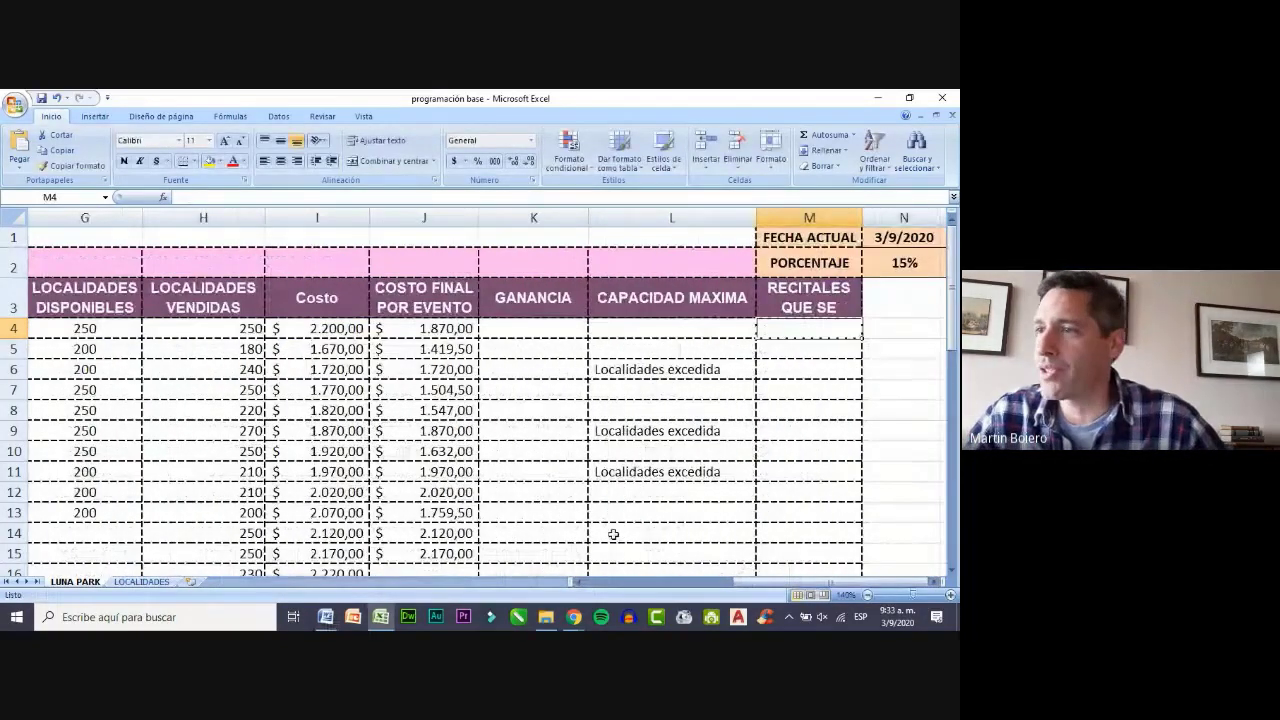
drag(752, 589, 600, 588)
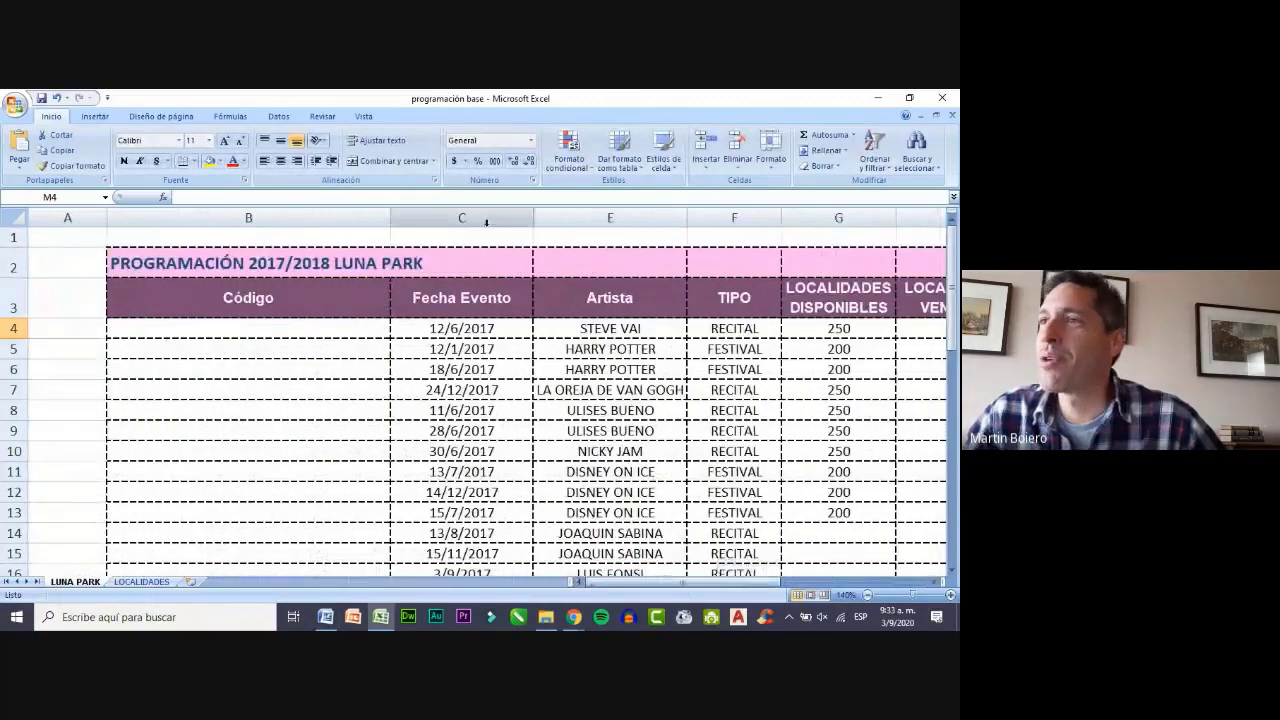
drag(486, 217, 565, 217)
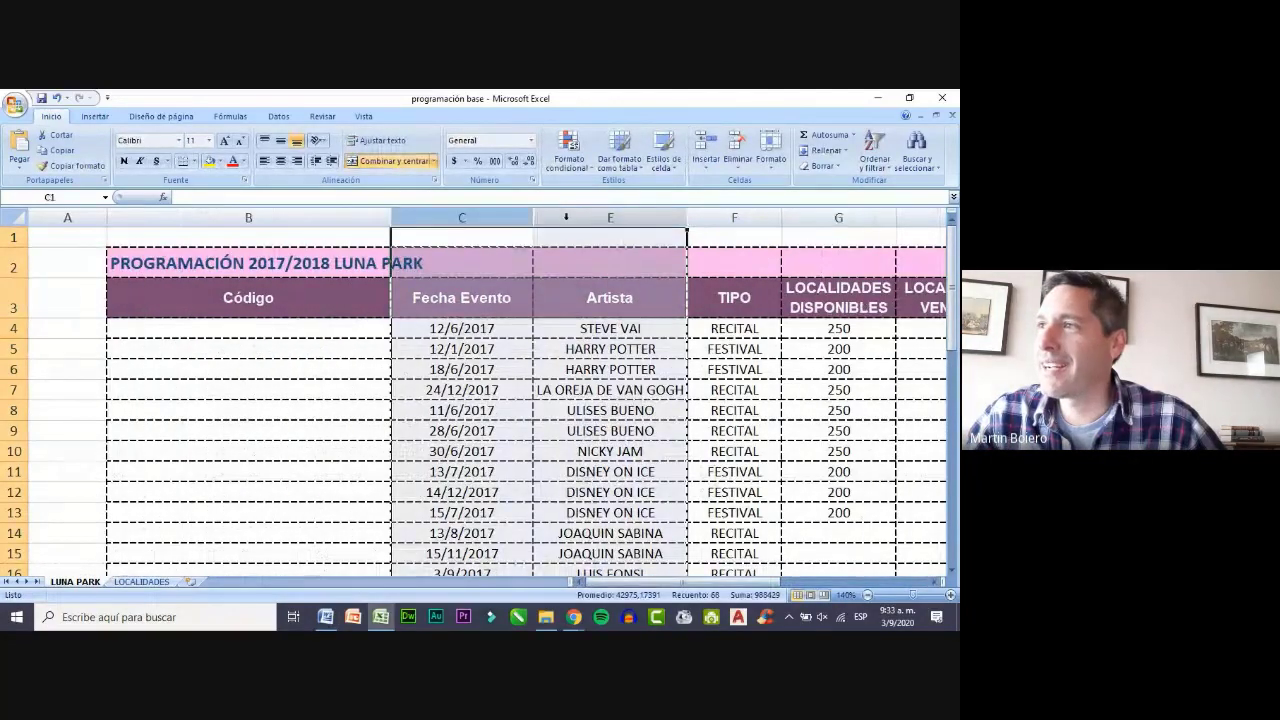
right_click(566, 217)
click(606, 387)
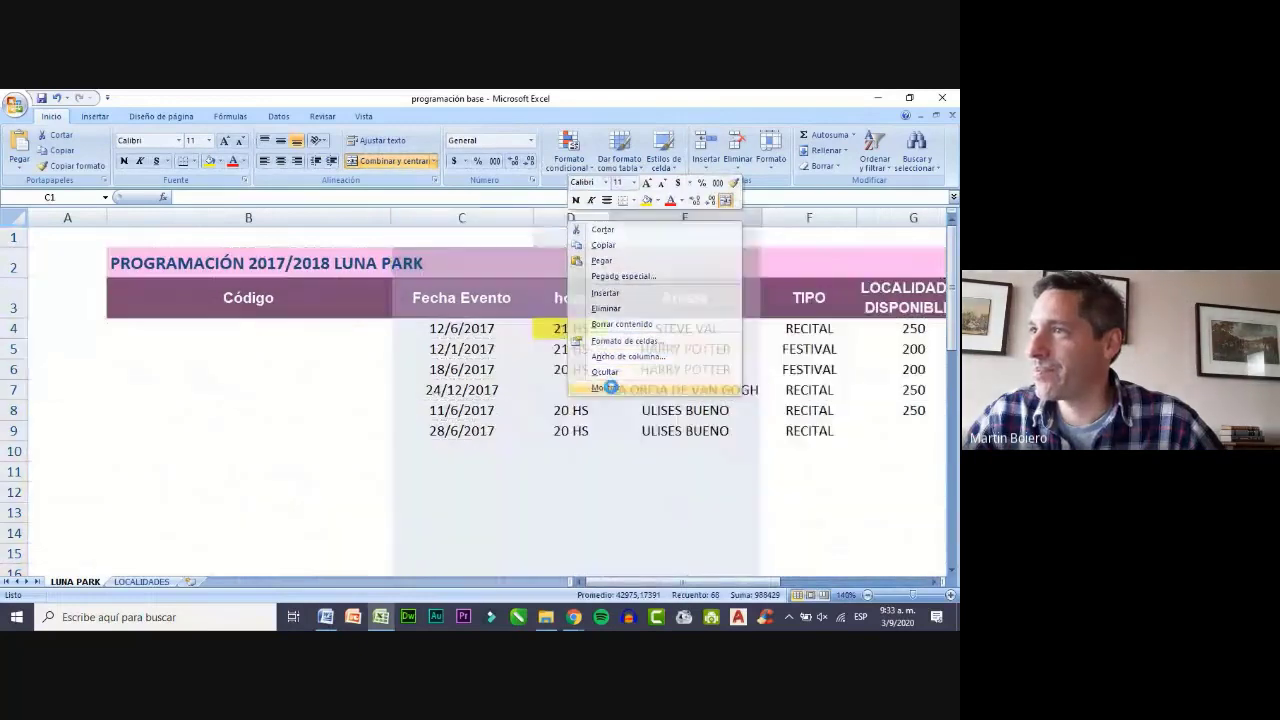
click(571, 327)
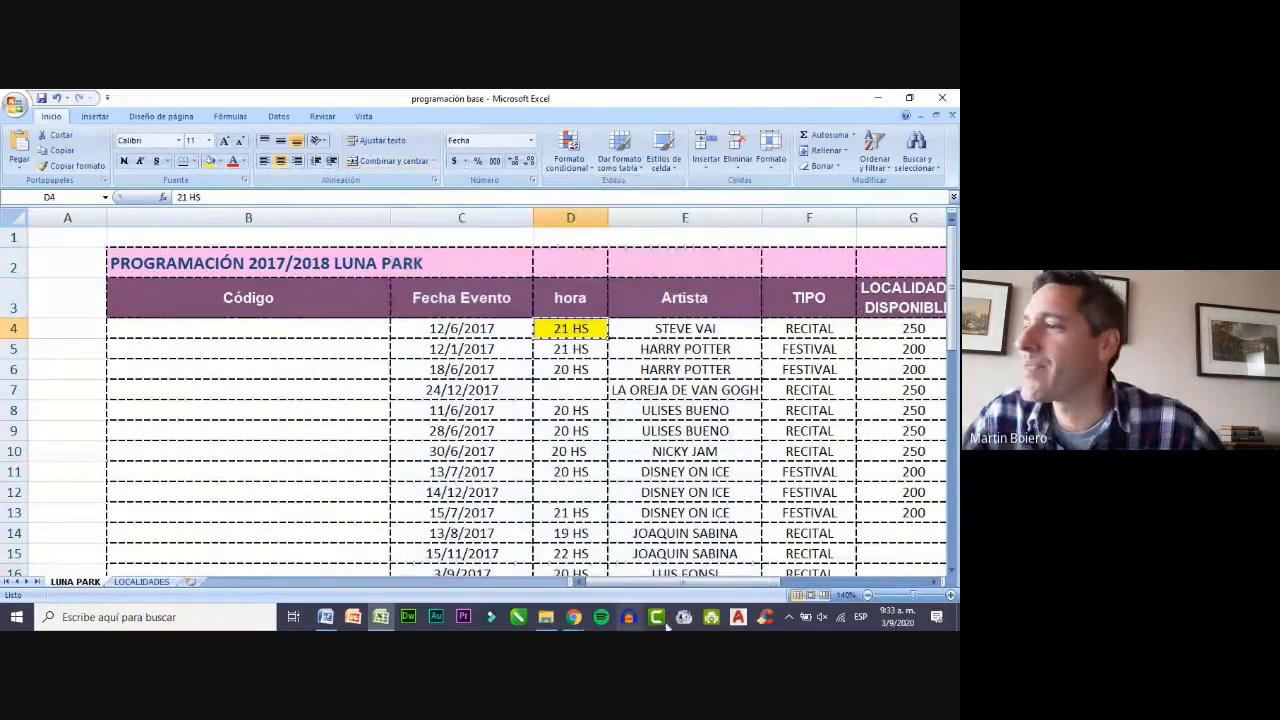
- In M4, begin a Y formula whose first condition tests that the event date C4 is earlier than the current date N1
drag(680, 584, 780, 583)
click(805, 332)
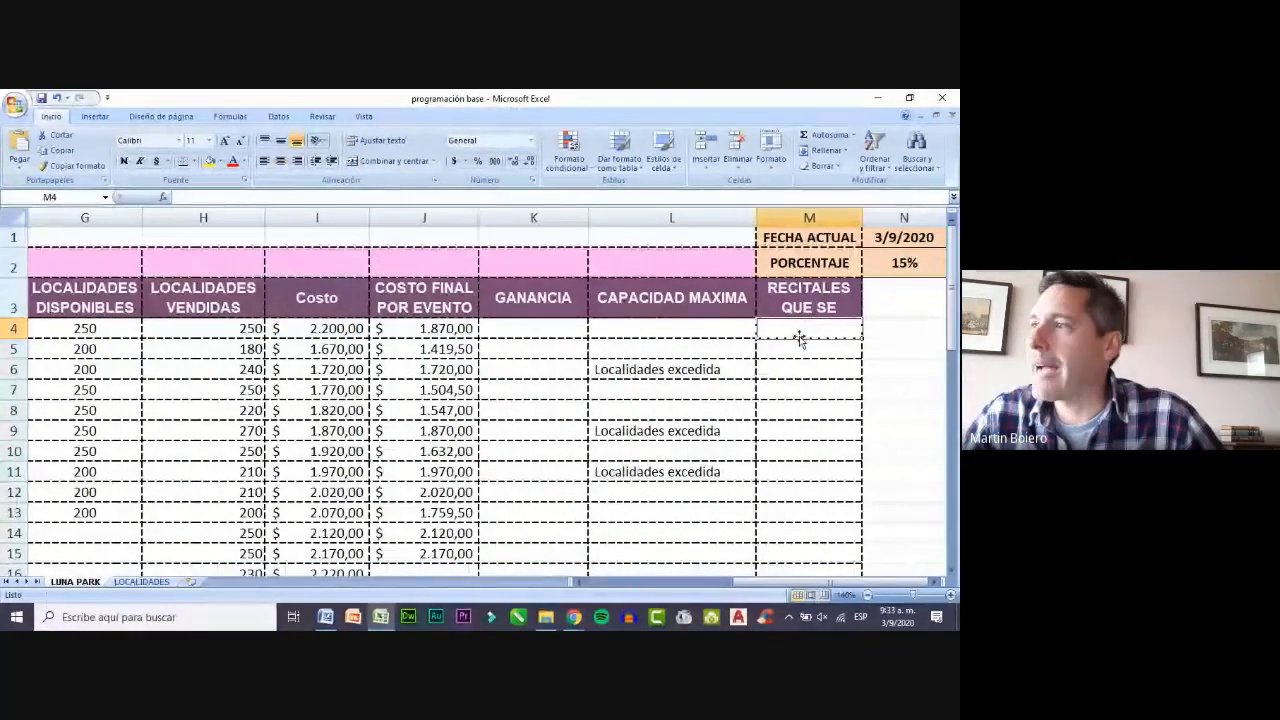
text(=)
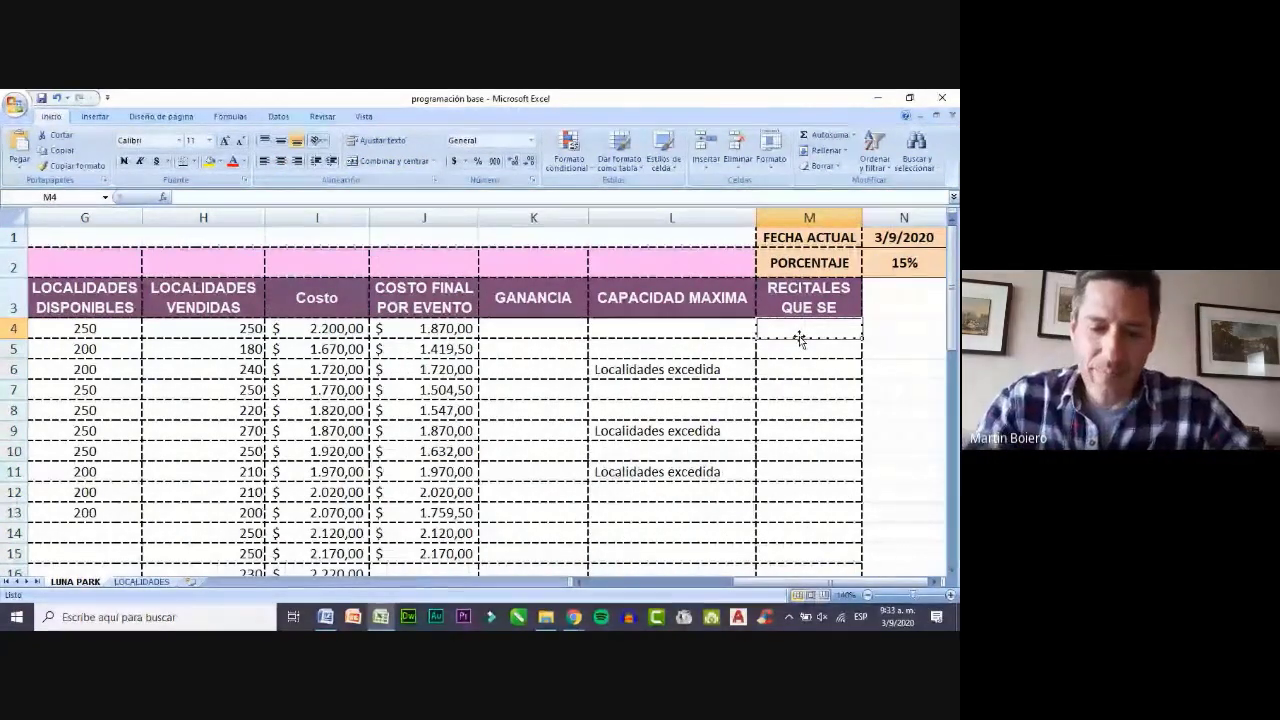
text(Y()
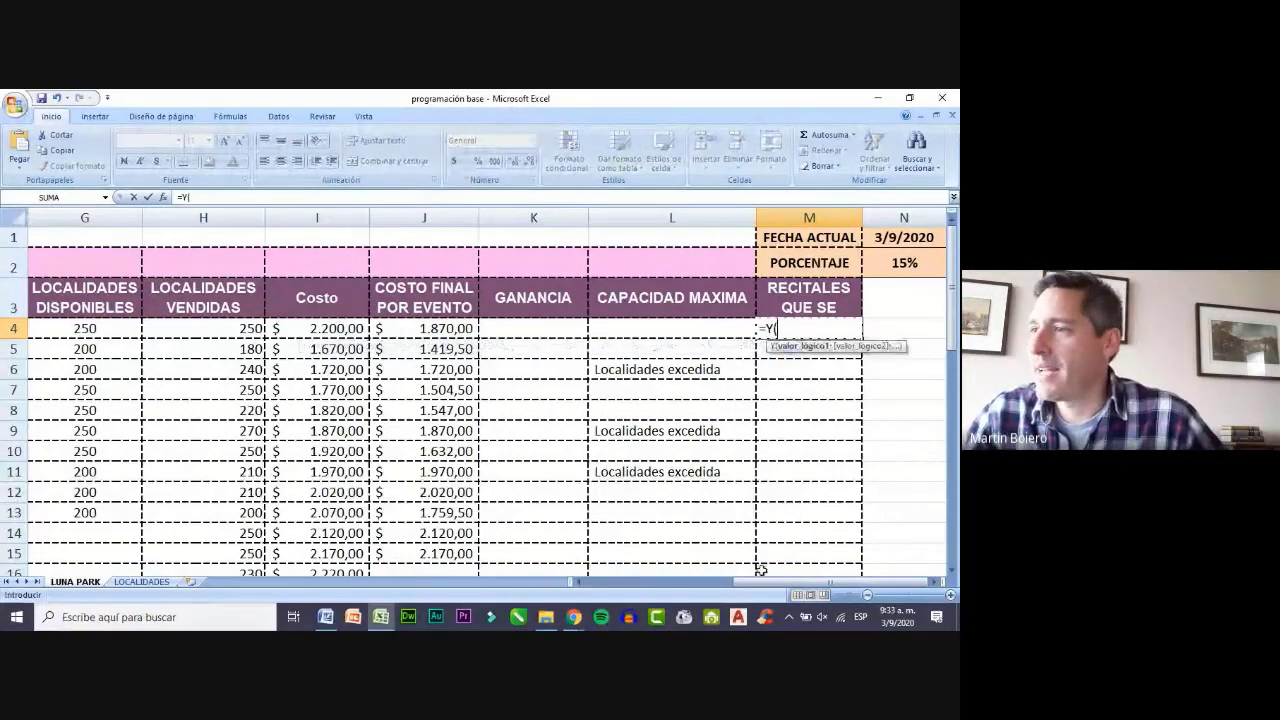
drag(765, 588, 680, 596)
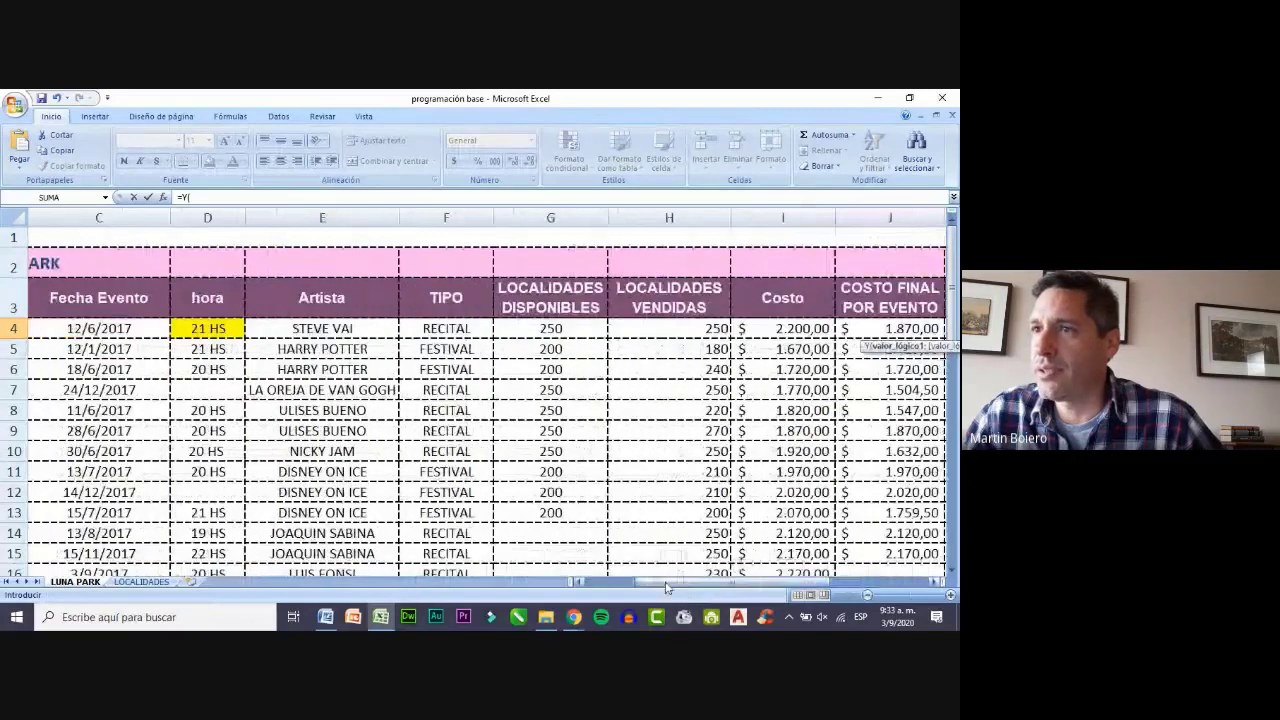
click(150, 333)
drag(803, 582, 908, 583)
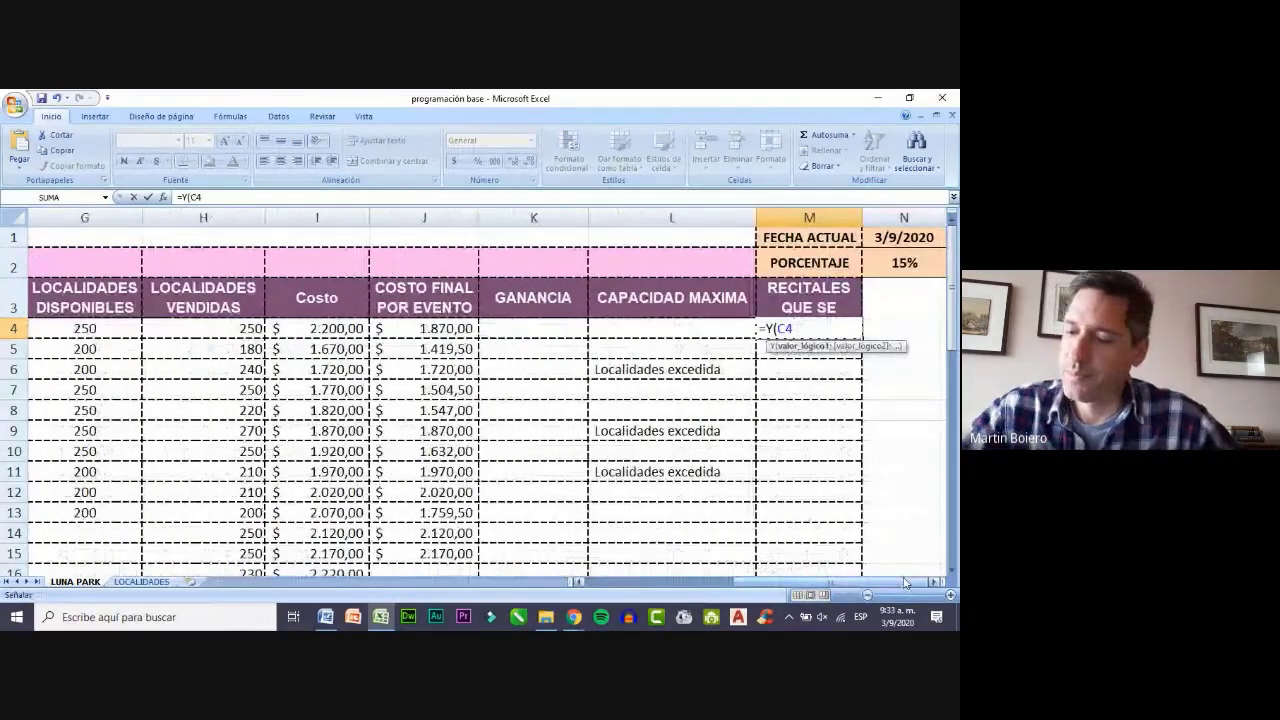
text(<)
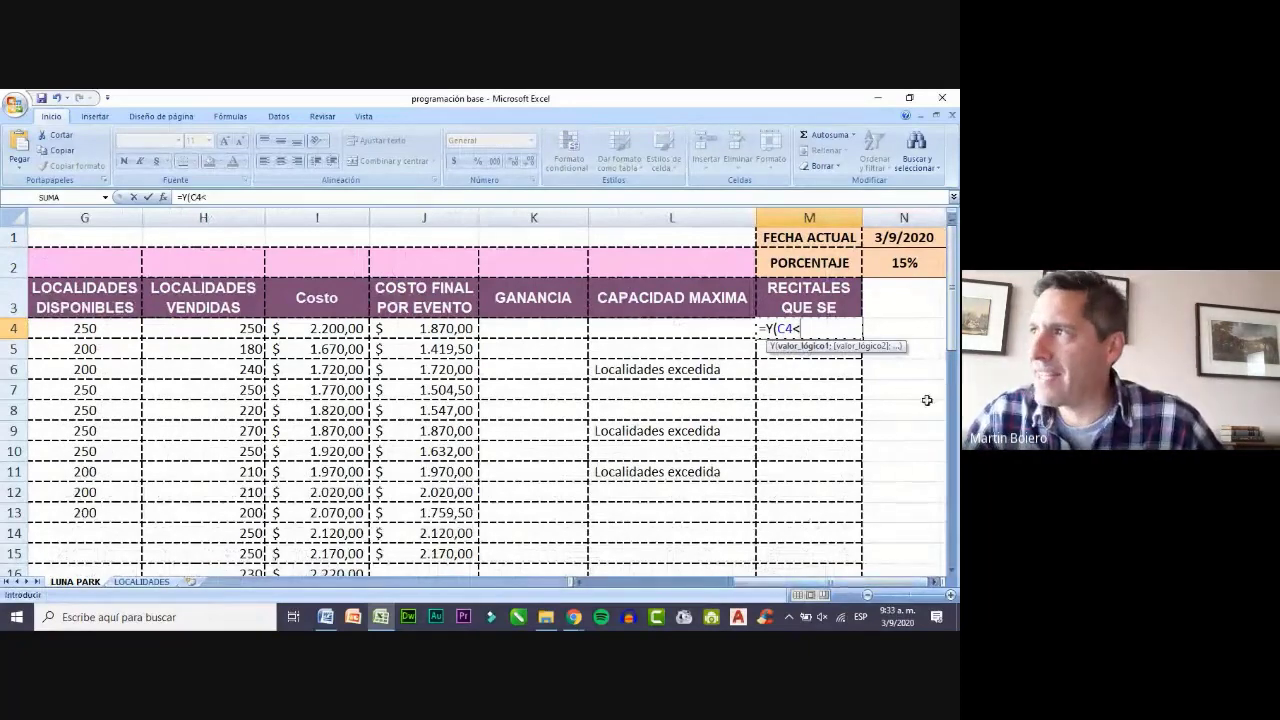
click(909, 240)
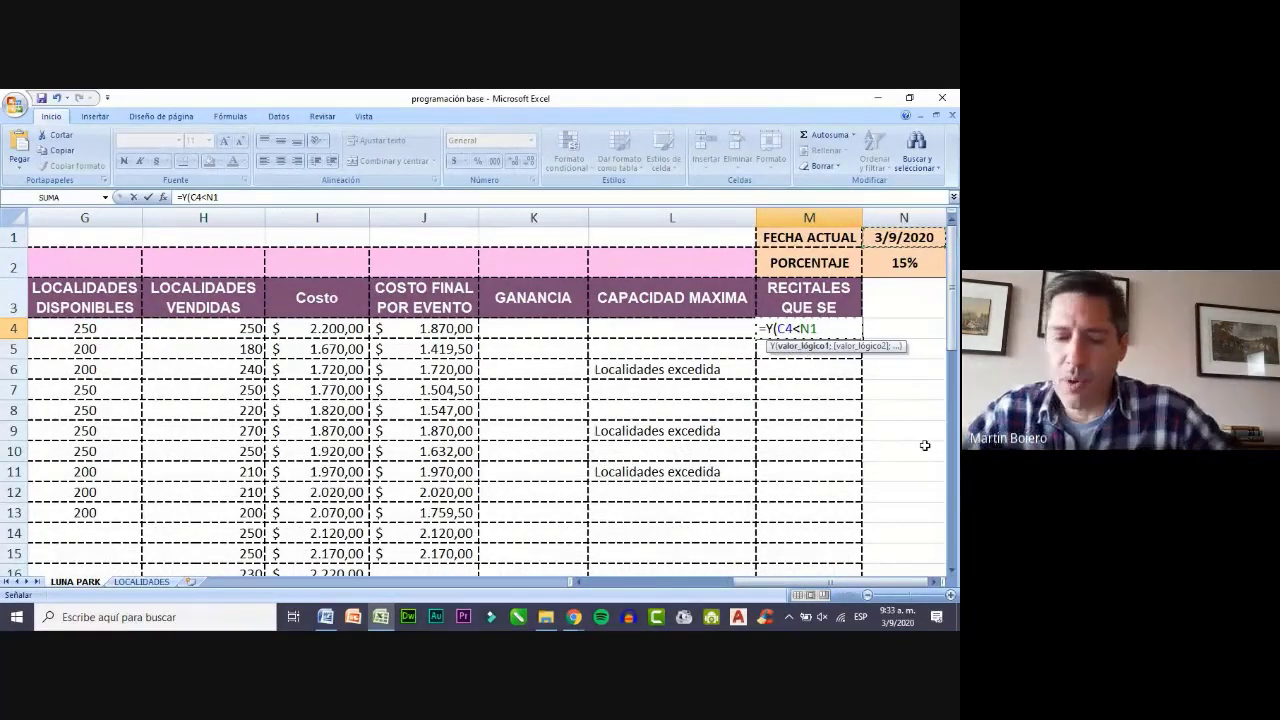
- Add the second condition D4="21HS" to the Y formula in M4 and enter the completed formula
text(;)
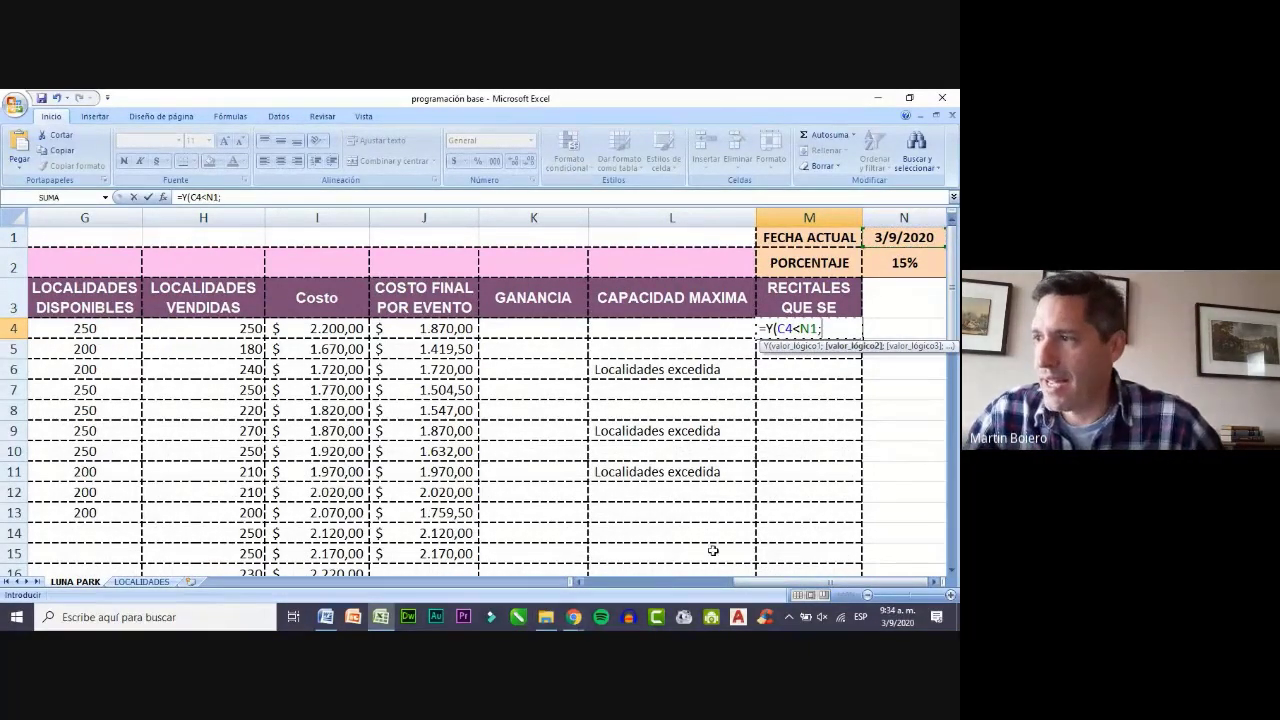
click(743, 585)
drag(743, 585, 650, 589)
click(491, 328)
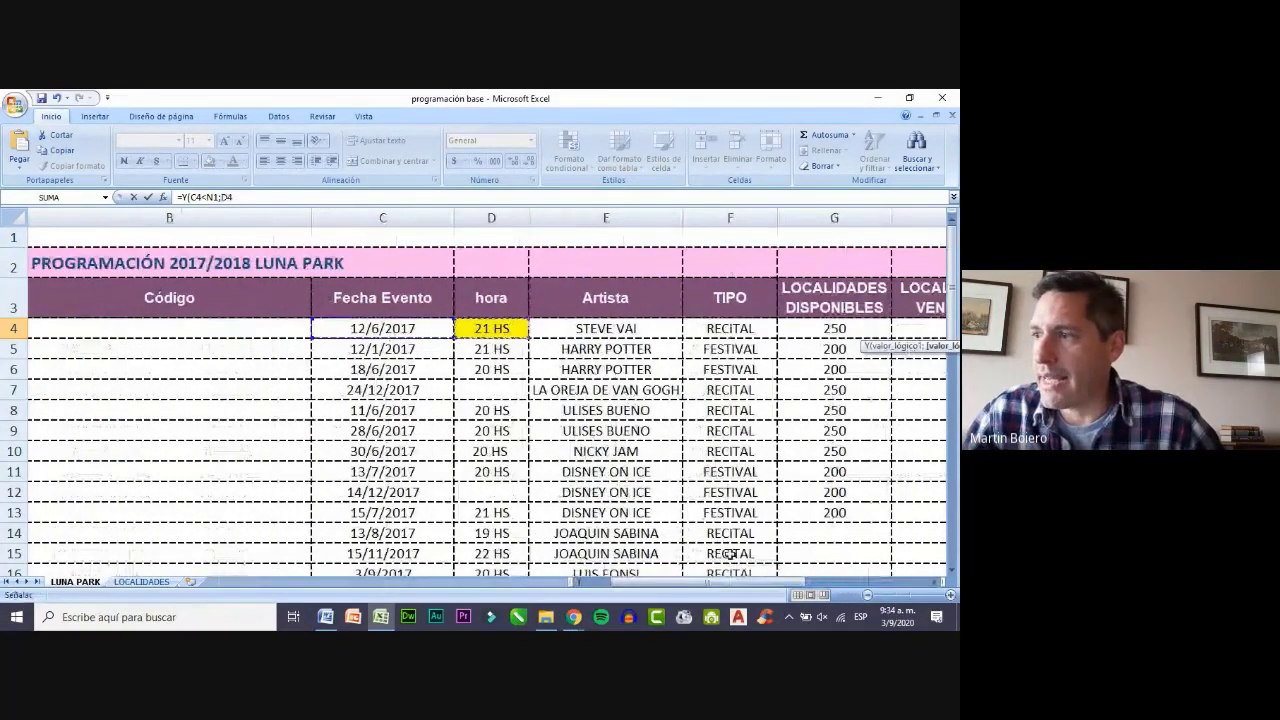
drag(745, 585, 858, 583)
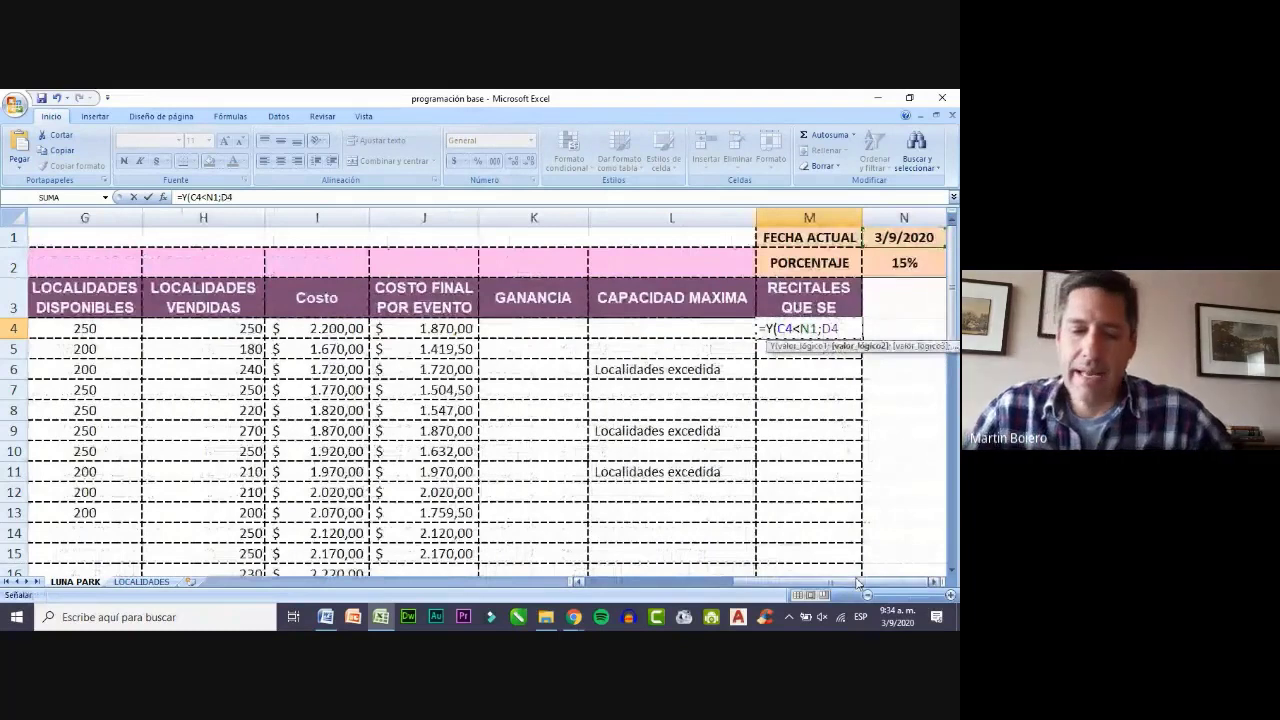
text(="21HS)
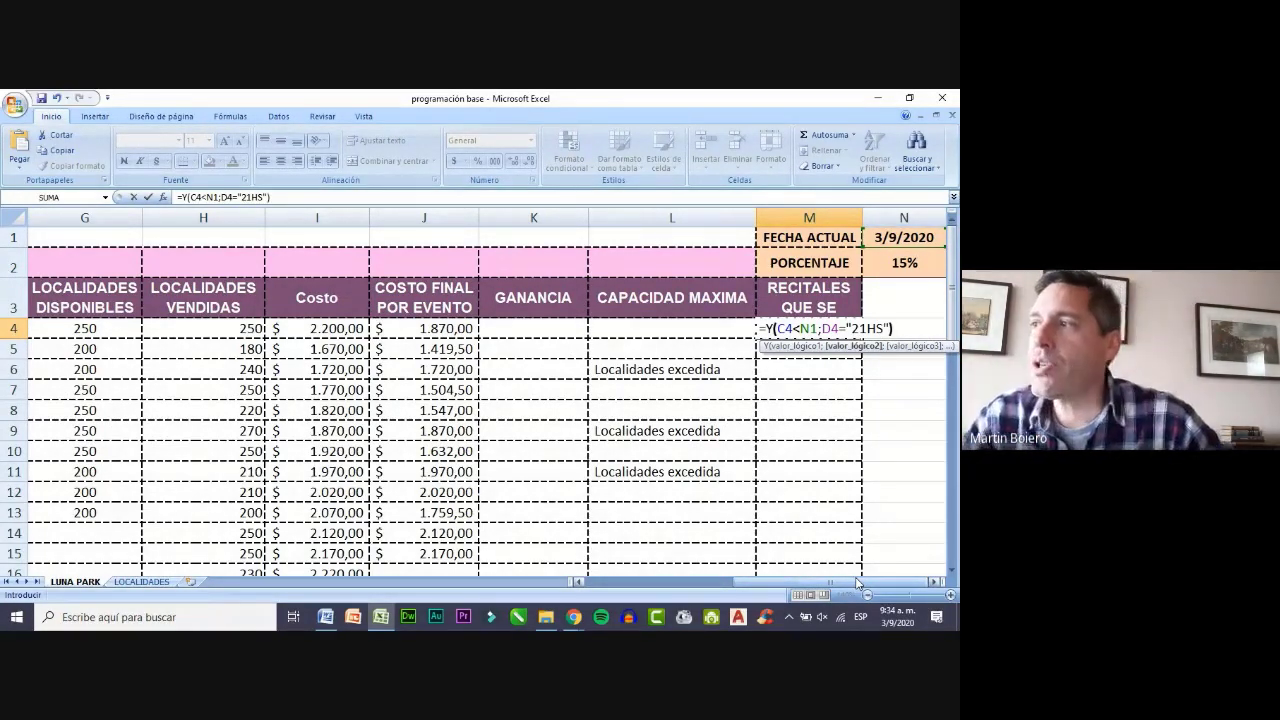
text())
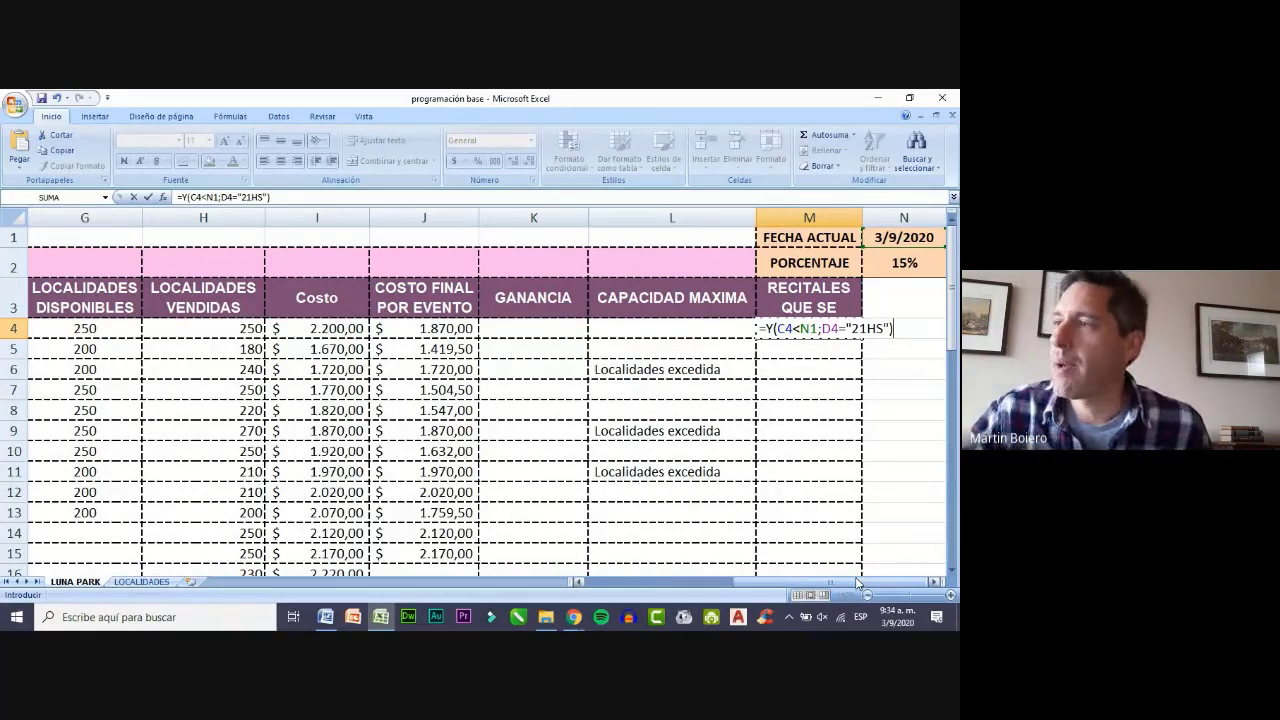
key(Return)
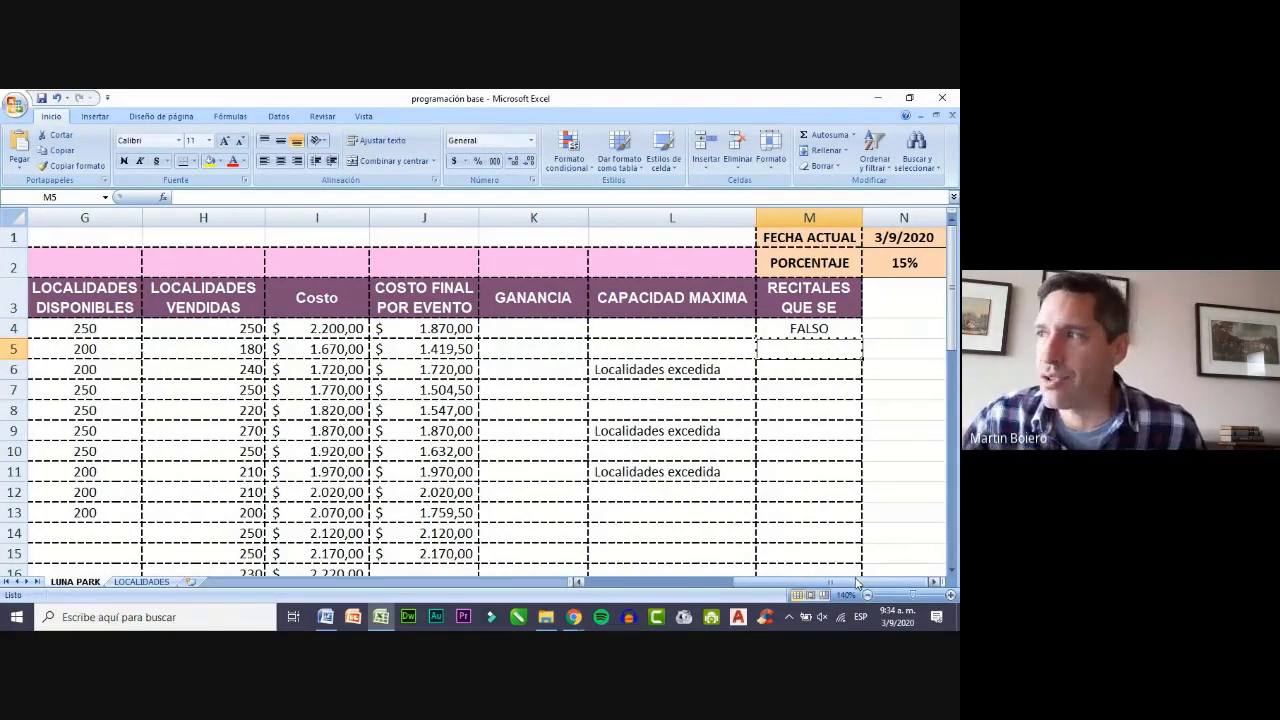
- Fill the M4 formula down to M13 and review the copied formula in M5
click(824, 327)
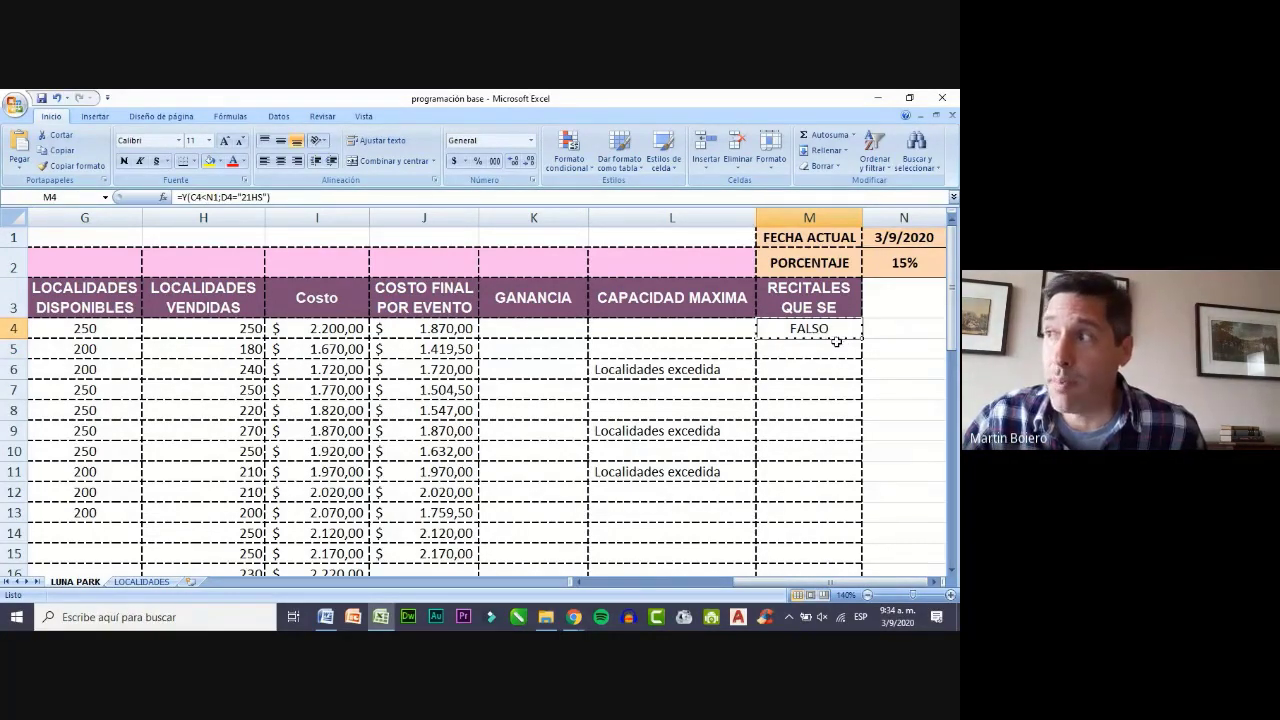
drag(860, 338, 866, 528)
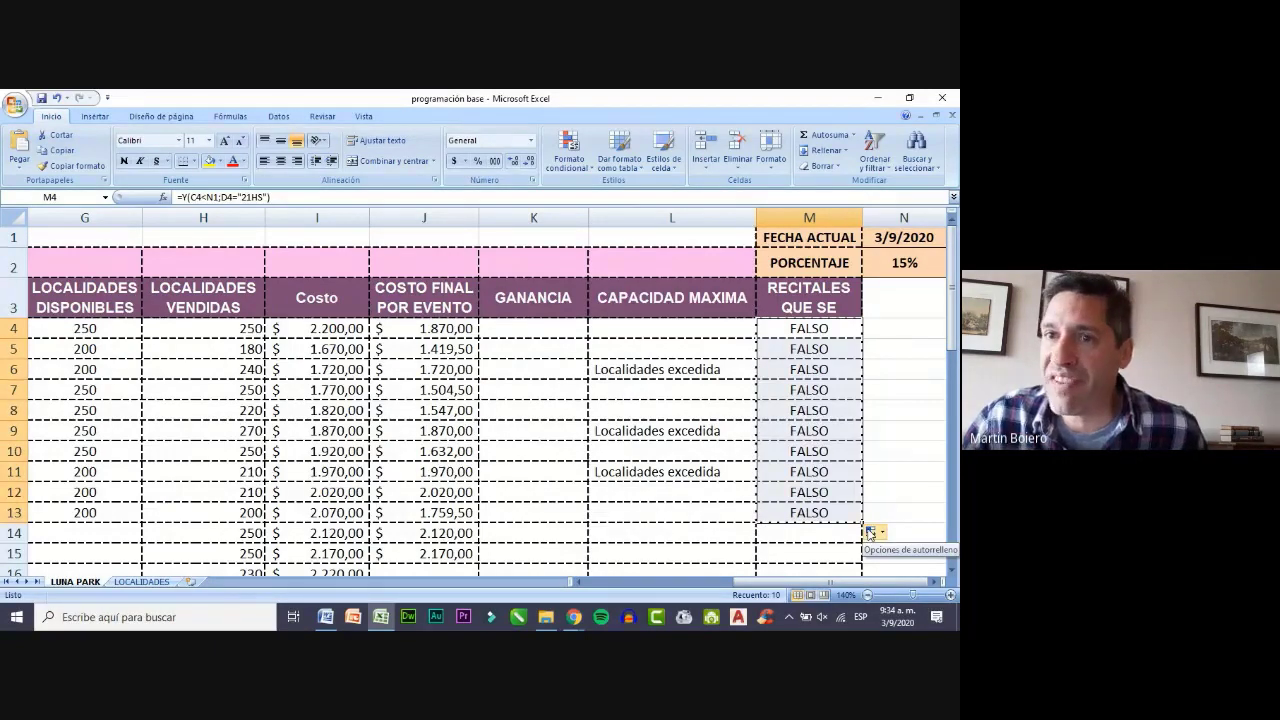
click(826, 349)
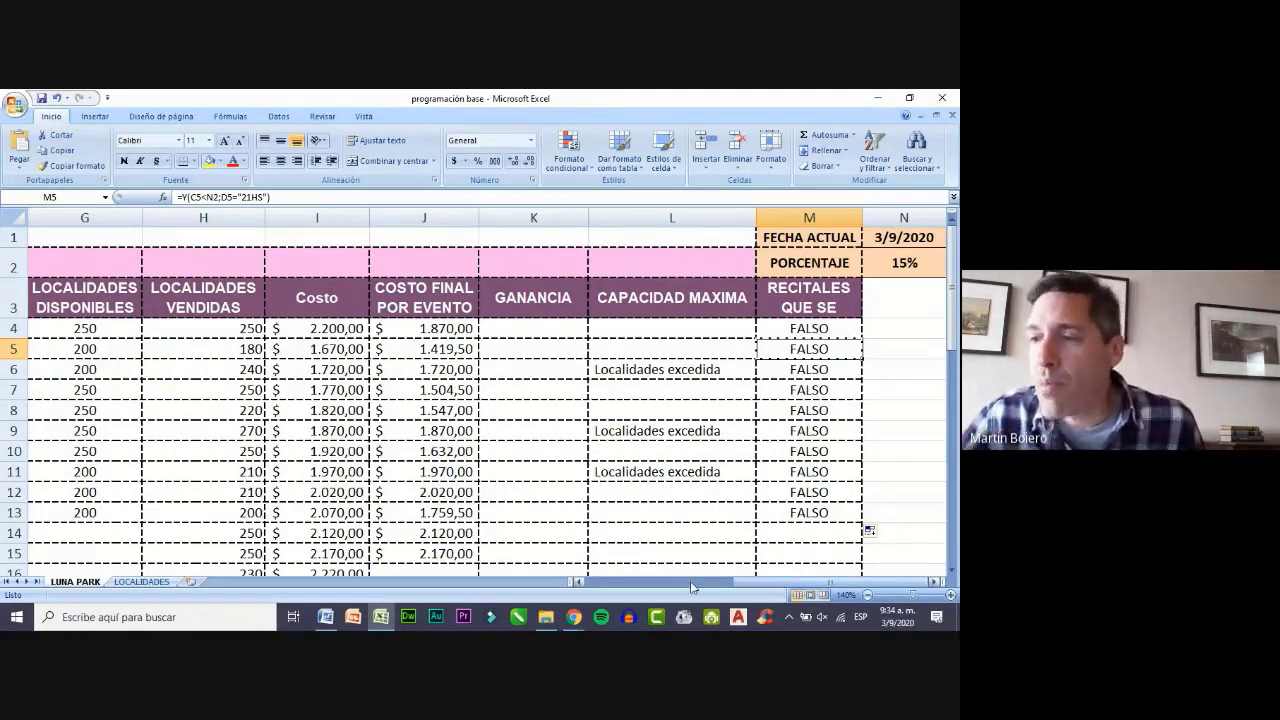
- Switch to the Consignas document in Word and read Ejercicio 3, marking "cantidad de eventos" and "mayor ganancia"
click(325, 620)
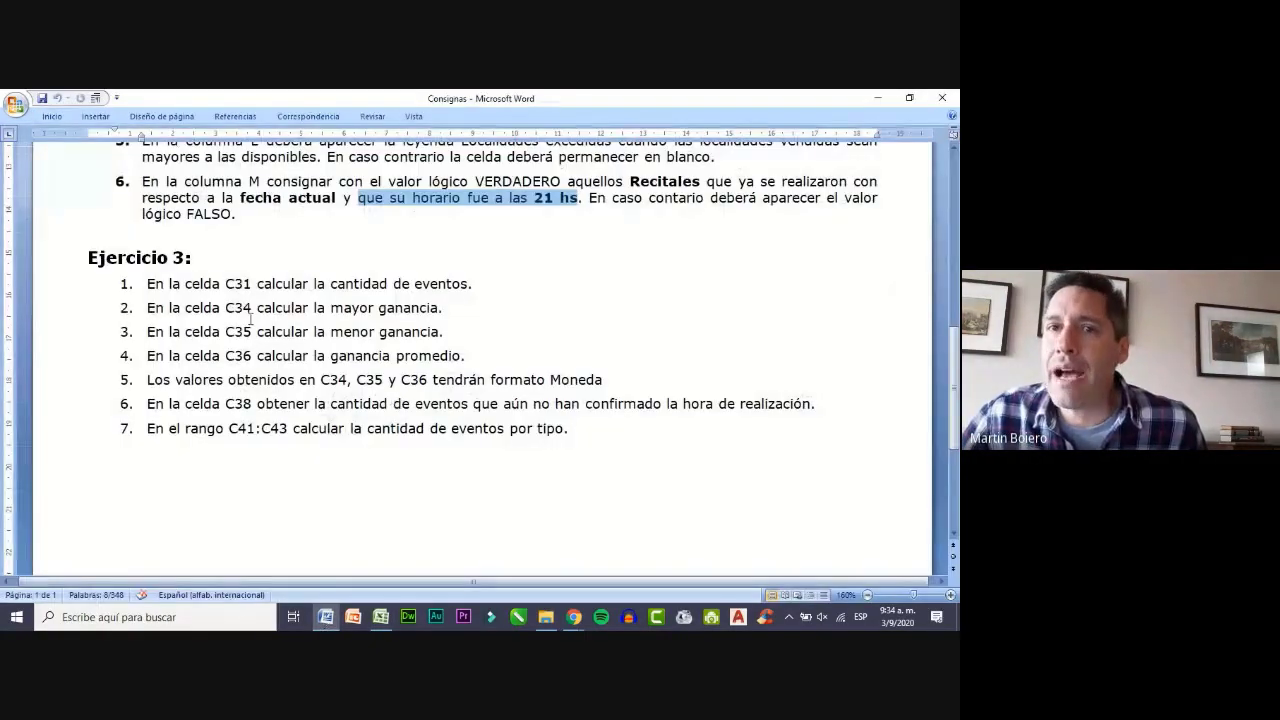
scroll(250, 318, down, 1)
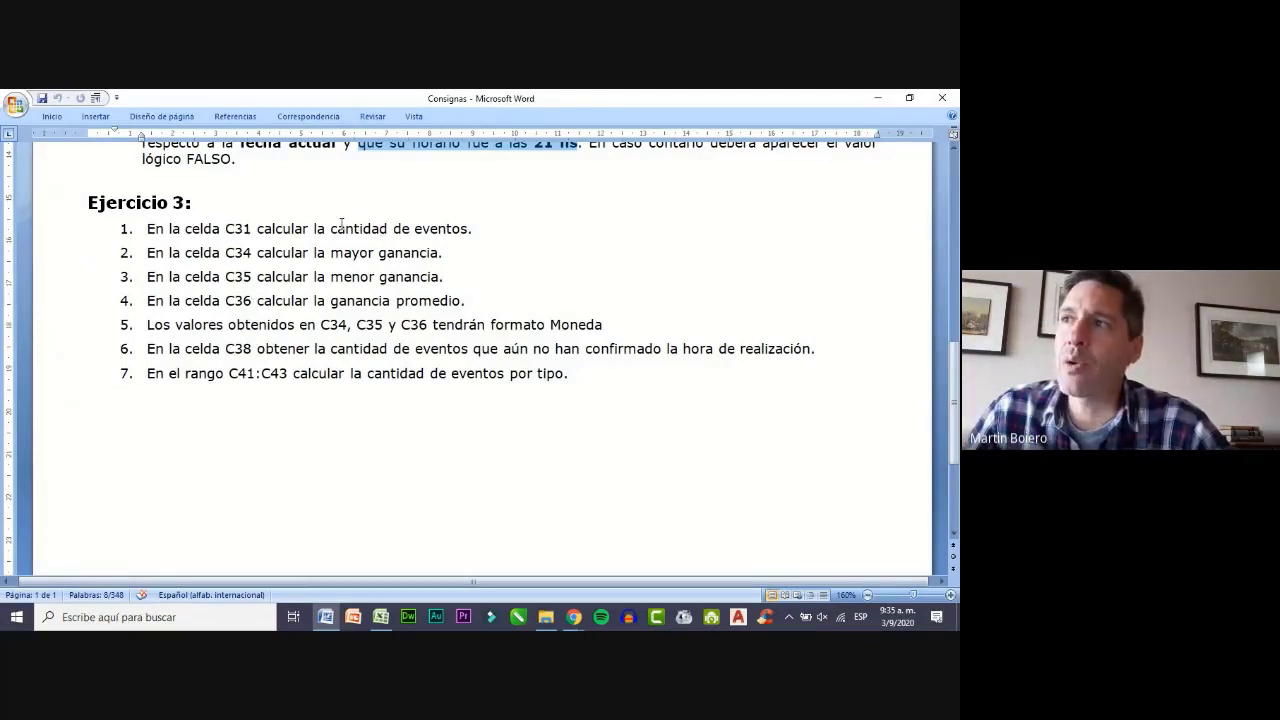
drag(330, 229, 453, 231)
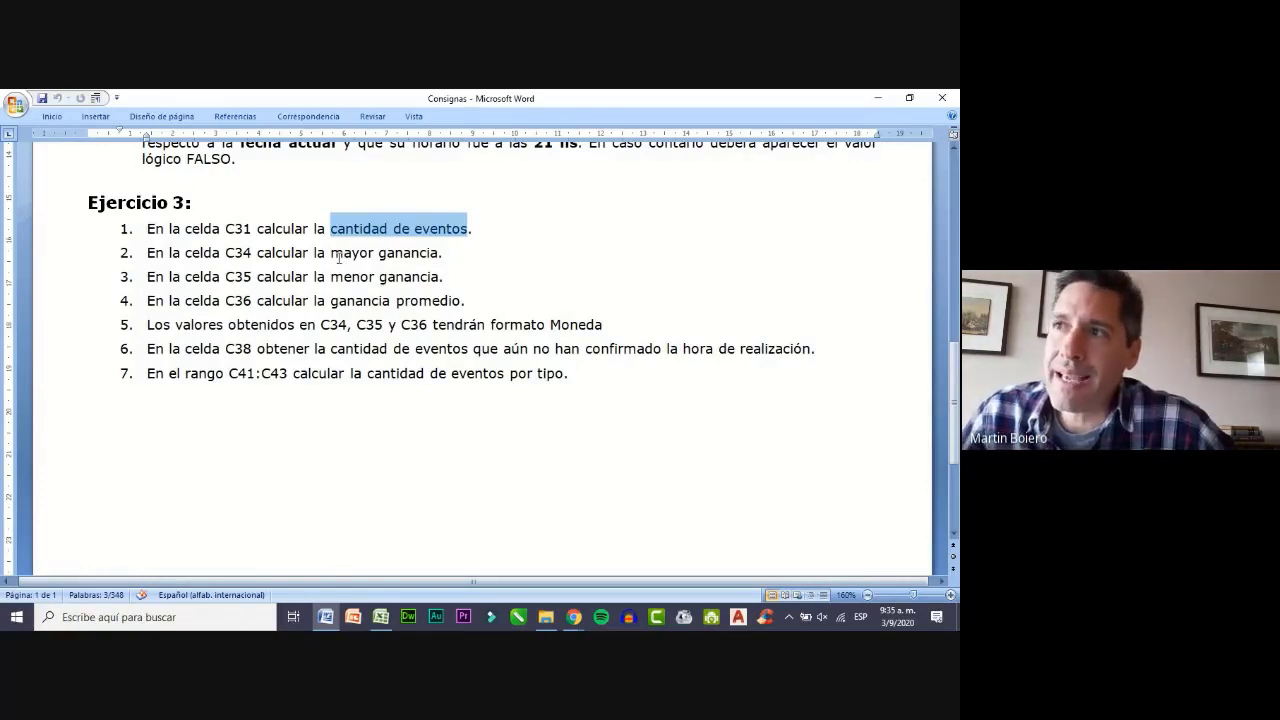
drag(330, 250, 444, 255)
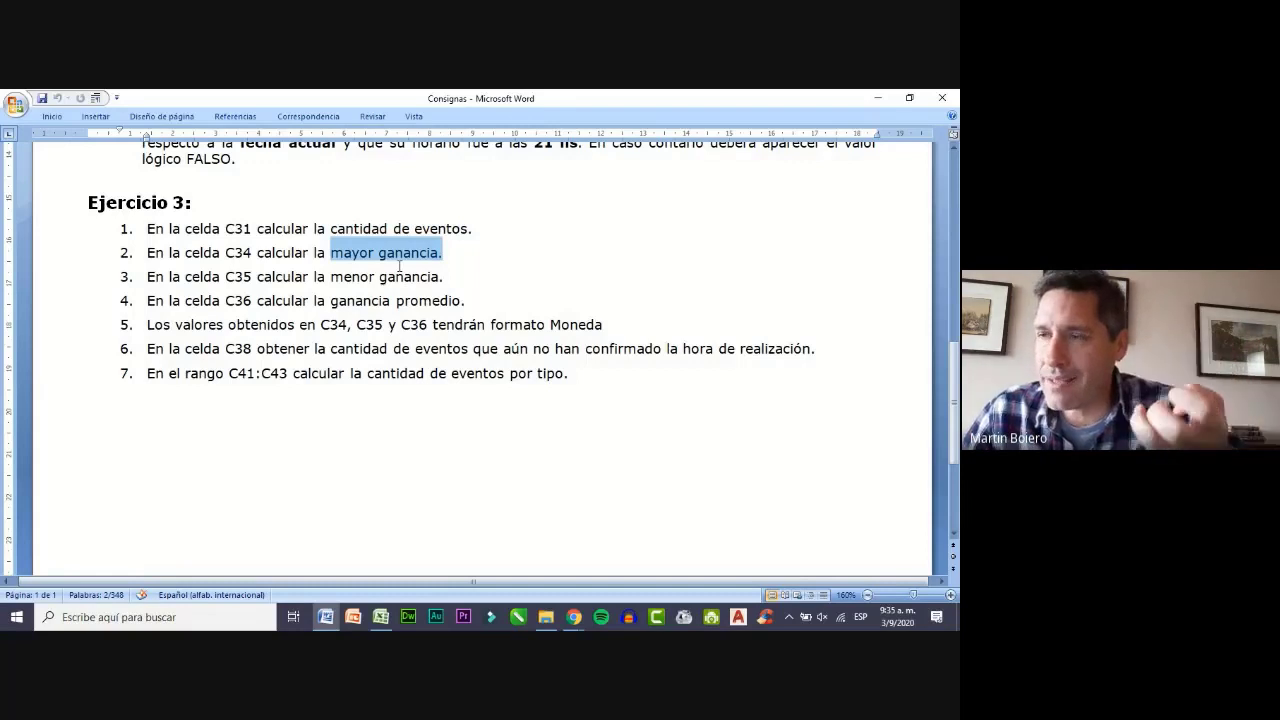
click(387, 250)
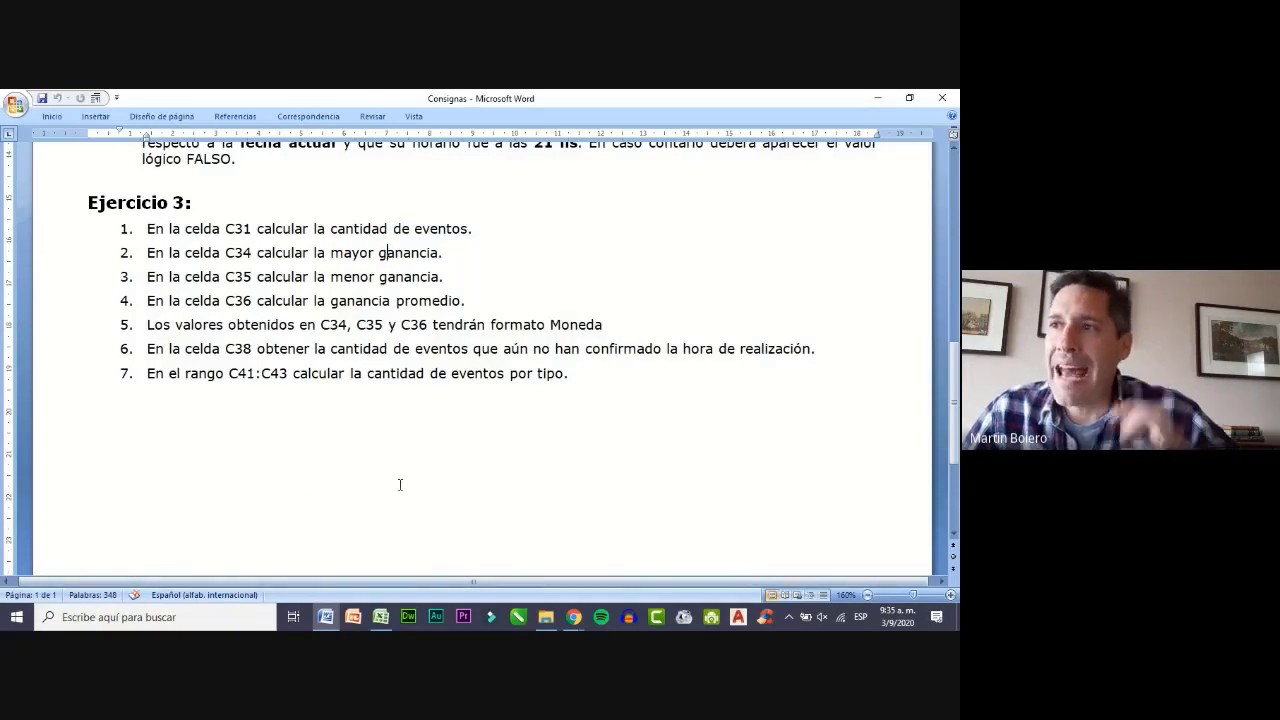
- Return to the Excel workbook and examine the GANANCIA column K, selecting the column and its first data cell K4
click(381, 619)
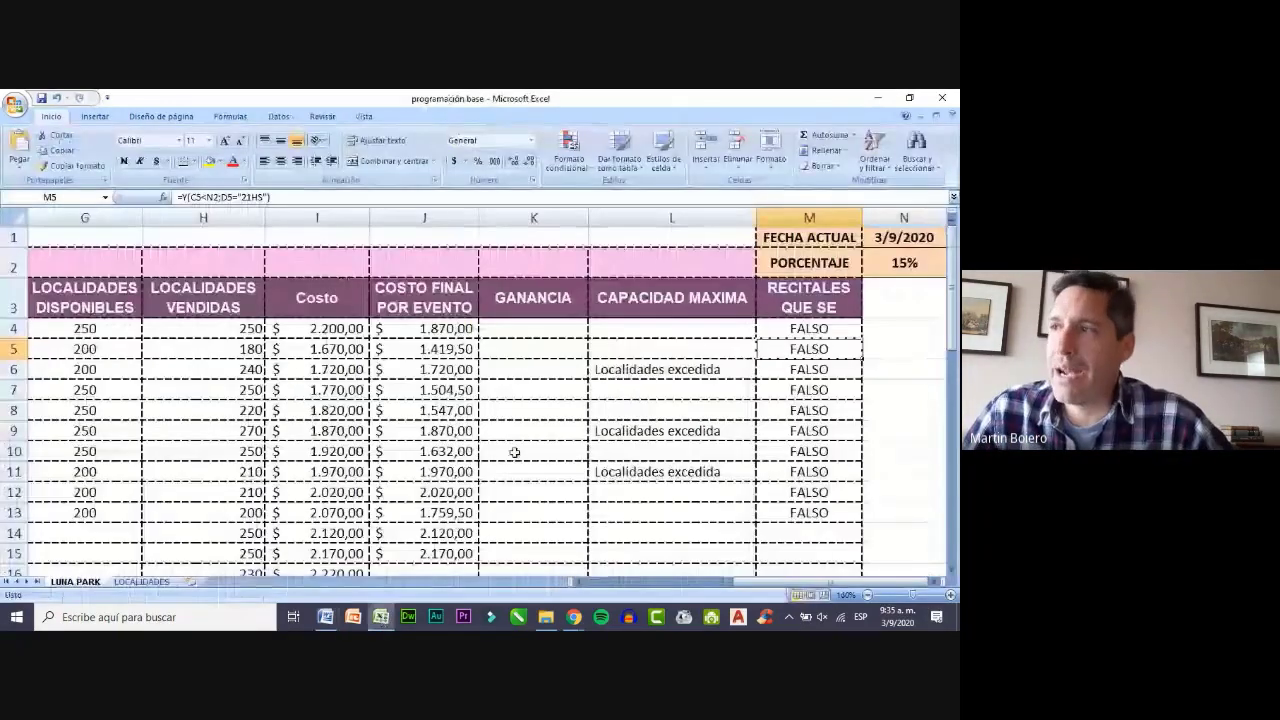
click(541, 218)
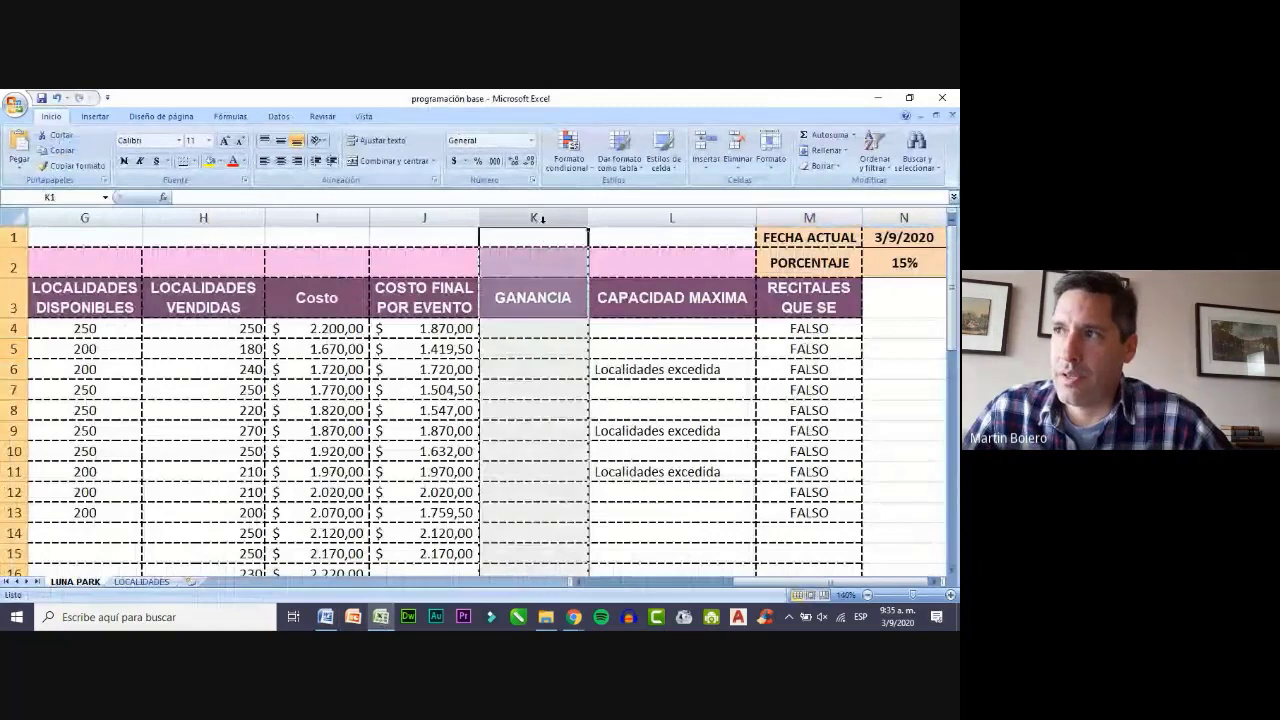
click(536, 329)
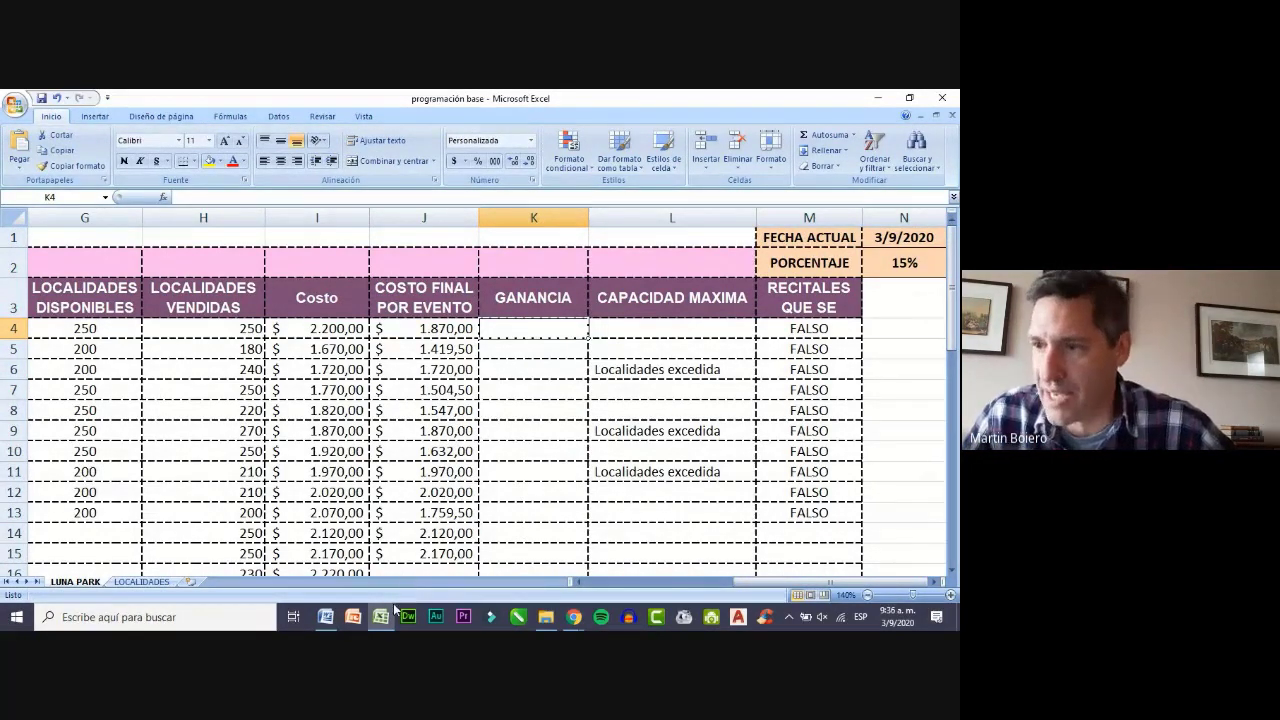
- Switch to the Consignas document in Word, enlarge it to 180%, and read tasks 5 and 6 of Ejercicio 3, marking their key phrases
click(325, 617)
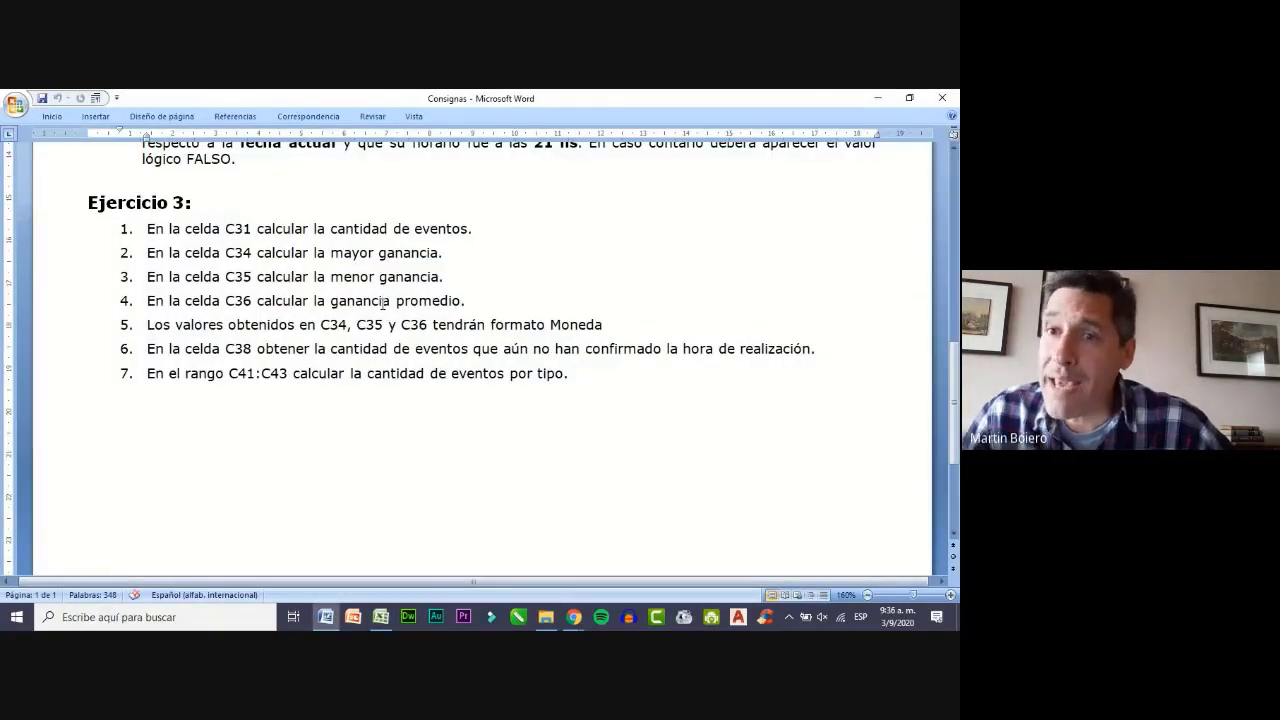
click(950, 595)
click(950, 595)
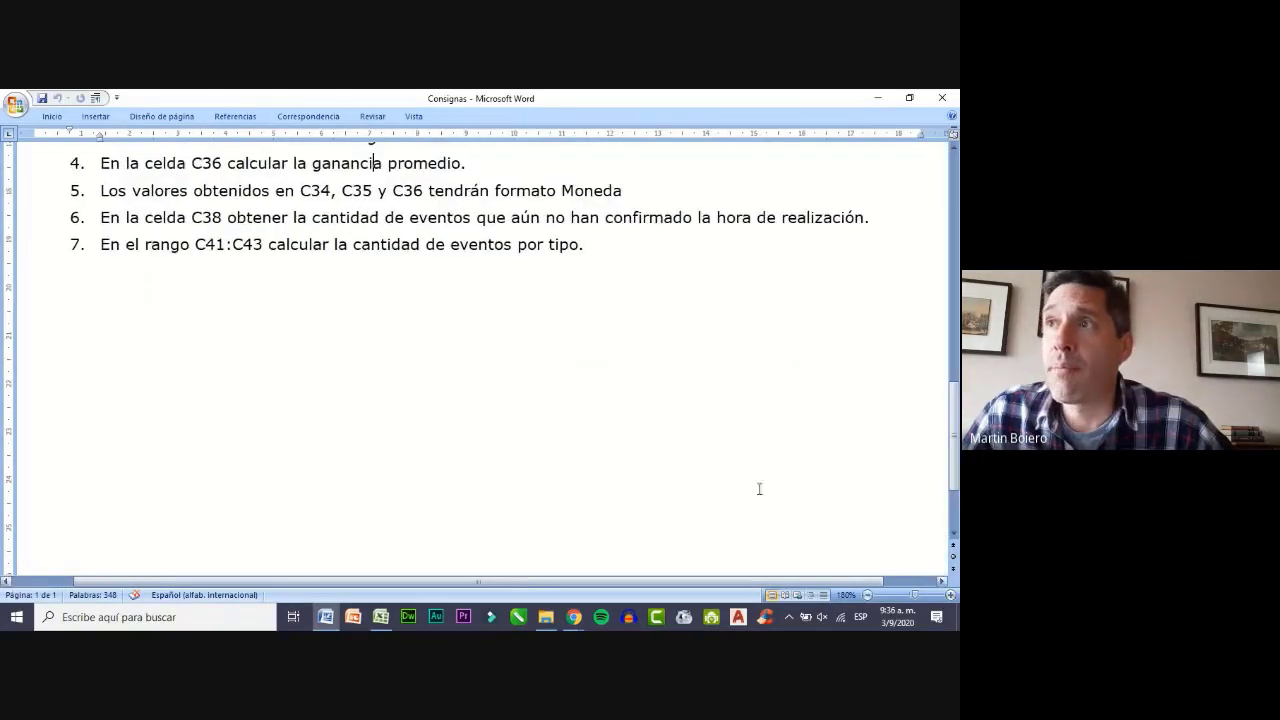
scroll(398, 367, up, 2)
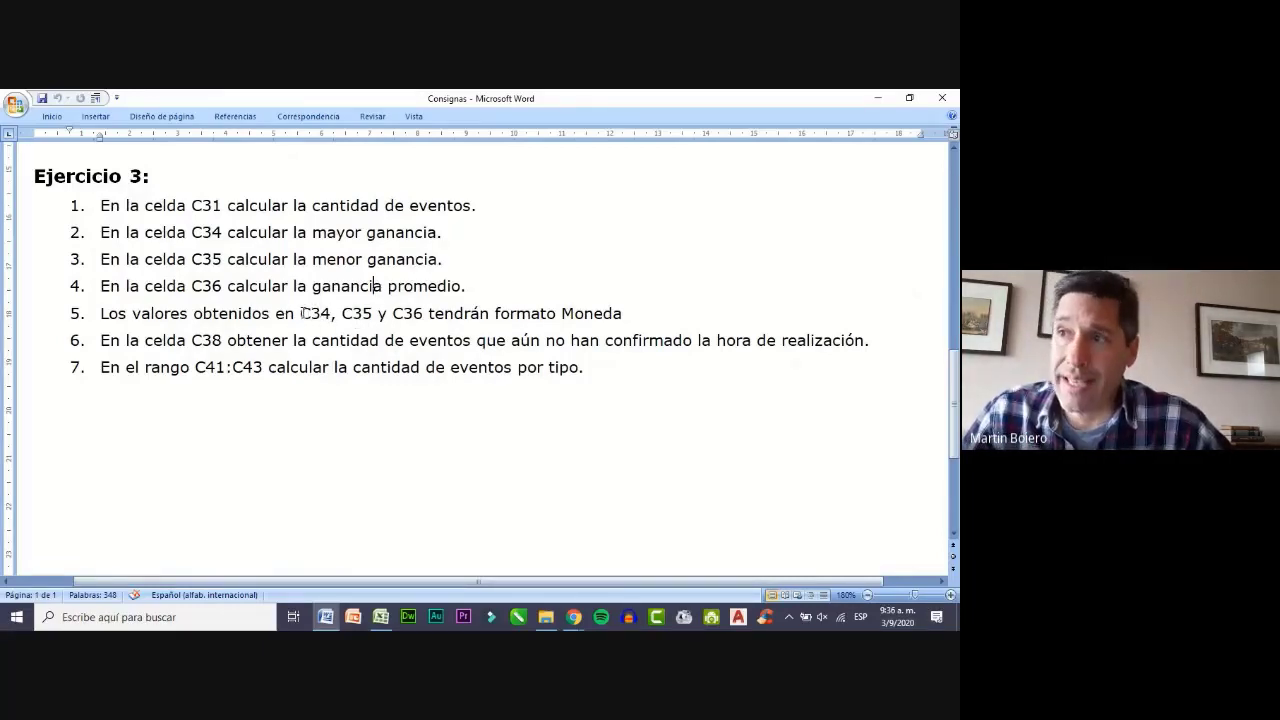
drag(302, 313, 422, 314)
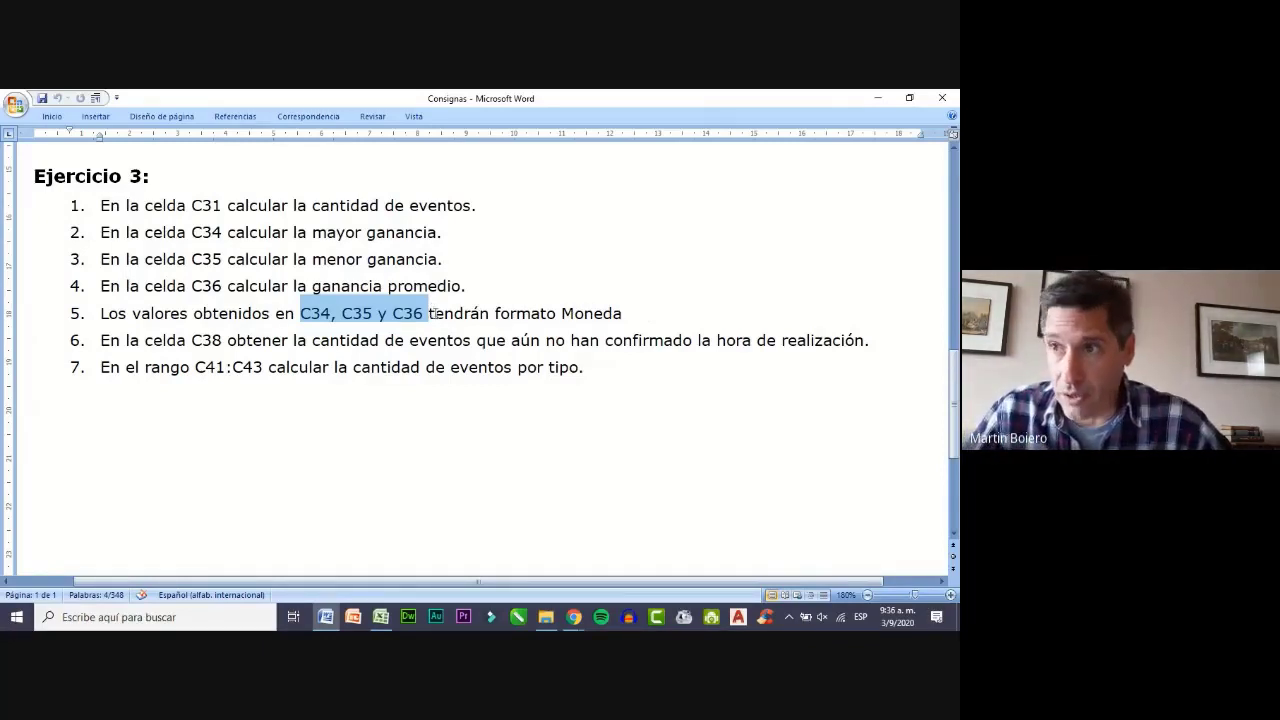
click(437, 313)
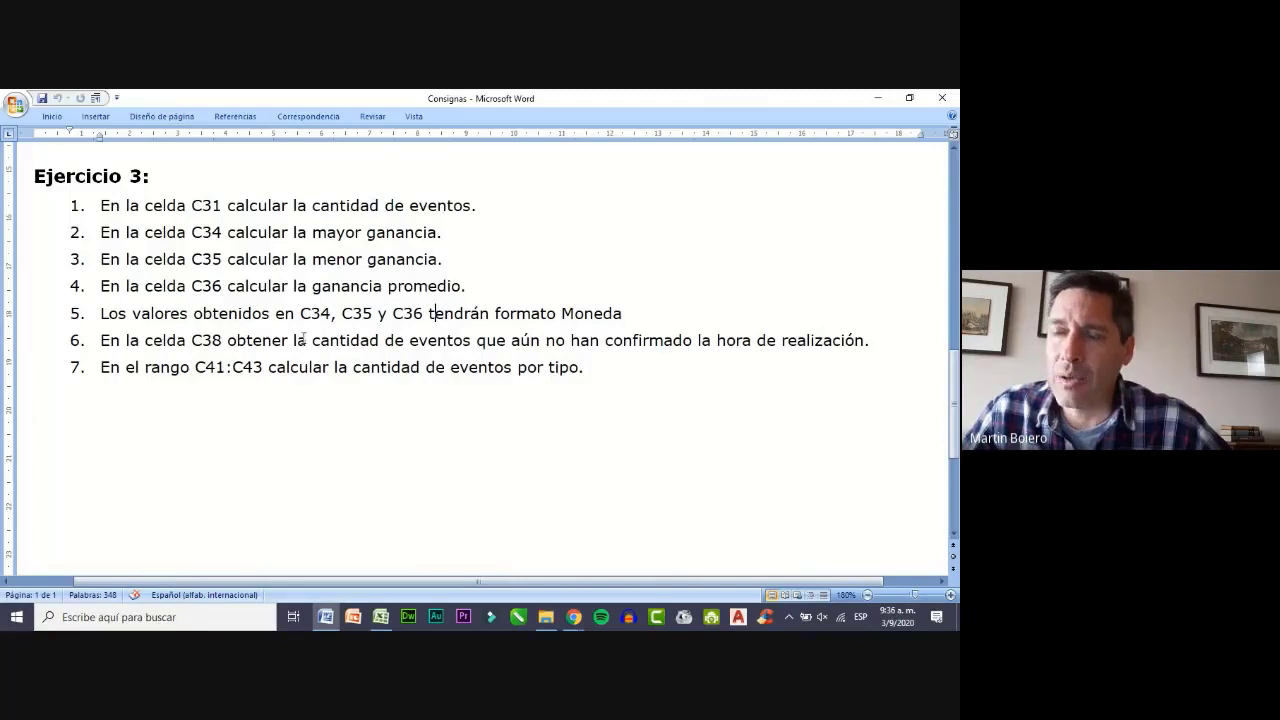
drag(302, 340, 694, 345)
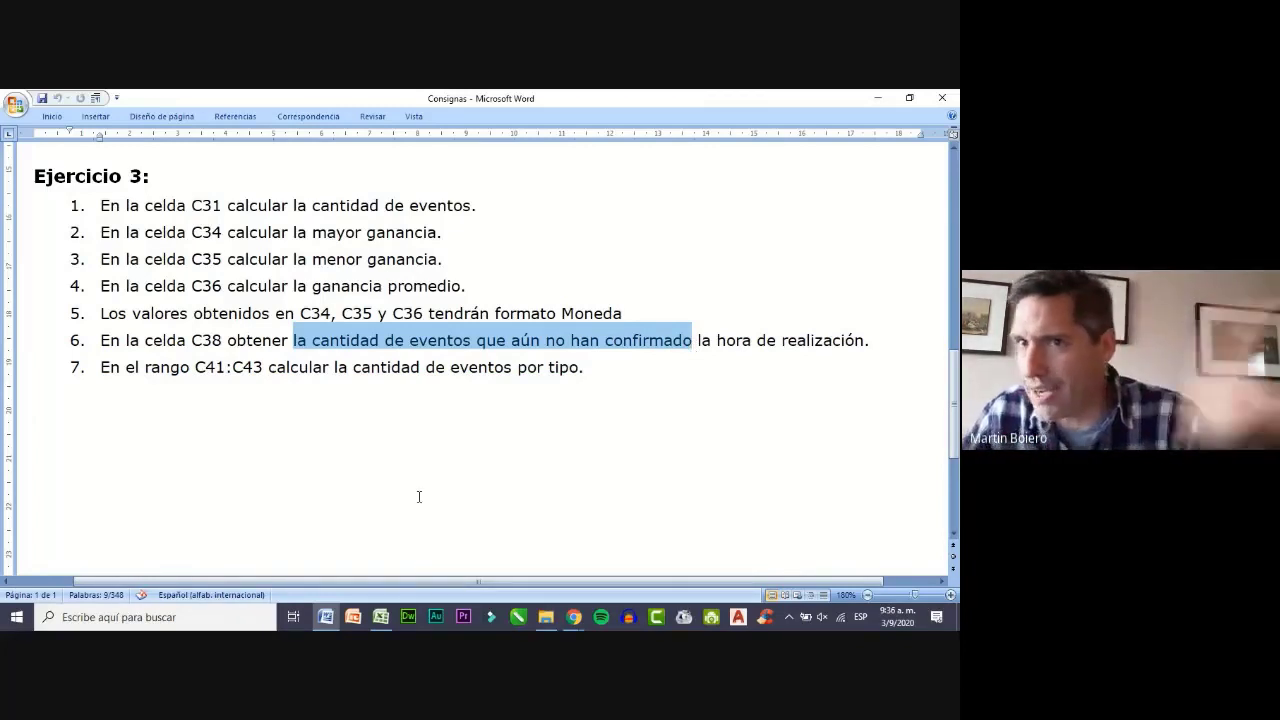
- Return to the Excel workbook, reduce the zoom to 110%, and inspect the blank hora cells D7, D12 and D24
click(380, 619)
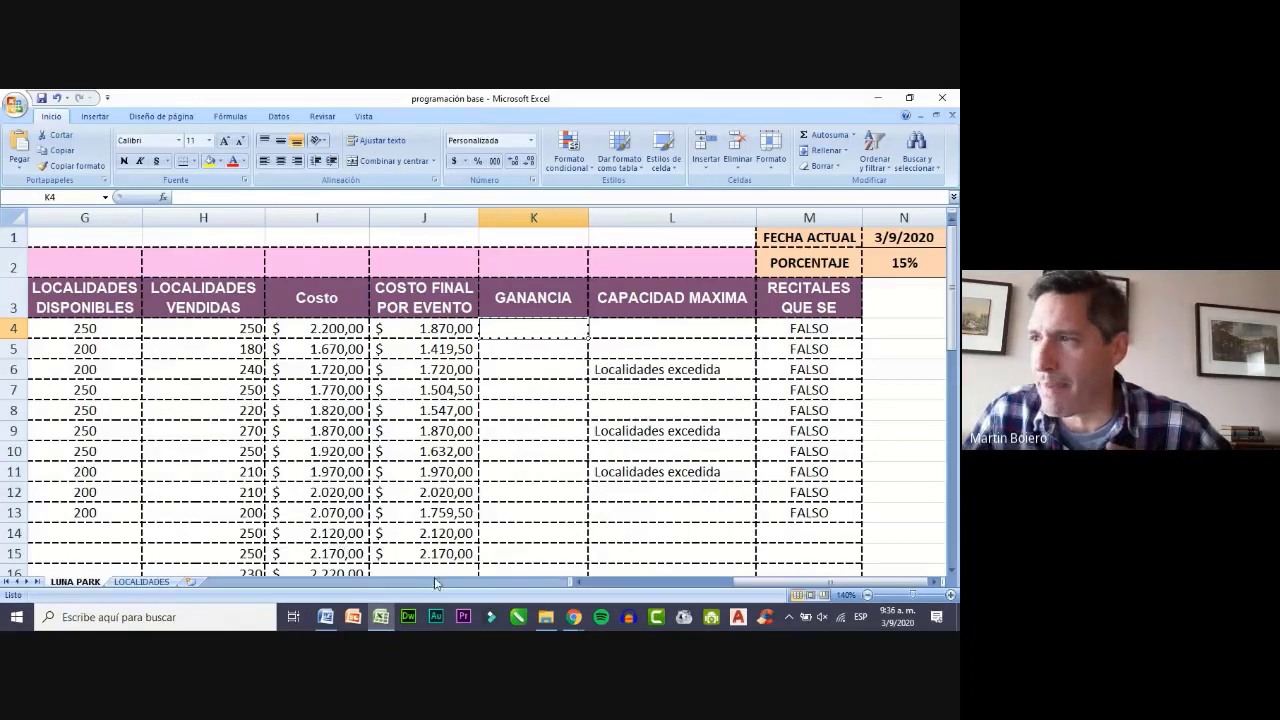
click(868, 596)
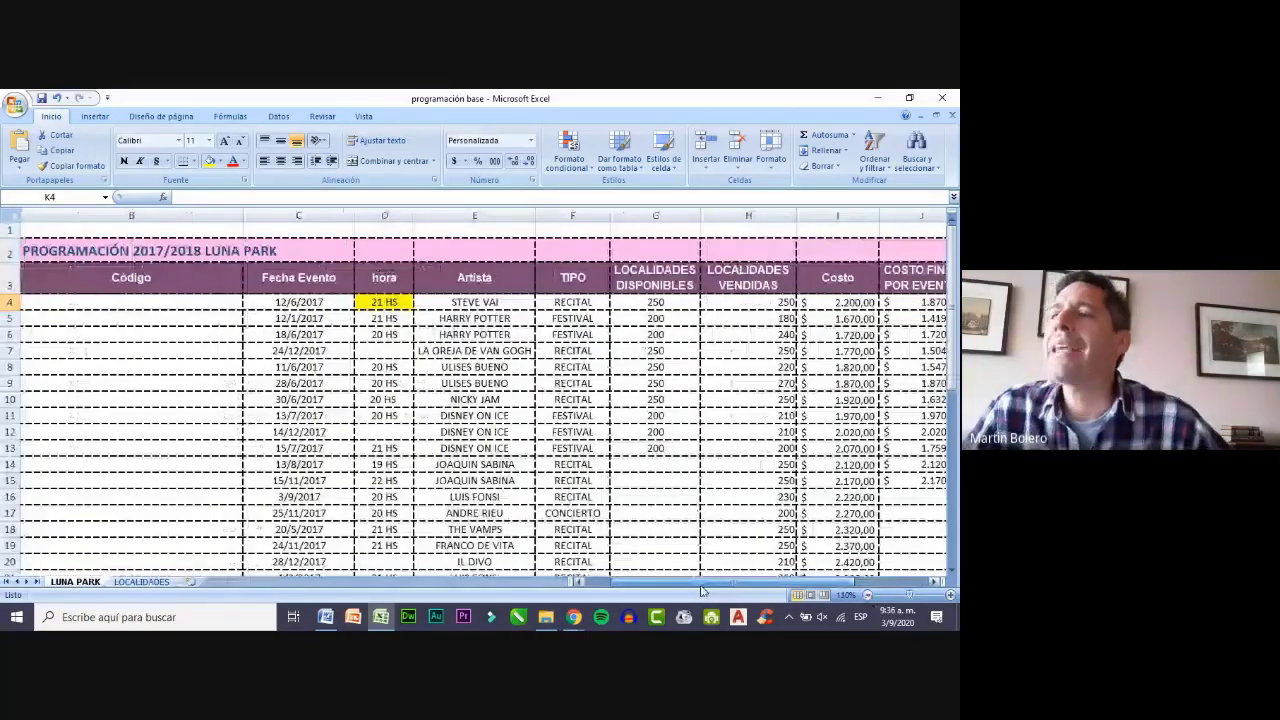
click(388, 352)
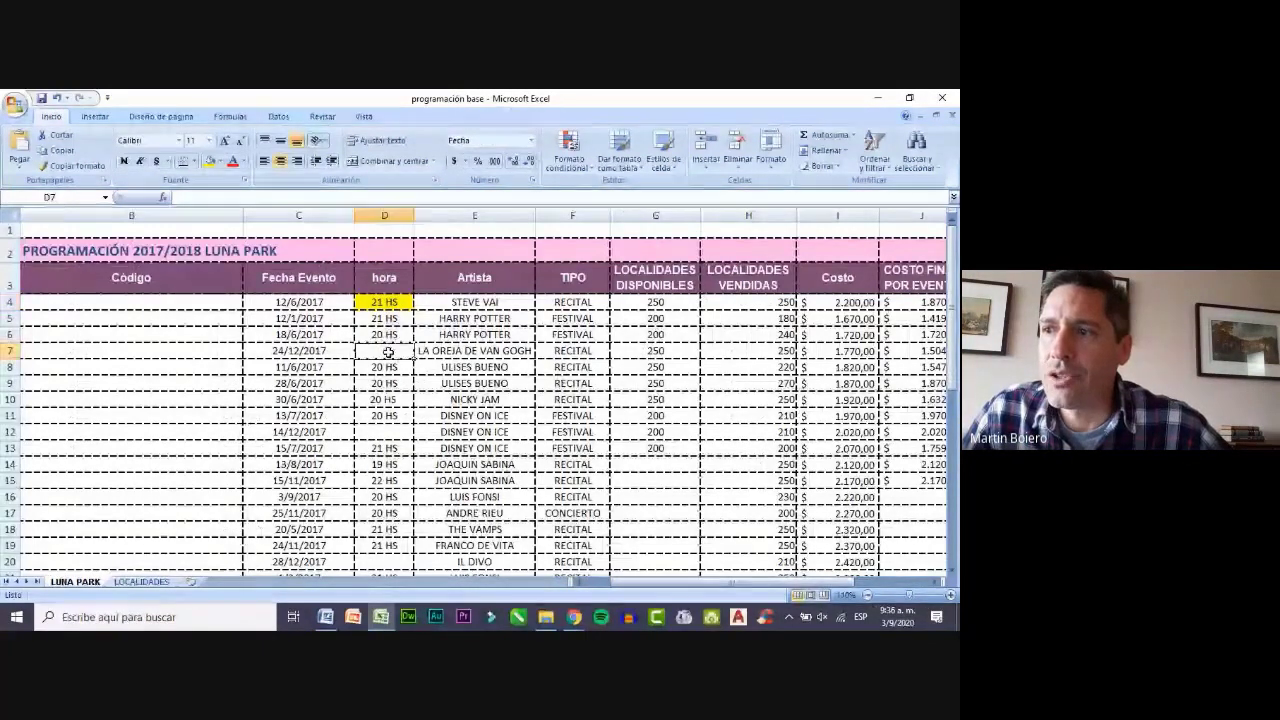
click(385, 432)
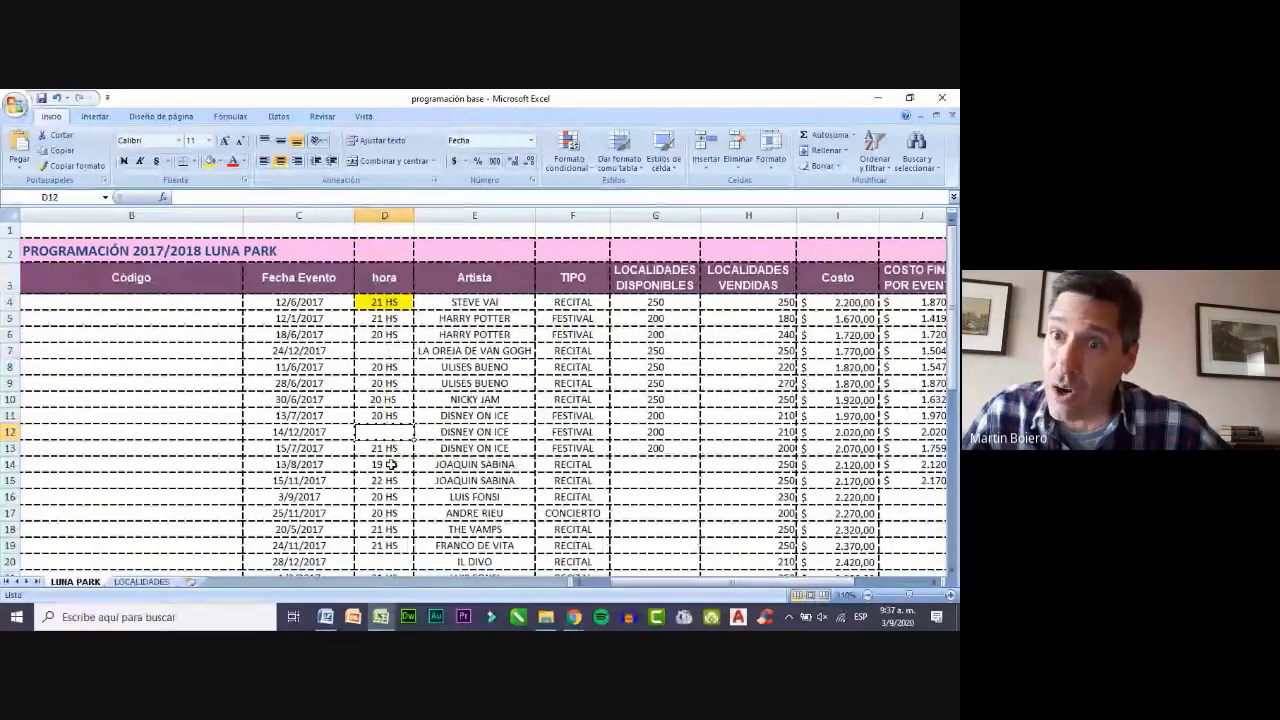
scroll(390, 465, down, 1)
scroll(389, 480, down, 1)
click(386, 508)
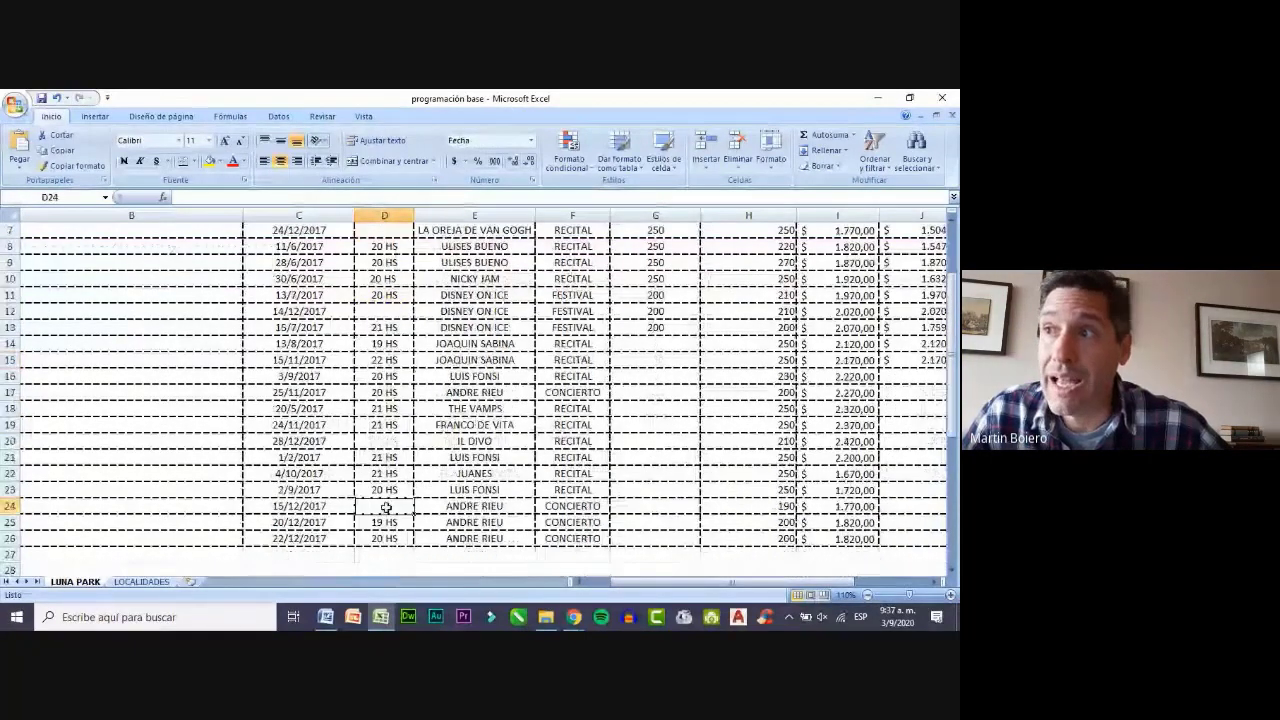
- Inspect the blank hora cell D20 and review the event table's columns across to M, down to row 26
click(385, 441)
scroll(385, 395, up, 1)
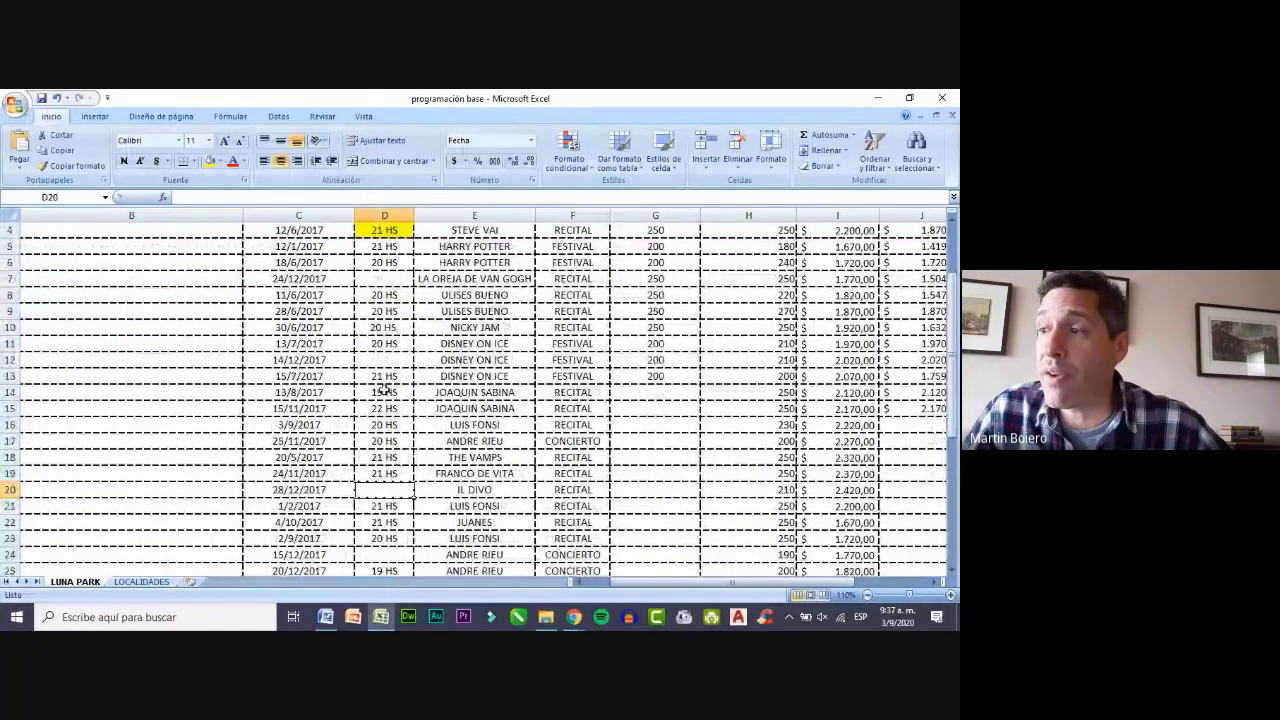
scroll(385, 390, up, 1)
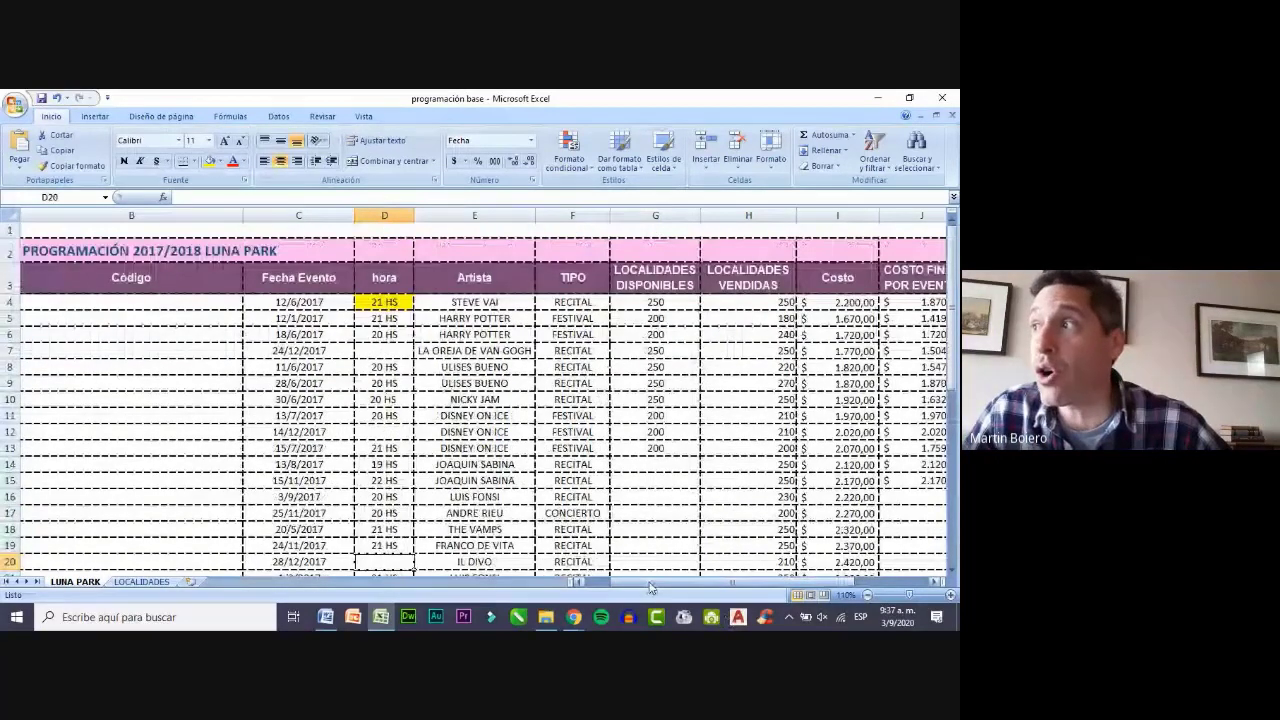
drag(649, 587, 694, 534)
scroll(465, 433, down, 4)
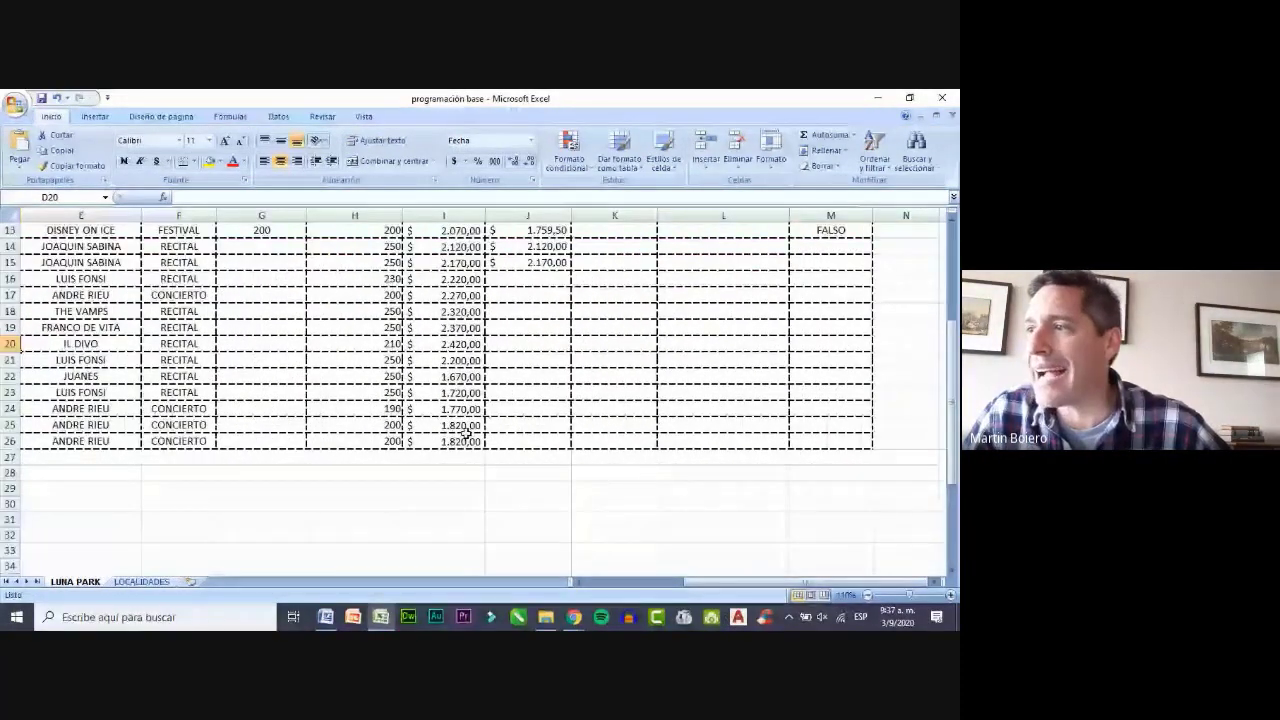
scroll(465, 433, up, 4)
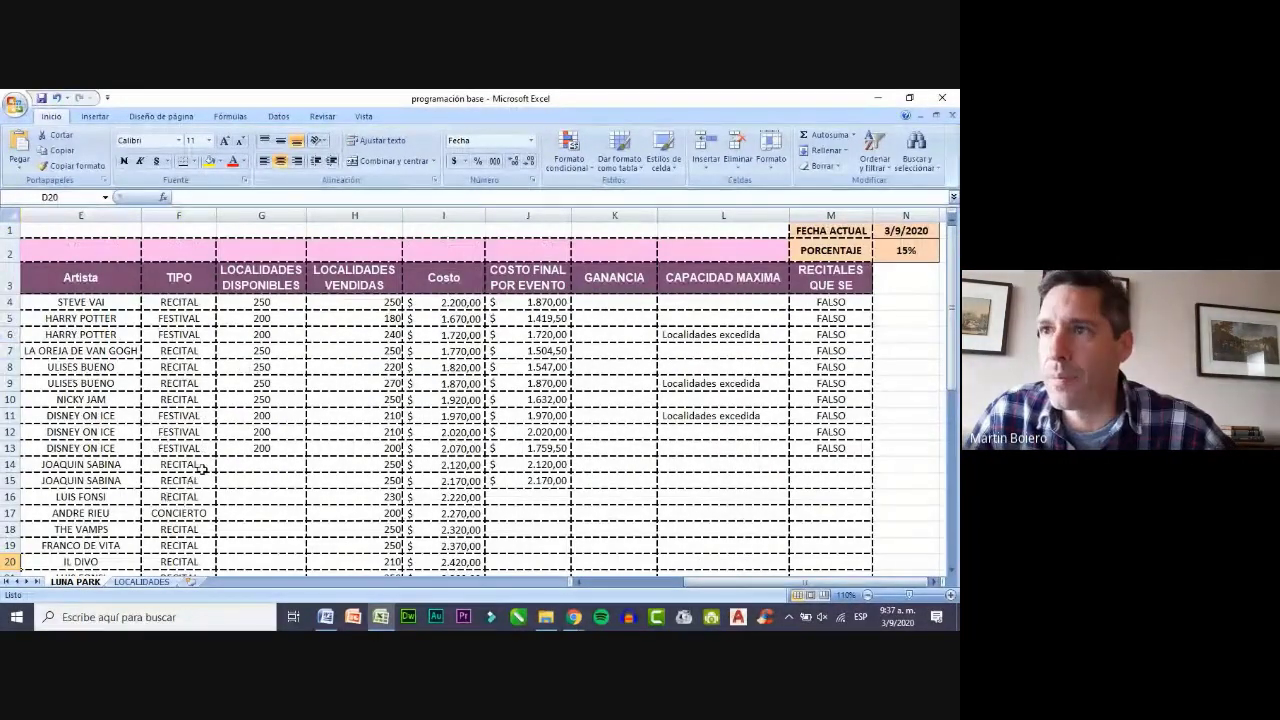
scroll(186, 457, down, 1)
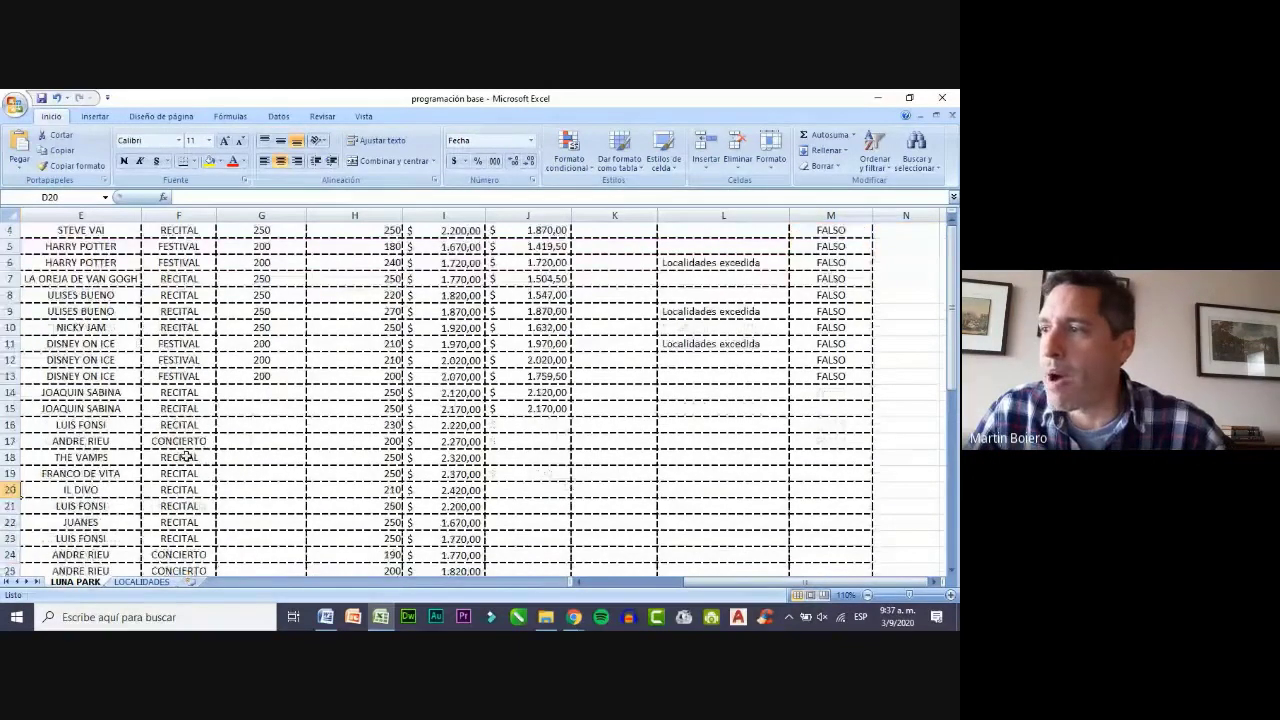
- Count the events without an hora in C38 with the formula =CONTAR.BLANCO(D4:D26)
drag(707, 587, 640, 587)
scroll(380, 494, down, 8)
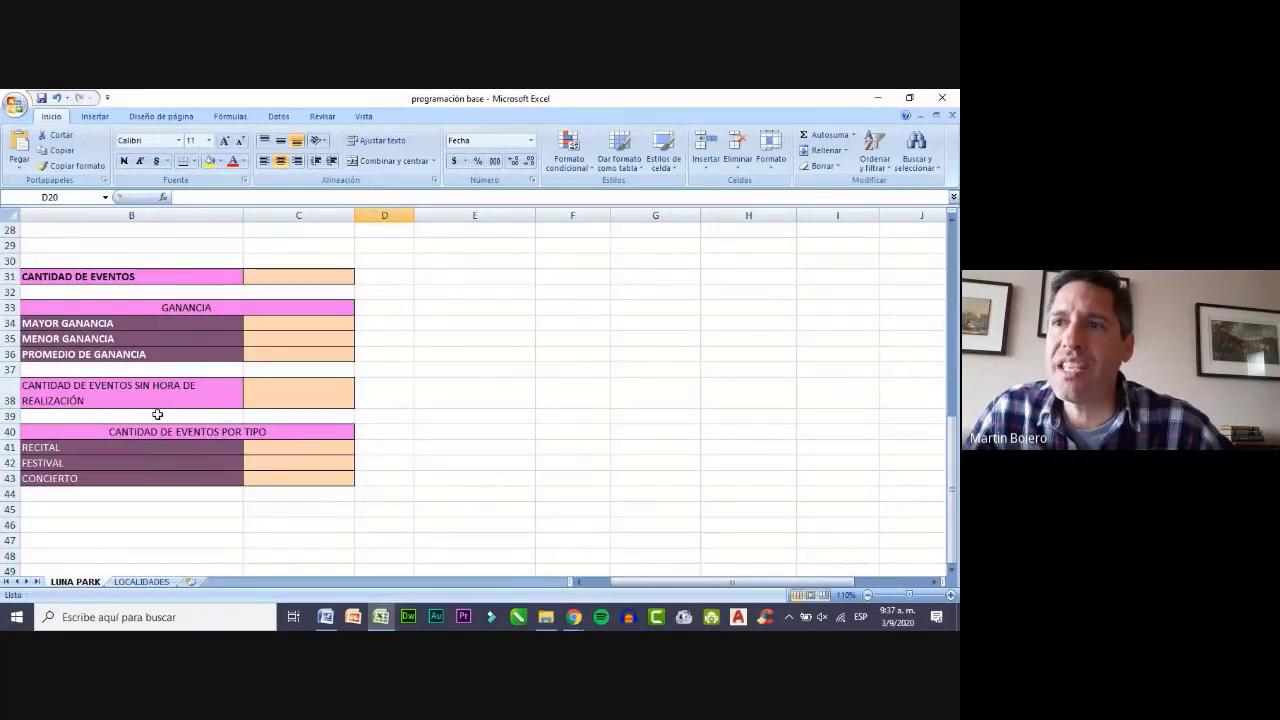
click(298, 392)
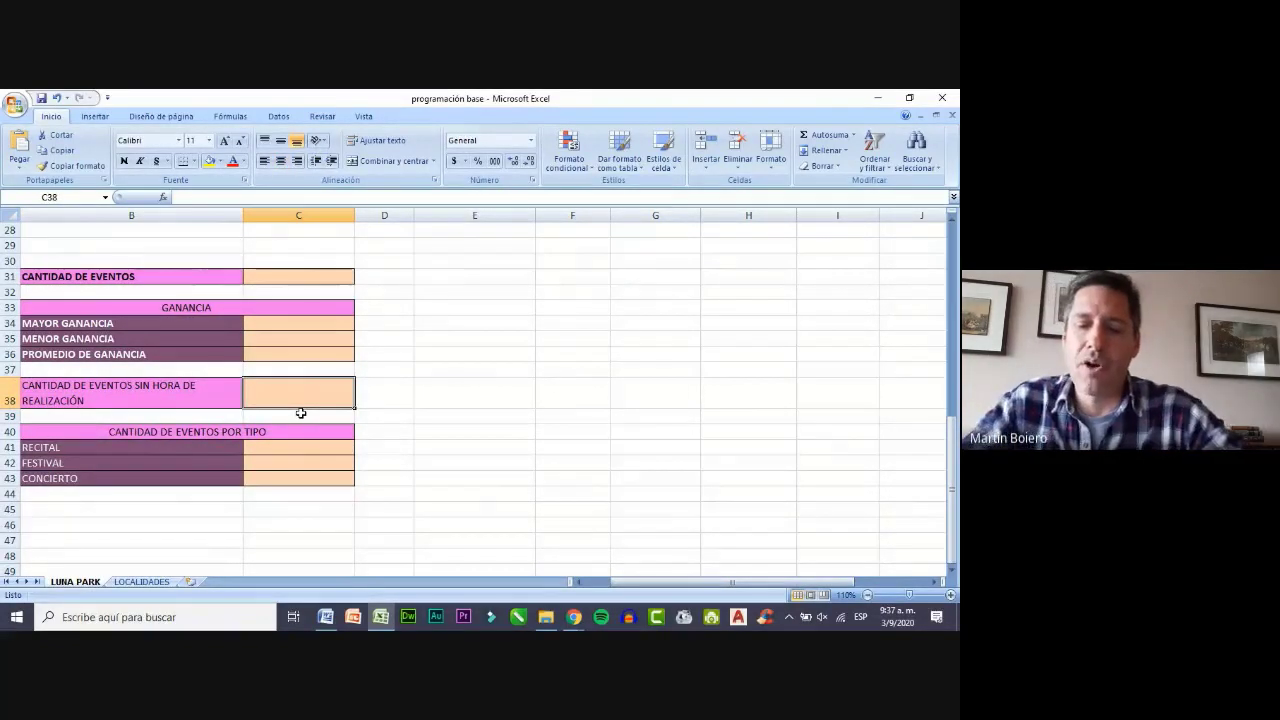
text(=co)
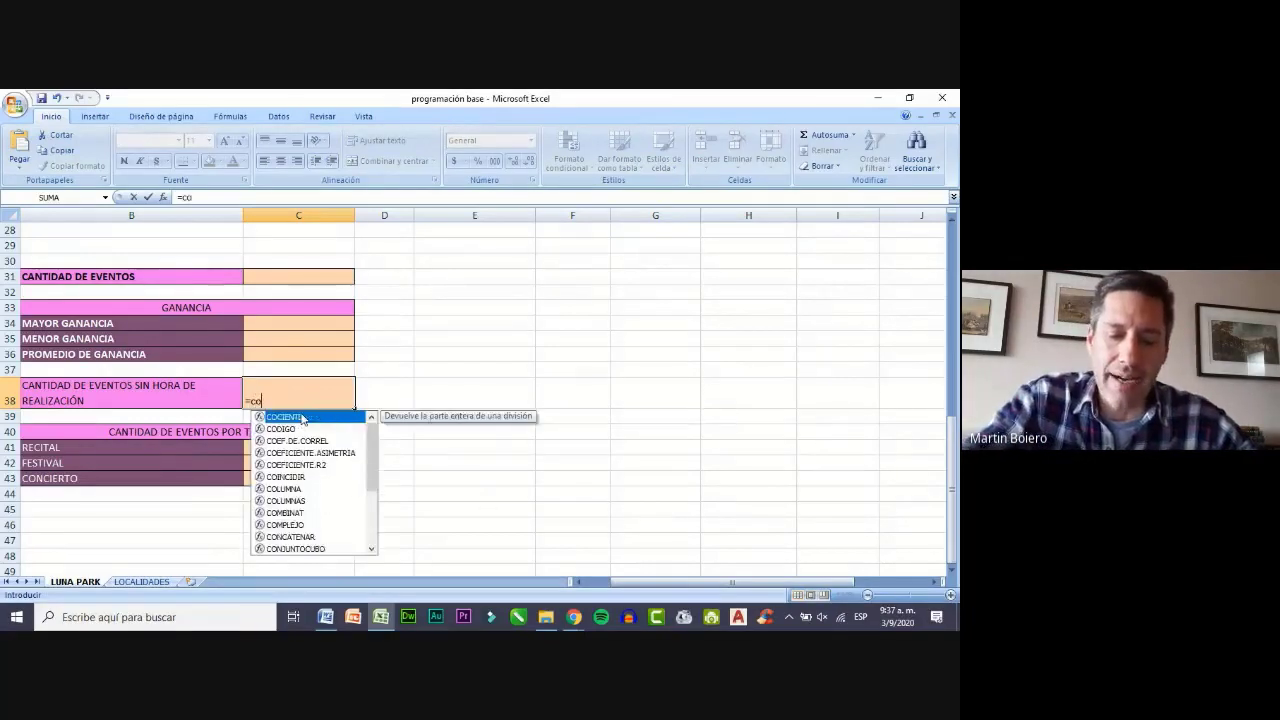
text(ntar.b)
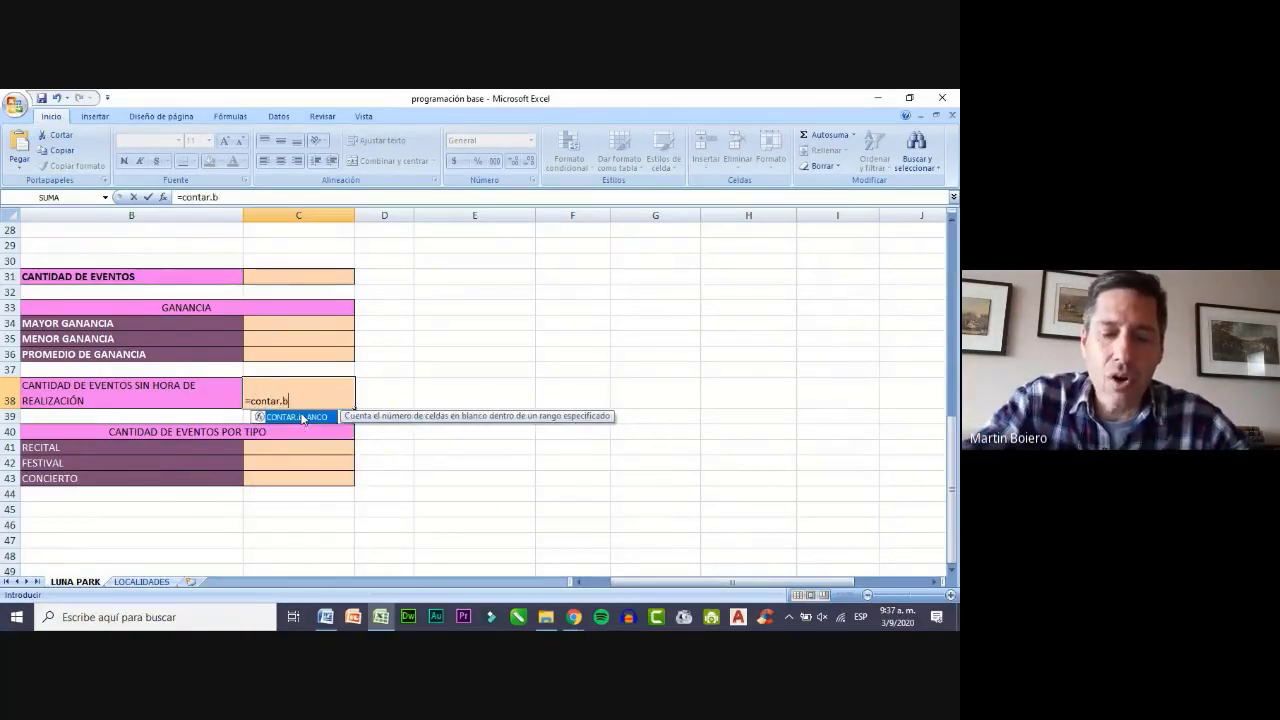
text(lanco)
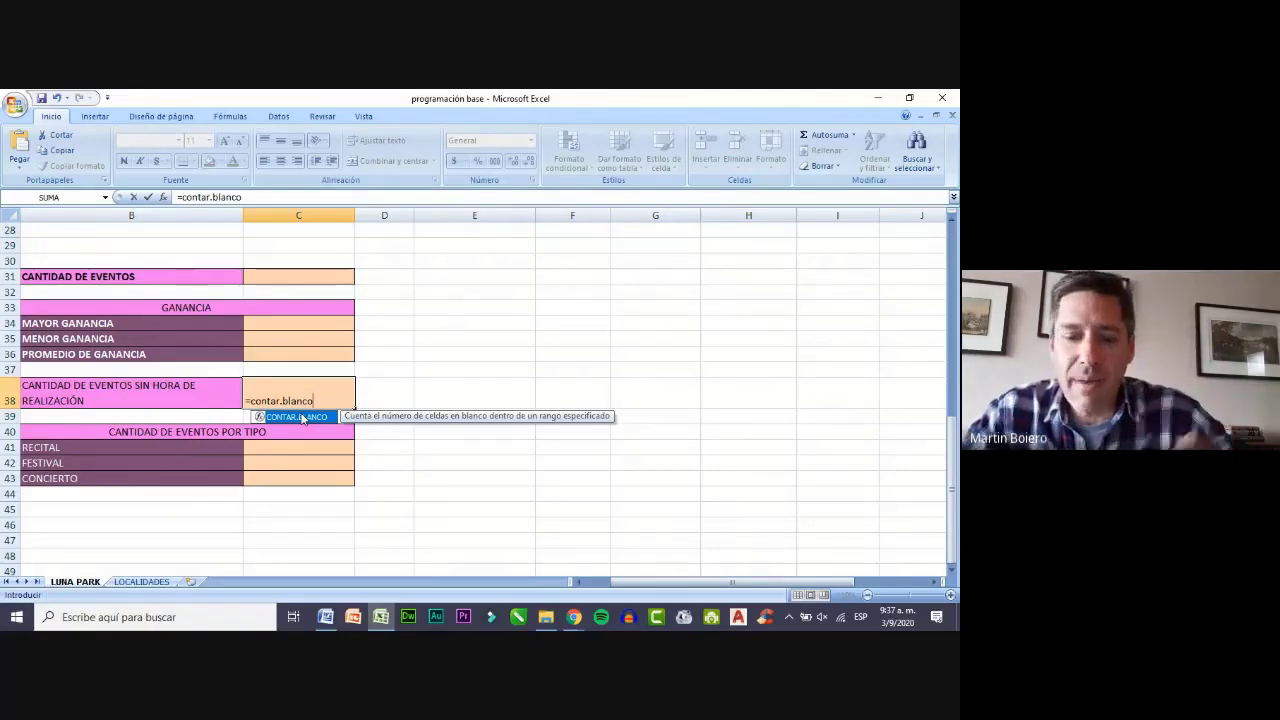
text(()
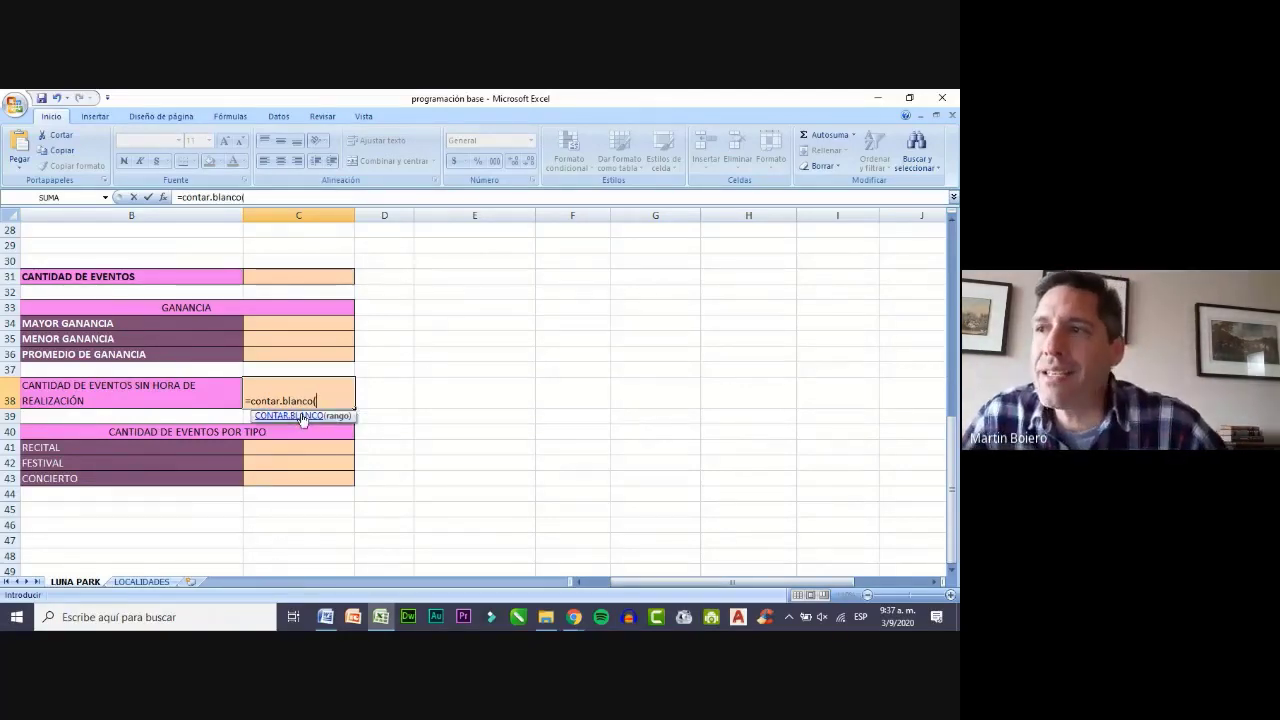
scroll(440, 374, up, 3)
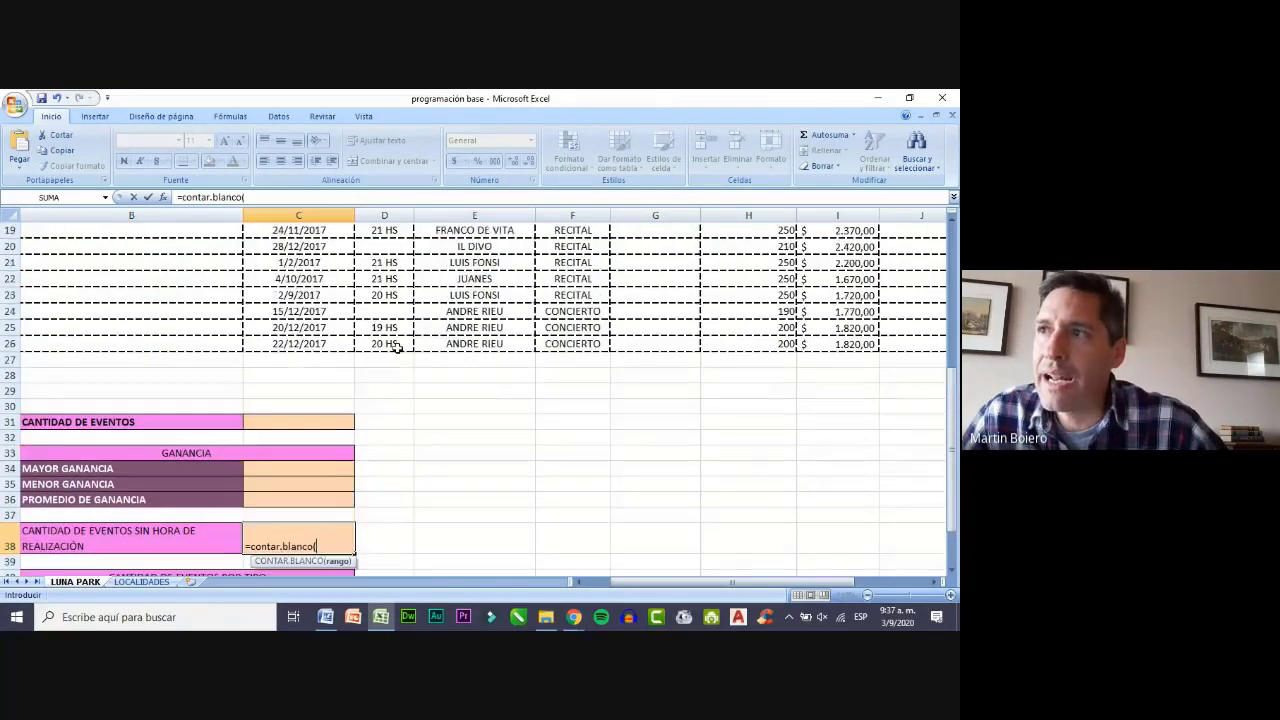
scroll(397, 347, up, 6)
drag(384, 302, 381, 545)
scroll(343, 549, down, 4)
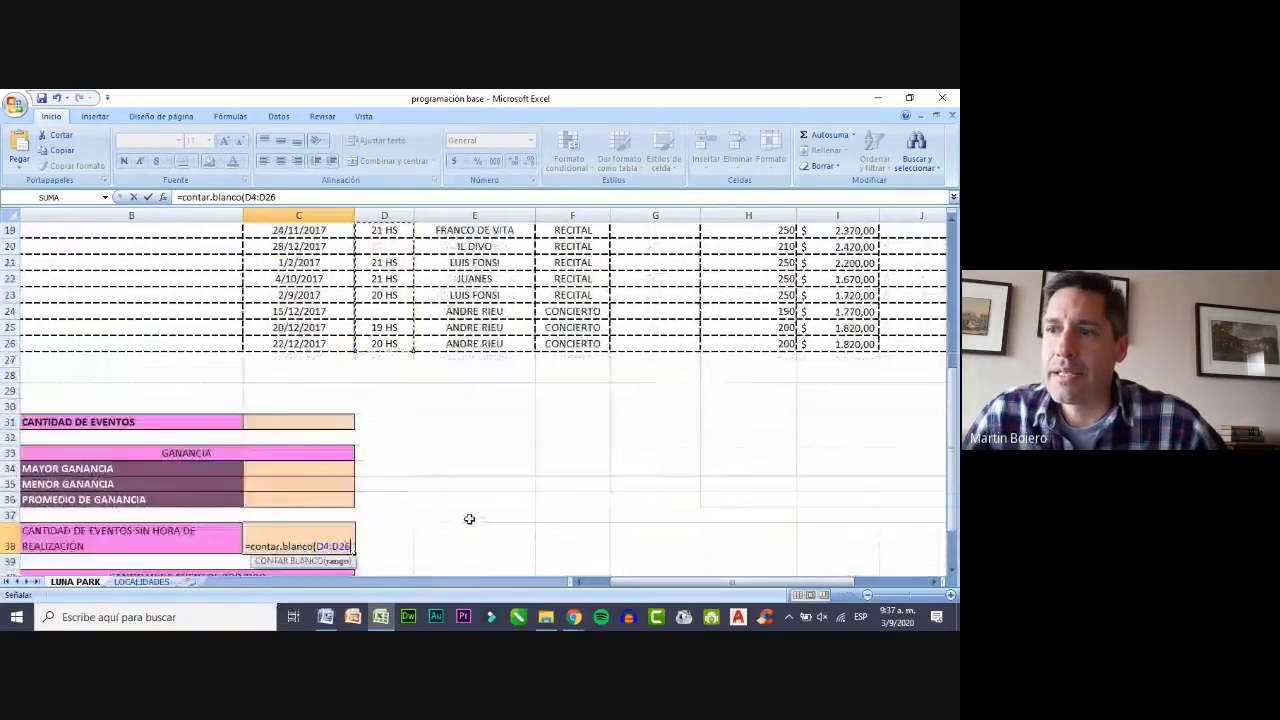
text())
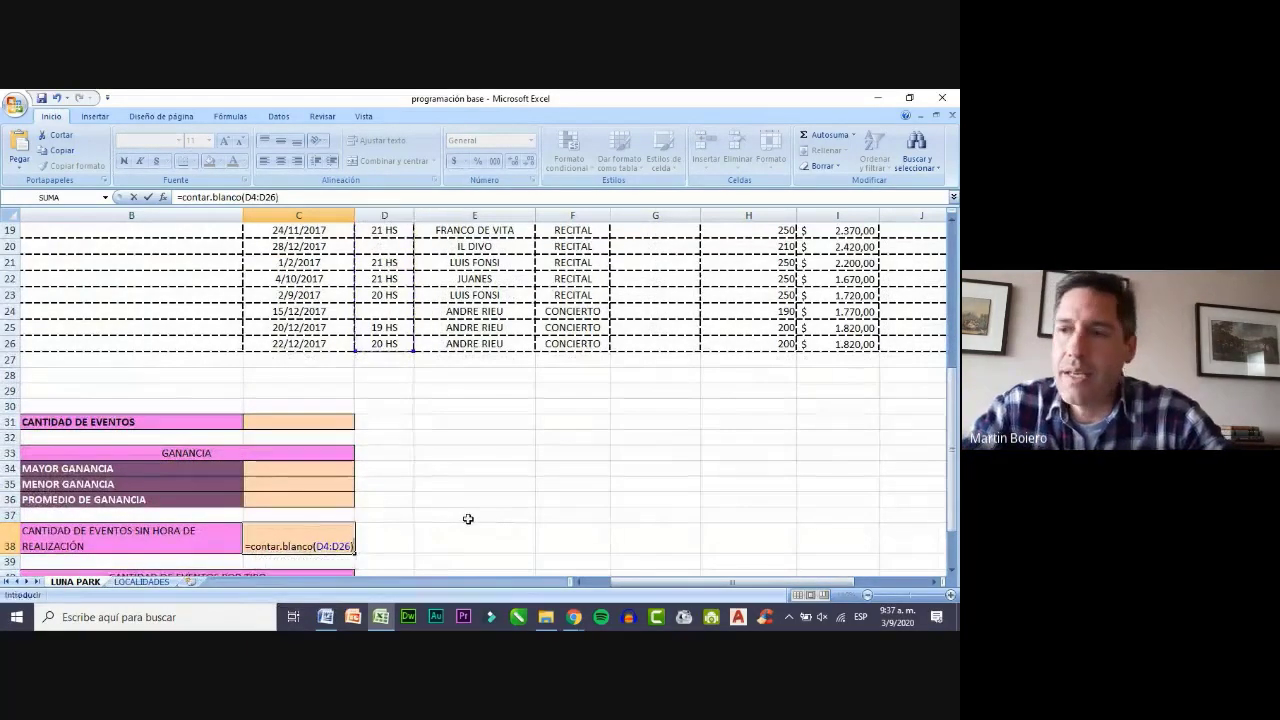
key(Return)
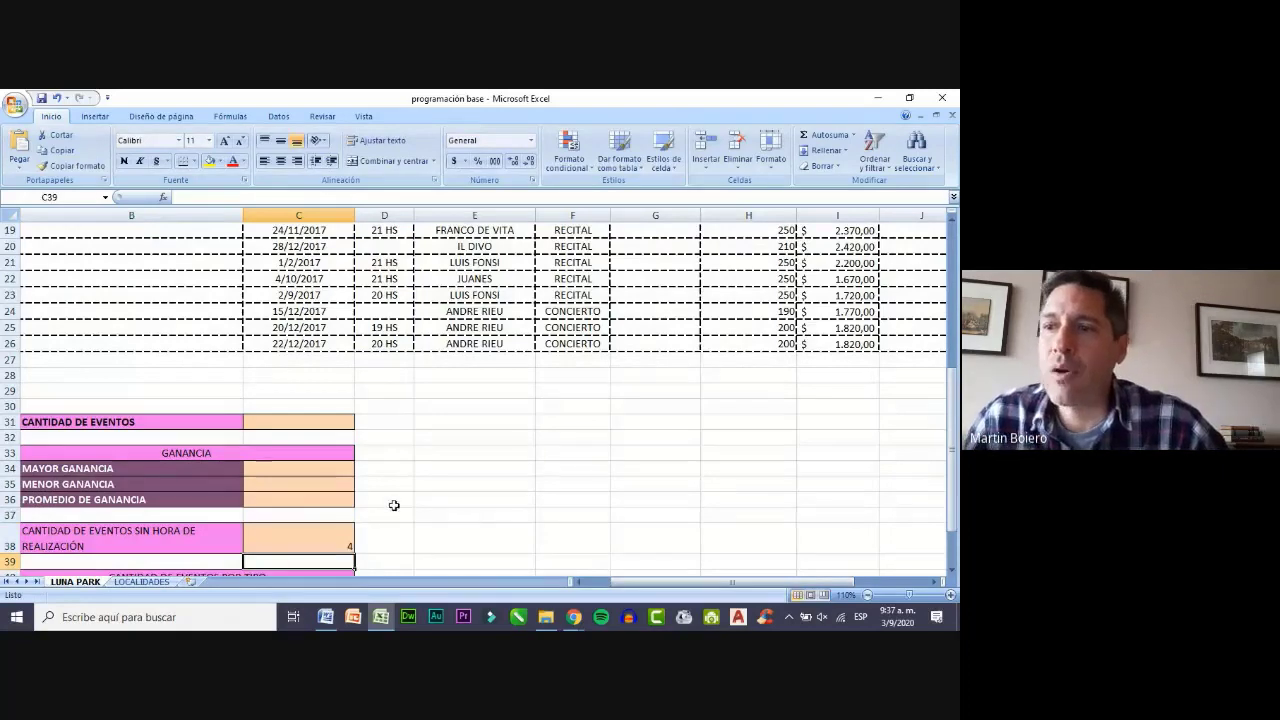
- Format C38 in bold at font size 36 and display its formula enlarged in the cell, leaving the formula as it is
scroll(383, 489, down, 2)
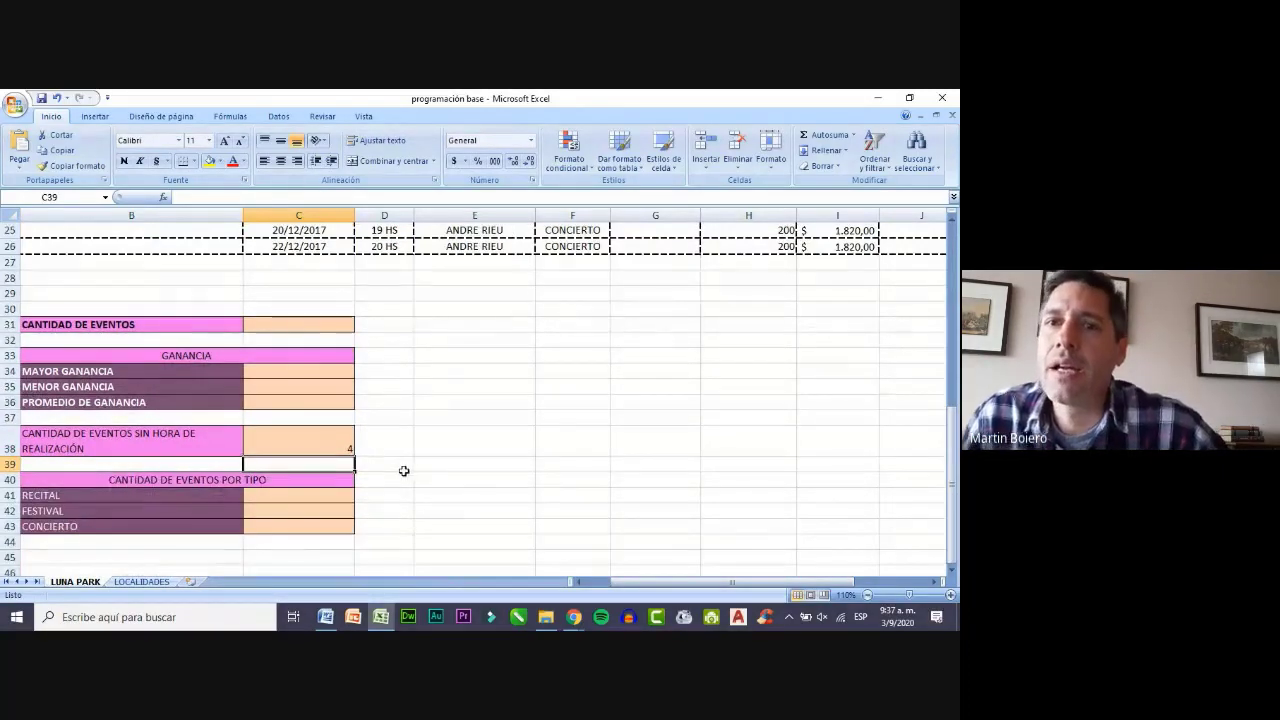
click(343, 441)
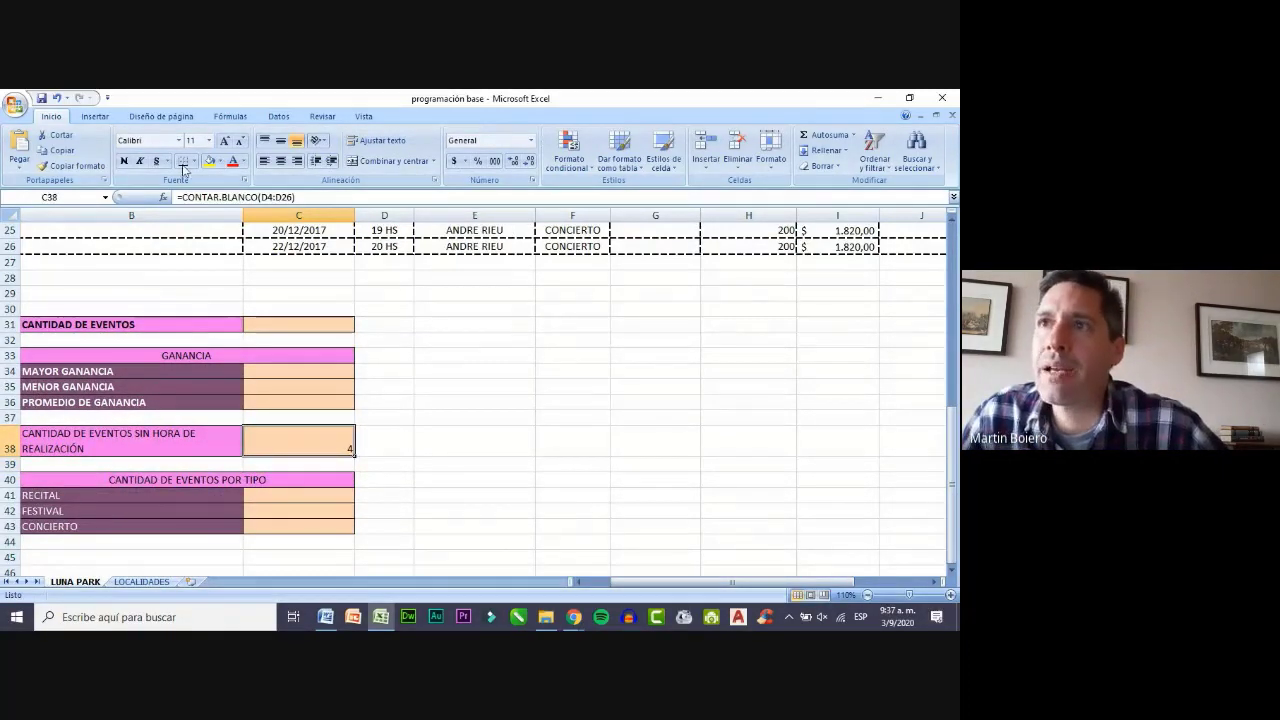
click(125, 161)
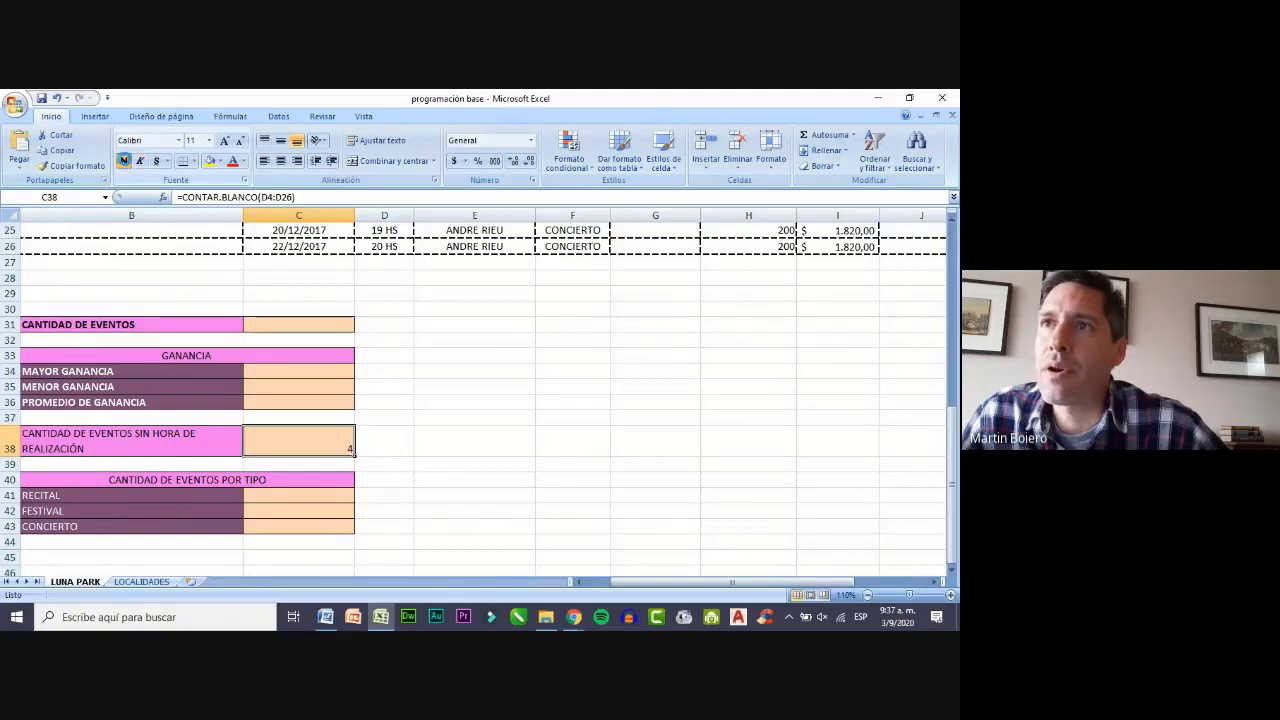
click(224, 141)
click(224, 141)
click(224, 141)
click(224, 141)
click(224, 141)
click(224, 141)
click(224, 141)
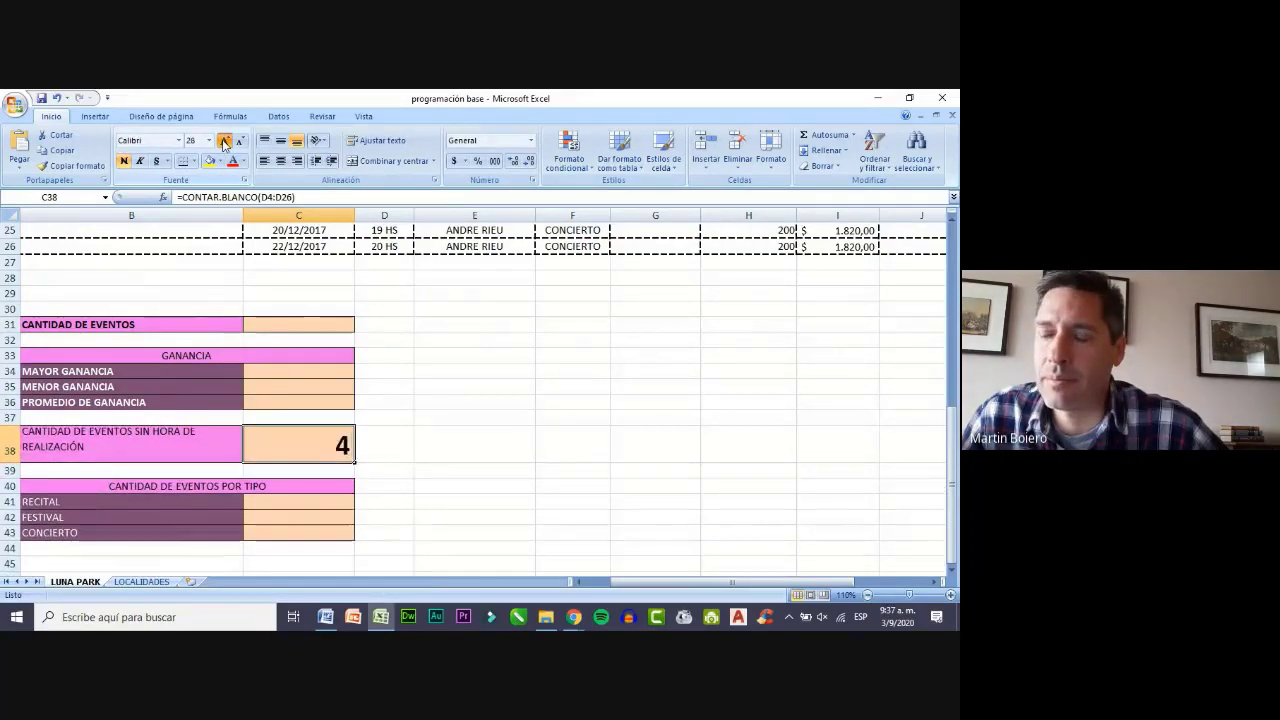
click(224, 141)
click(224, 141)
double_click(338, 449)
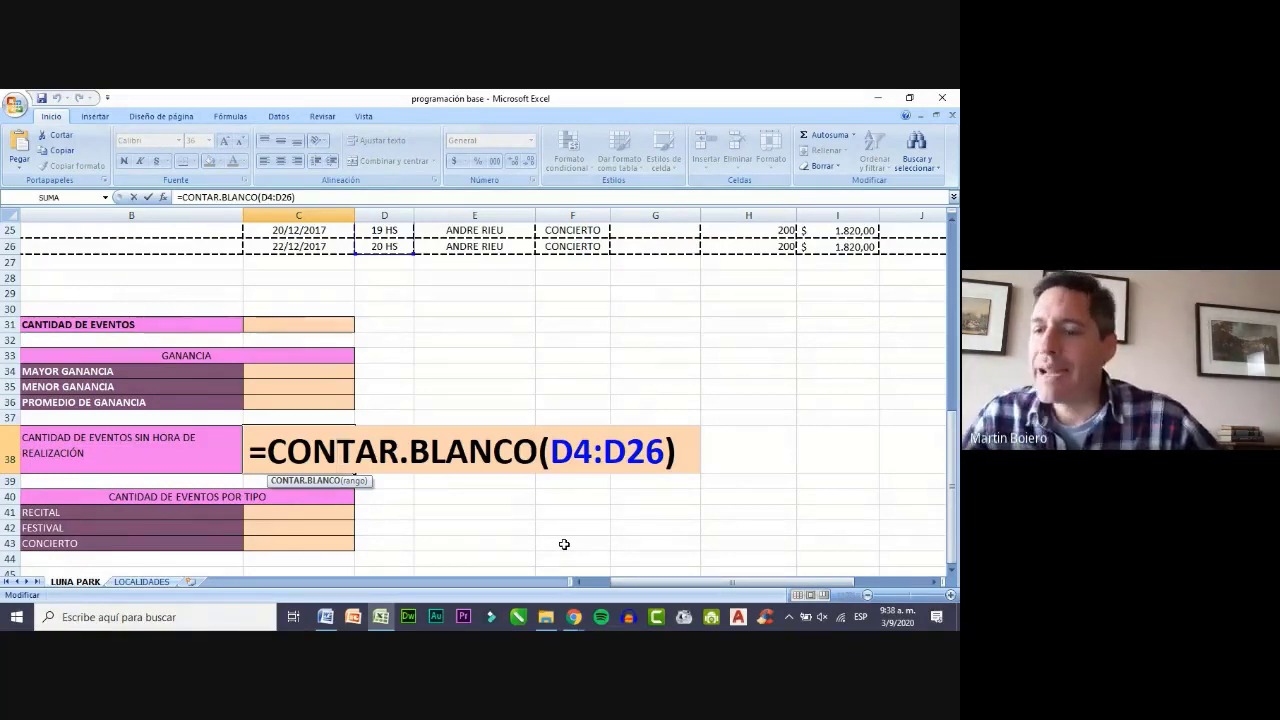
key(Return)
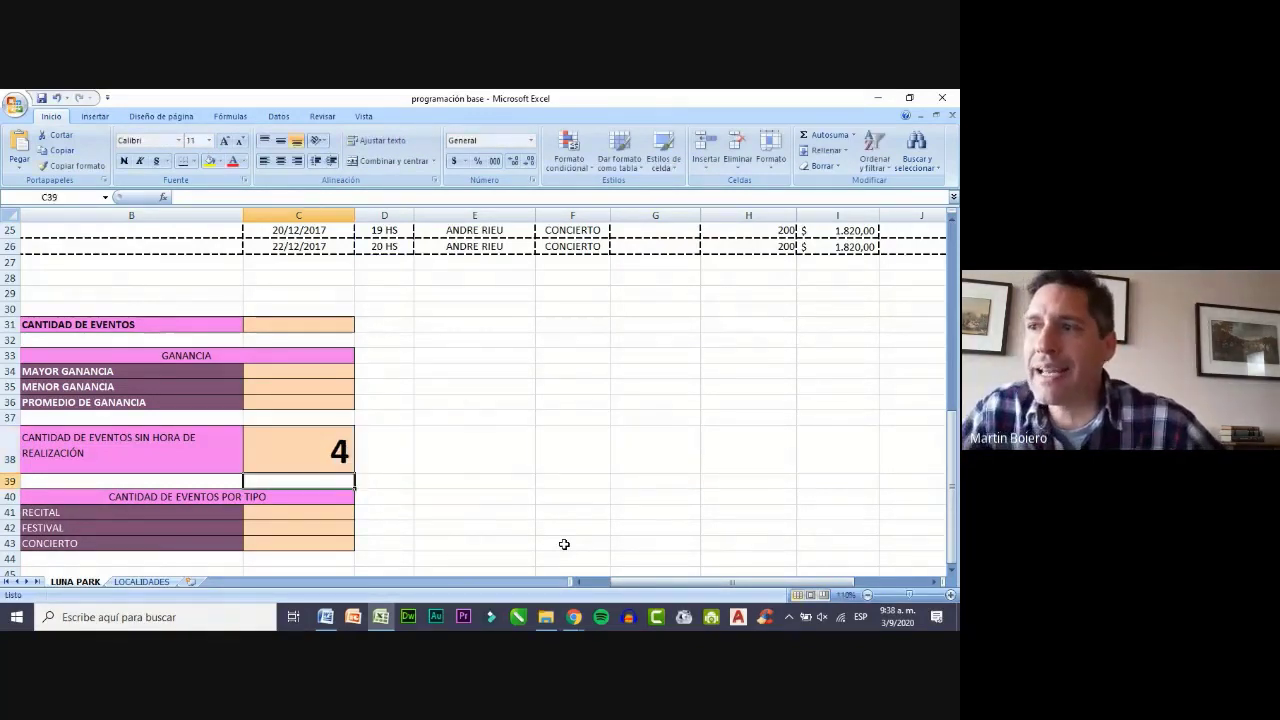
- Switch to the Consignas document in Word to read task 7 of Ejercicio 3, and return to the Excel workbook
click(325, 619)
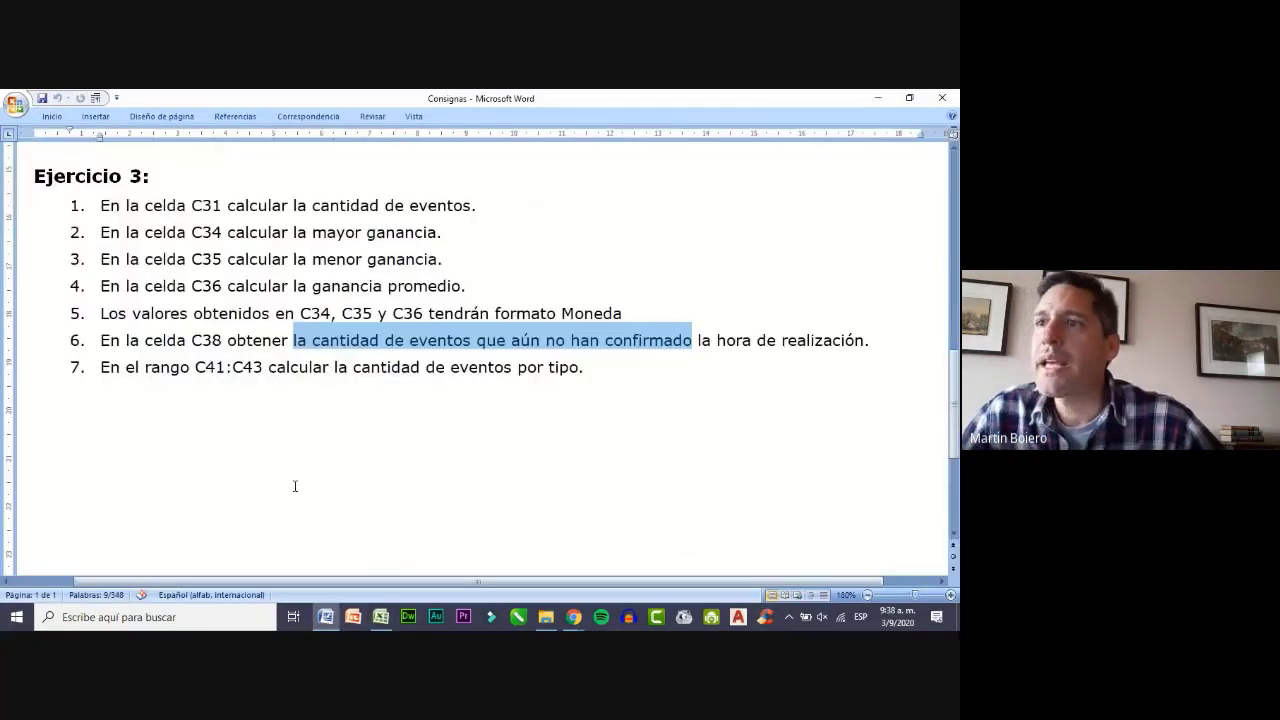
click(314, 362)
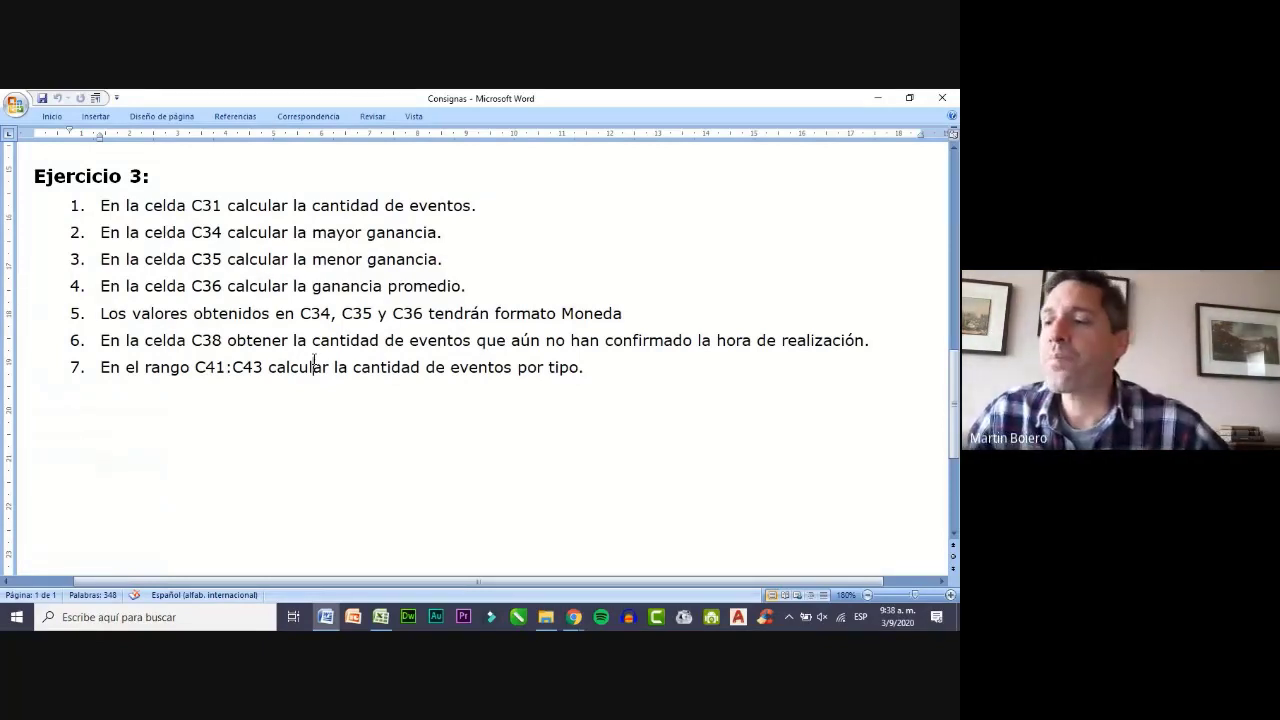
click(382, 622)
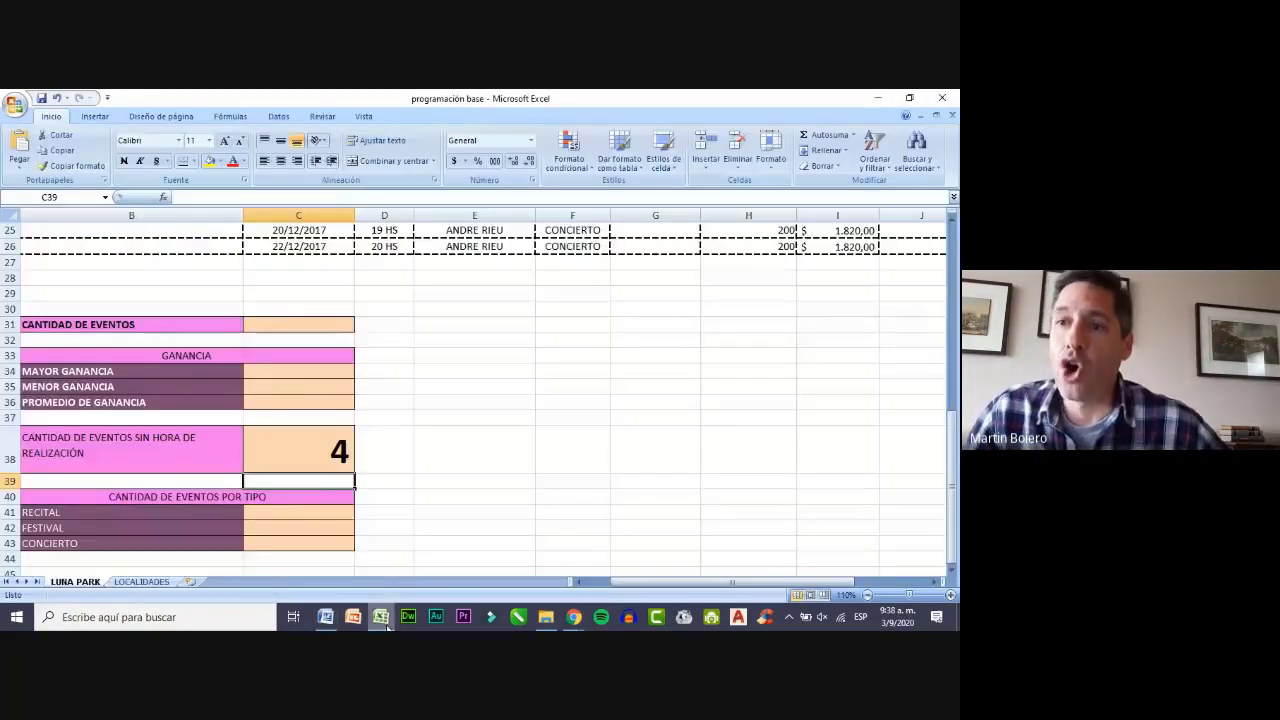
- Examine the RECITAL label in B41, its result cell C41, and the event types in the TIPO column F
click(282, 514)
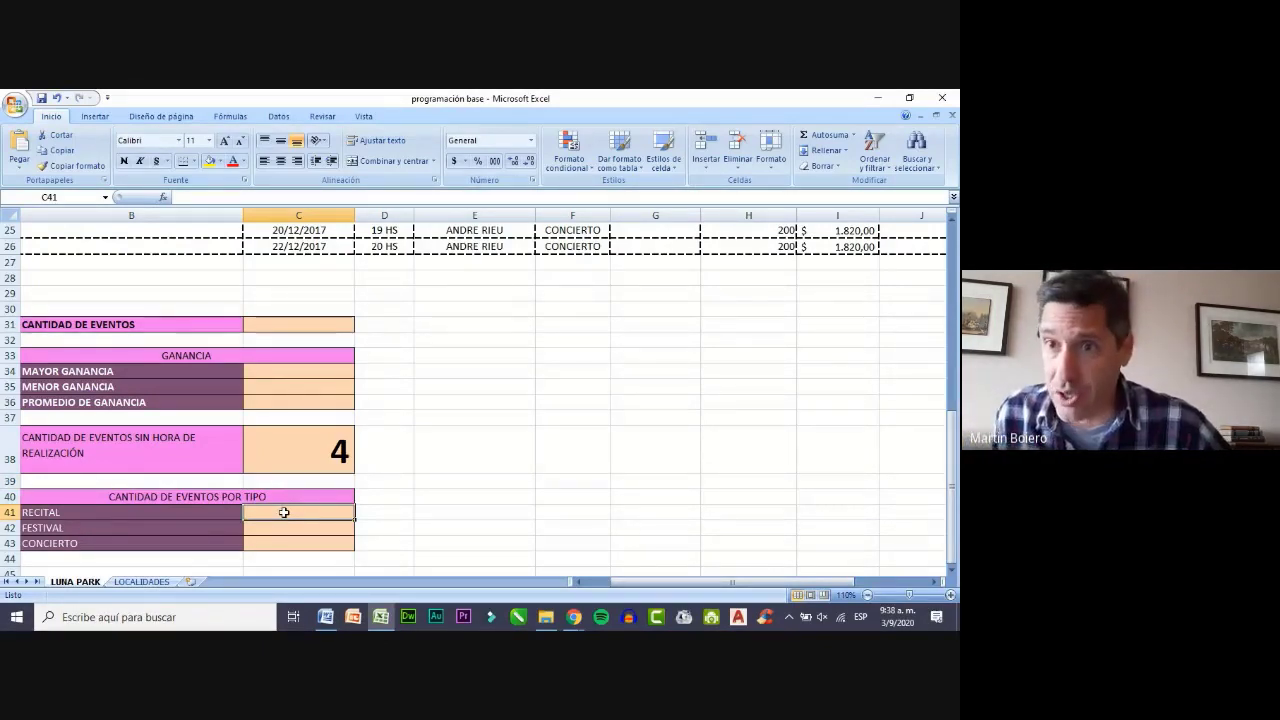
click(162, 512)
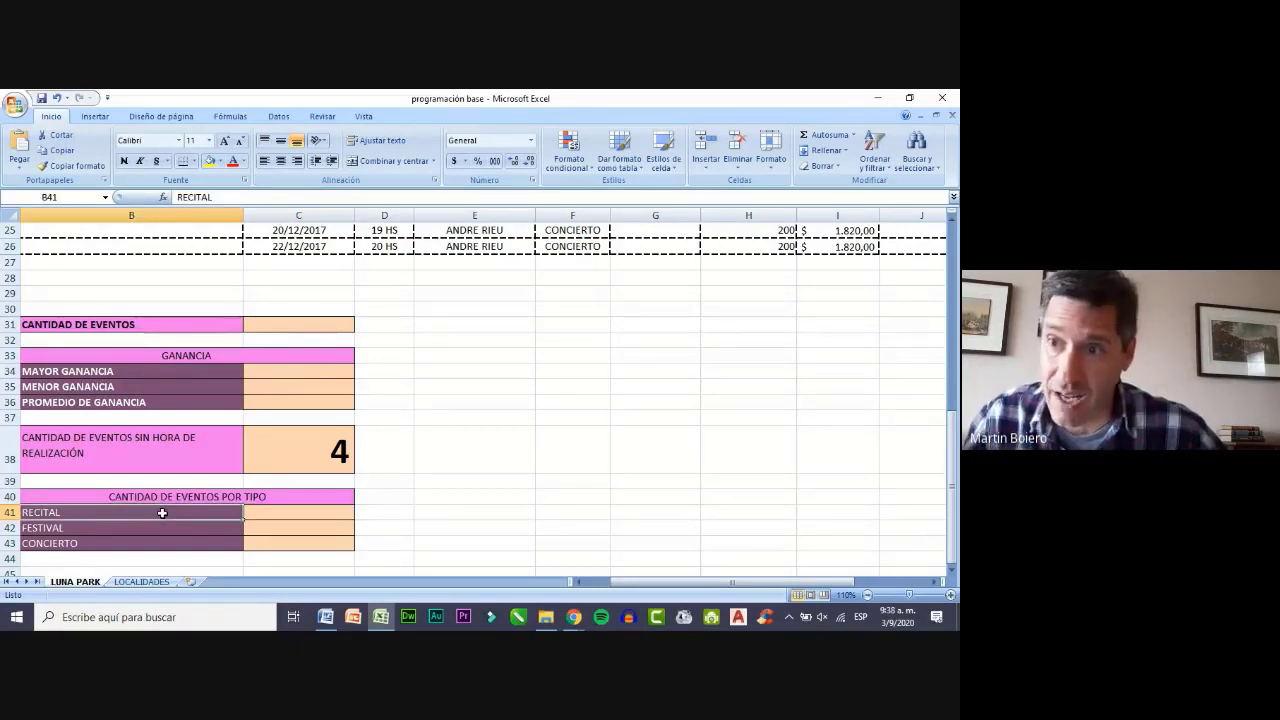
click(261, 512)
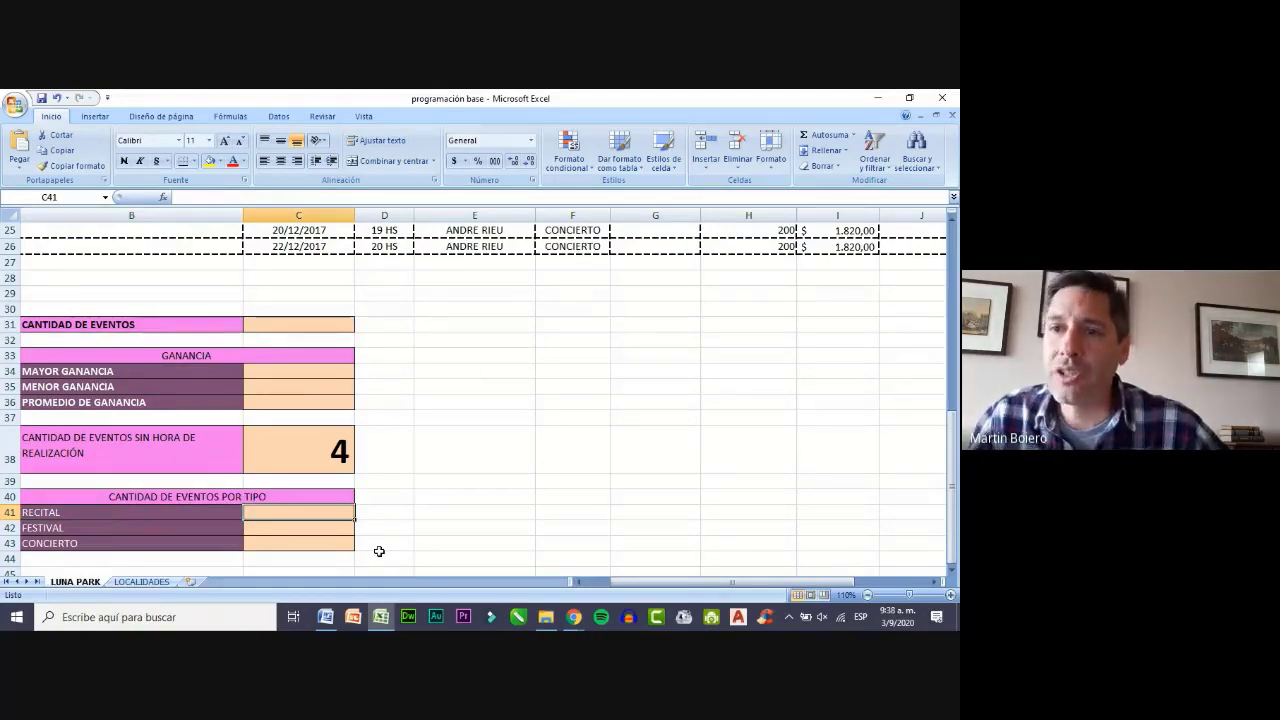
scroll(521, 455, up, 1)
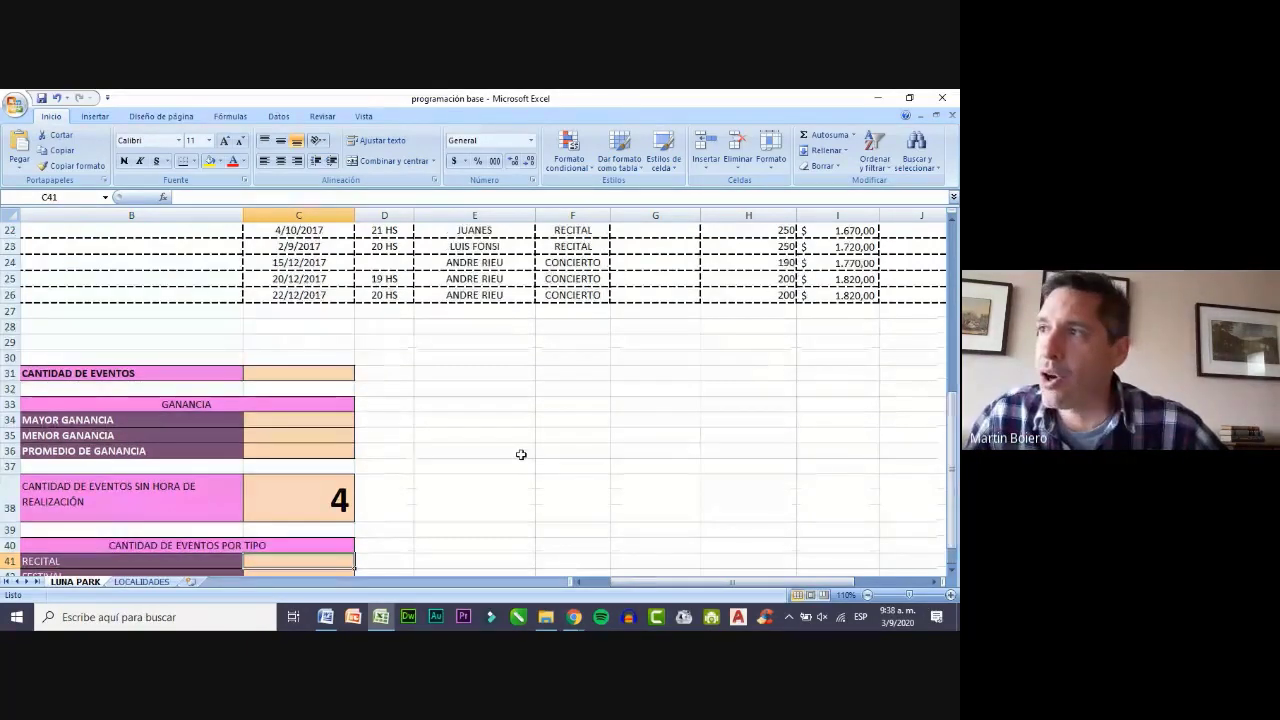
scroll(521, 455, up, 2)
scroll(562, 443, up, 2)
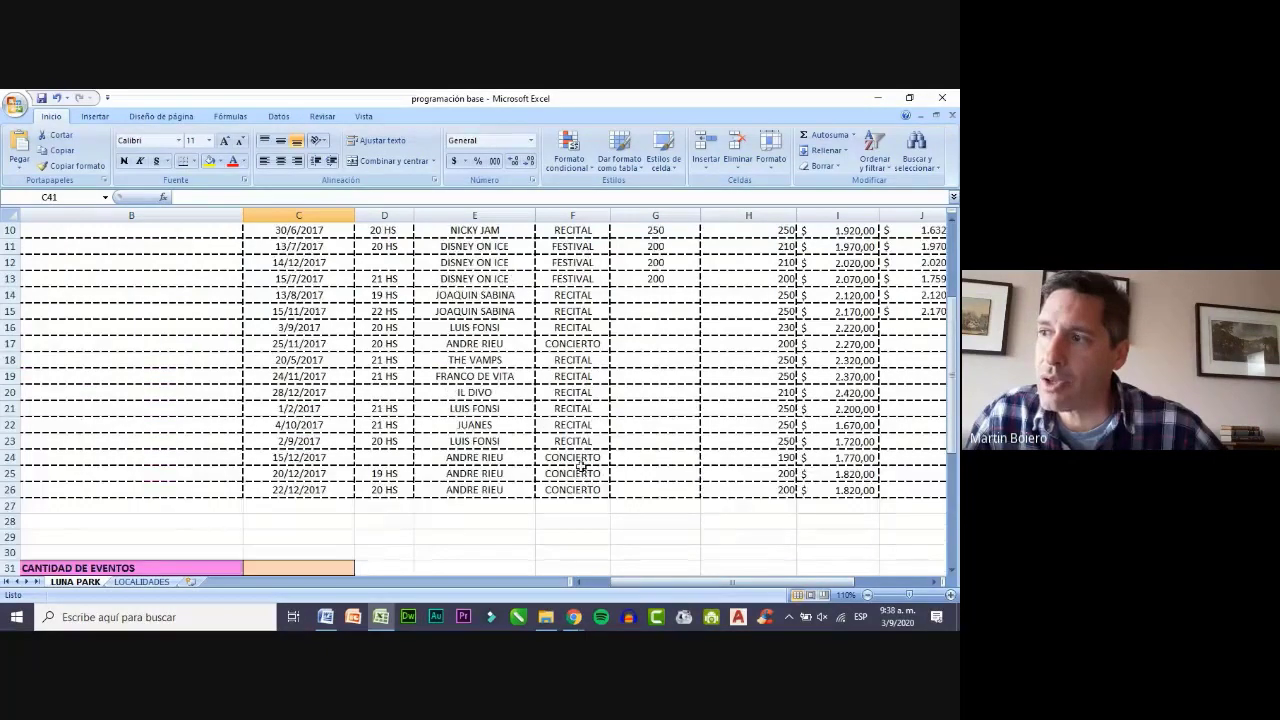
scroll(414, 477, down, 6)
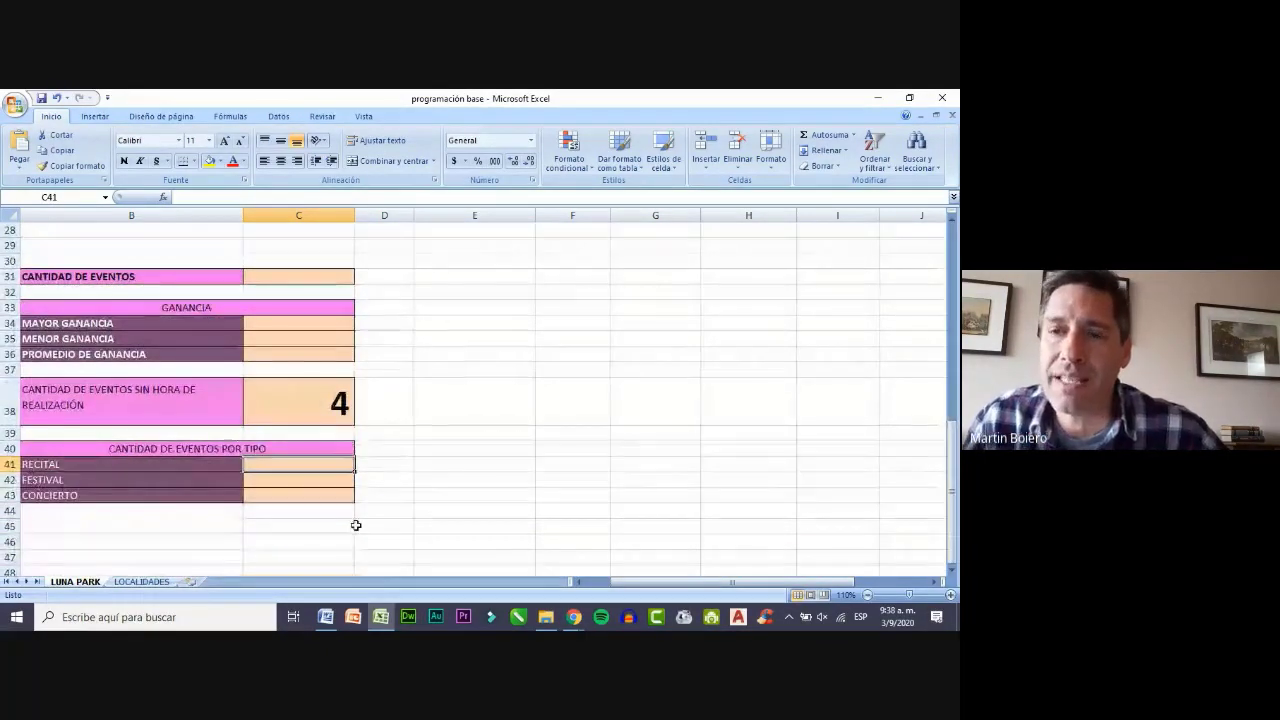